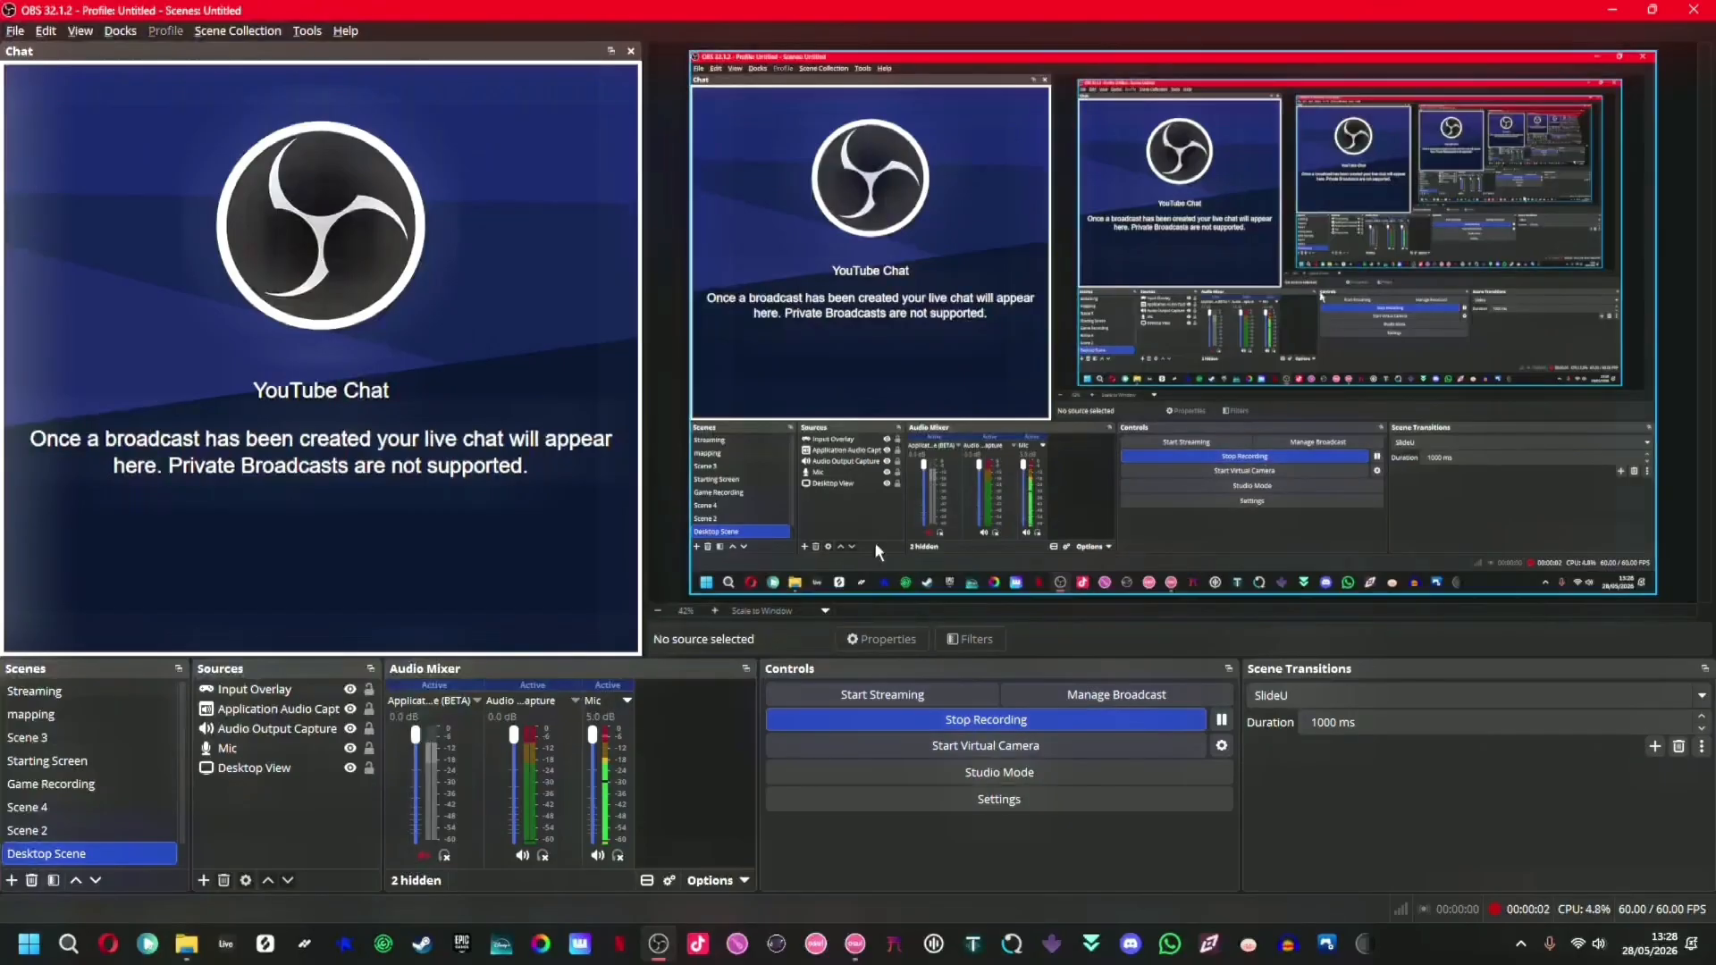
# Switch to the osu! editor and view the current key layout on the compose playfield
pyautogui.hotkey('alt', 'Tab')
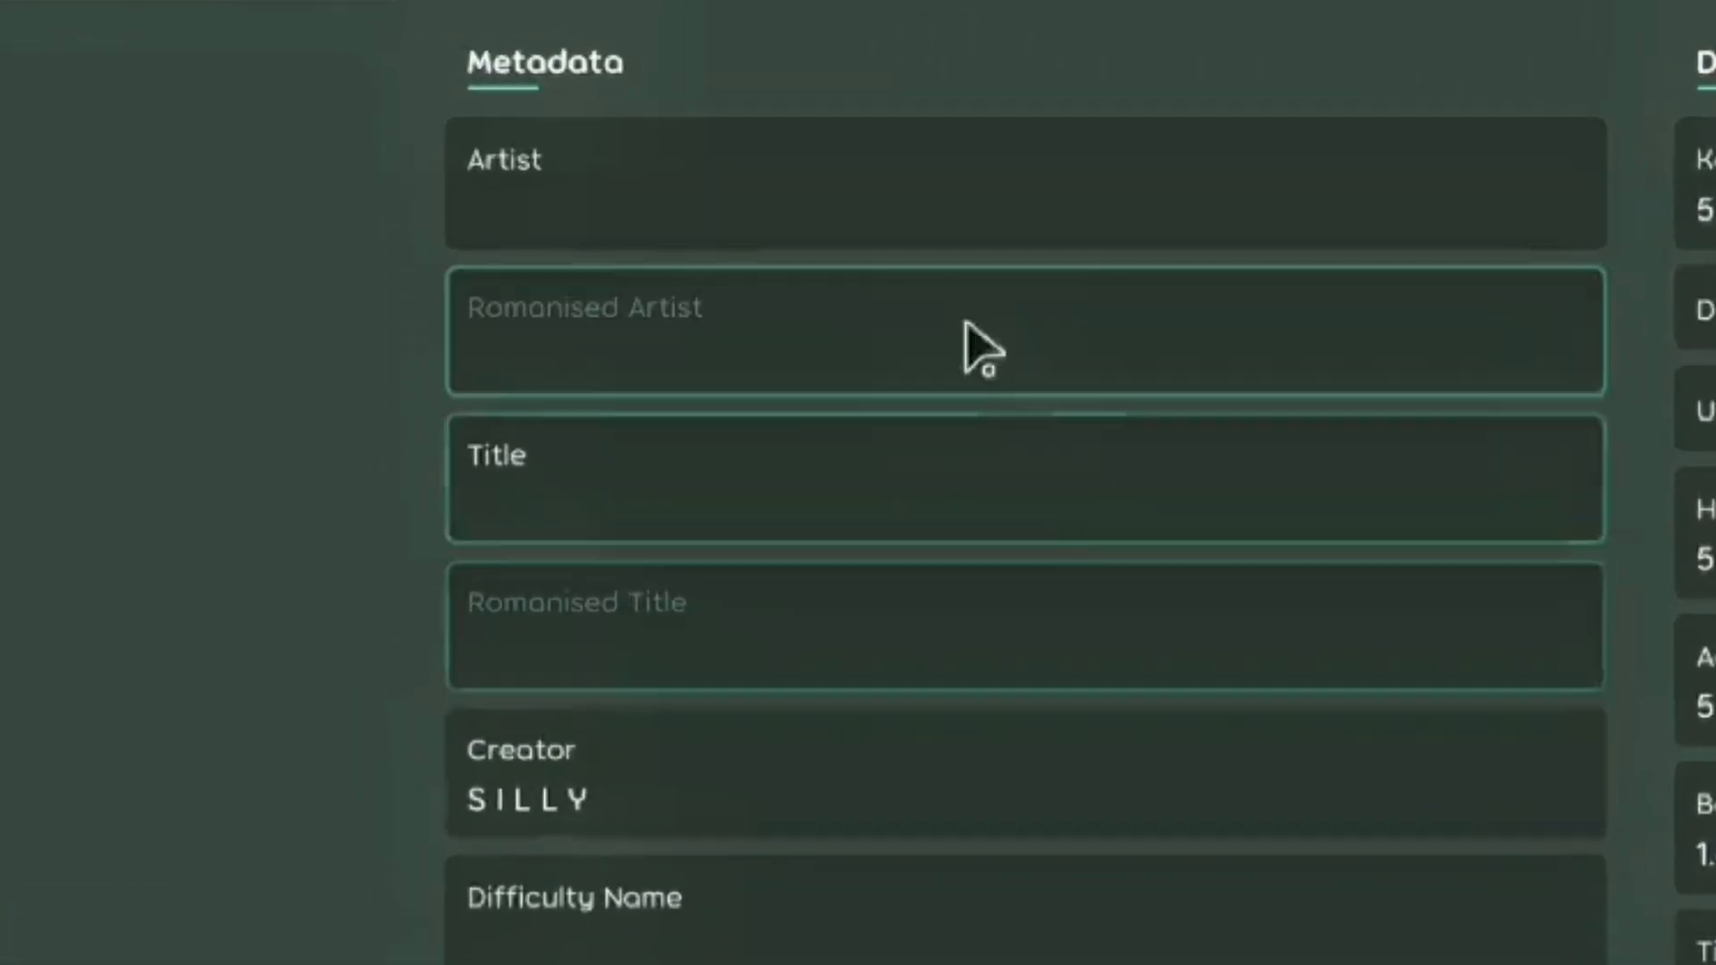
pyautogui.click(526, 122)
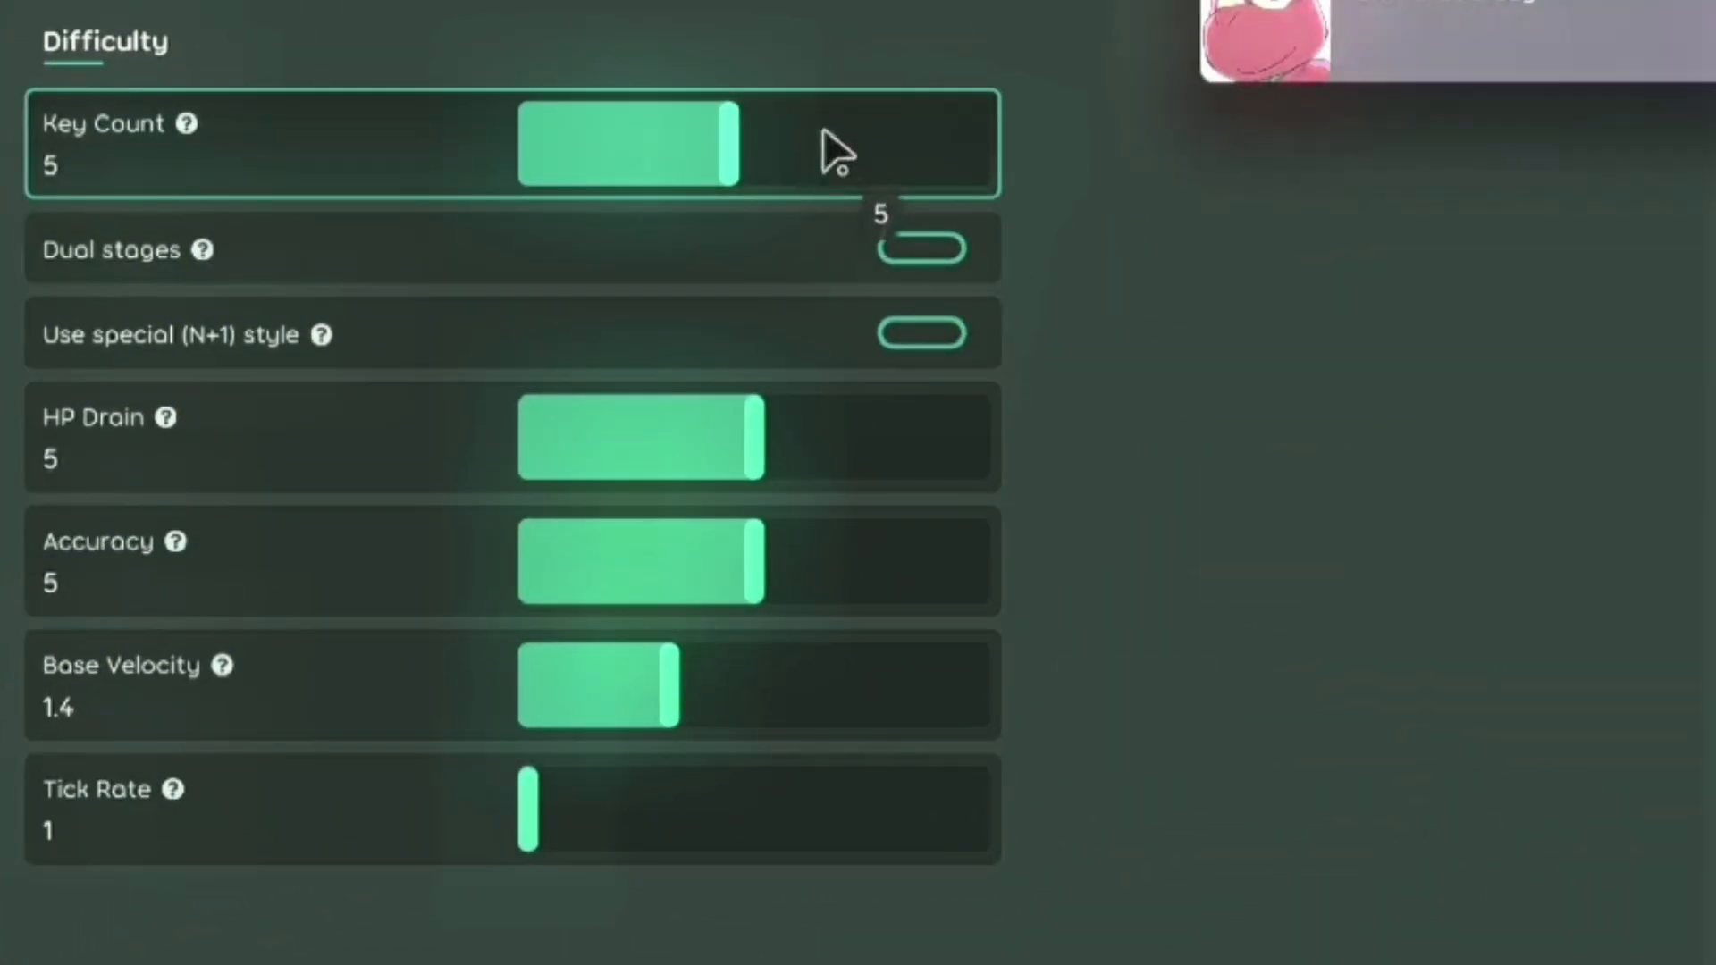
pyautogui.moveTo(731, 157); pyautogui.dragTo(693, 152)
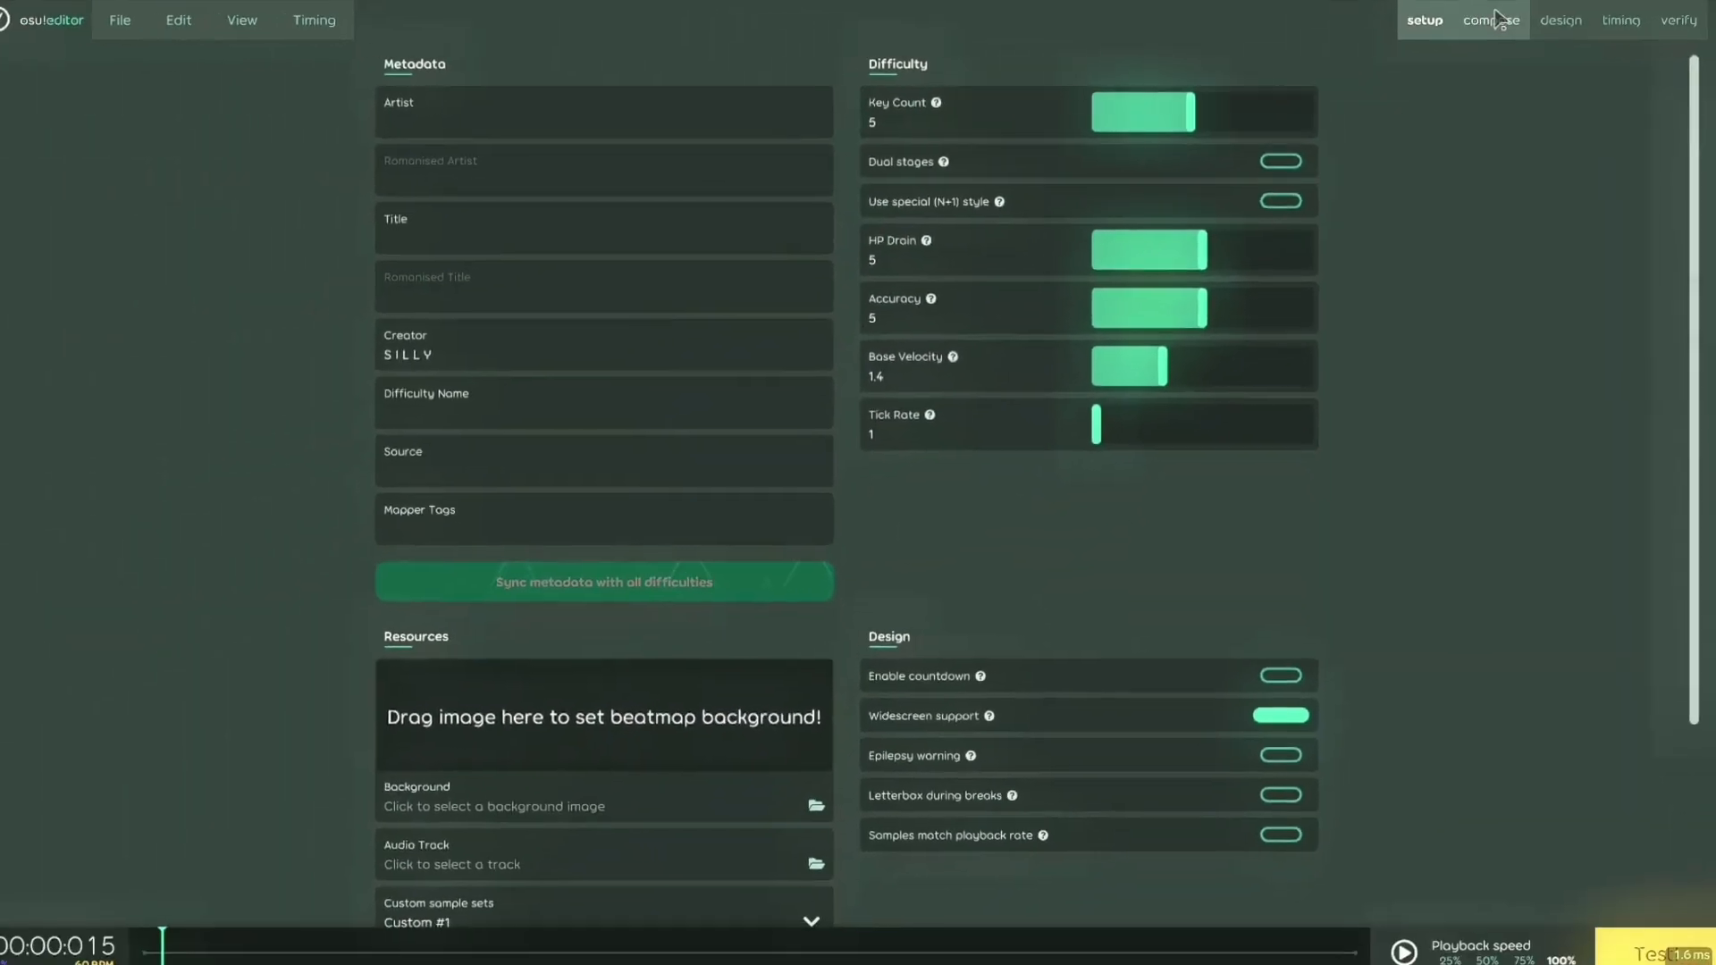
pyautogui.click(1492, 20)
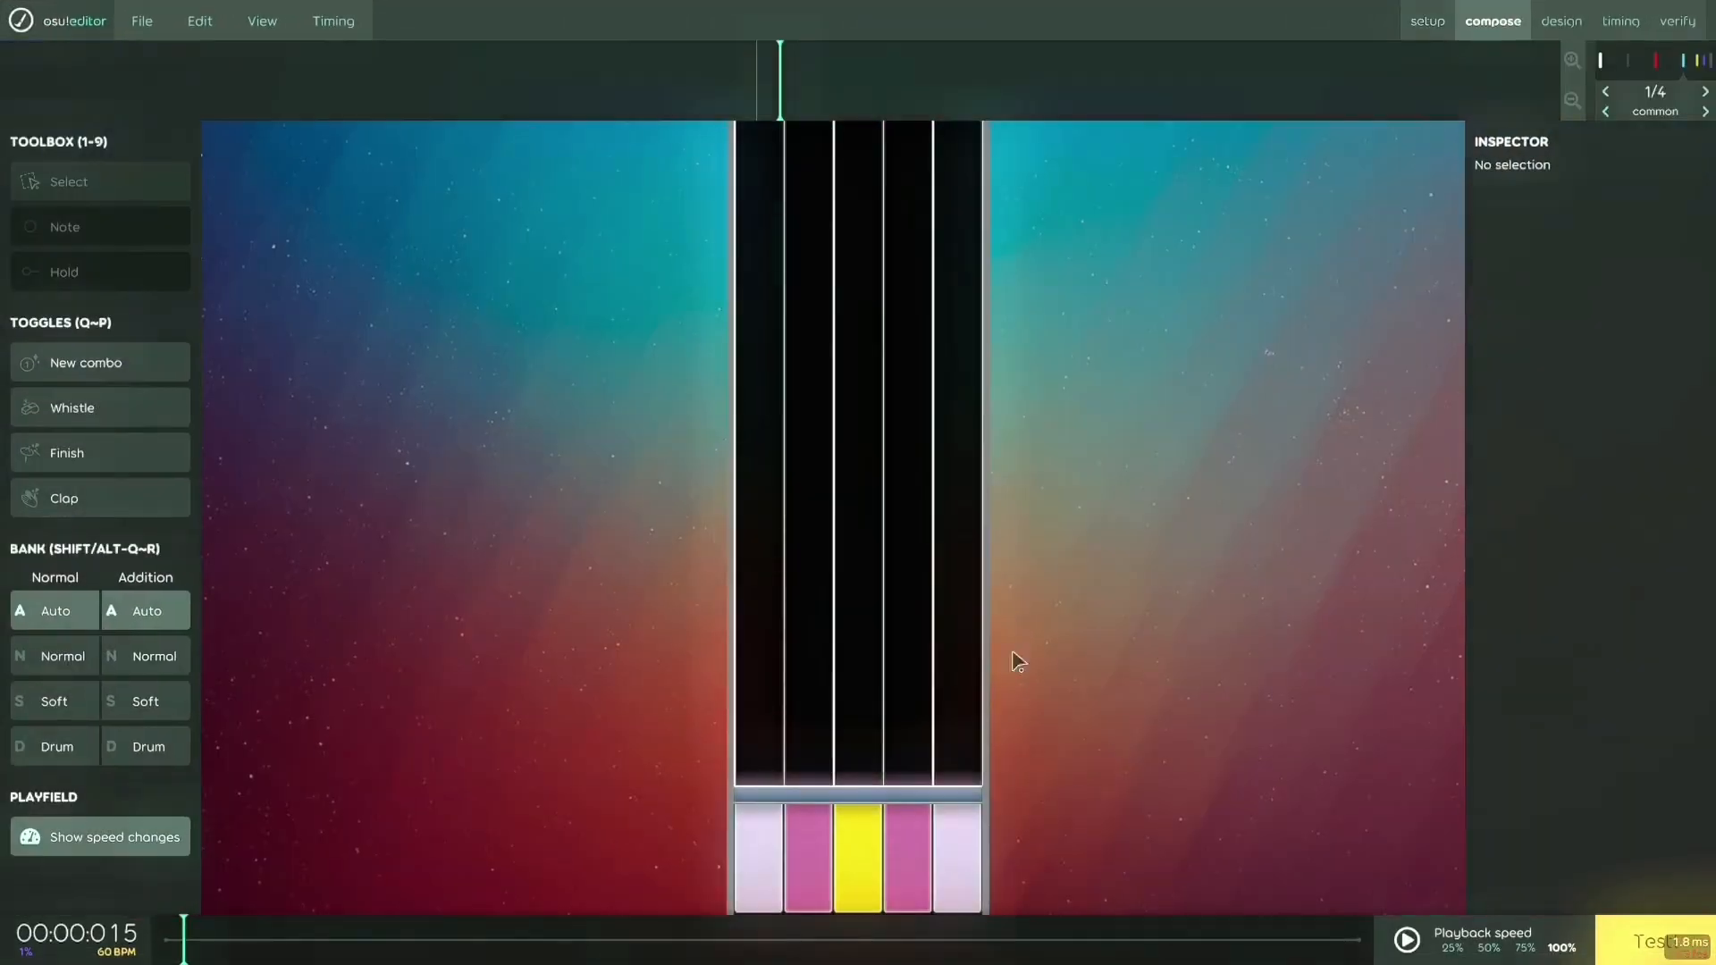
pyautogui.moveTo(762, 715); pyautogui.dragTo(881, 793)
# Lower the beatmap's key count to 4 and reload the editor to apply it
pyautogui.click(1427, 22)
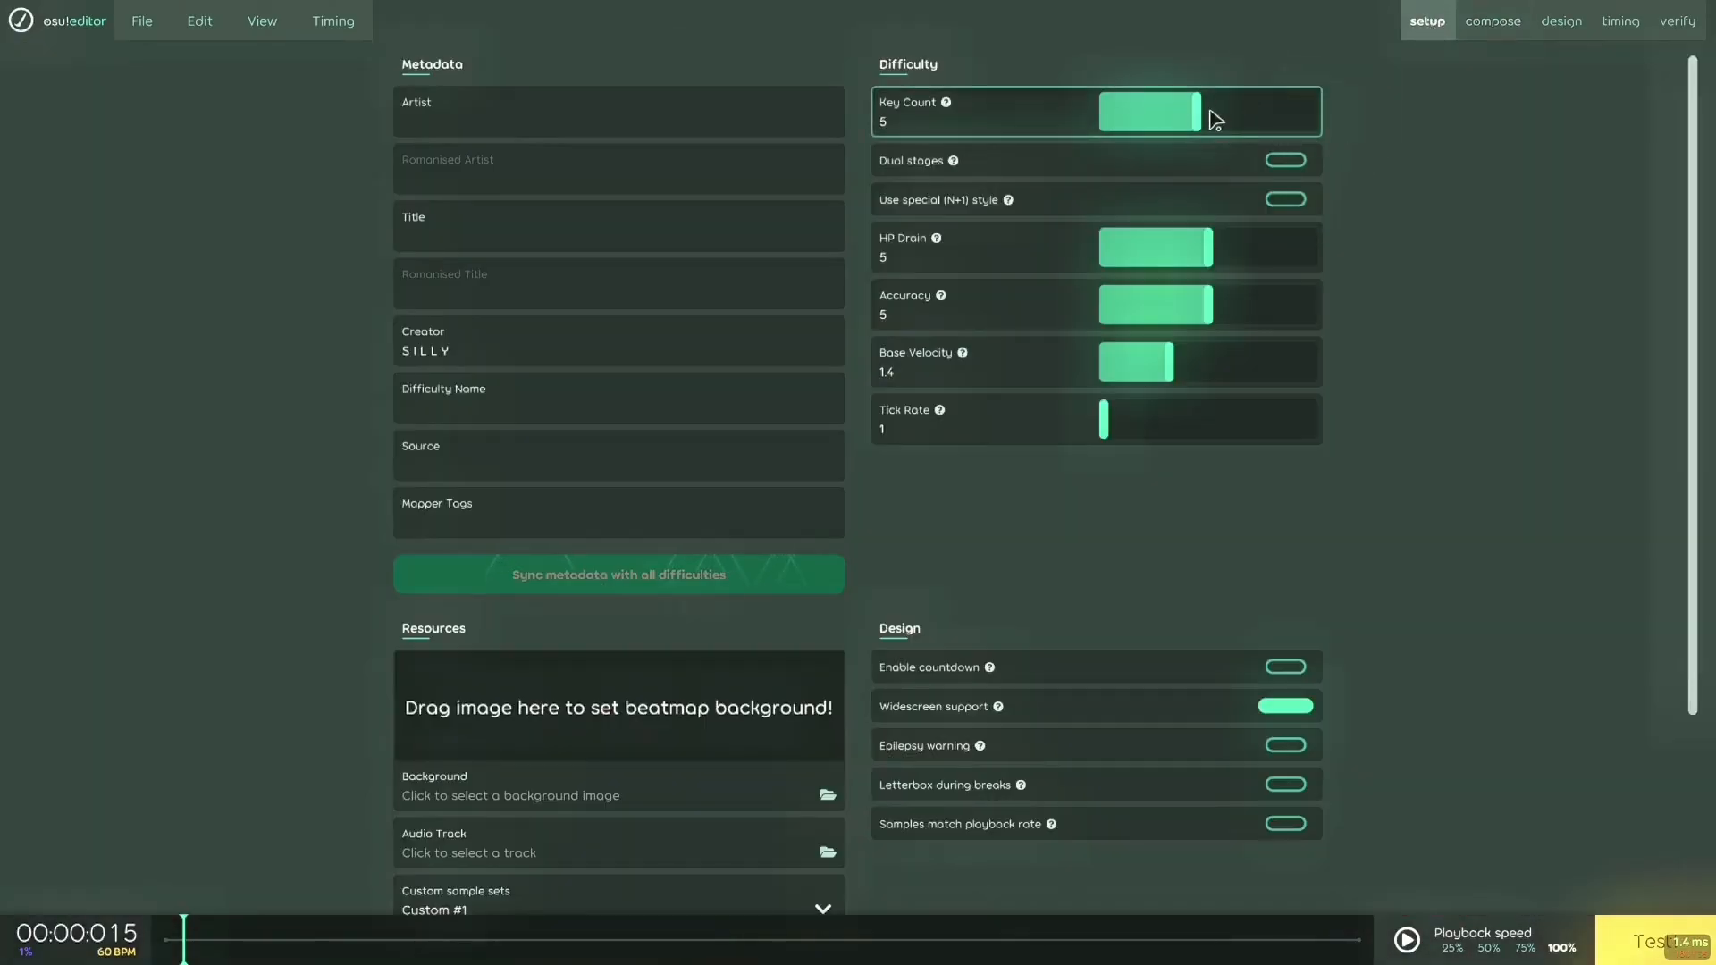
pyautogui.moveTo(1199, 114); pyautogui.dragTo(1198, 114)
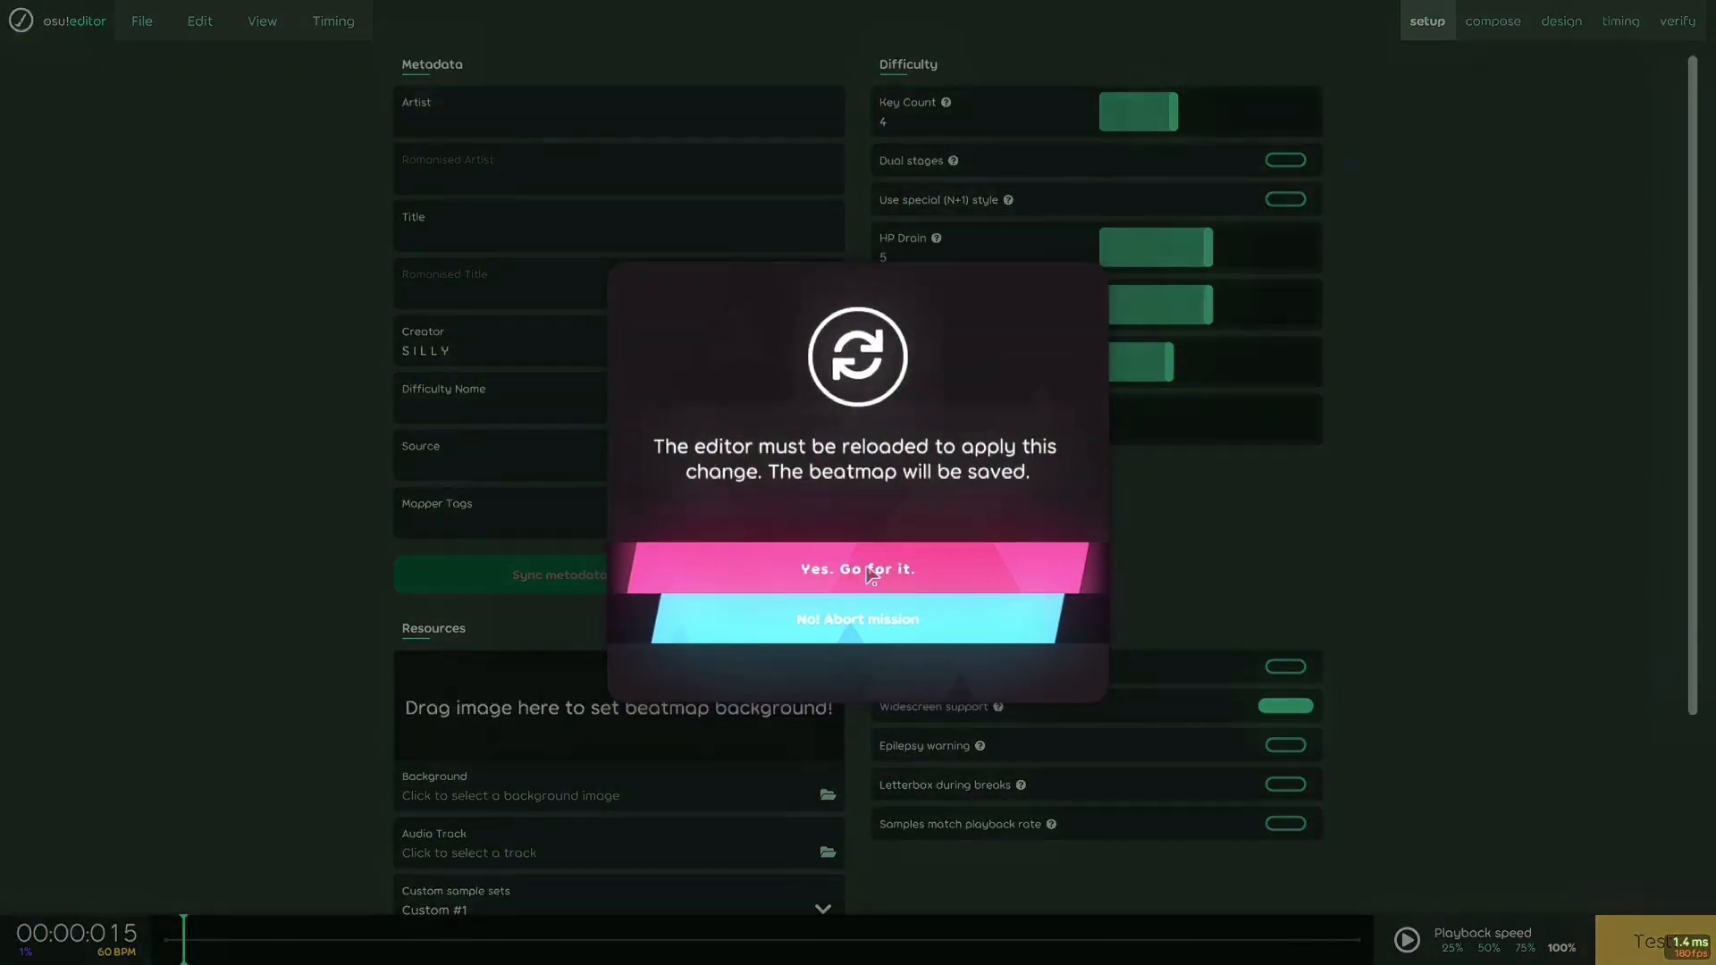
pyautogui.click(871, 575)
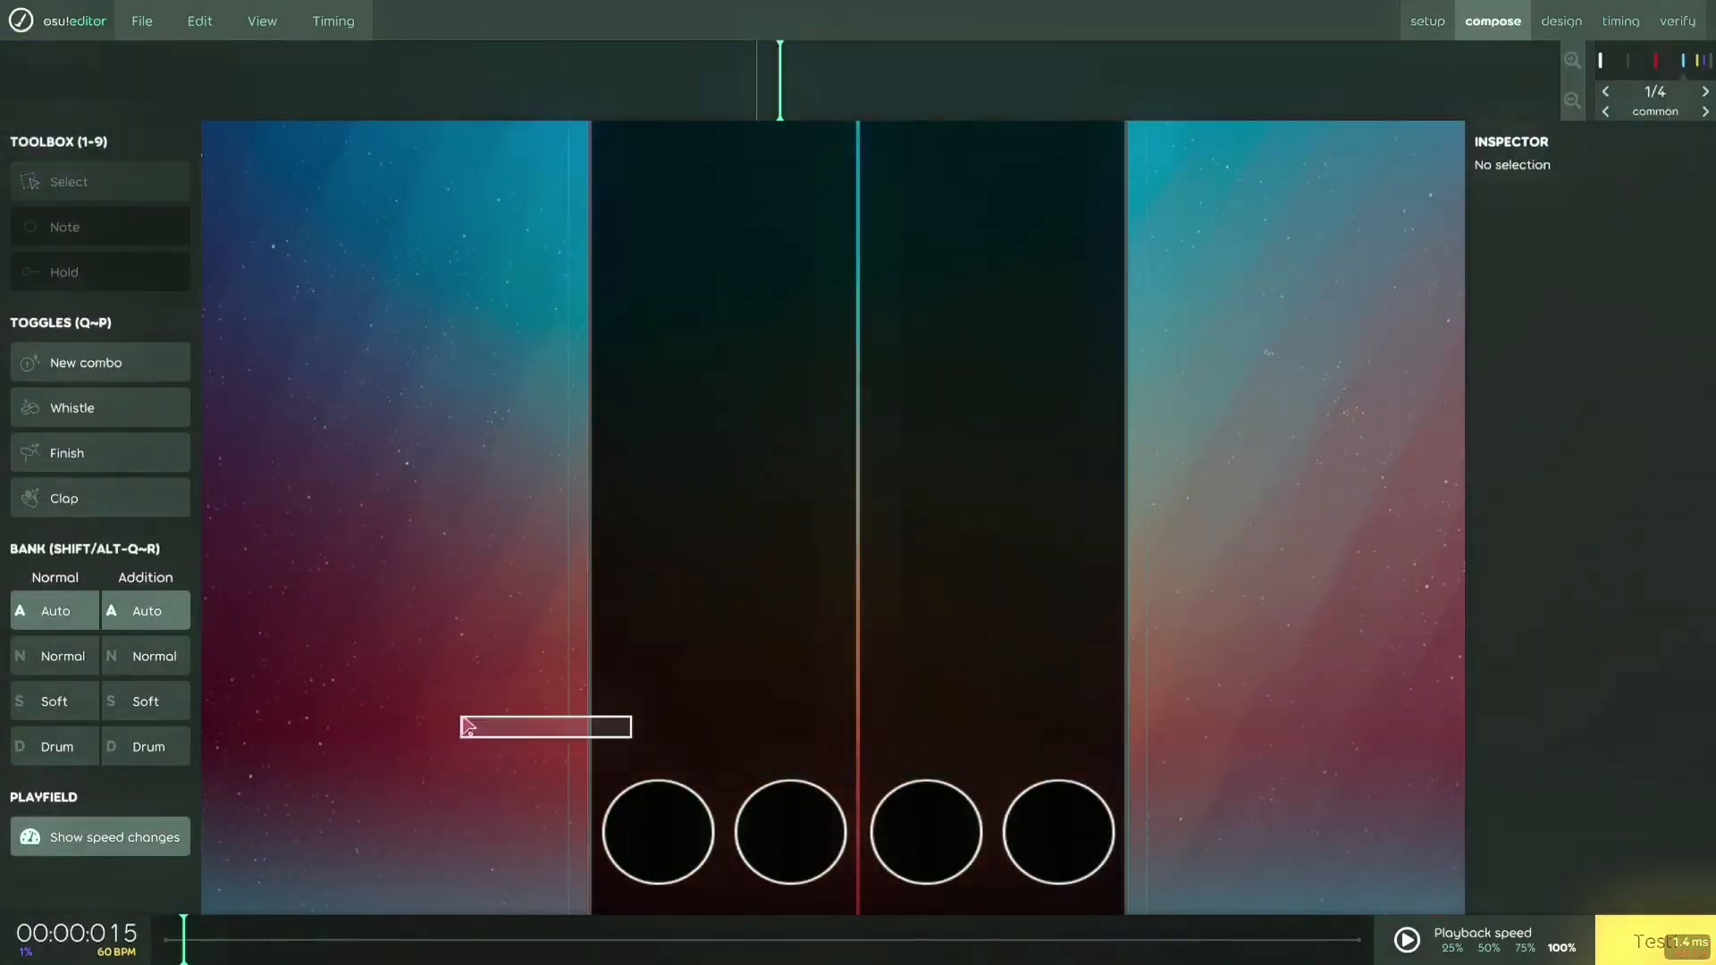
# Raise the beatmap's key count to 6 and accept the editor reload
pyautogui.click(1427, 23)
pyautogui.moveTo(1218, 123); pyautogui.dragTo(1244, 125)
pyautogui.click(988, 582)
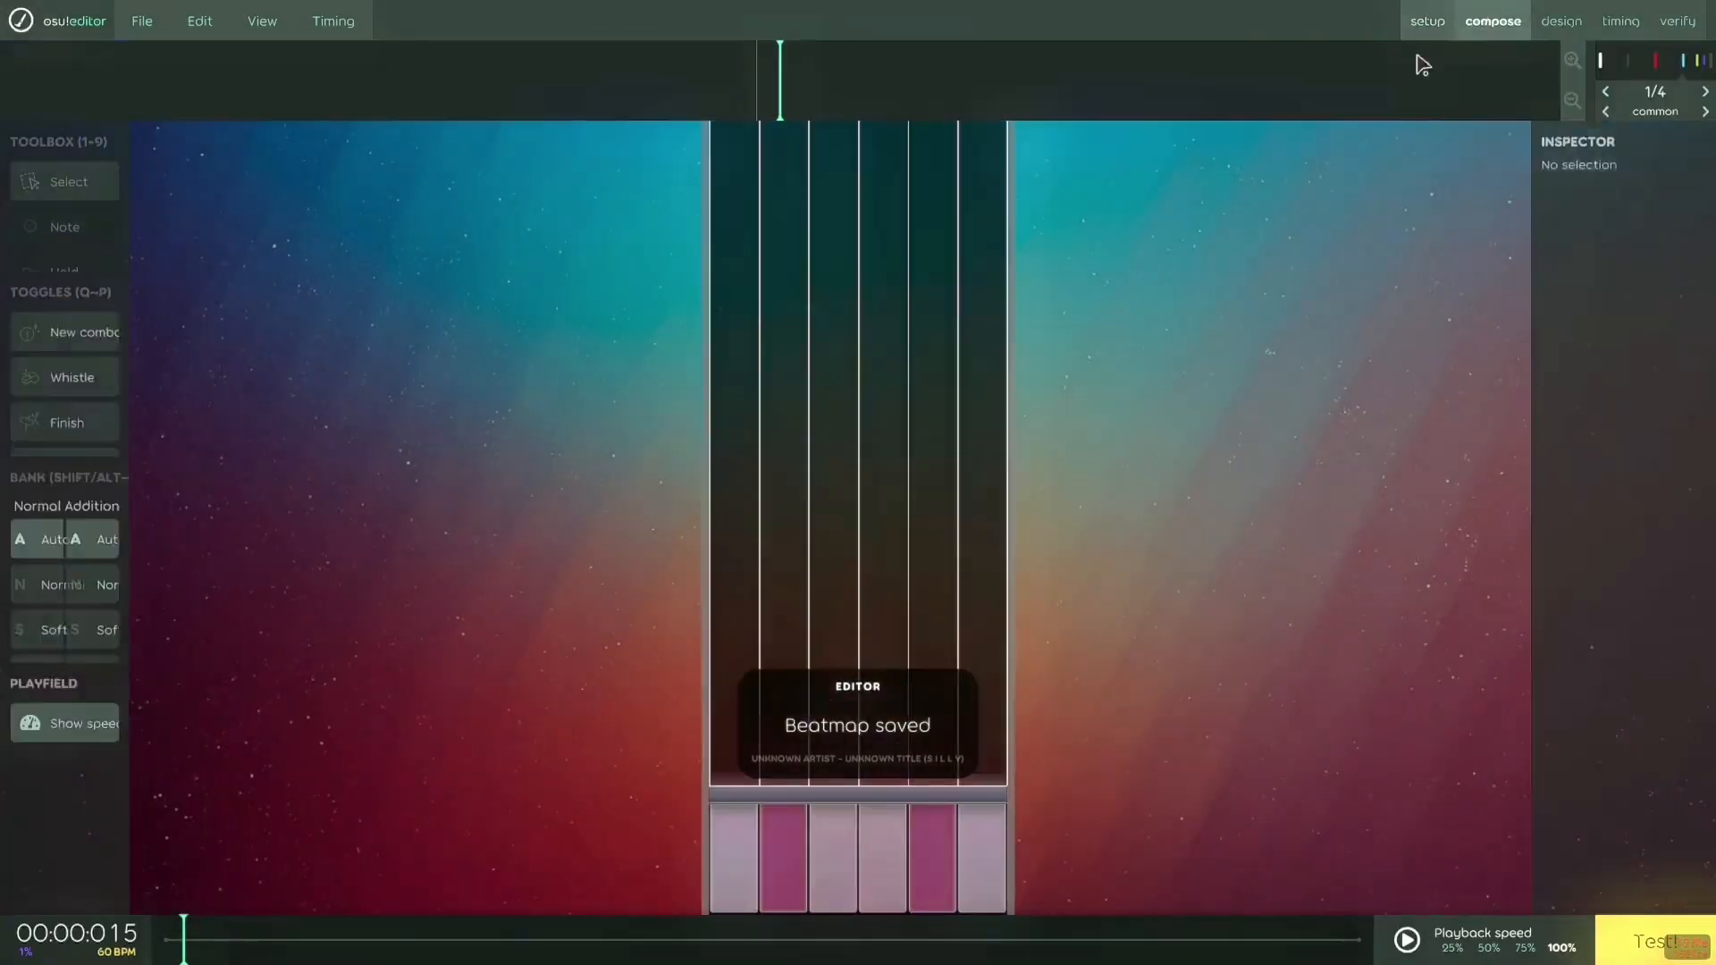
# Return to the difficulty settings and set the key count back to 4, accepting the reload
pyautogui.click(1428, 22)
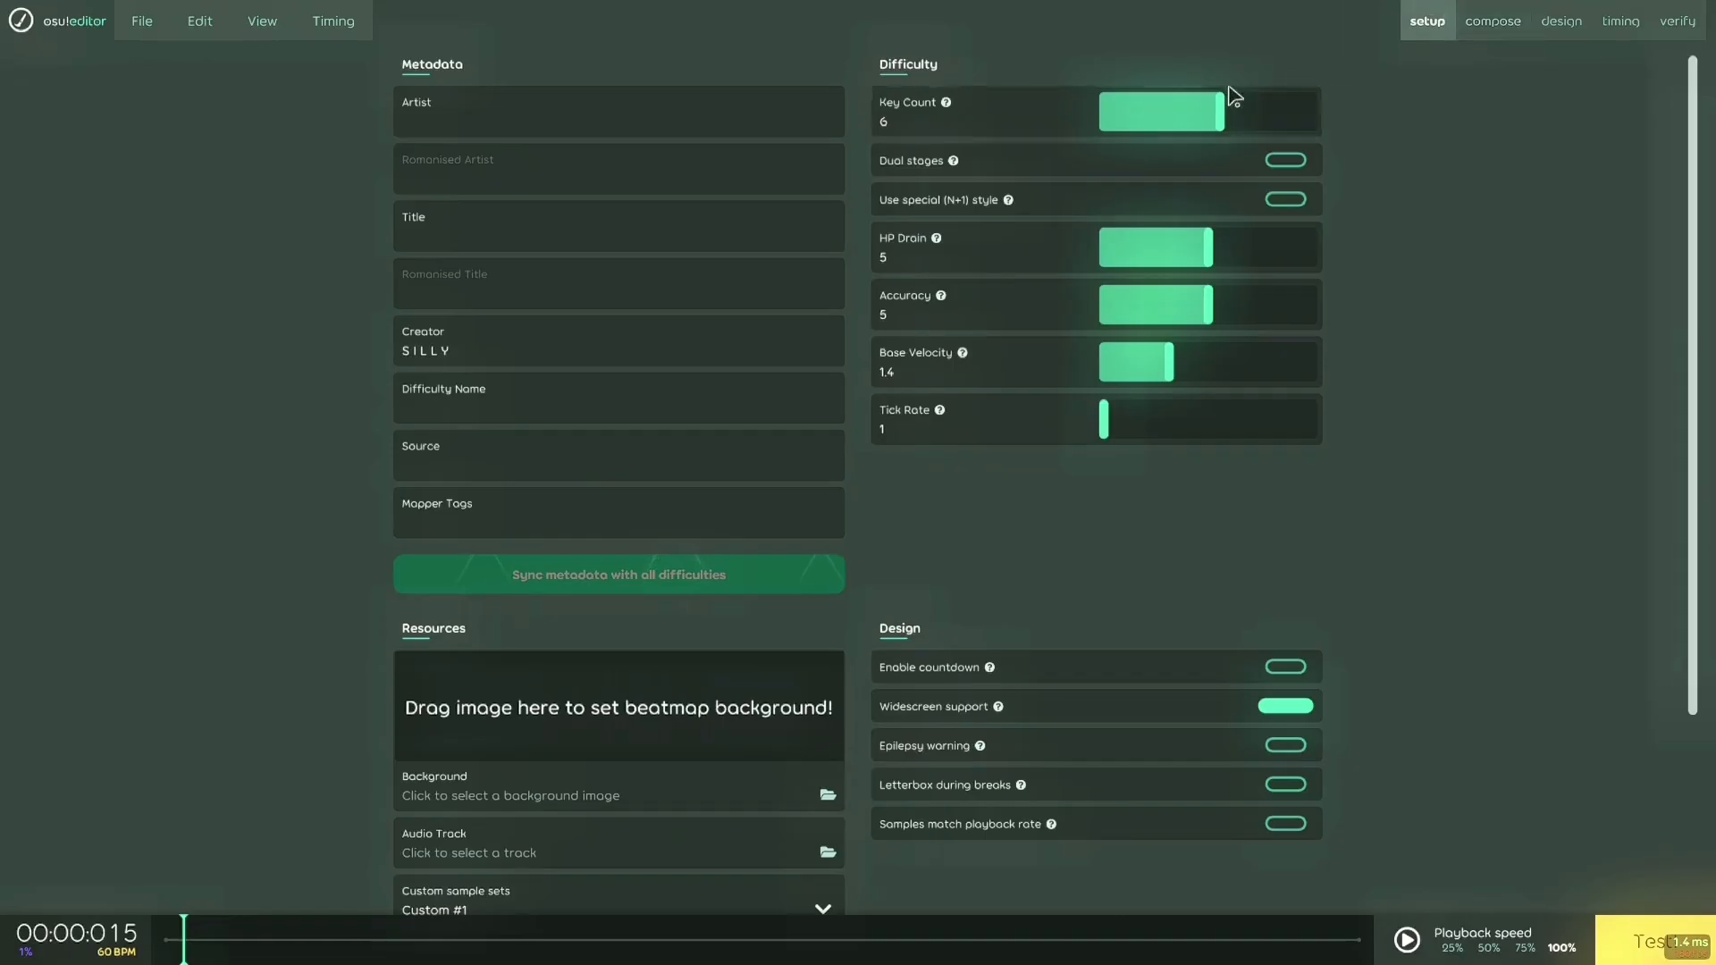
pyautogui.moveTo(1189, 119); pyautogui.dragTo(1189, 119)
pyautogui.click(983, 569)
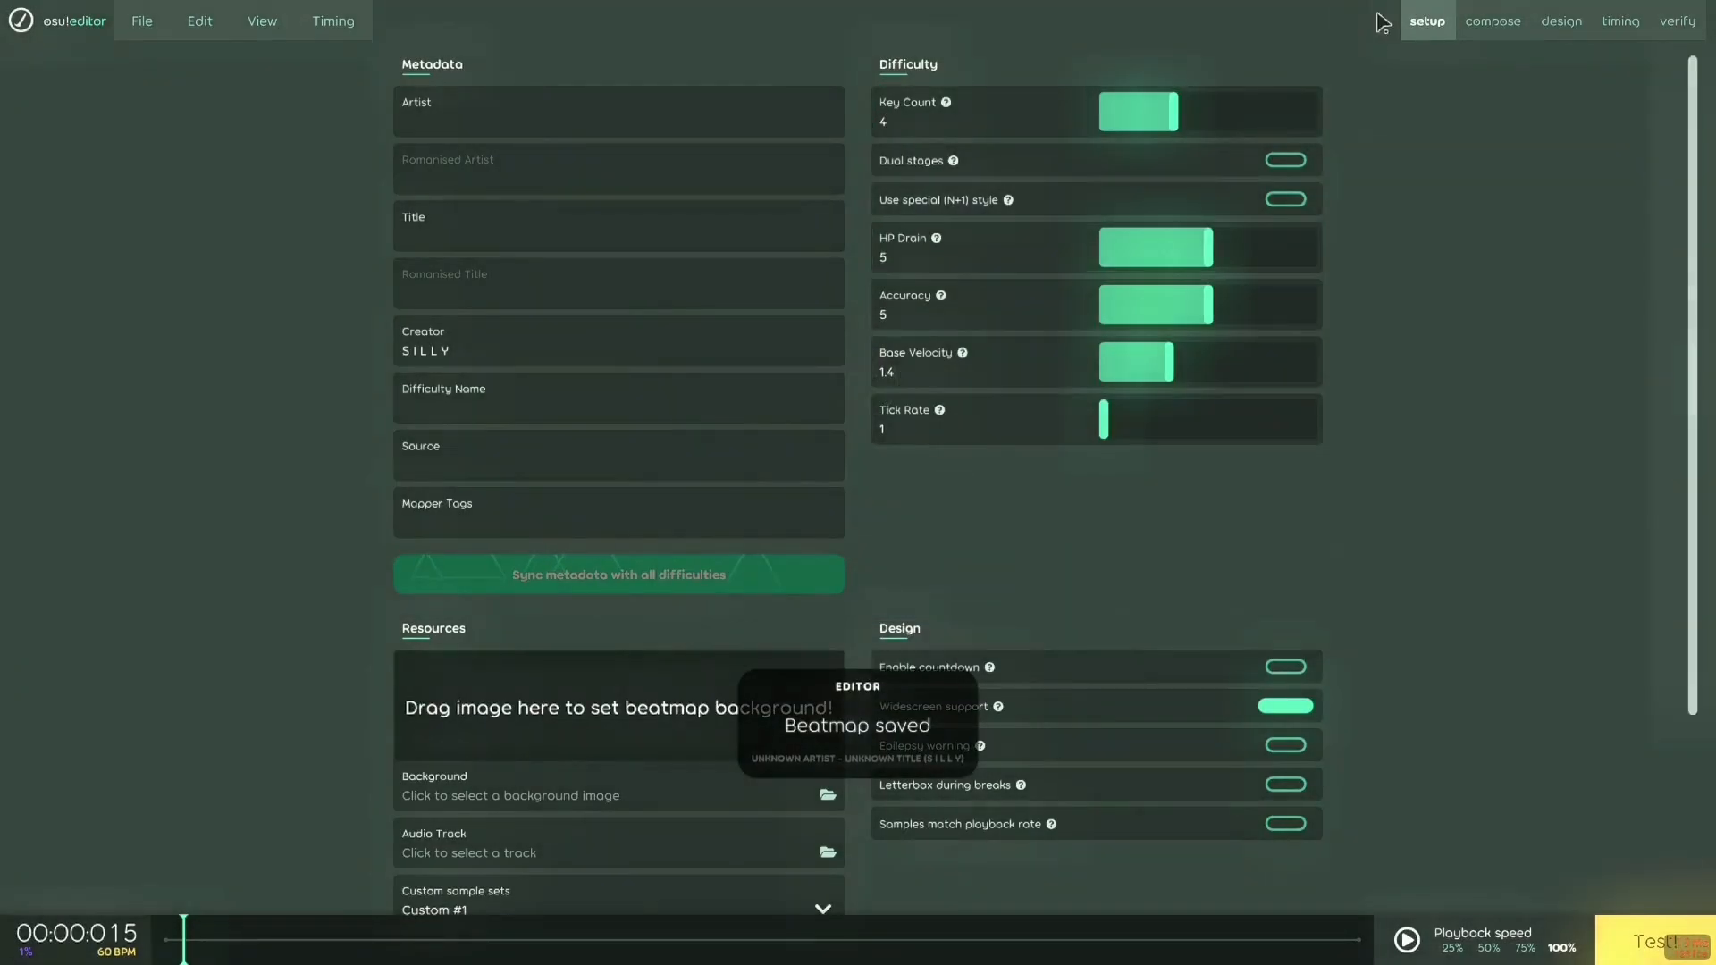
# Enable dual stages, view the playfield in compose, and raise the key count to 9 with an editor reload
pyautogui.click(961, 167)
pyautogui.click(1045, 572)
pyautogui.click(1492, 21)
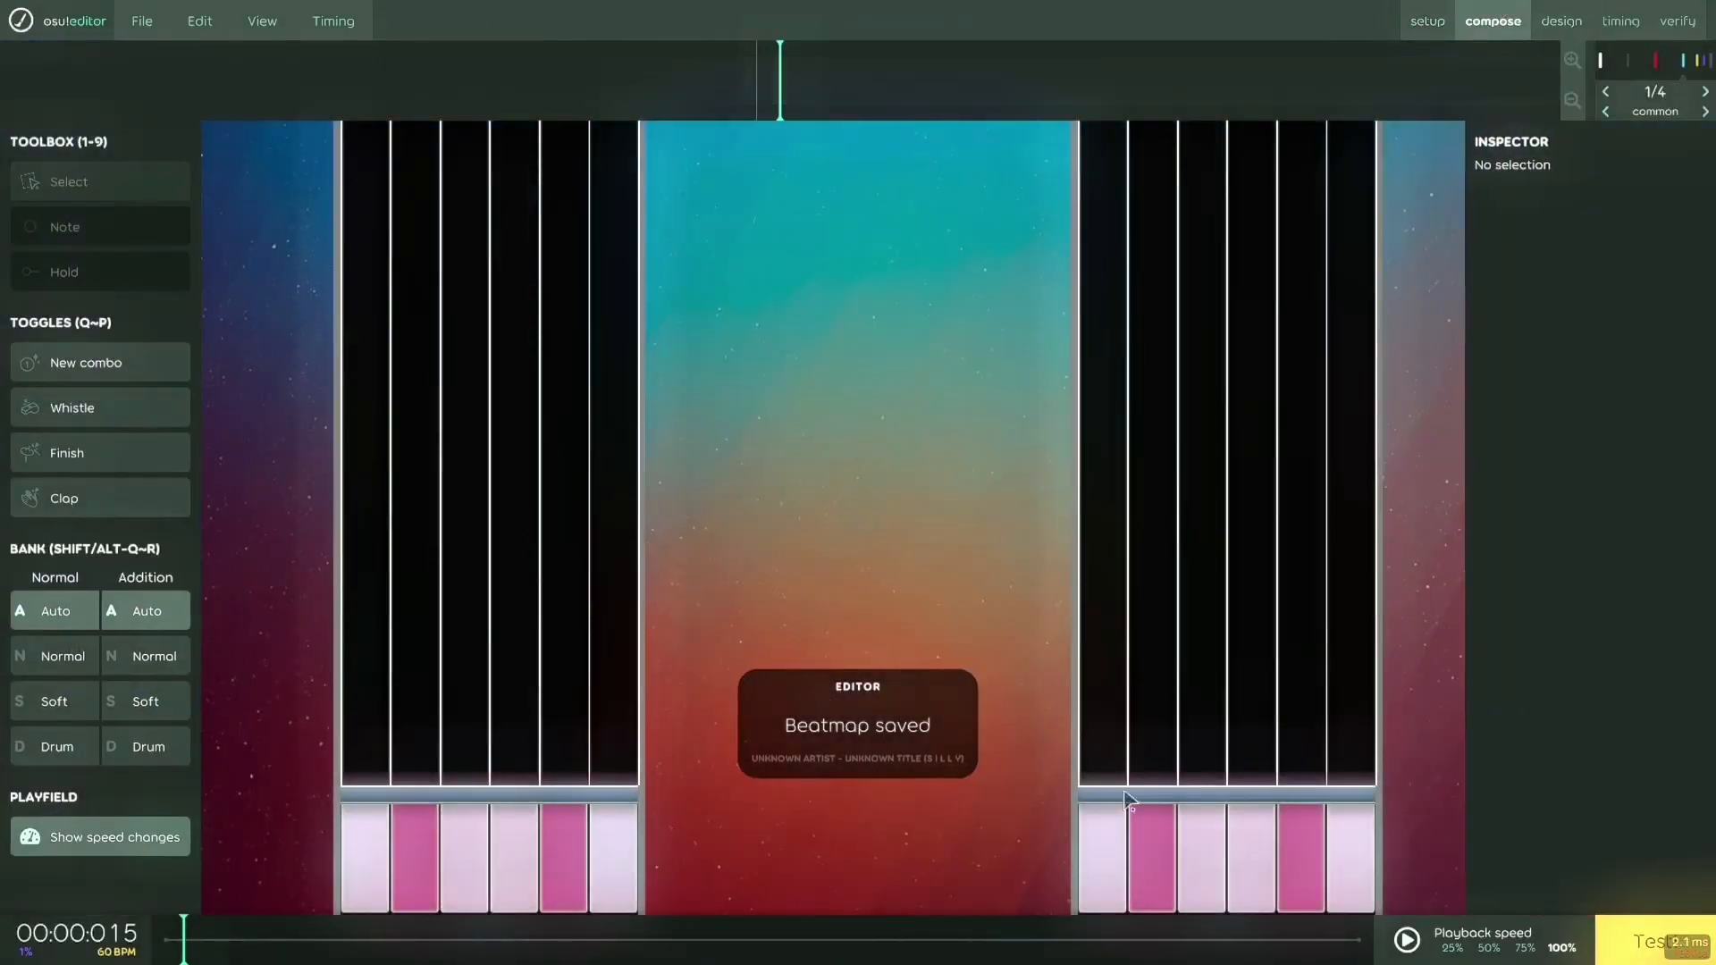
pyautogui.click(1430, 12)
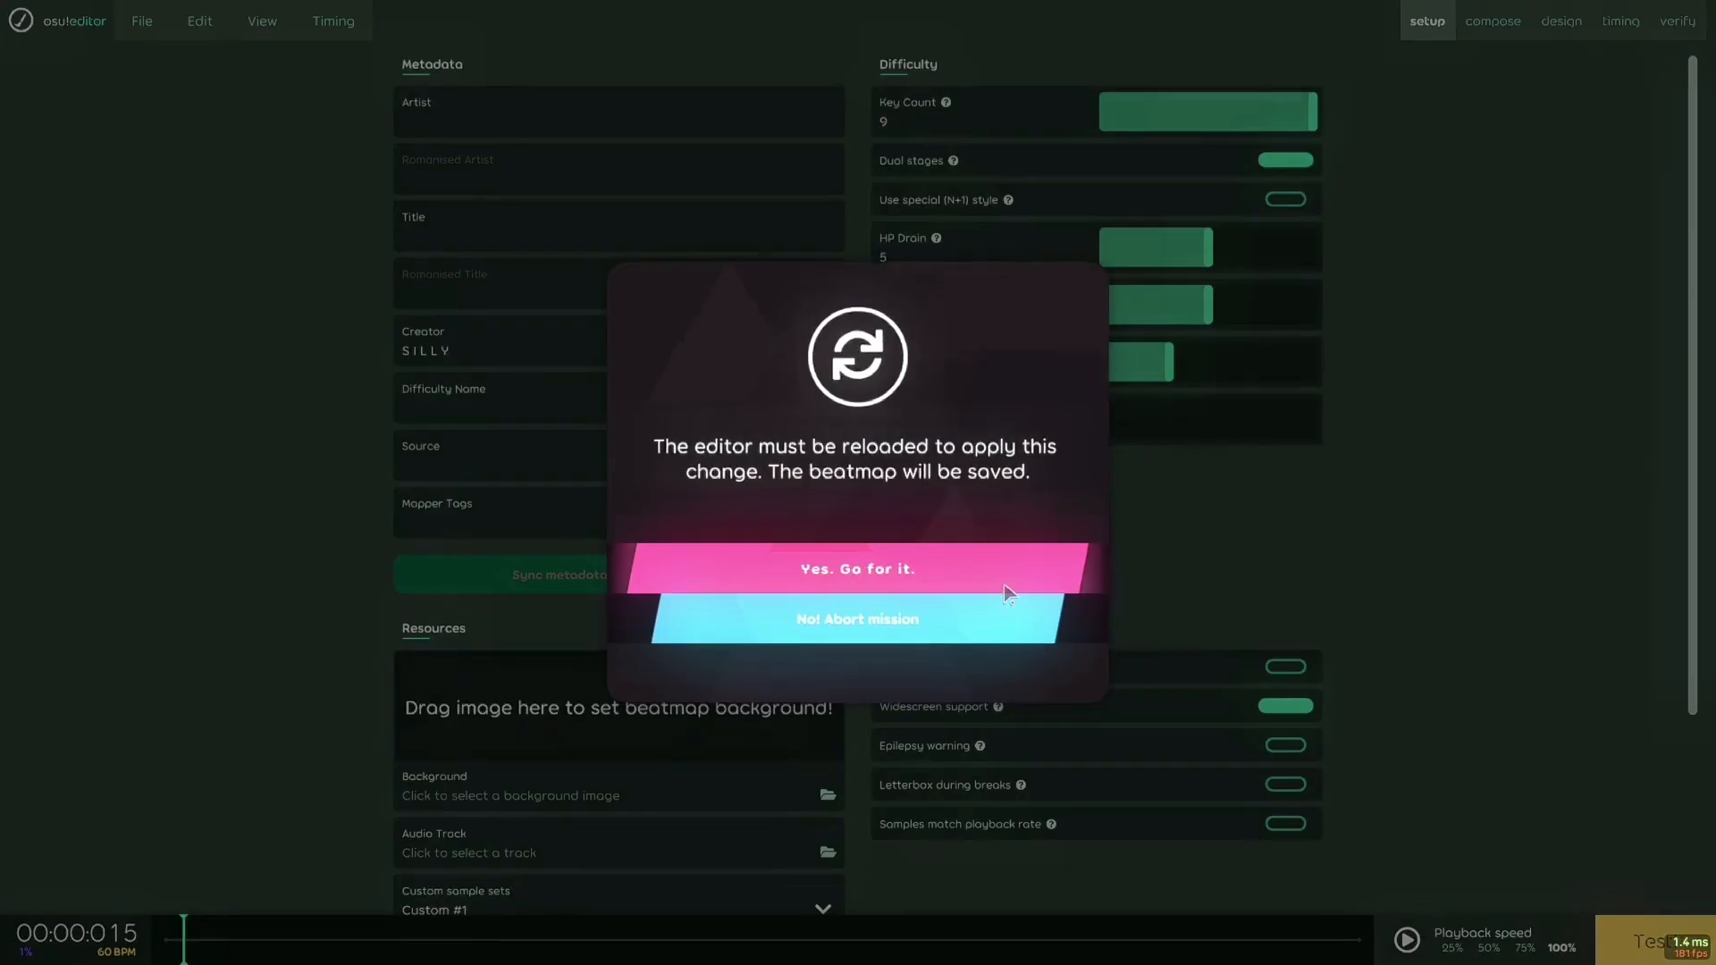
pyautogui.click(1055, 572)
# Turn dual stages off and set the key count to 4, reloading the editor after each change
pyautogui.click(1427, 20)
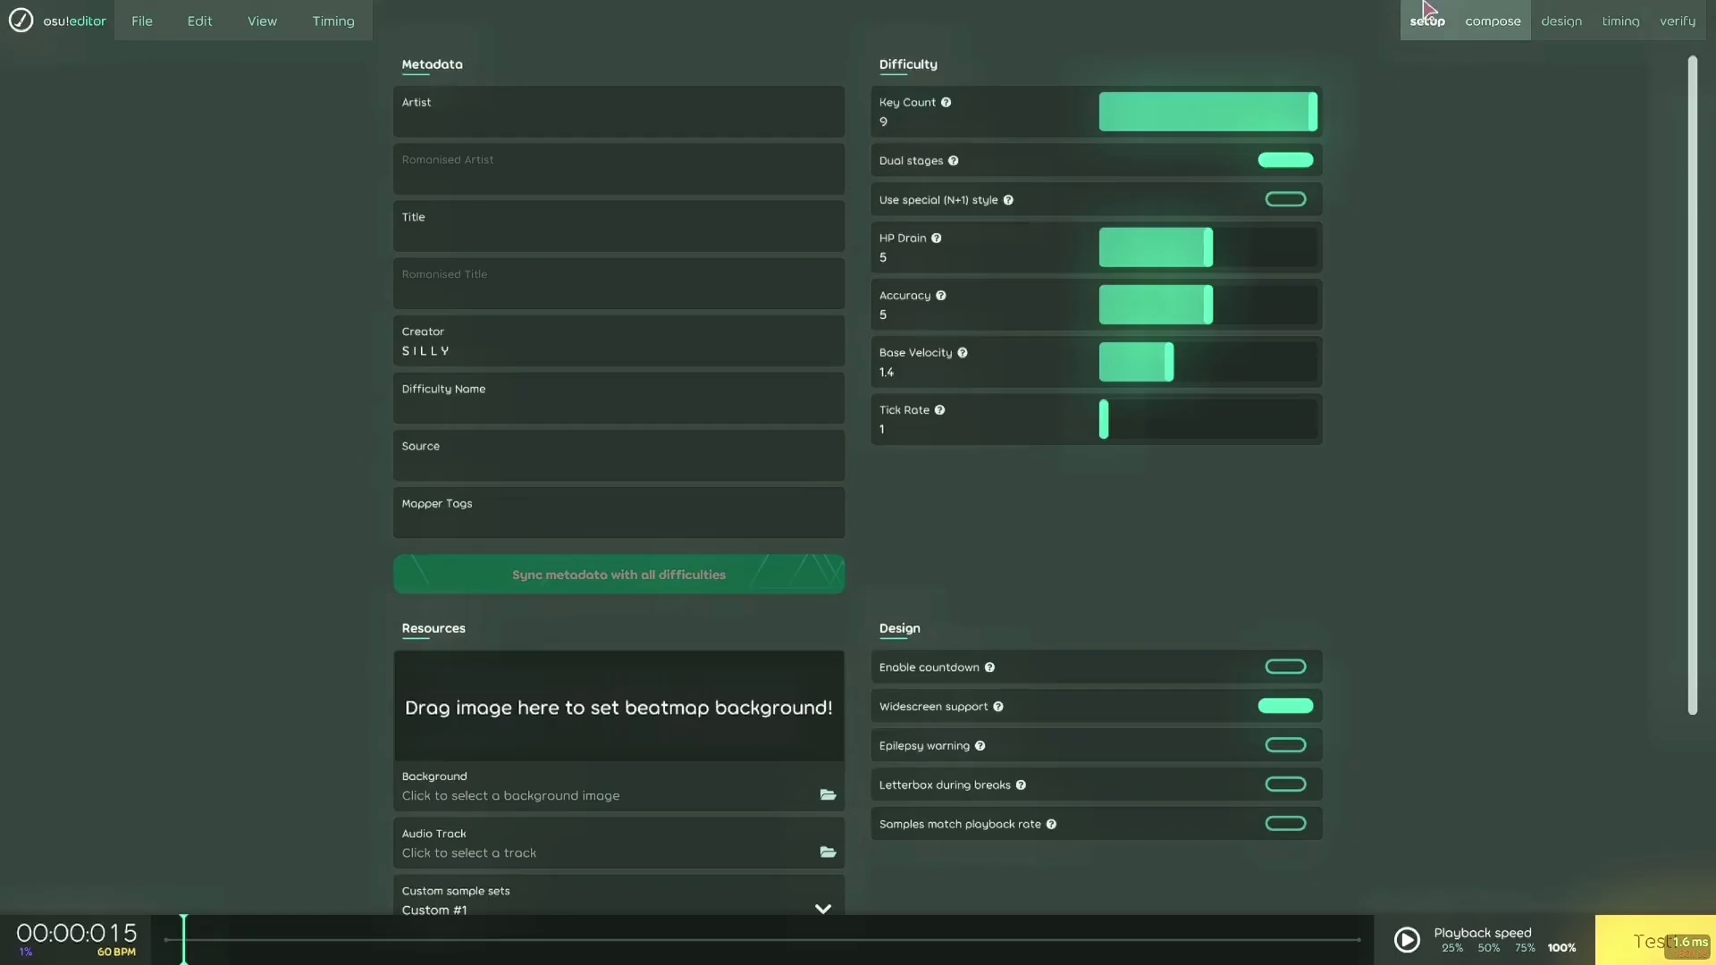
pyautogui.click(1283, 160)
pyautogui.click(1055, 572)
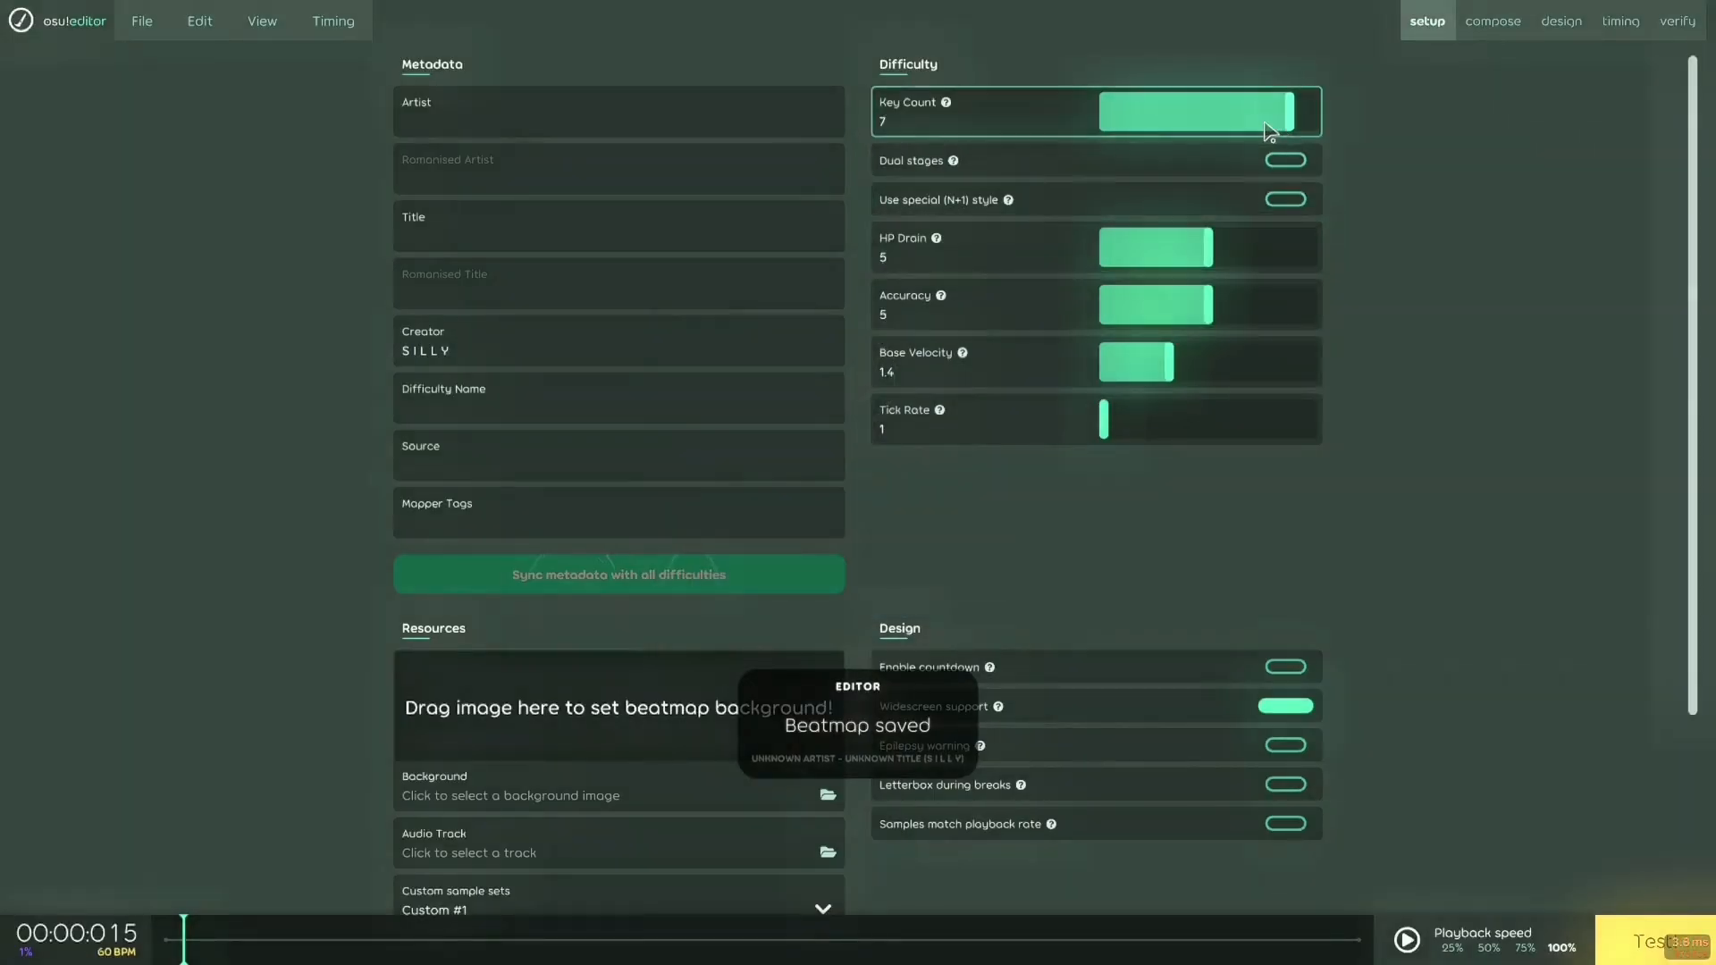
pyautogui.moveTo(1197, 127); pyautogui.dragTo(1202, 134)
pyautogui.click(955, 570)
# Try HP Drain values of 8.5, 3.6 and 6.5 in the difficulty settings
pyautogui.moveTo(1035, 213)
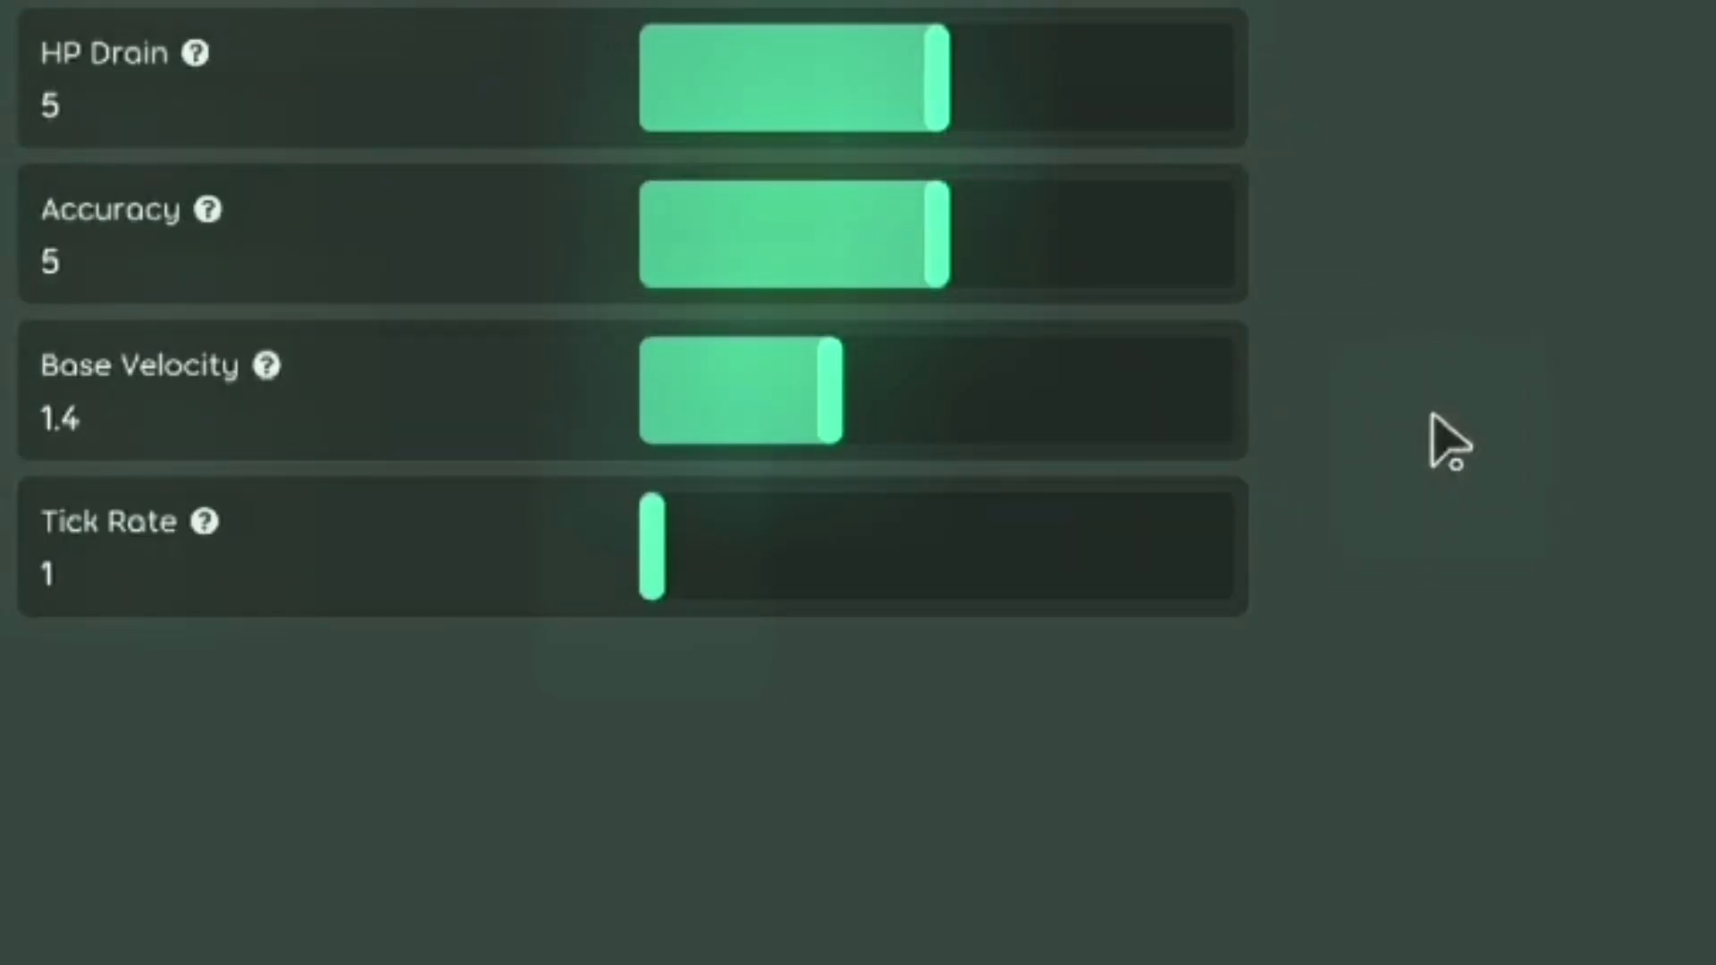
pyautogui.moveTo(943, 81); pyautogui.dragTo(1148, 134)
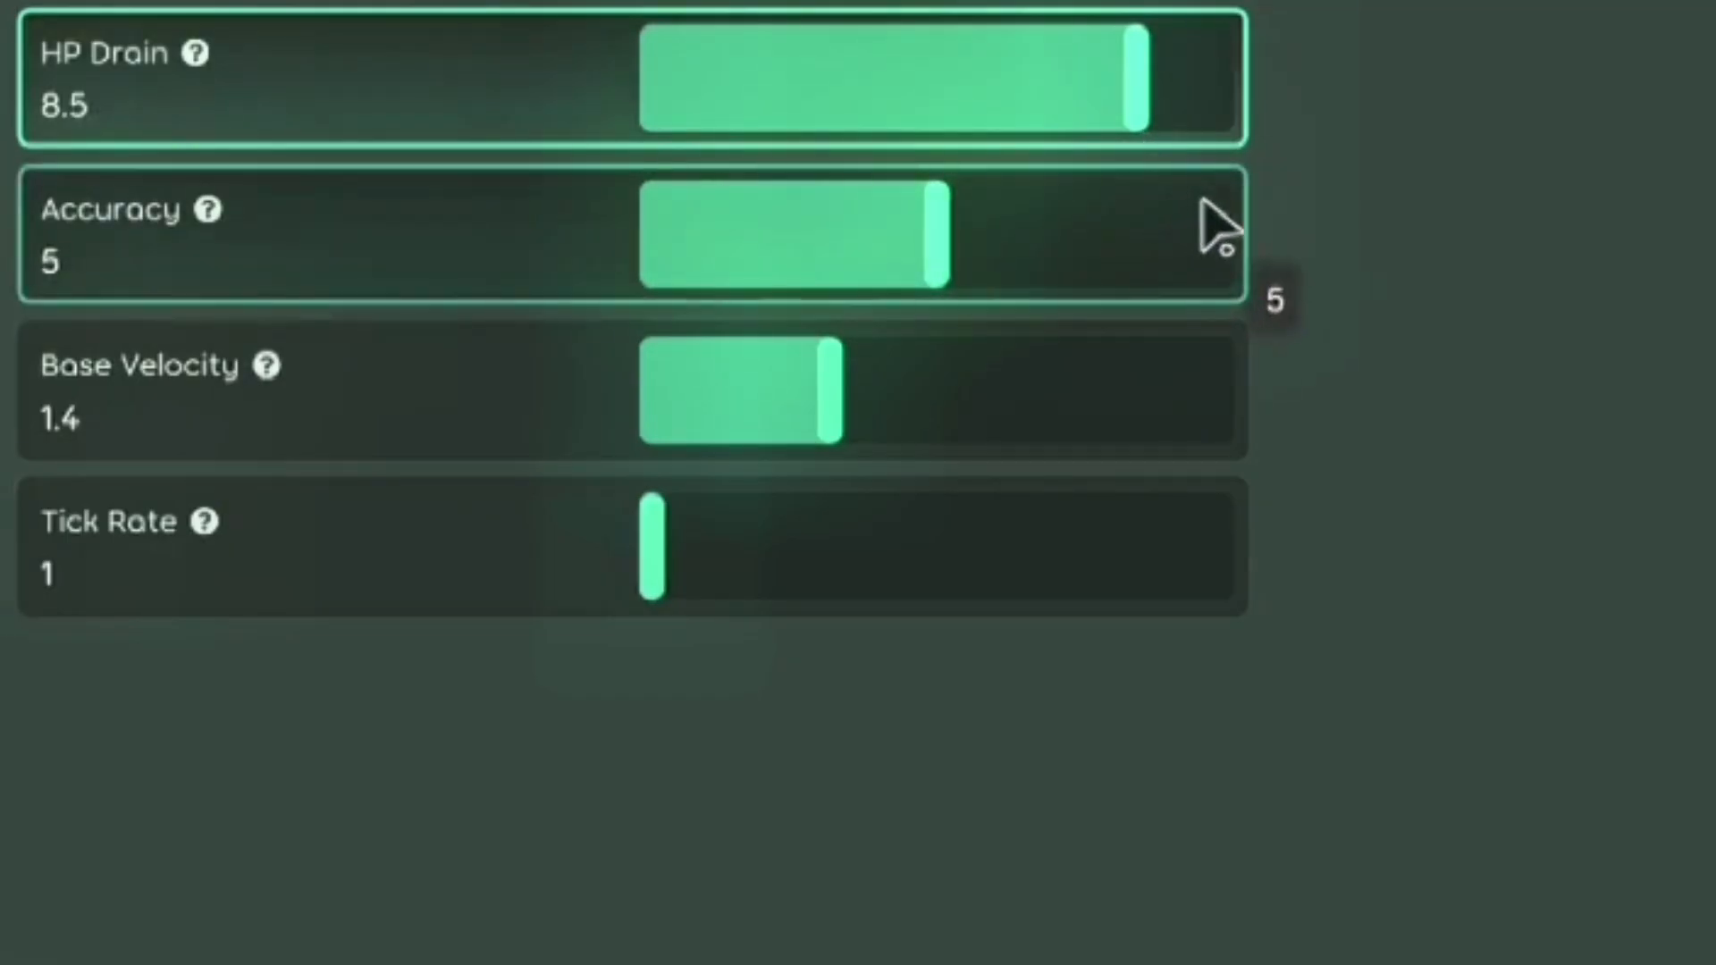
pyautogui.moveTo(1099, 77); pyautogui.dragTo(887, 100)
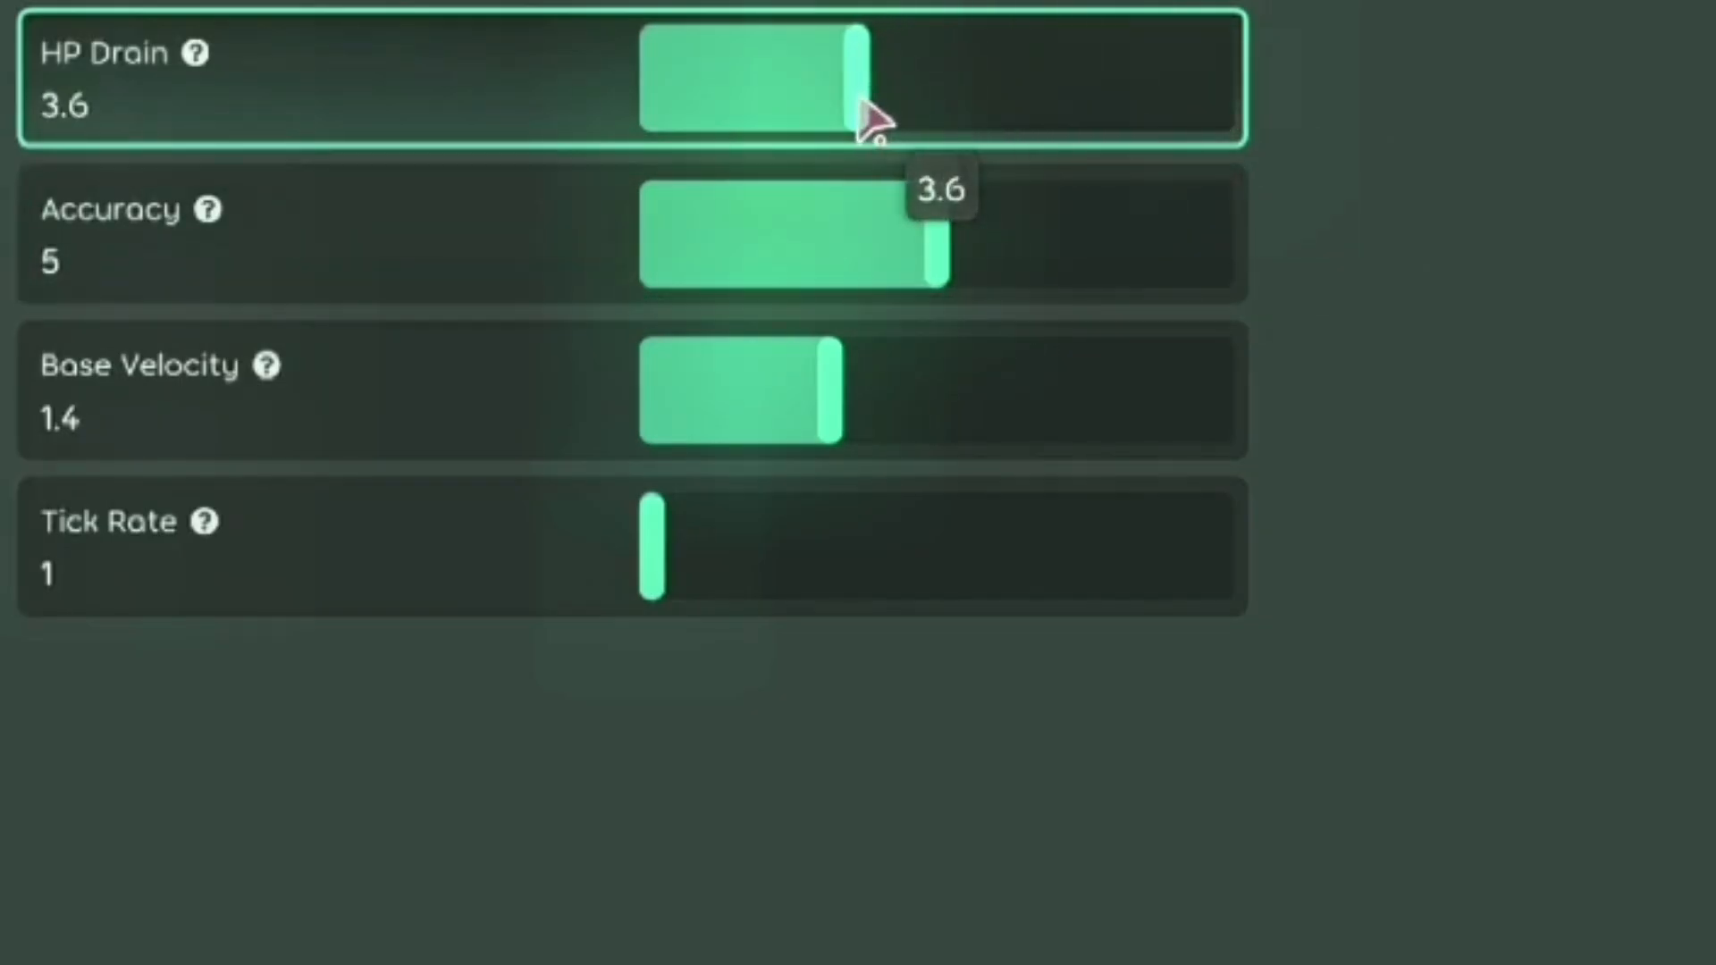
pyautogui.moveTo(863, 116); pyautogui.dragTo(1034, 103)
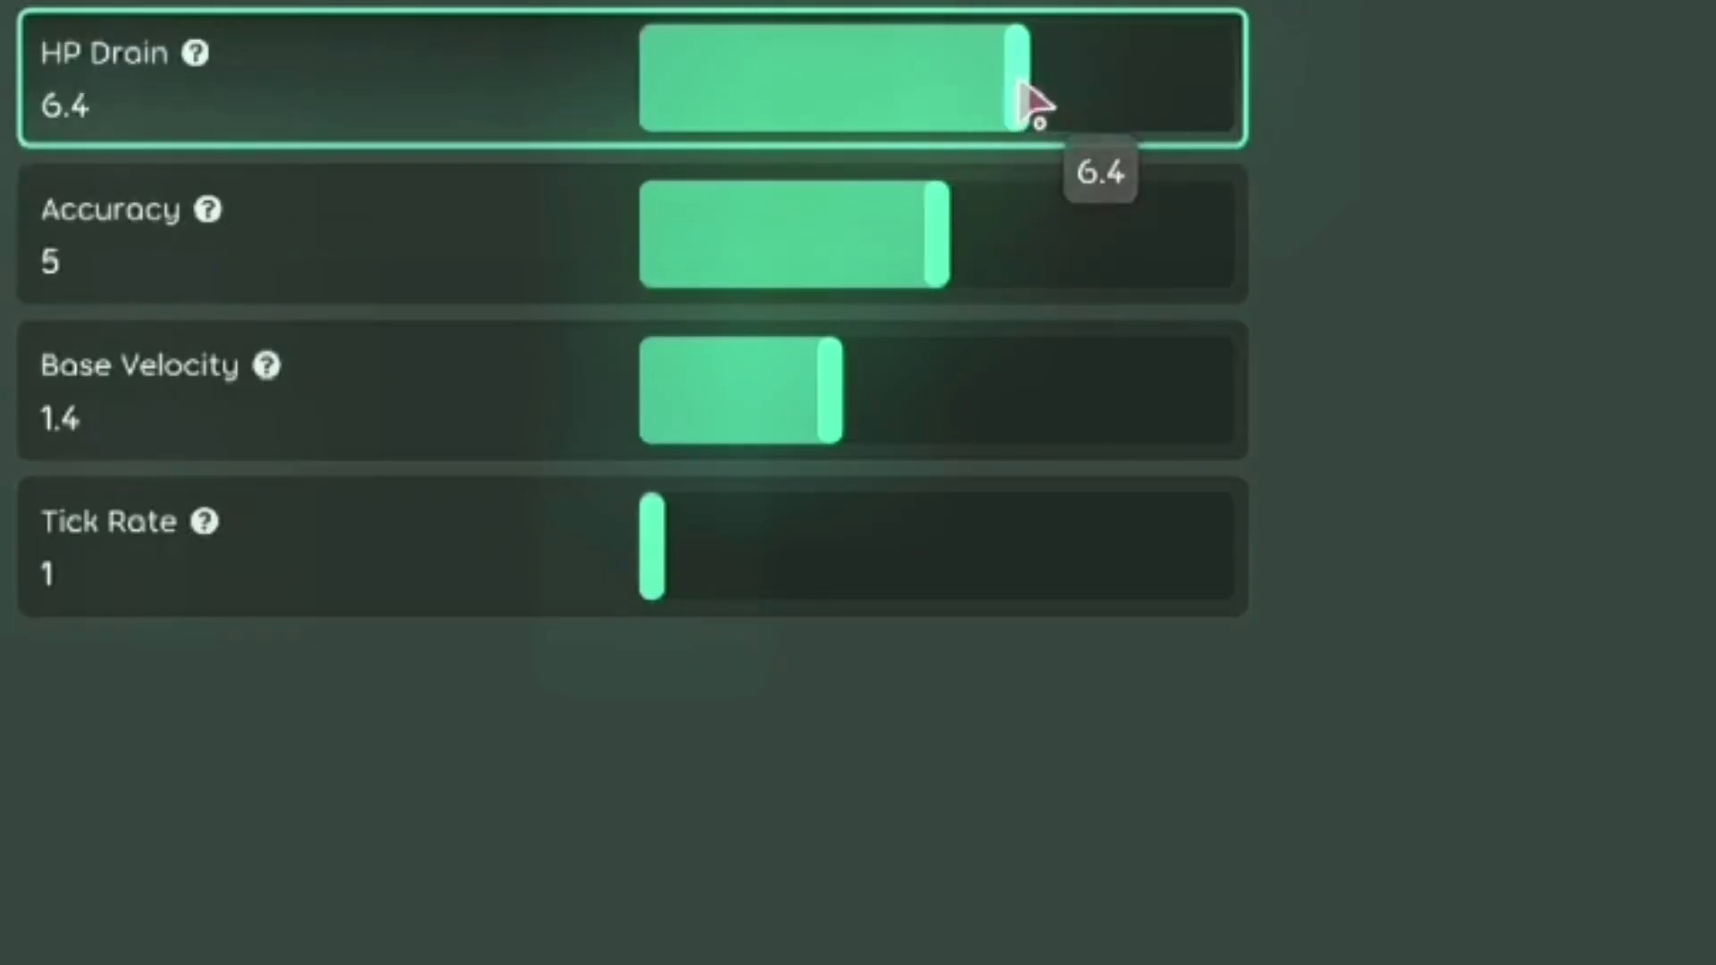
pyautogui.scroll(-2, 915, 222)
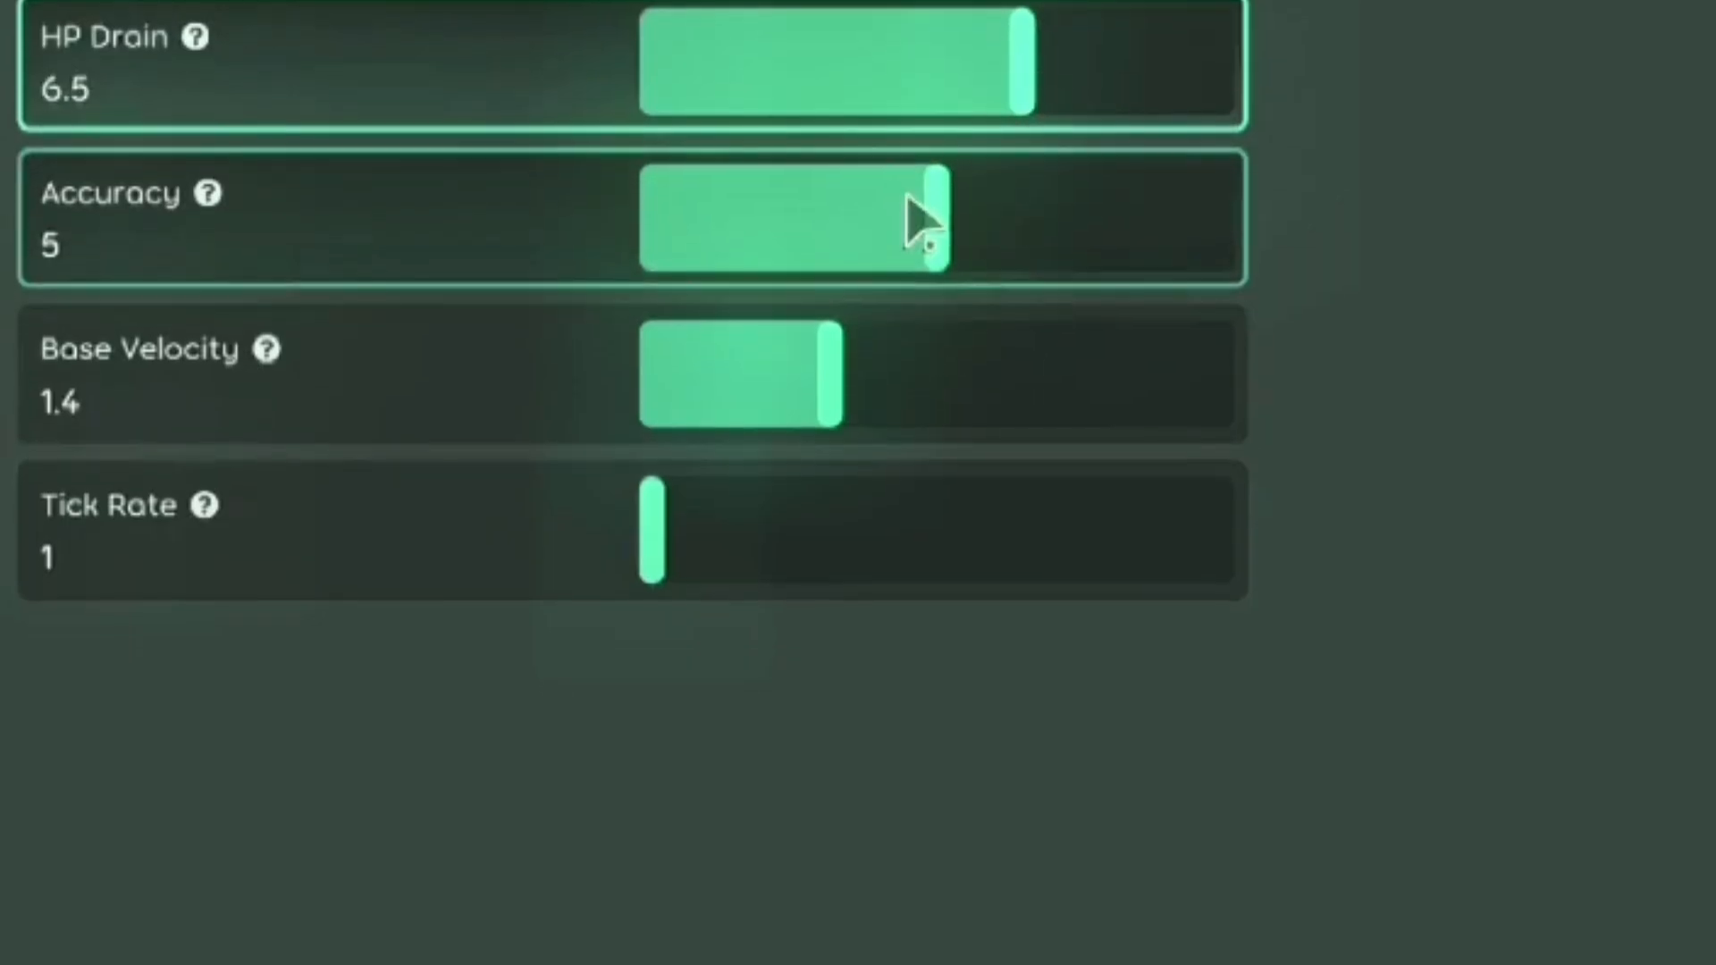
# Set both Accuracy and HP Drain to 7.5
pyautogui.moveTo(940, 94); pyautogui.dragTo(976, 109)
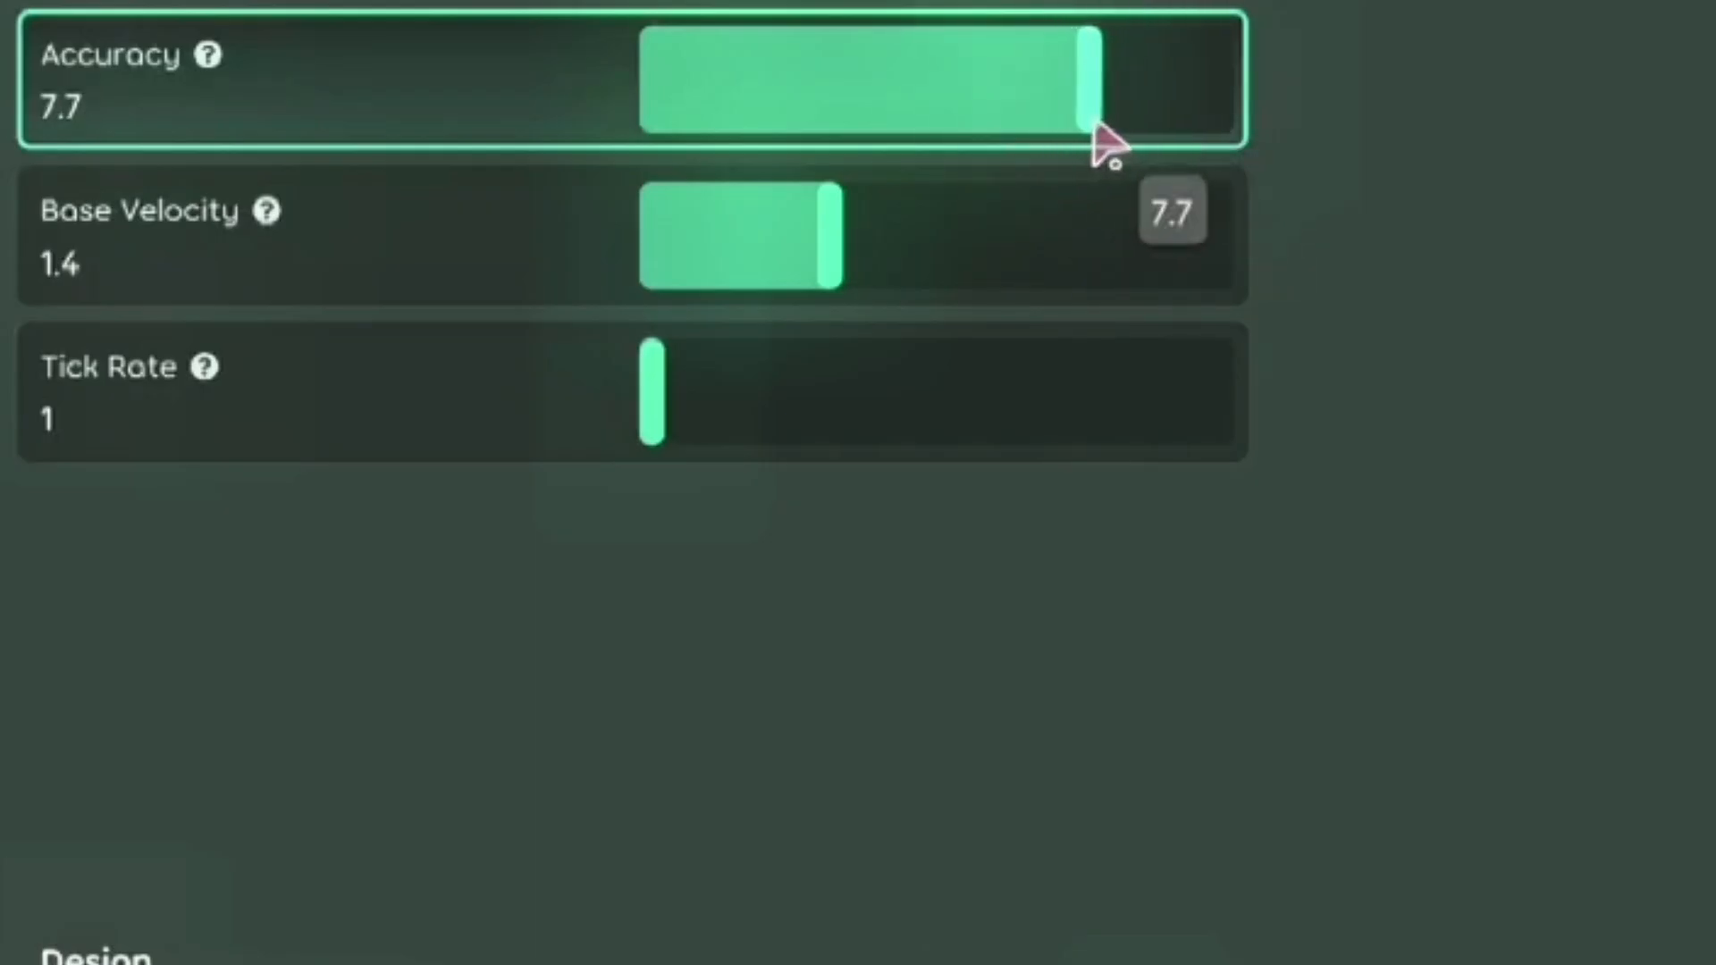
pyautogui.moveTo(1089, 127); pyautogui.dragTo(1081, 180)
pyautogui.scroll(3, 1082, 179)
pyautogui.moveTo(1031, 103); pyautogui.dragTo(1102, 109)
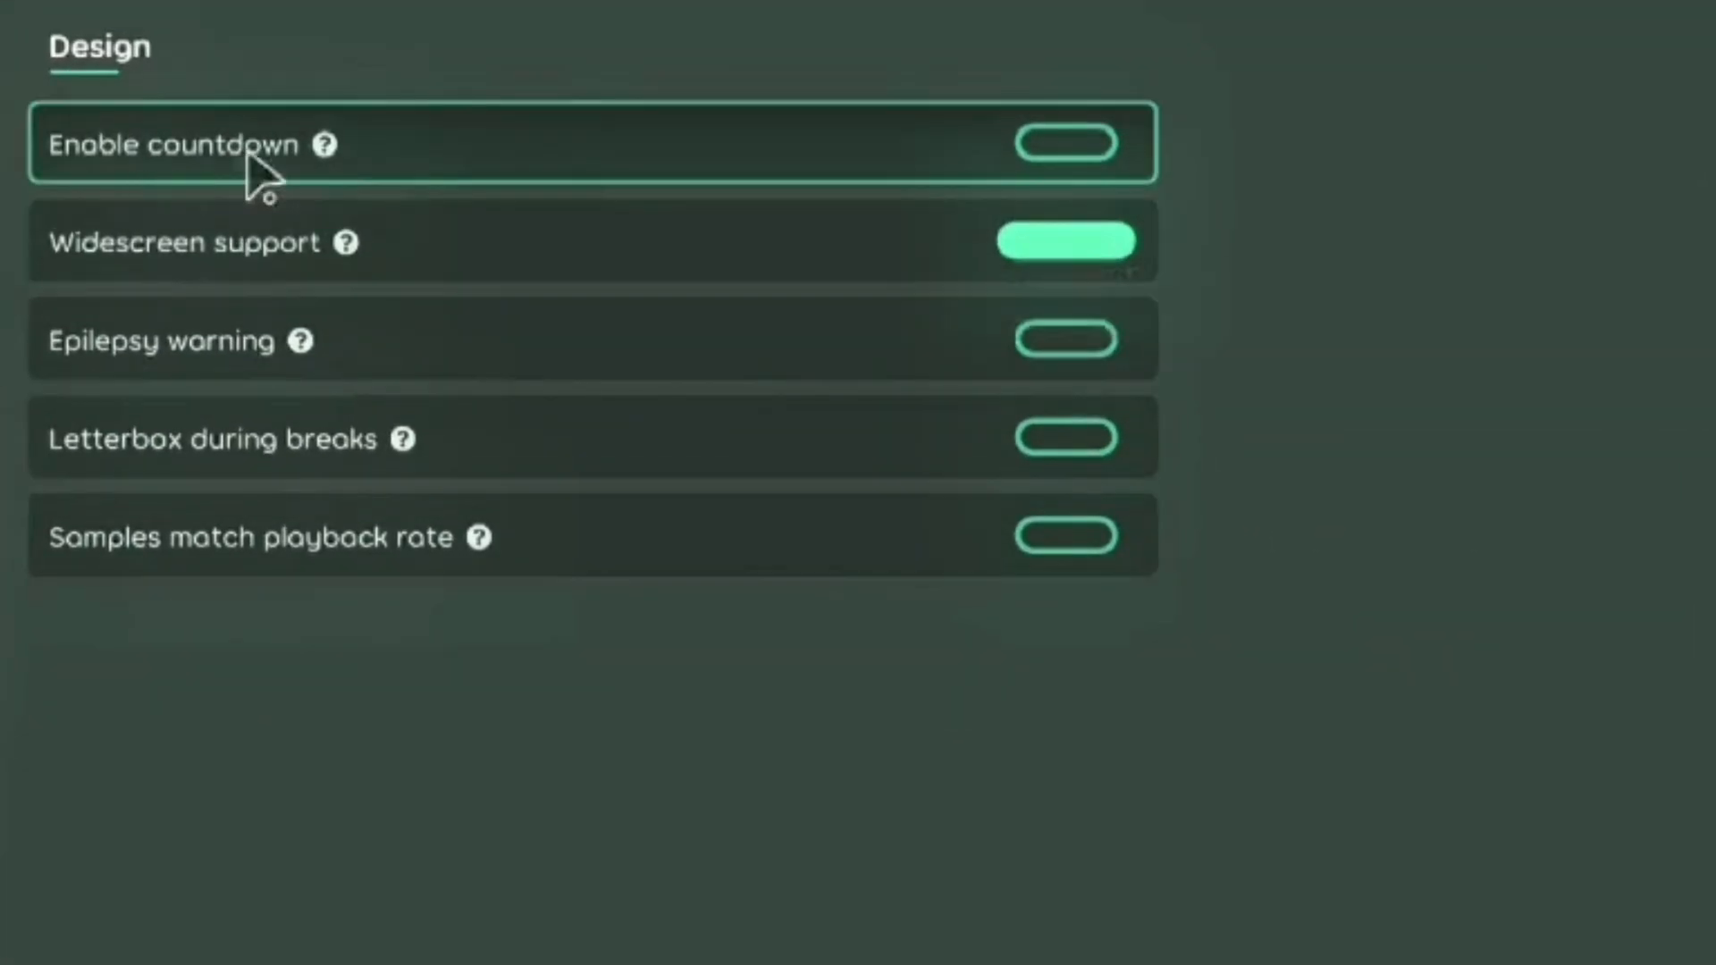
# Read the Enable countdown description, then test Widescreen support off and on against the compose playfield
pyautogui.moveTo(540, 154)
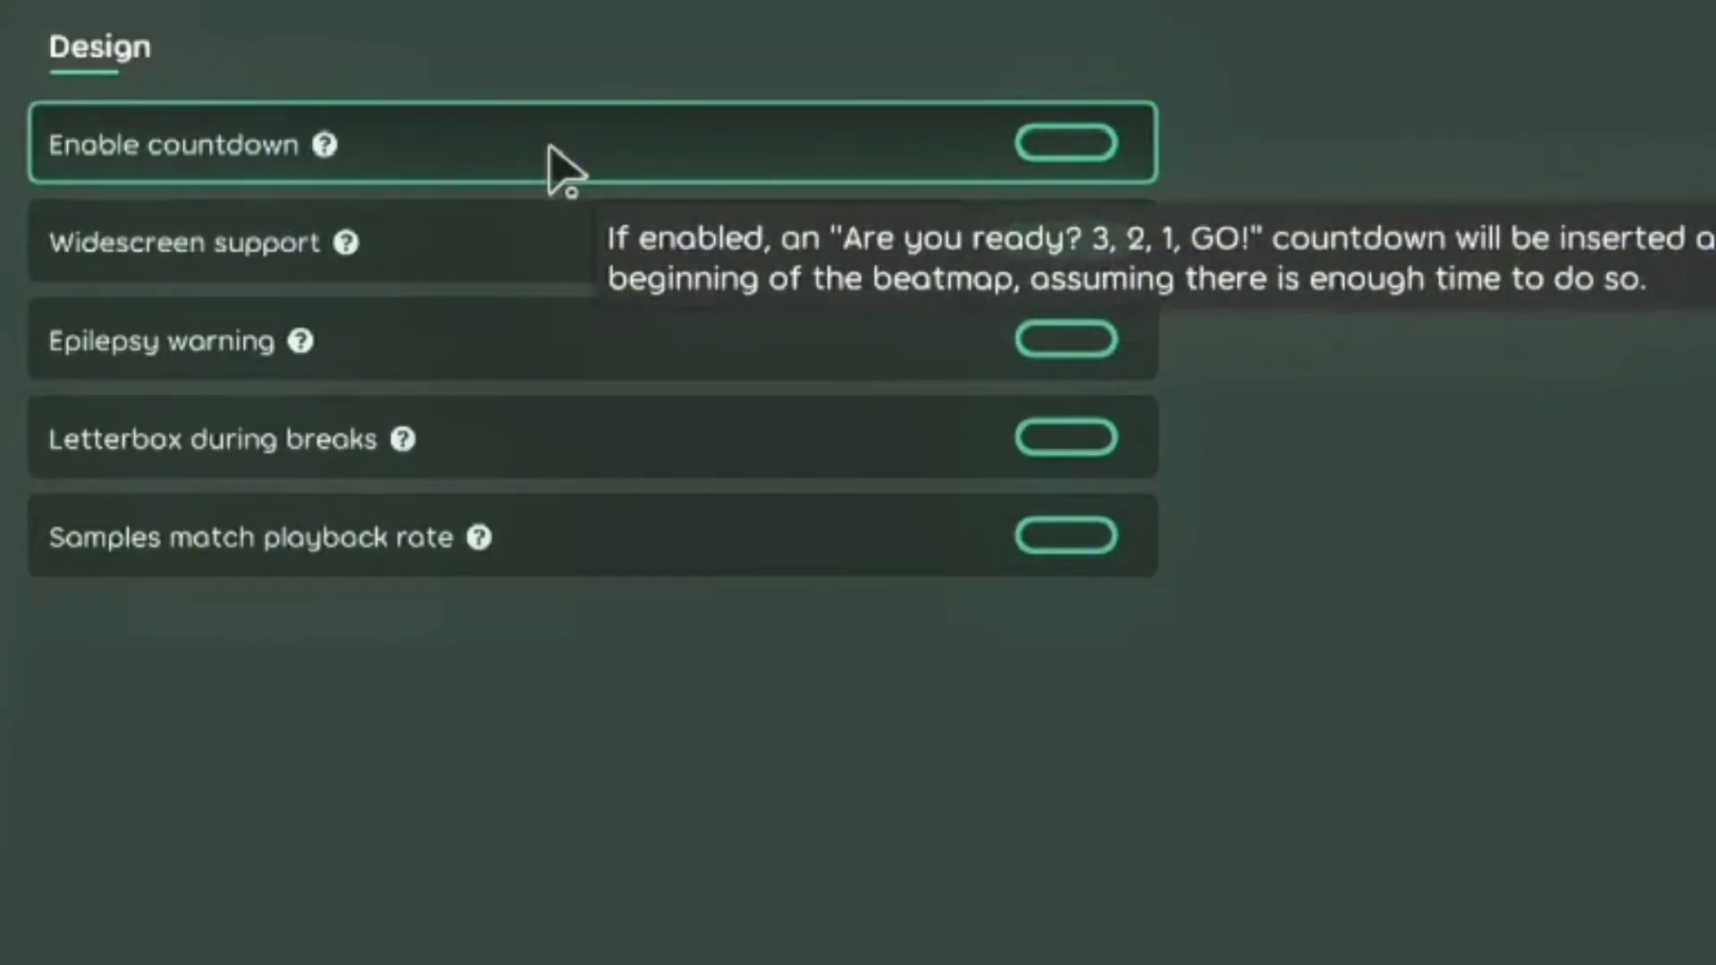
pyautogui.click(747, 255)
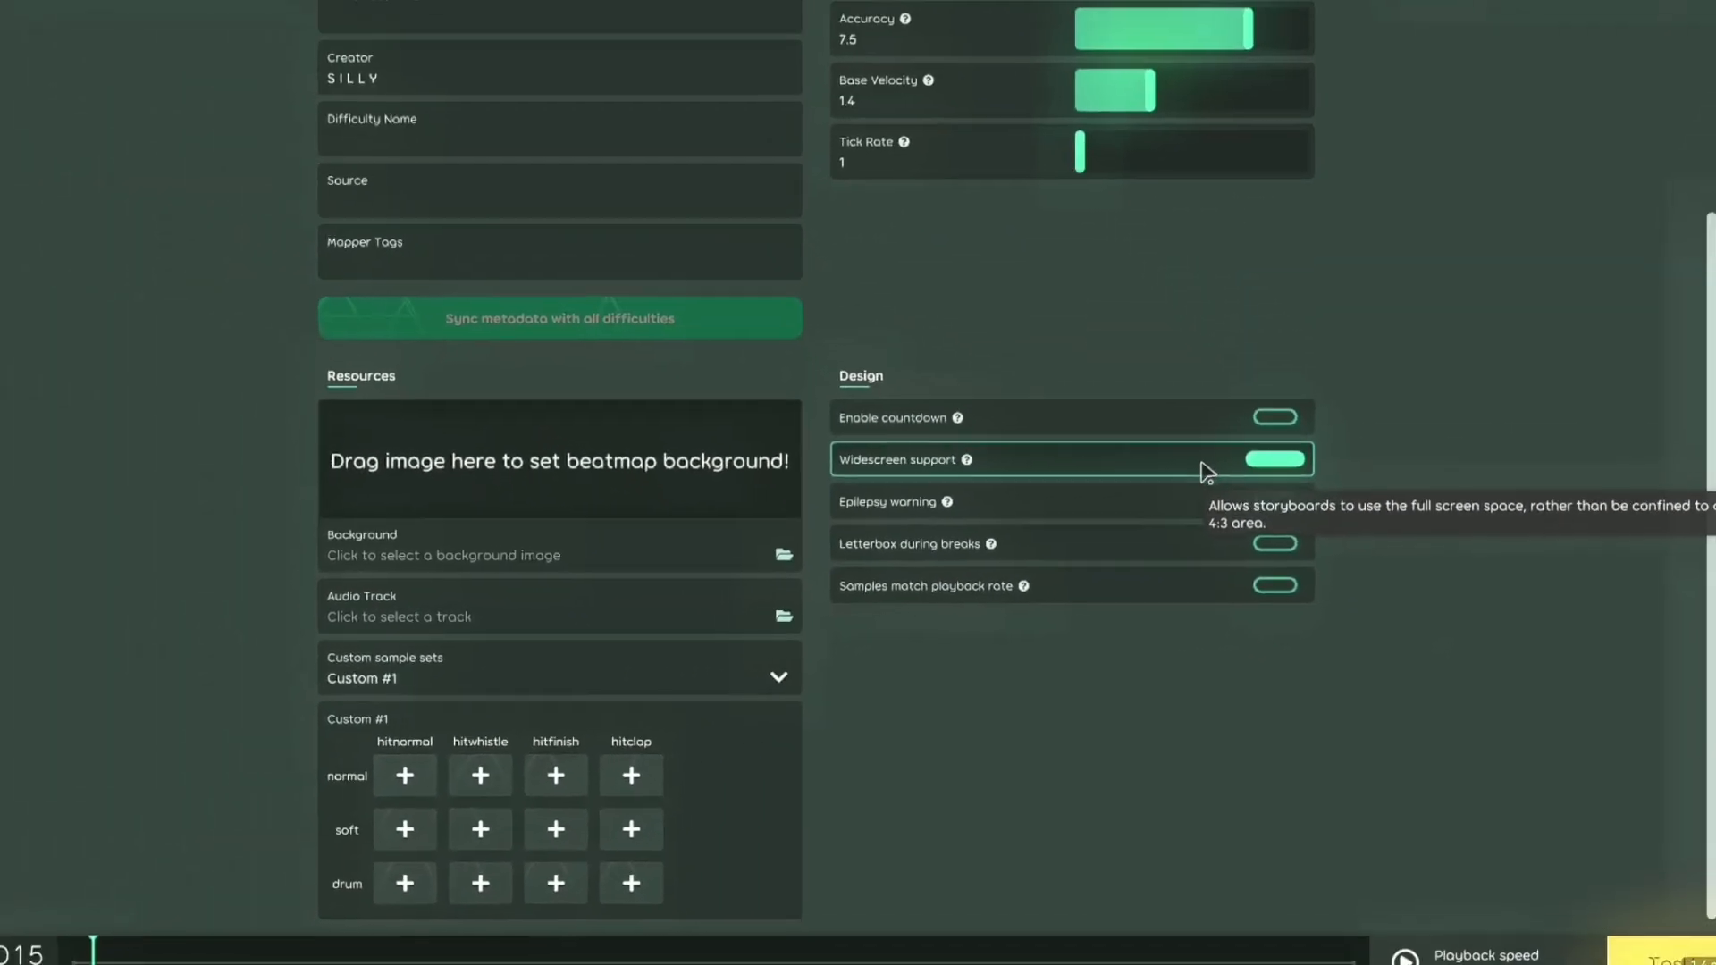
pyautogui.press('F1')
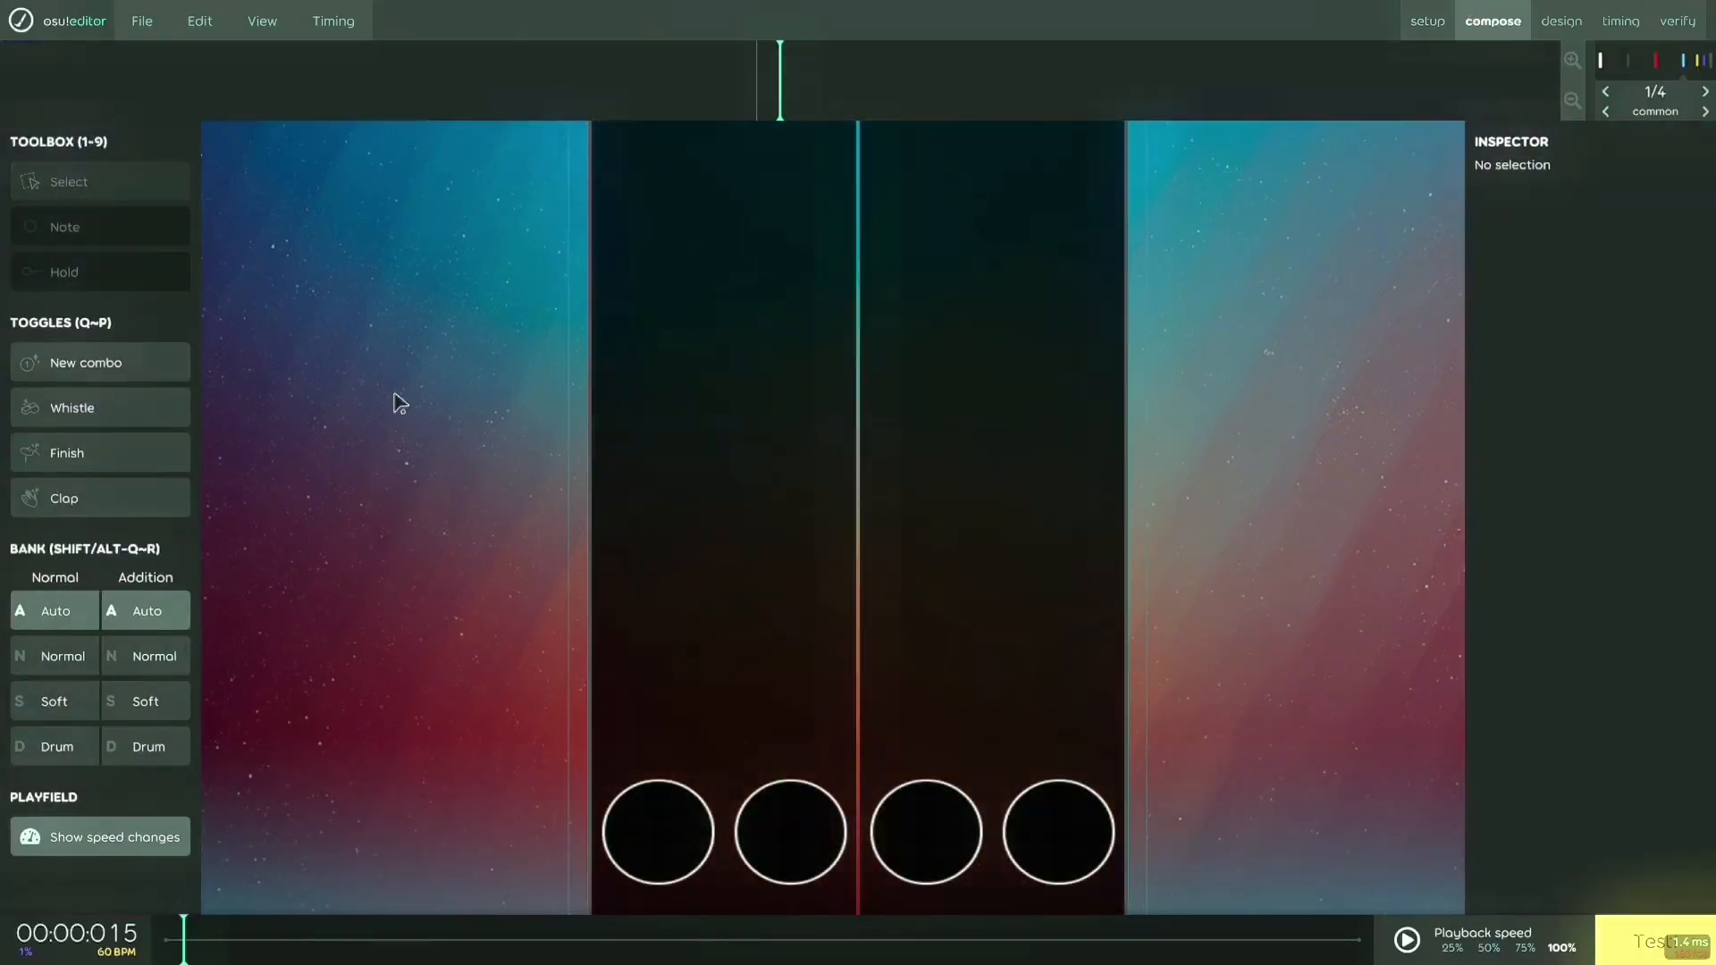
pyautogui.click(1419, 14)
pyautogui.click(1255, 481)
pyautogui.press('F1')
pyautogui.press('F4')
pyautogui.click(1072, 483)
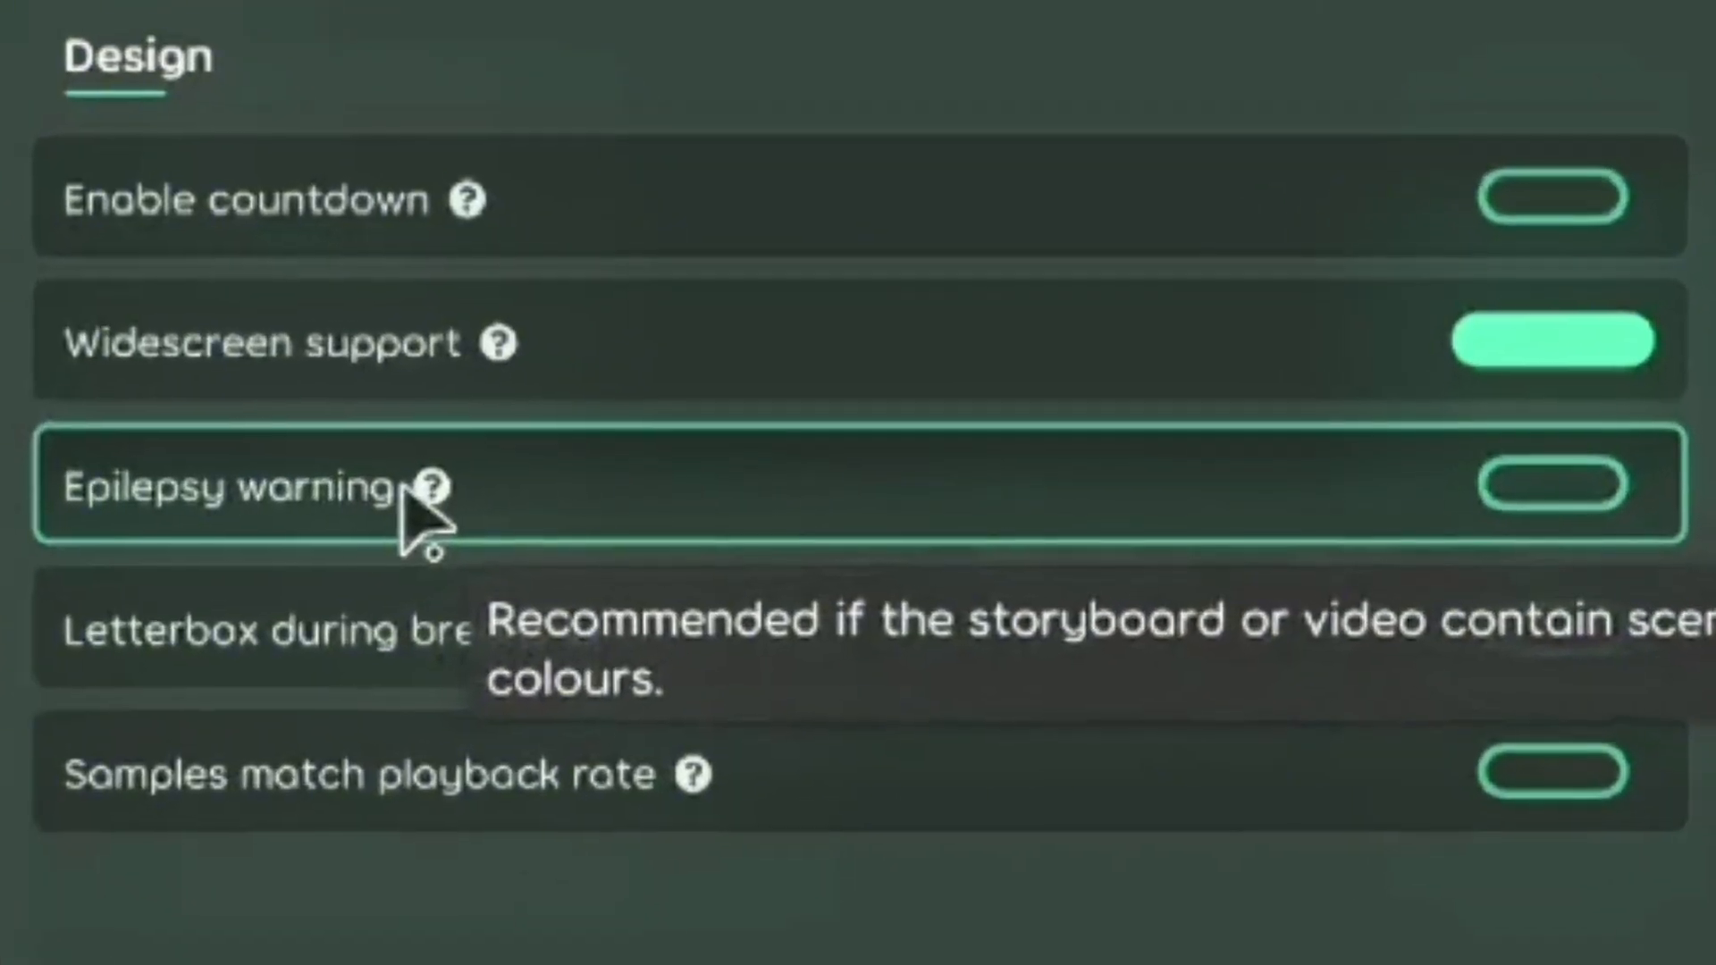
# Switch Epilepsy warning and Letterbox during breaks on and back off, and read the design option descriptions
pyautogui.click(938, 502)
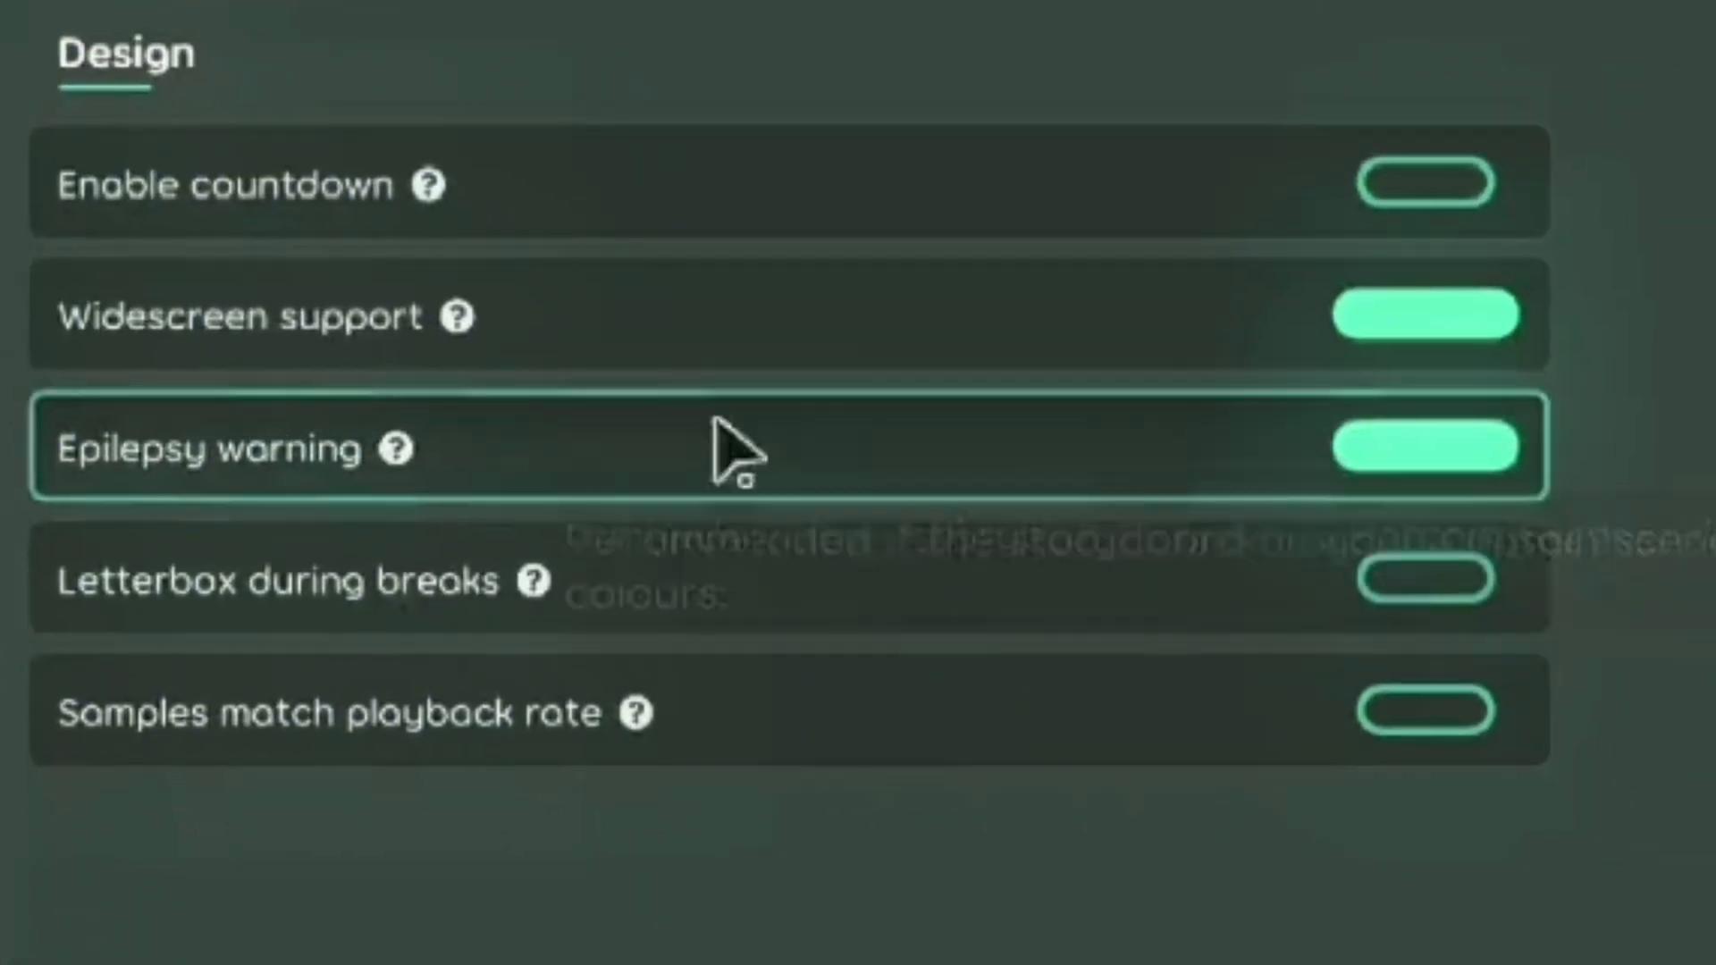
pyautogui.click(1307, 460)
pyautogui.click(1281, 628)
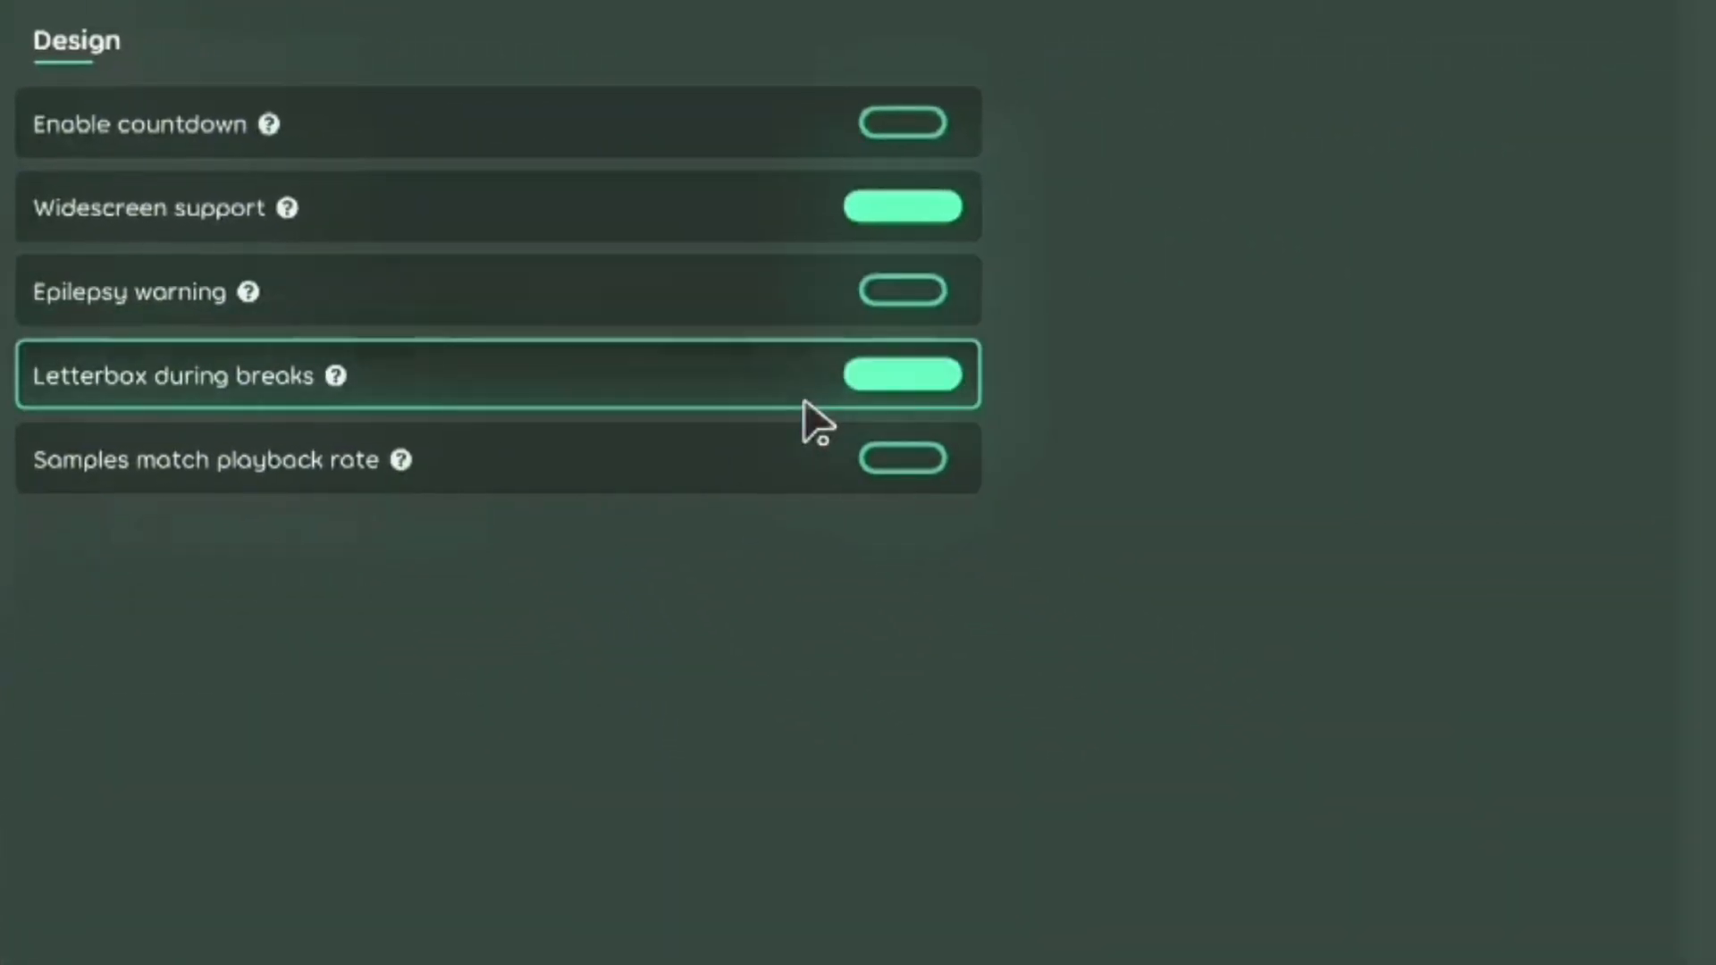
pyautogui.click(803, 402)
pyautogui.moveTo(333, 379)
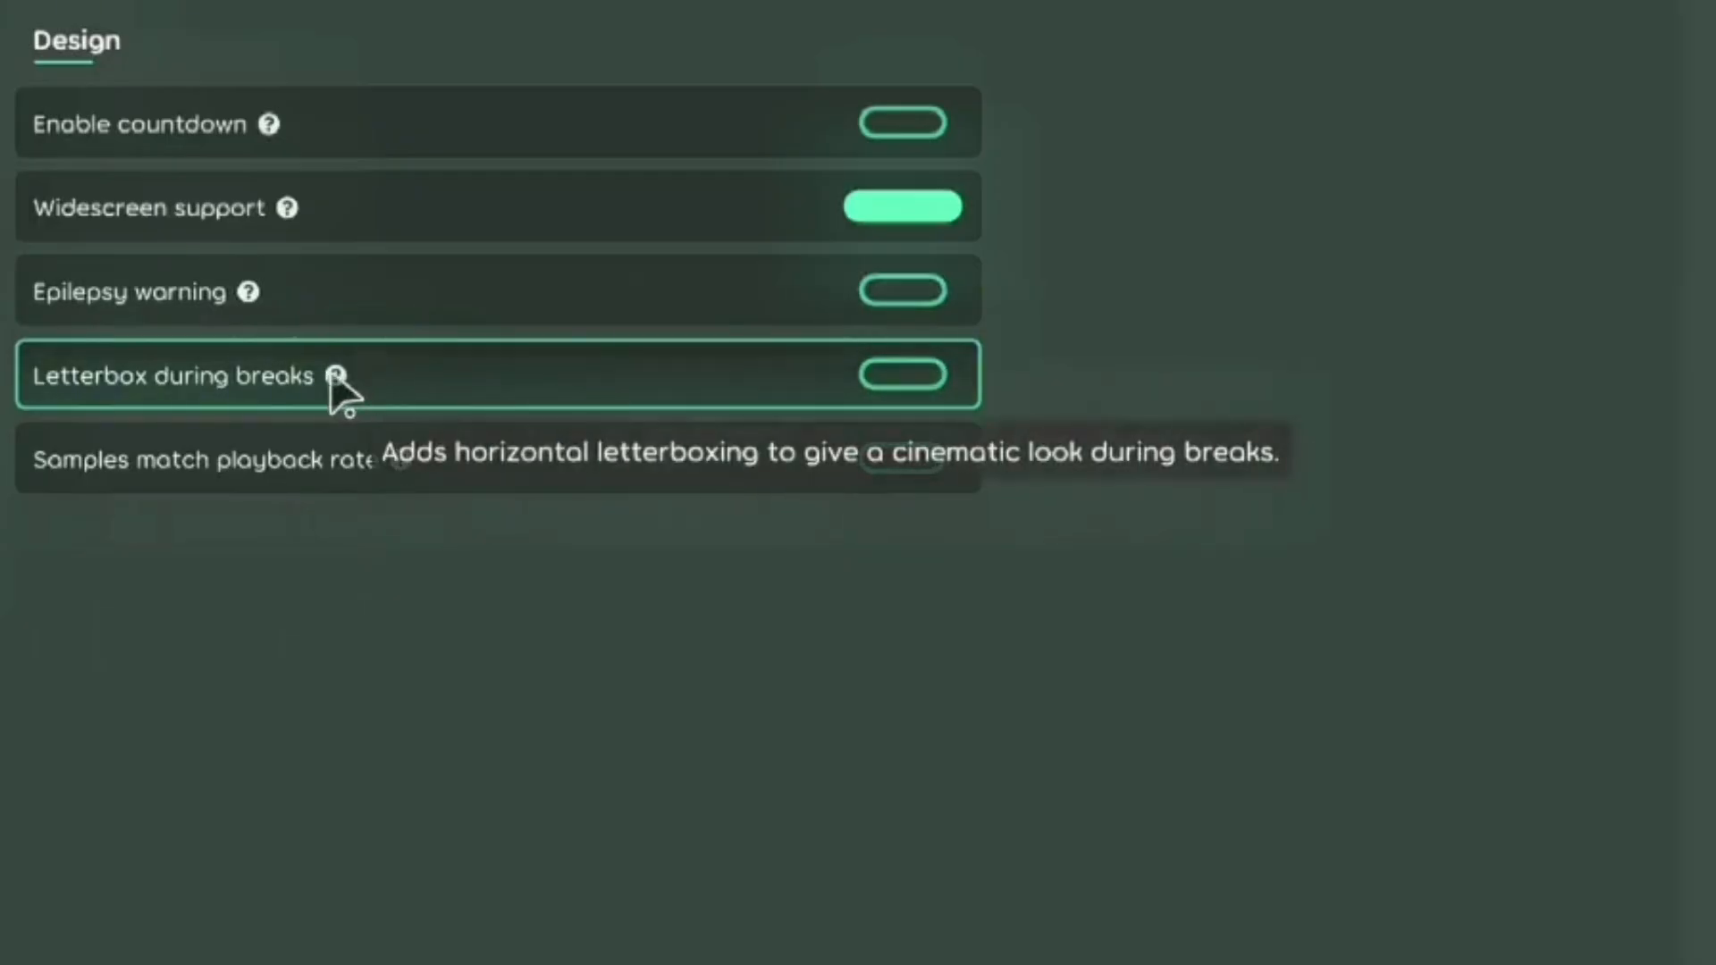
pyautogui.moveTo(370, 64)
pyautogui.click(284, 211)
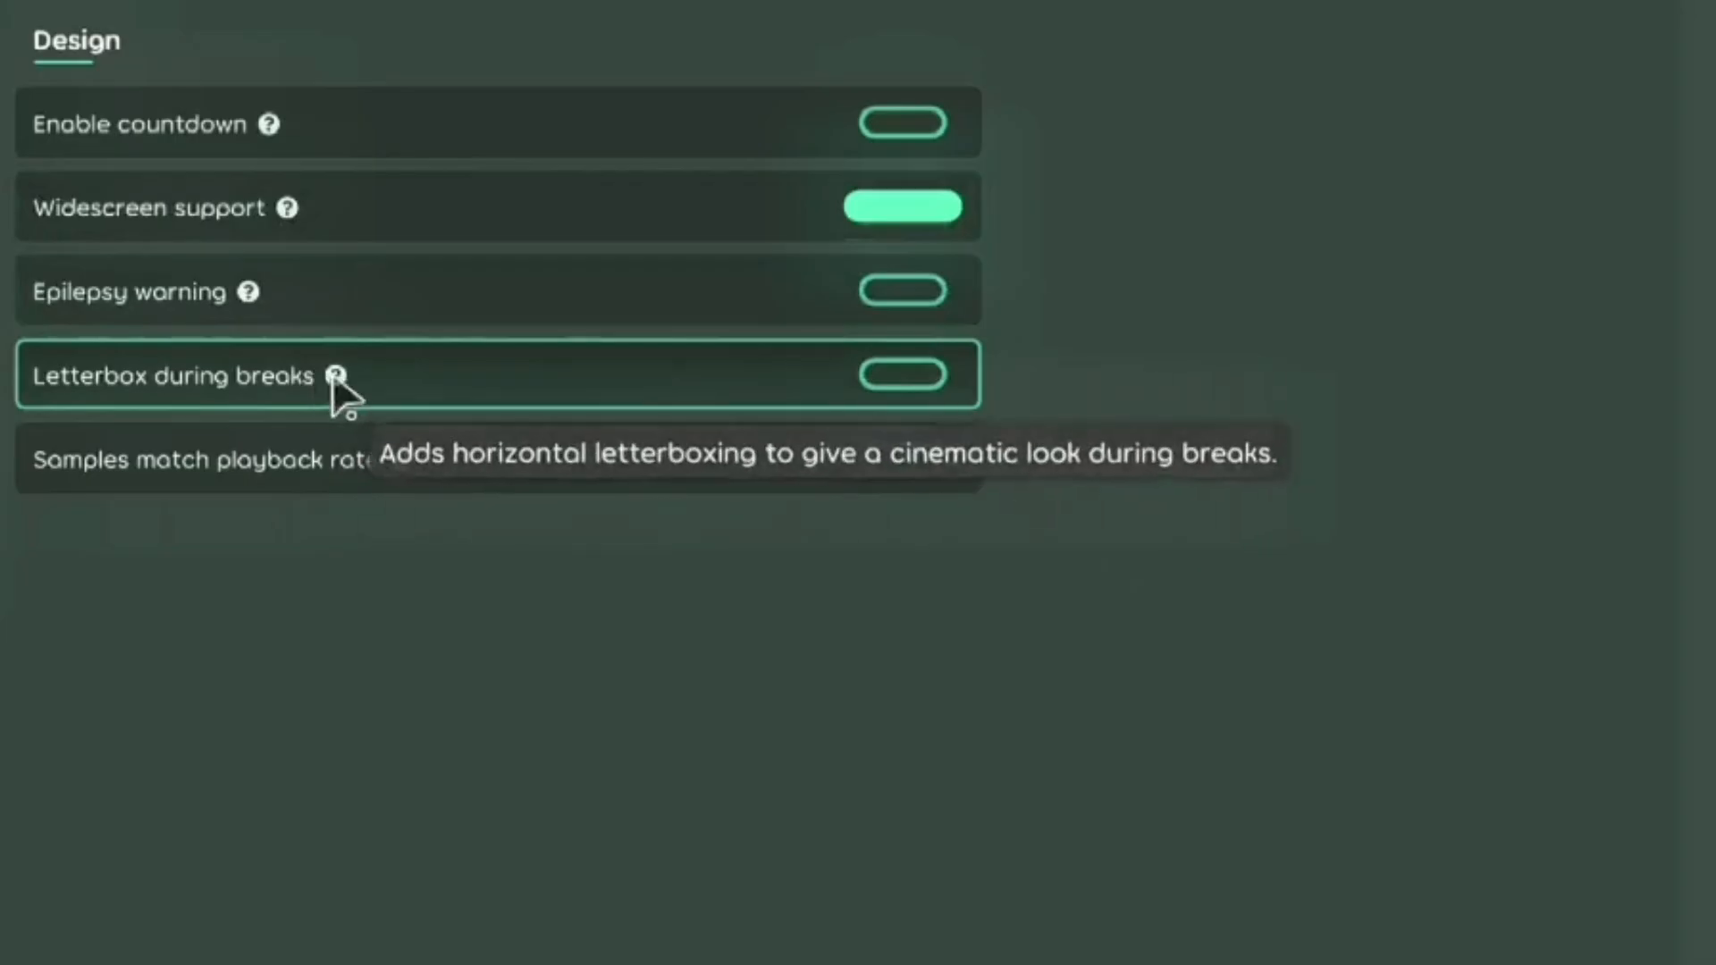
pyautogui.moveTo(107, 471)
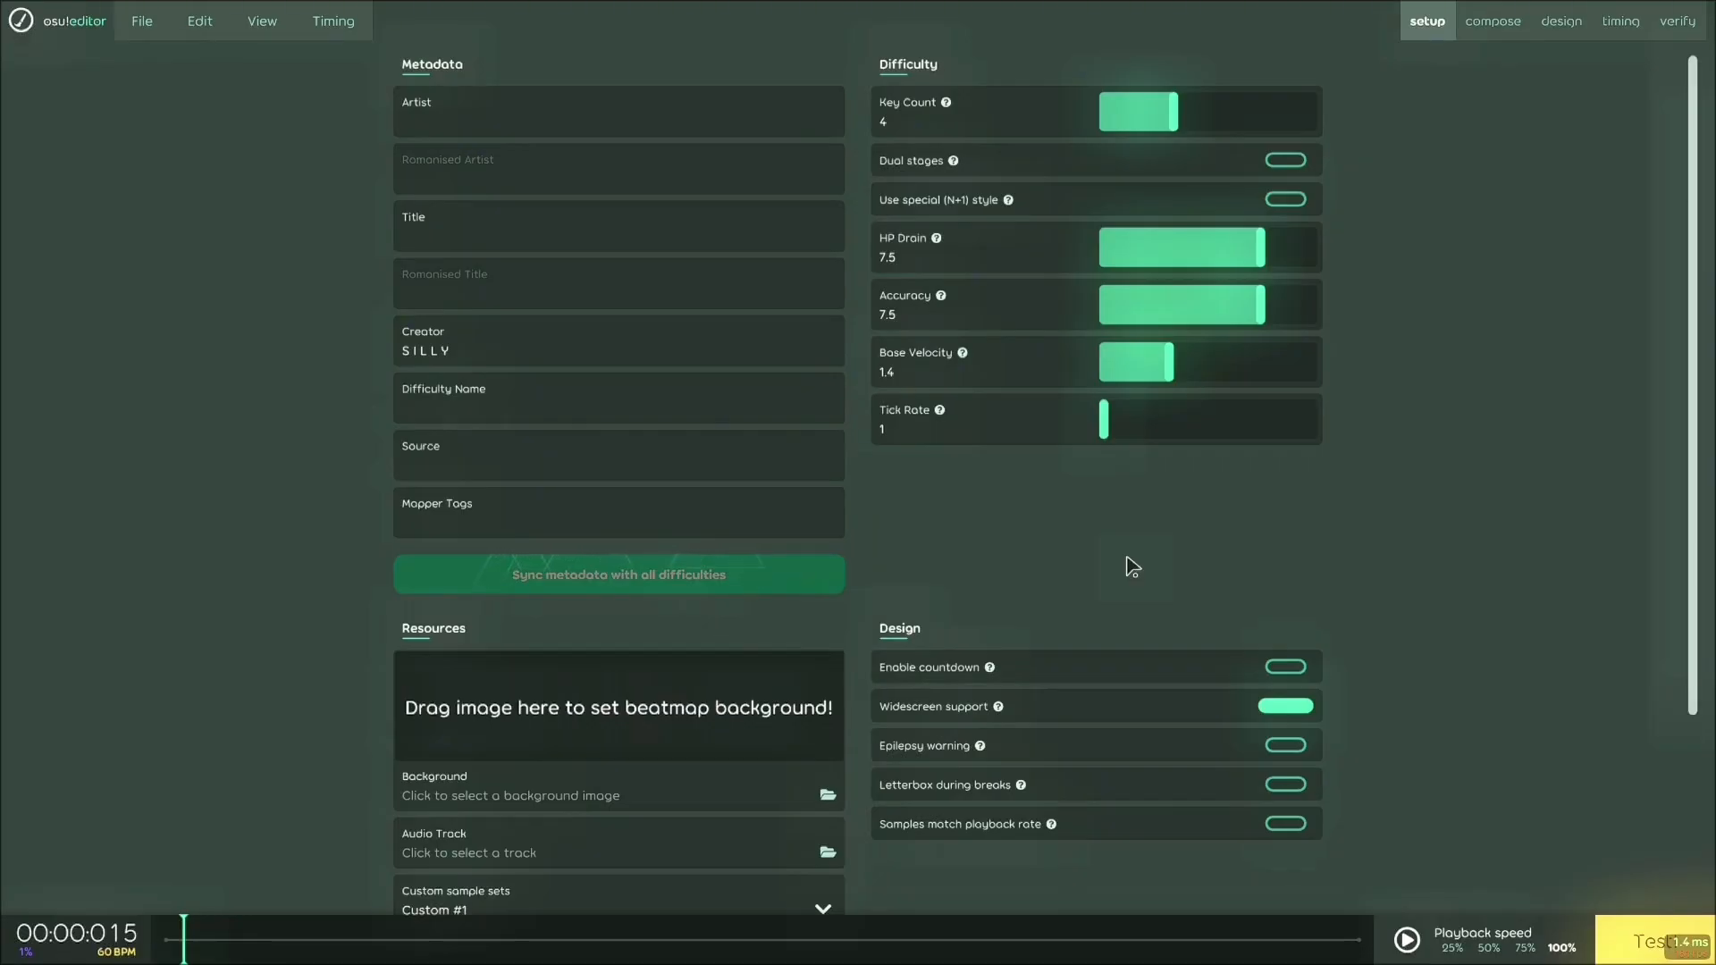
# Save the beatmap and check its four-key playfield in compose
pyautogui.hotkey('ctrl', 's')
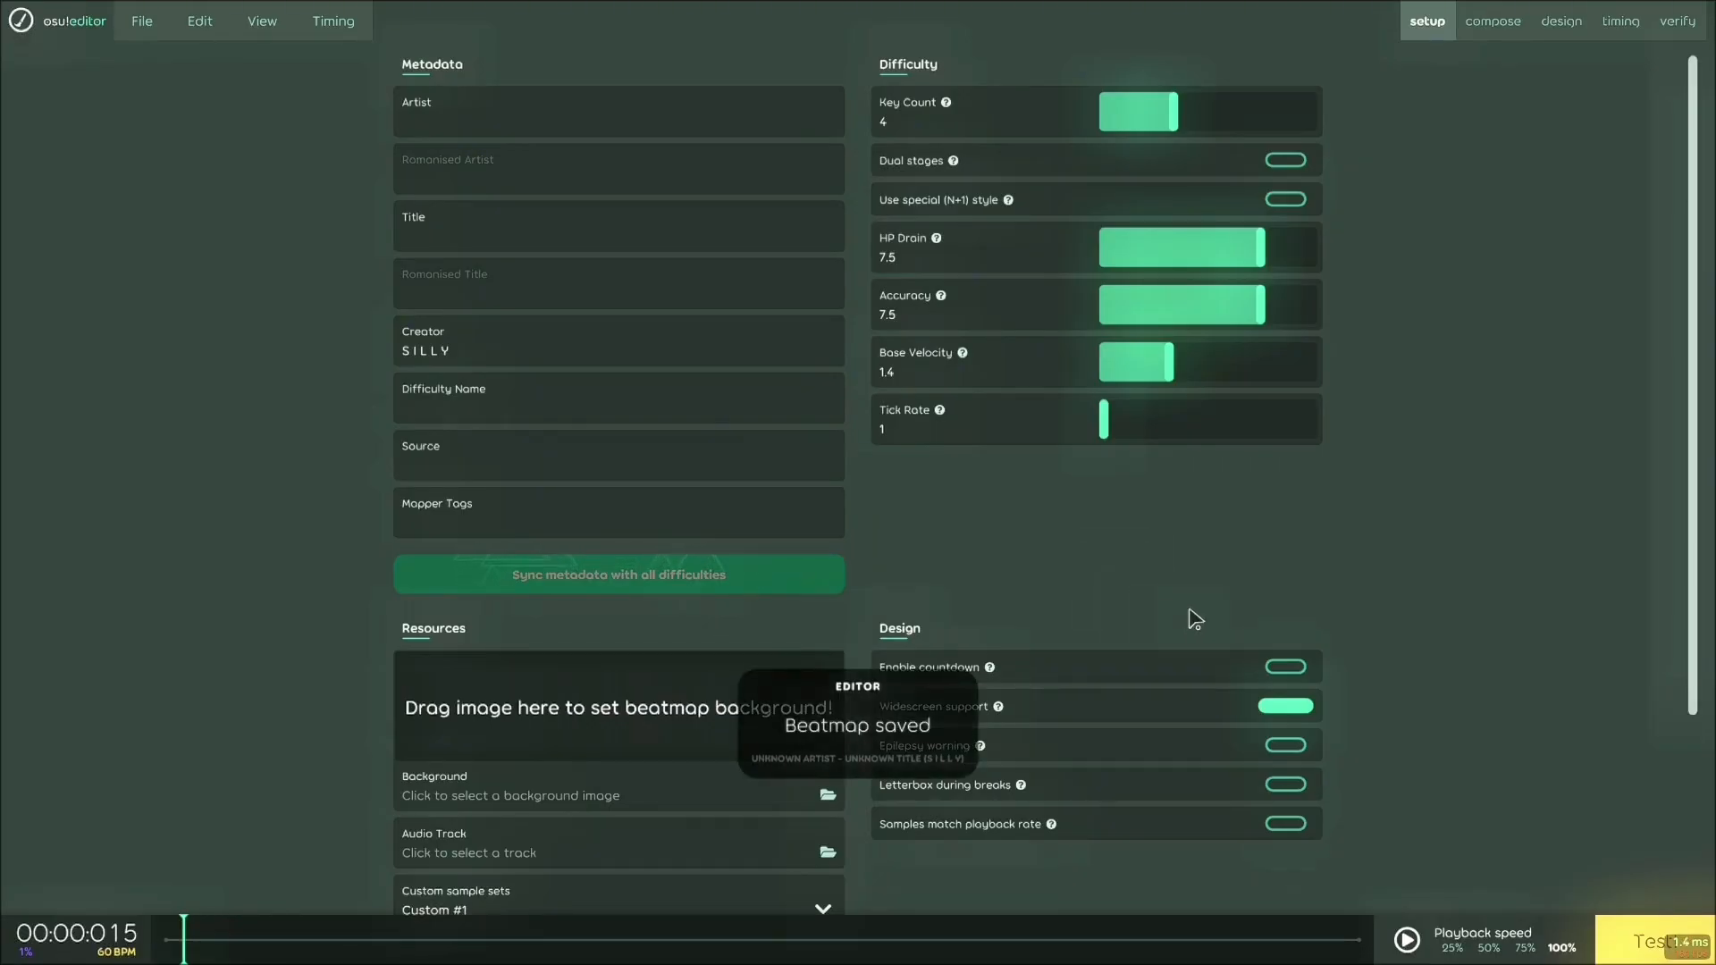
pyautogui.press('F1')
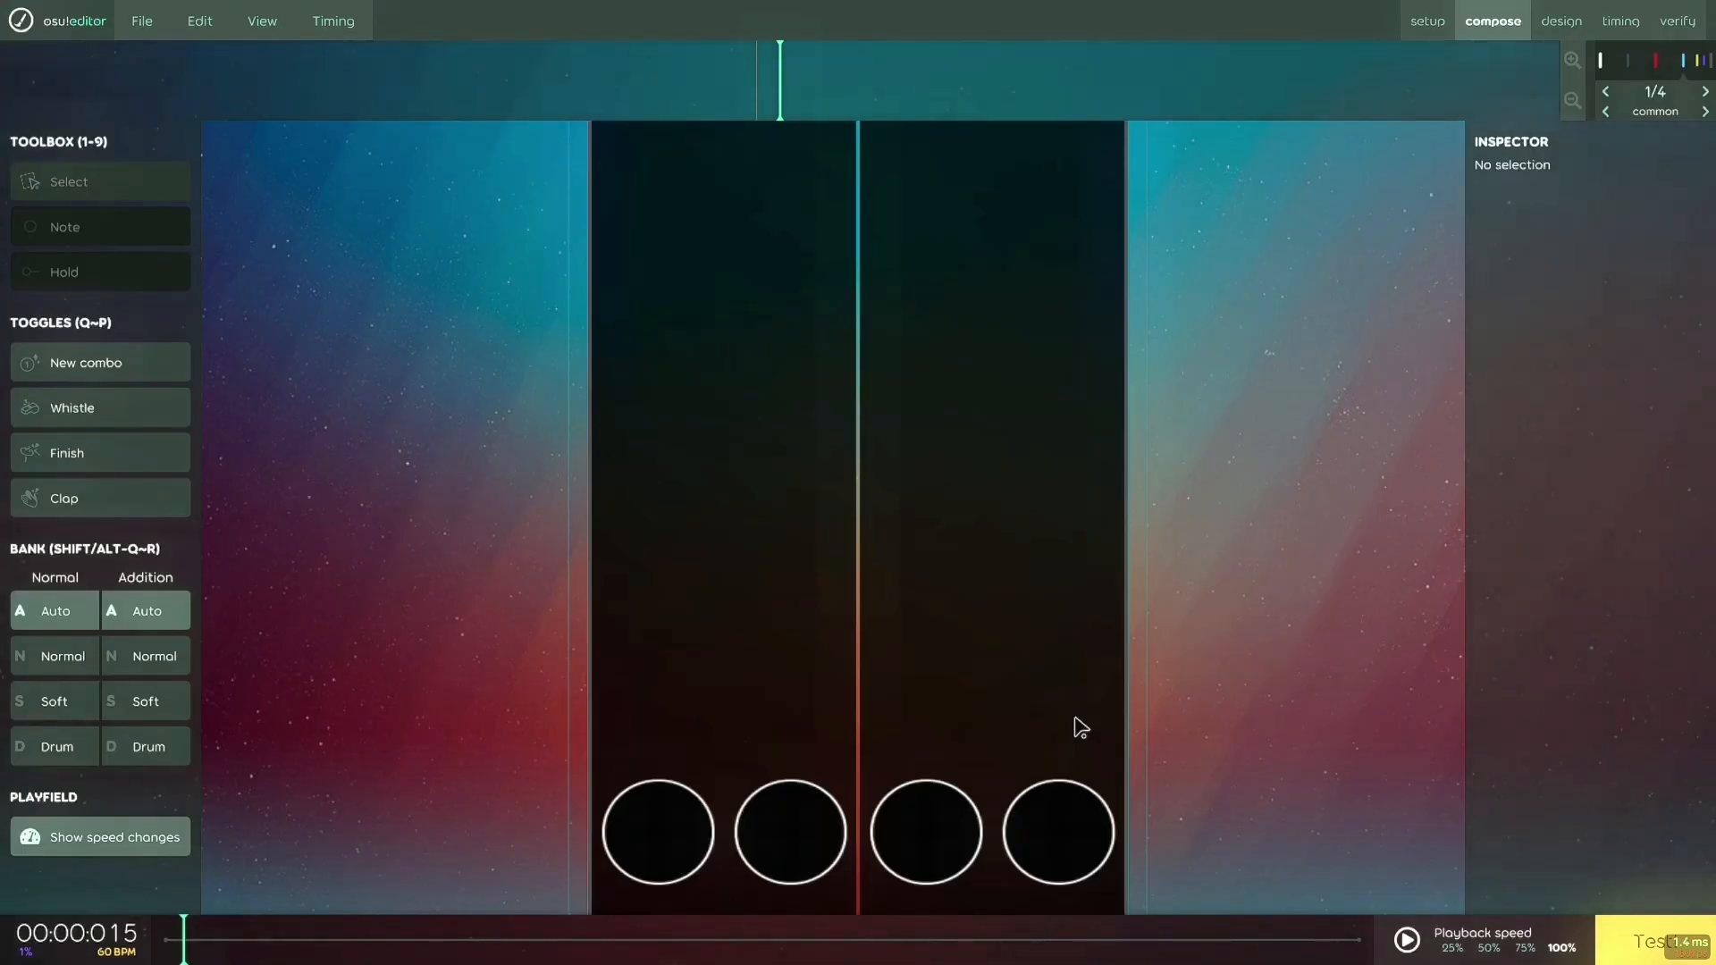
pyautogui.moveTo(582, 709); pyautogui.dragTo(1394, 487)
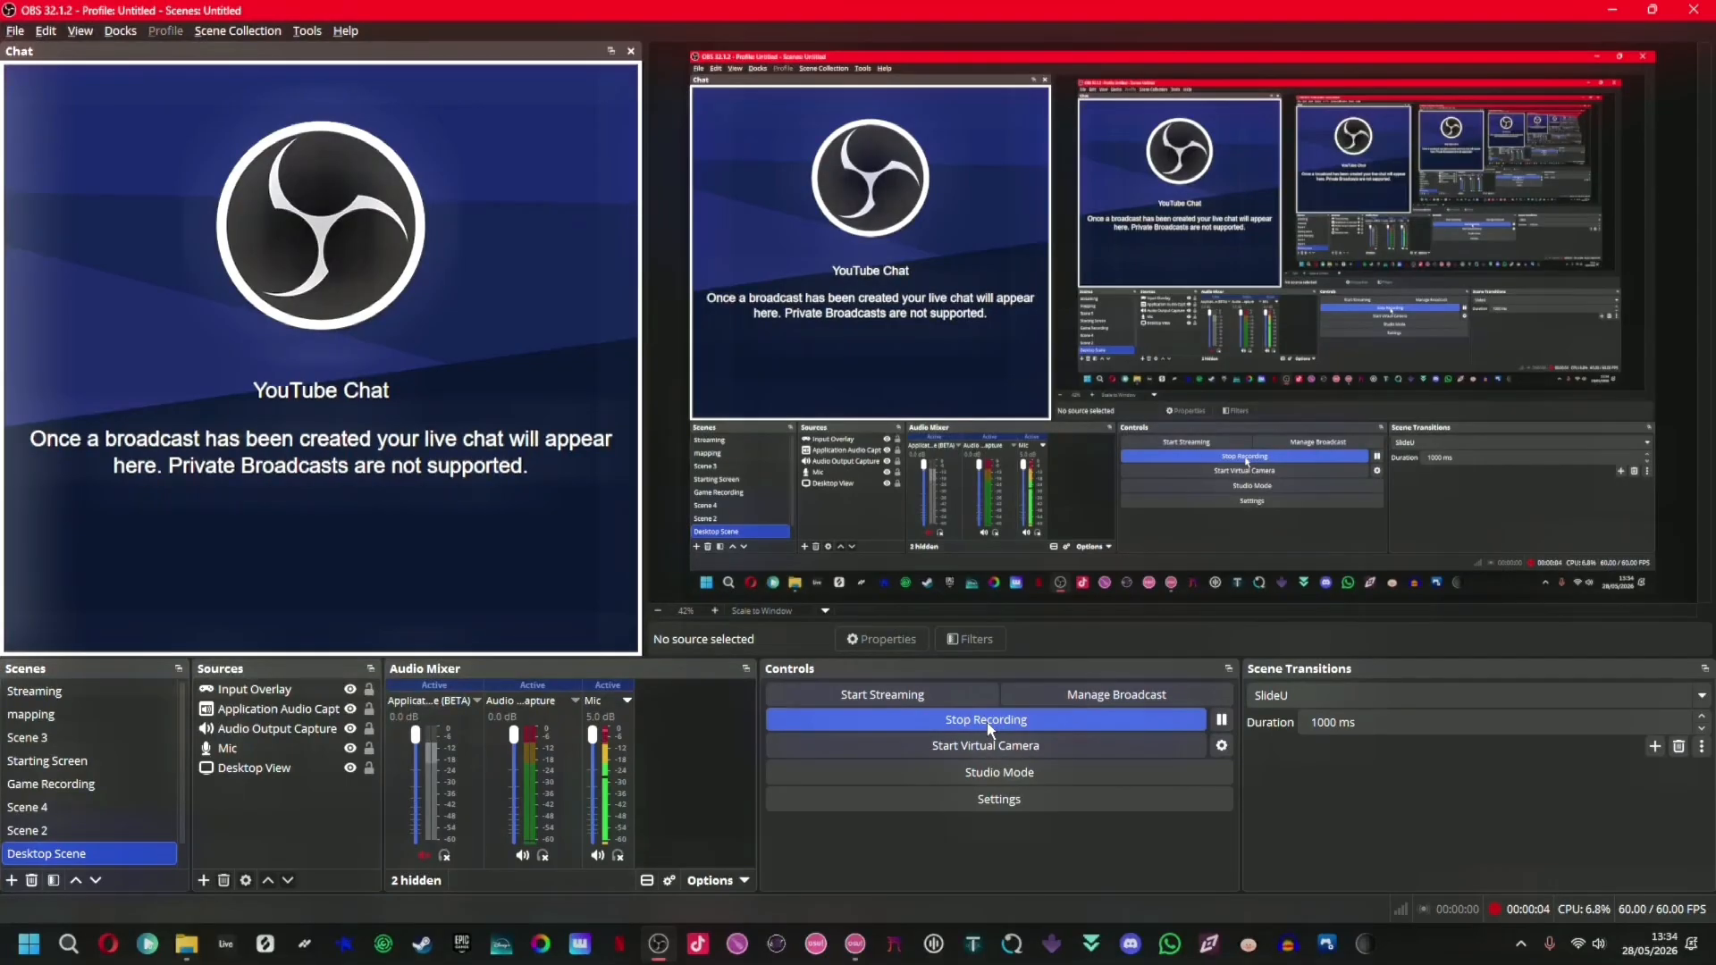
# View the Downloads folder in File Explorer, then return to the beatmap setup in the osu! editor
pyautogui.hotkey('alt', 'Tab')
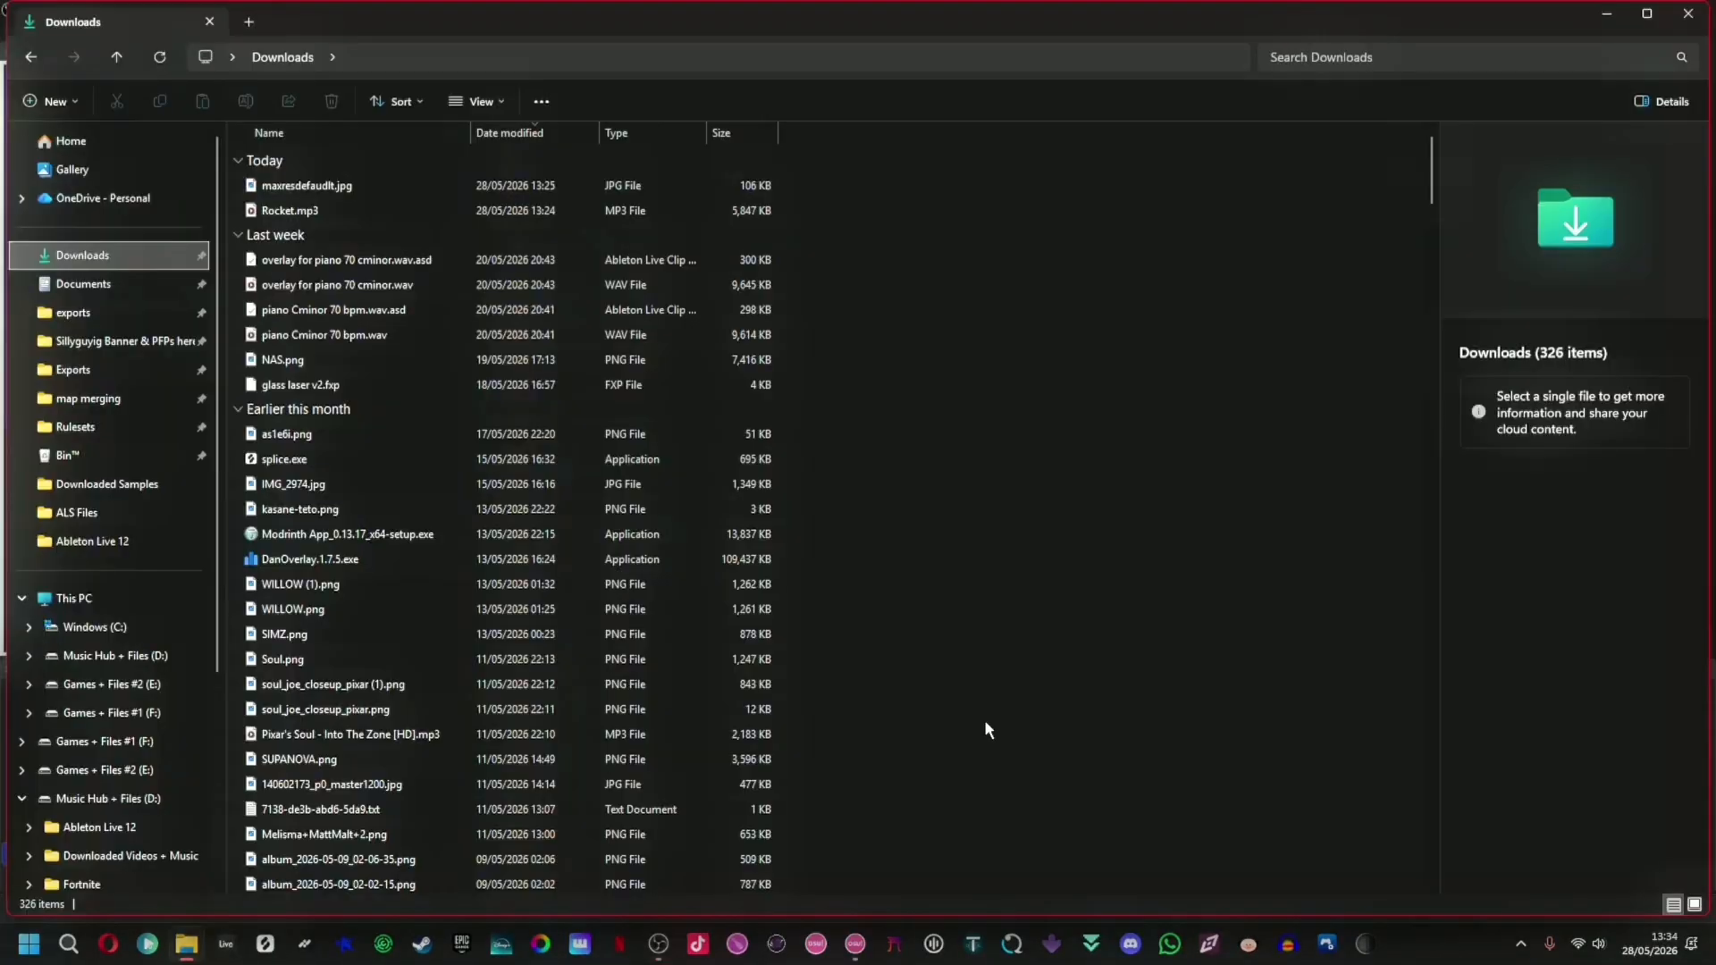
pyautogui.hotkey('alt', 'Tab')
pyautogui.click(1427, 19)
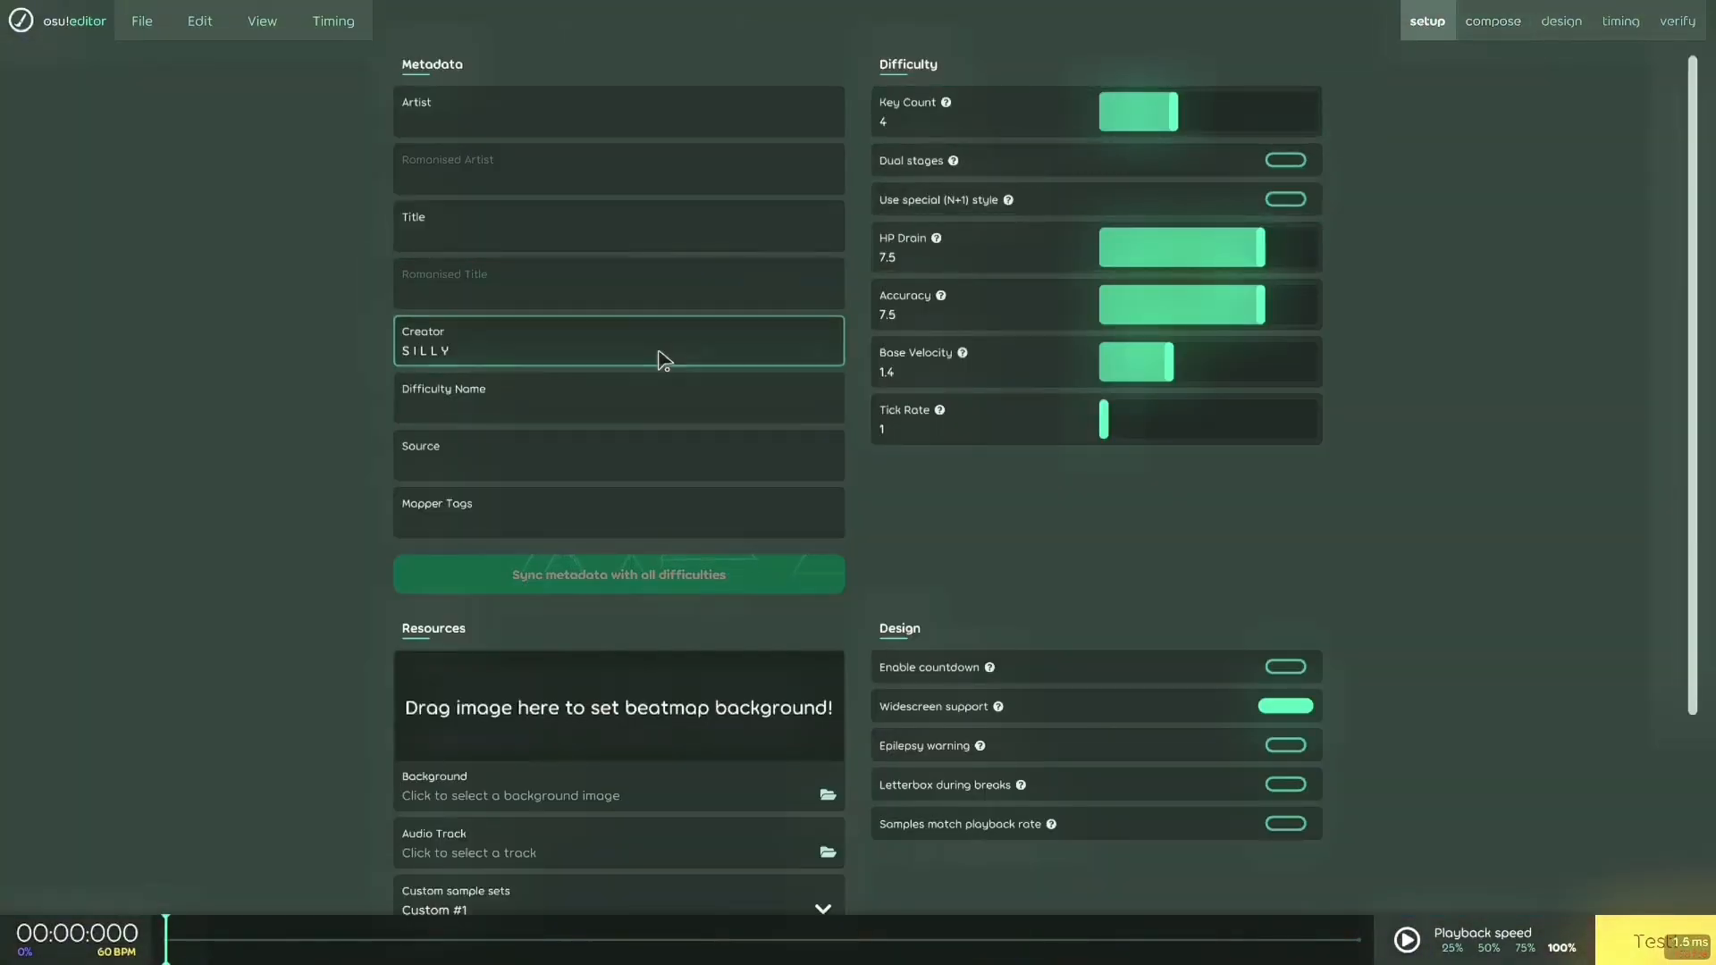
# Preview the Rocket cover image maxresdefaudlt.jpg from the Downloads folder and close the preview
pyautogui.scroll(-3, 672, 362)
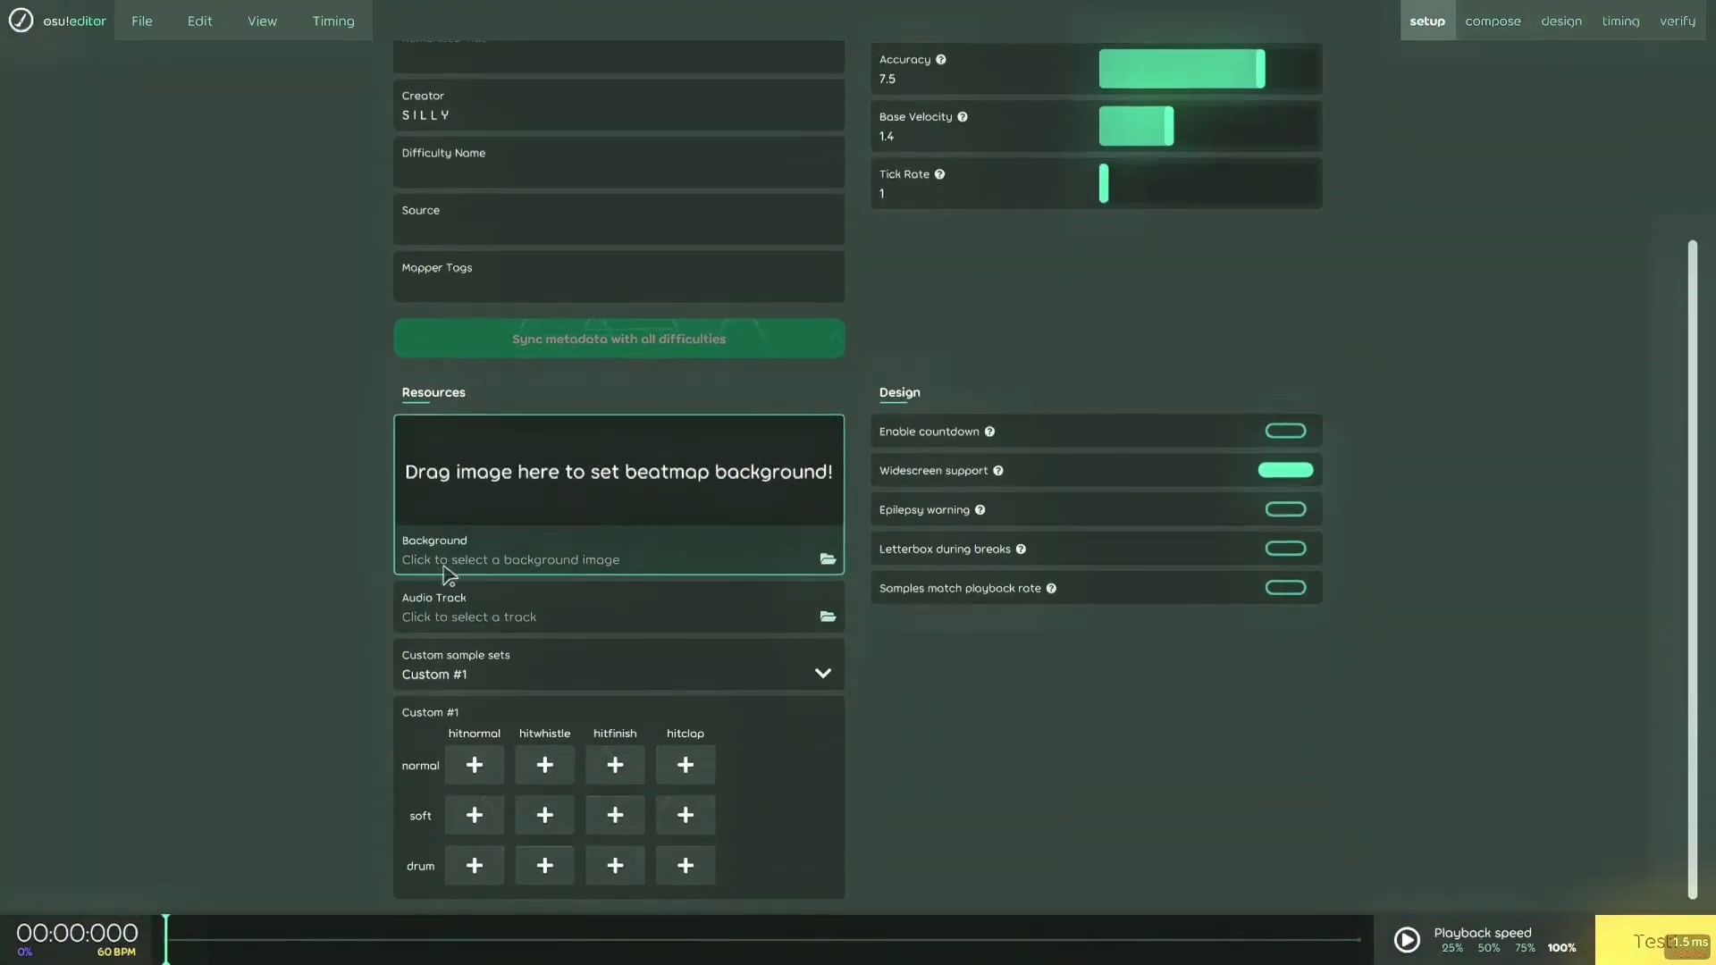
pyautogui.hotkey('alt', 'Tab')
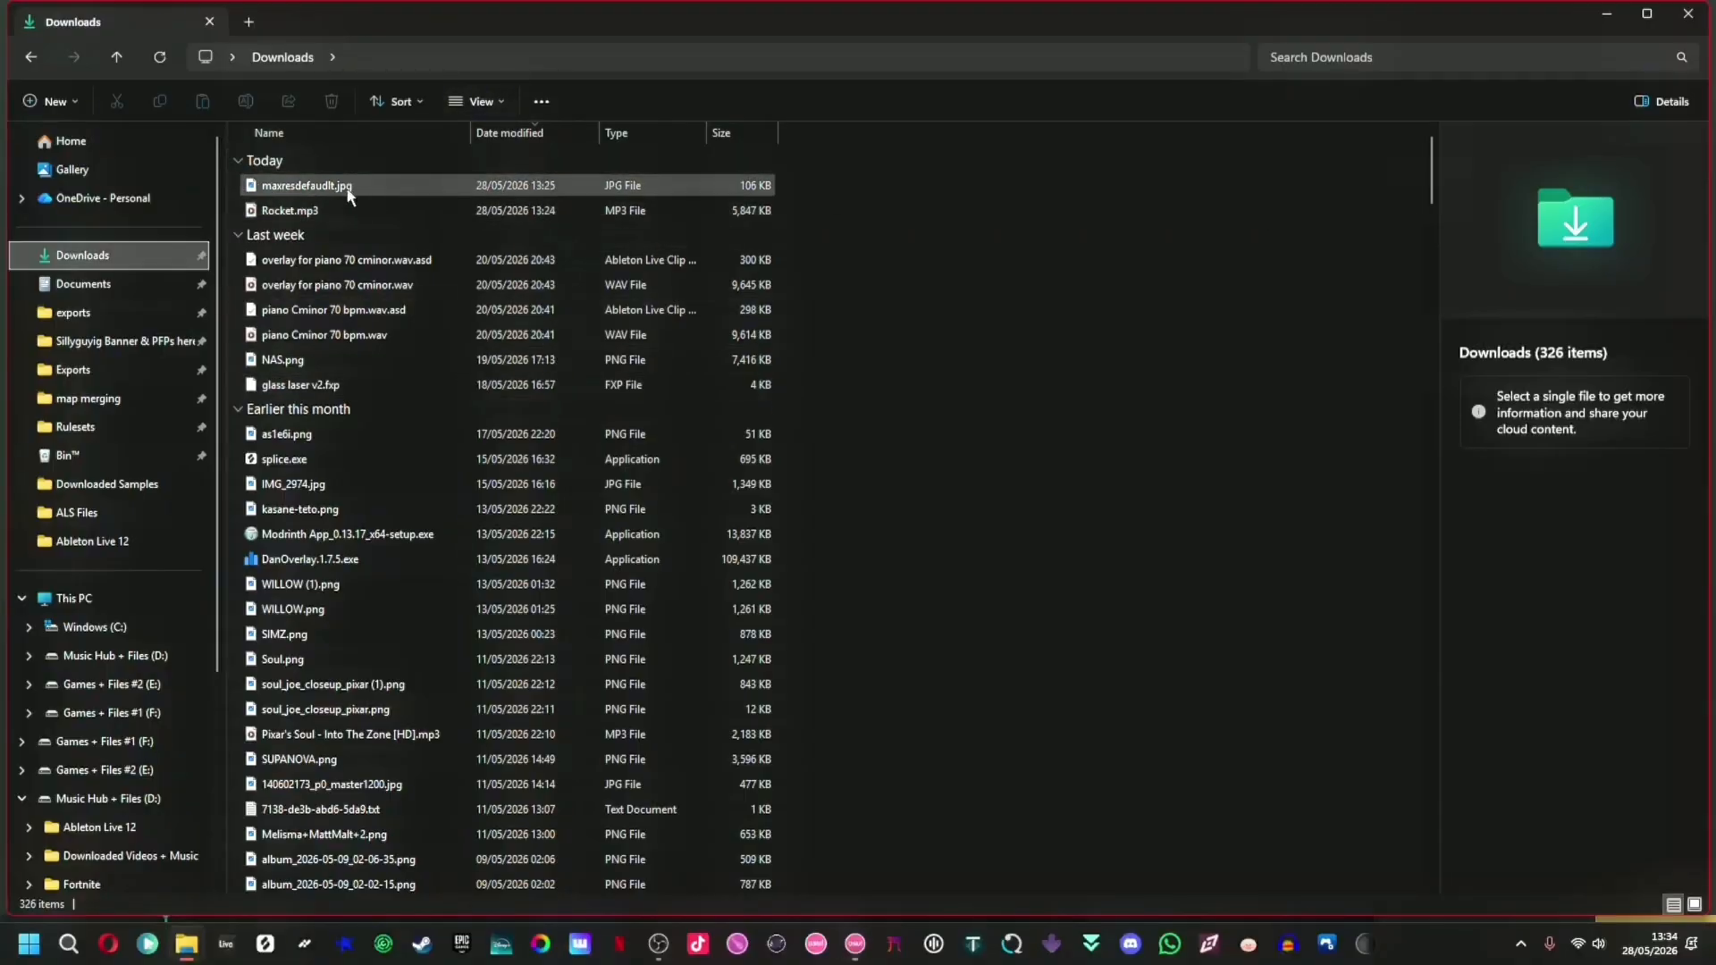
pyautogui.doubleClick(299, 188)
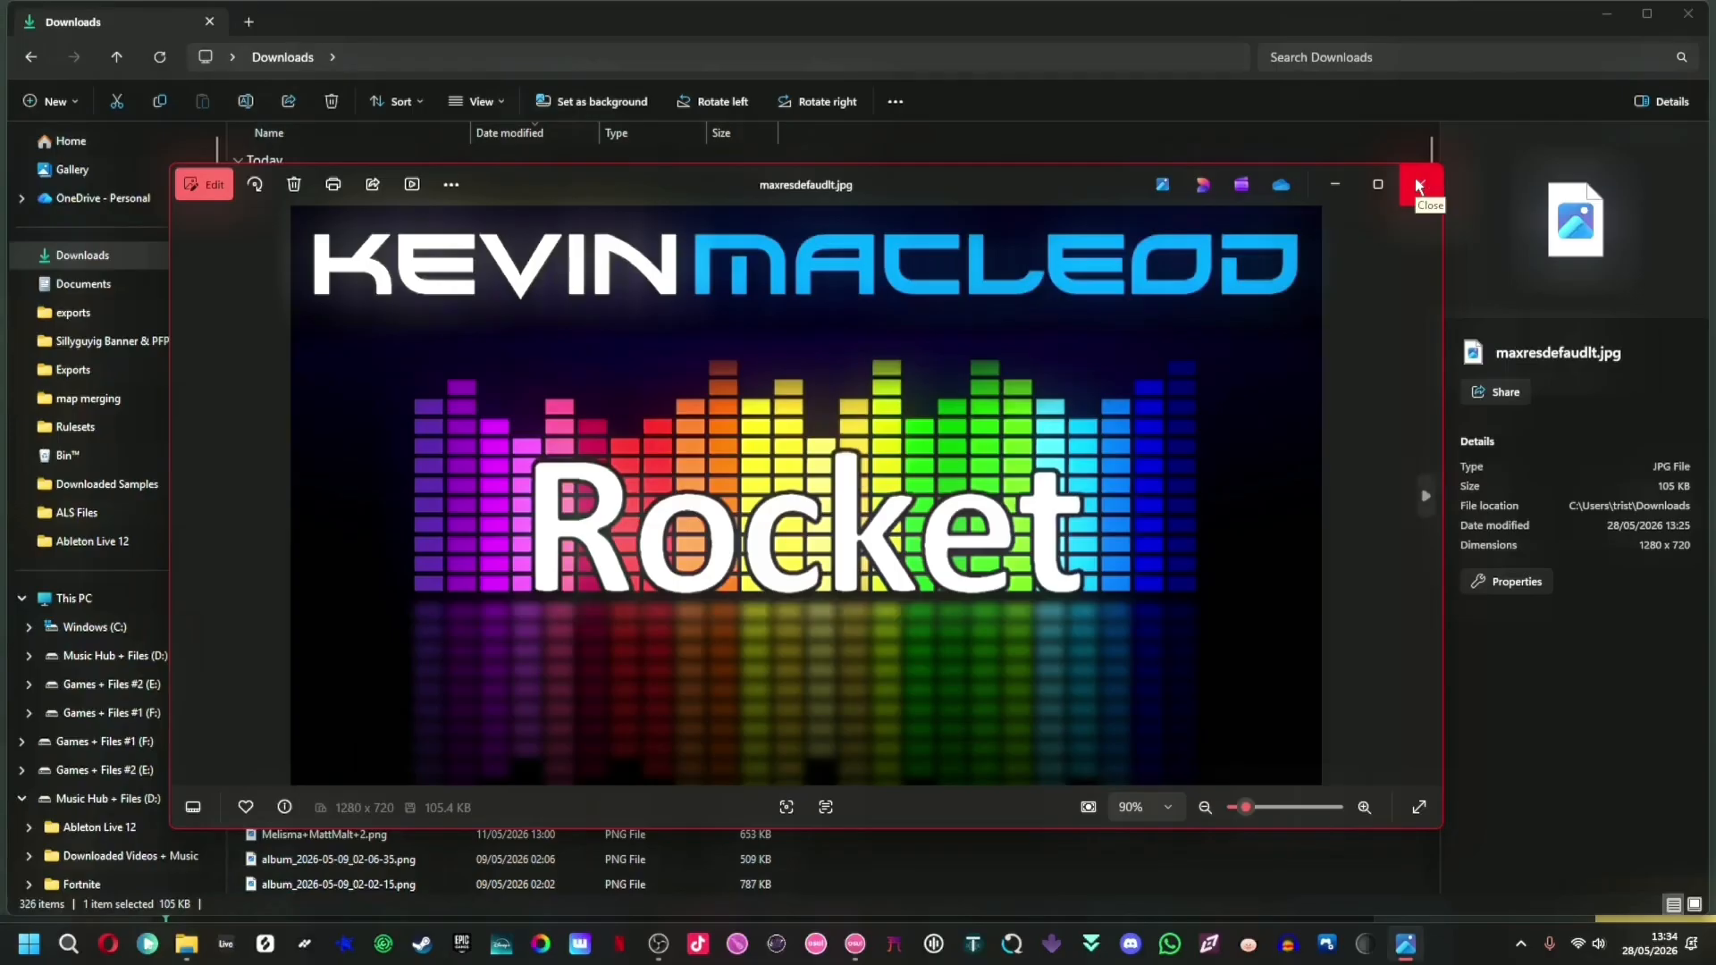
pyautogui.click(1416, 184)
# Set maxresdefaudlt.jpg from Downloads as the beatmap background, save the beatmap and check the image behind the compose playfield
pyautogui.moveTo(299, 186); pyautogui.dragTo(516, 219)
pyautogui.hotkey('alt', 'Tab')
pyautogui.hotkey('alt', 'Tab')
pyautogui.moveTo(768, 499); pyautogui.dragTo(536, 223)
pyautogui.hotkey('alt', 'Tab')
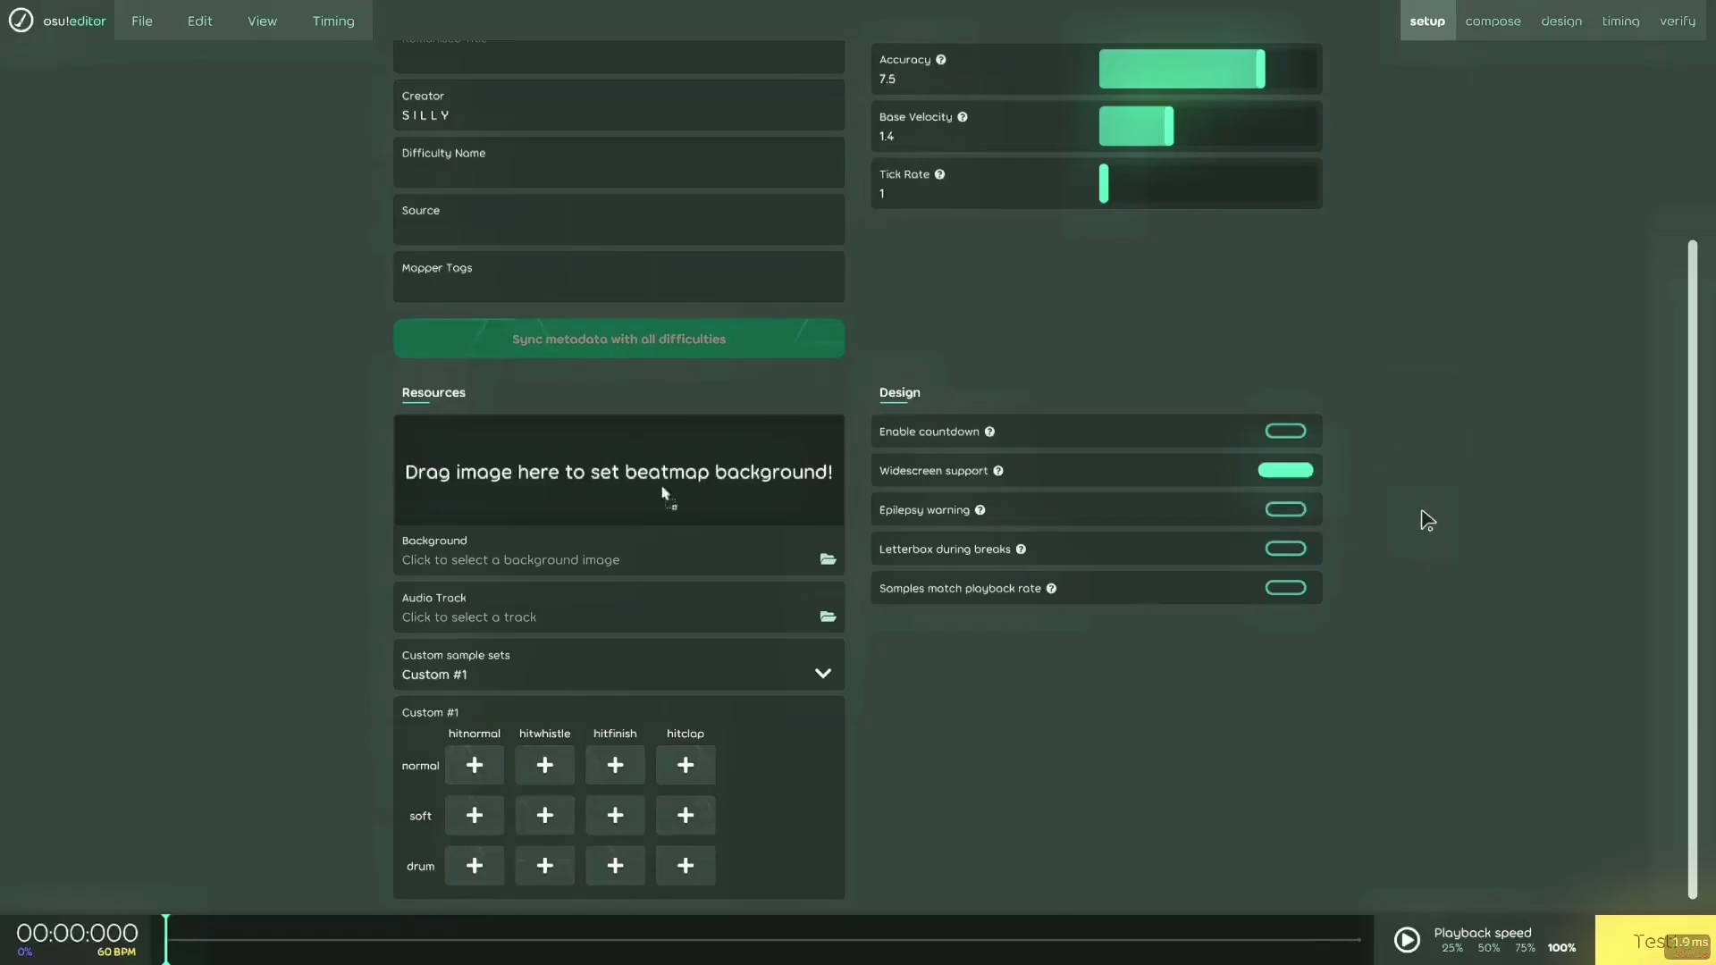
pyautogui.moveTo(1374, 547); pyautogui.dragTo(1374, 547)
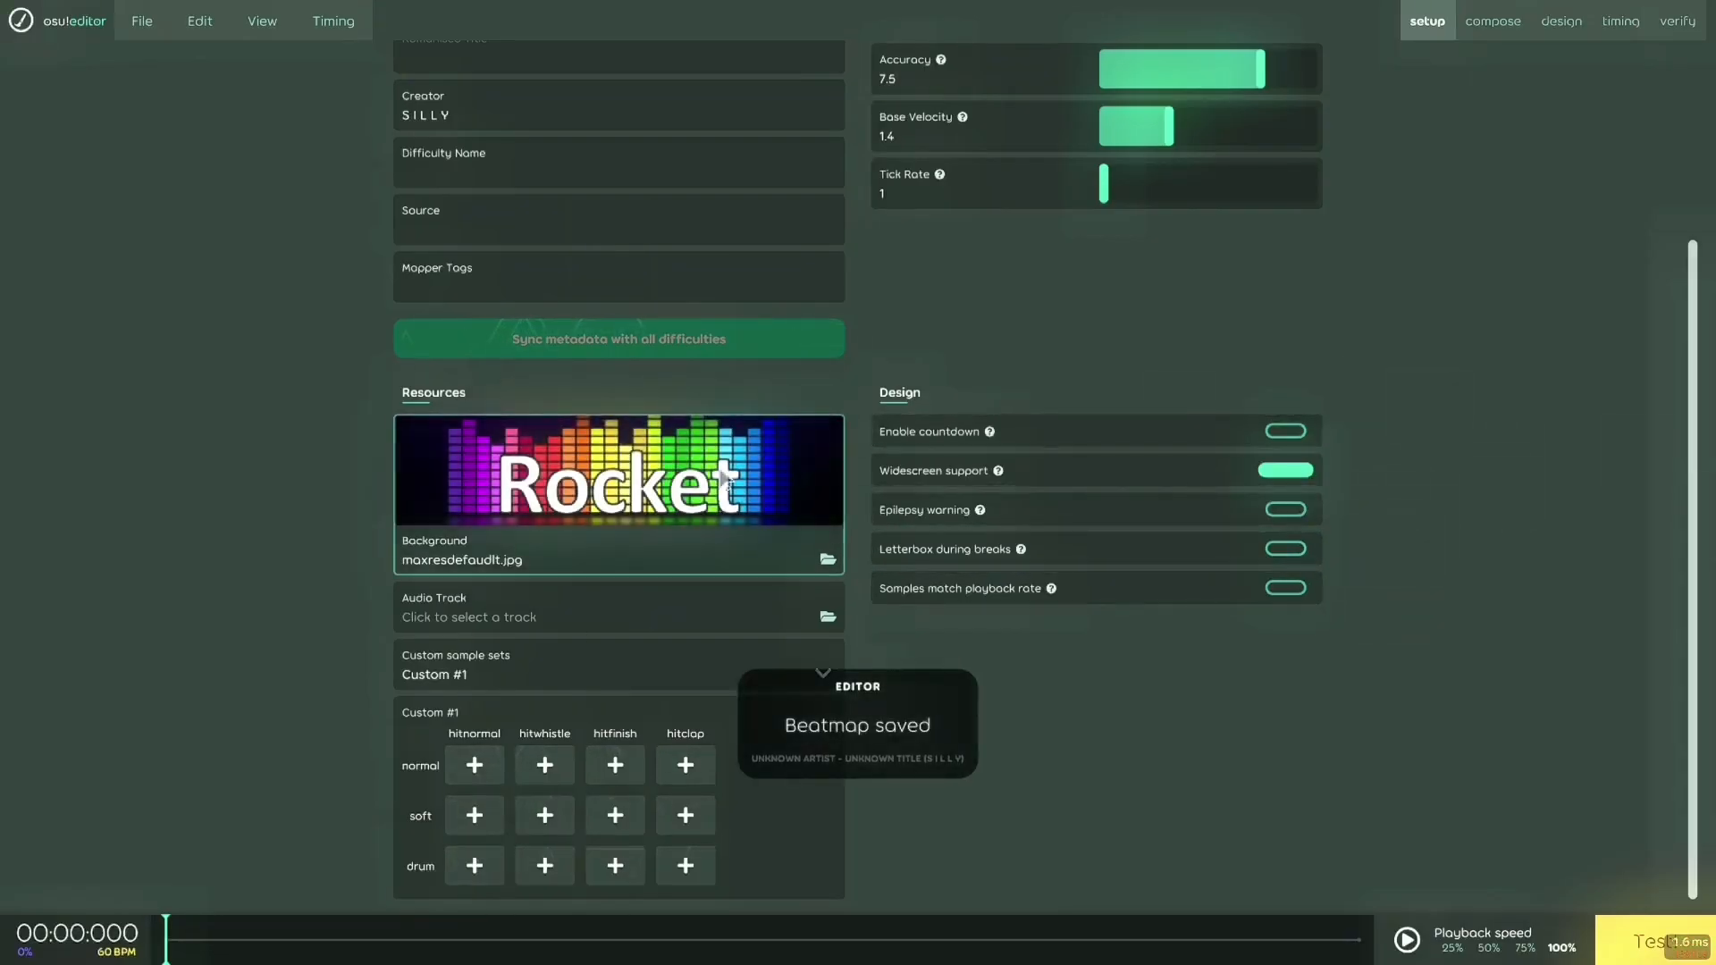
pyautogui.click(1519, 16)
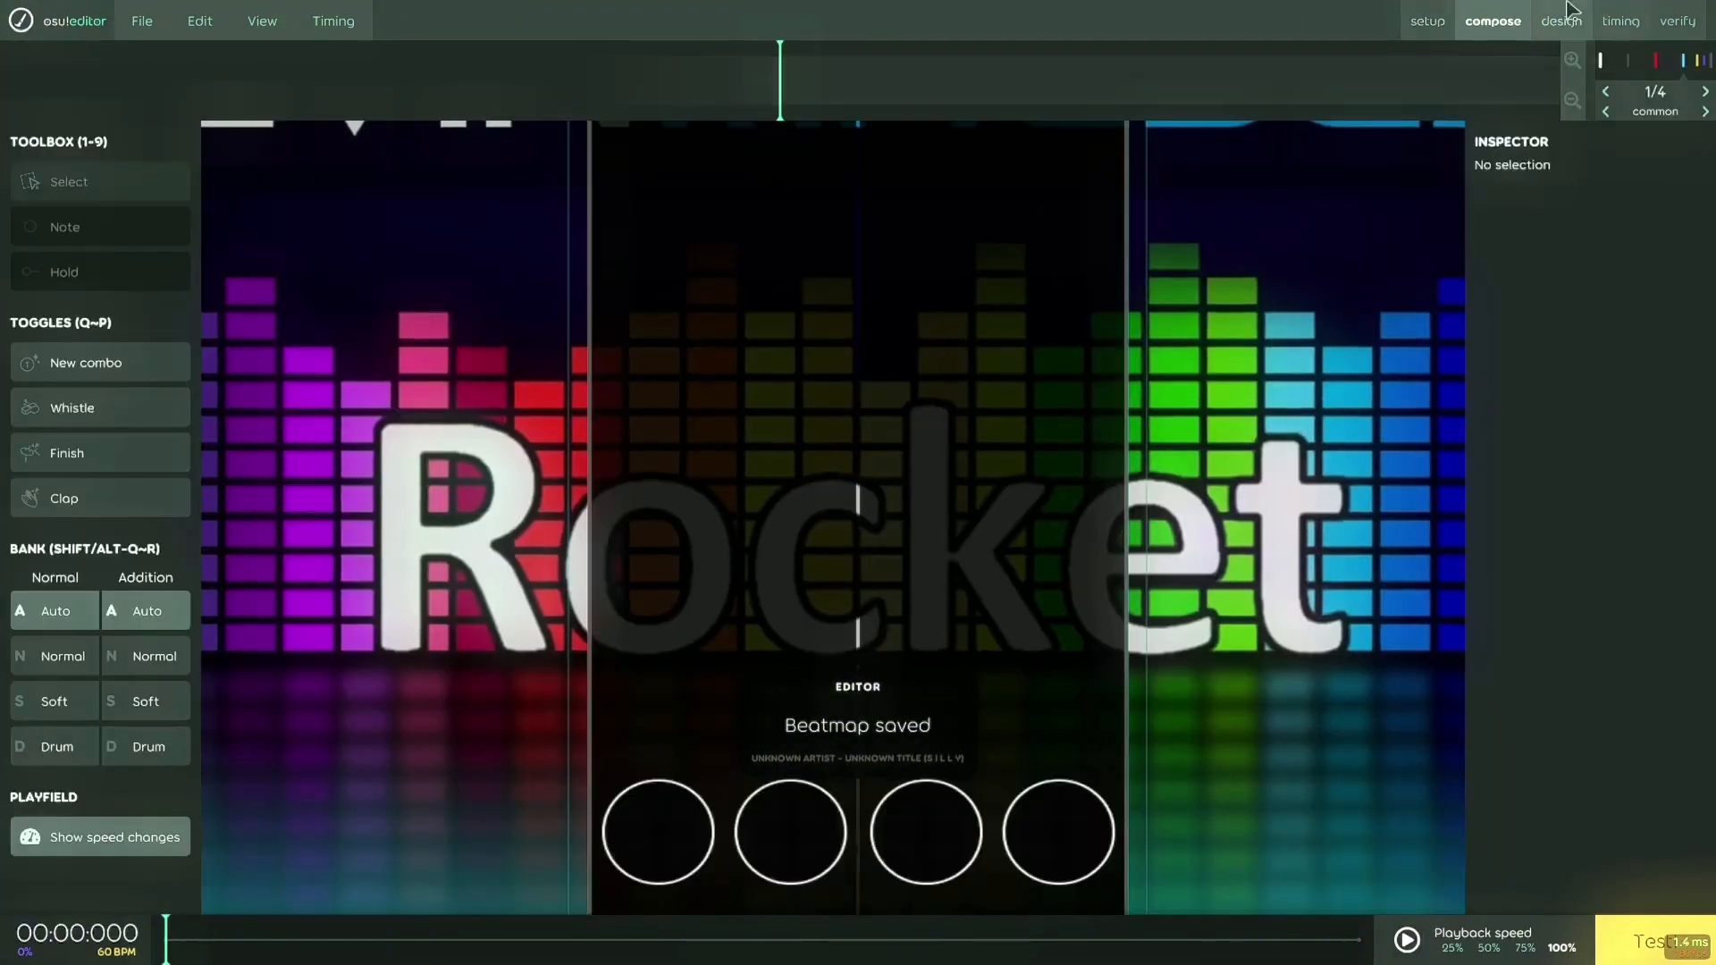
# Set Rocket.mp3 from the Downloads folder as the beatmap's audio track
pyautogui.hotkey('alt', 'Tab')
pyautogui.moveTo(268, 210); pyautogui.dragTo(533, 691)
pyautogui.hotkey('alt', 'Tab')
pyautogui.moveTo(447, 579); pyautogui.dragTo(483, 599)
# Play the imported song from the start in compose and check its waveform on the timeline
pyautogui.click(1462, 9)
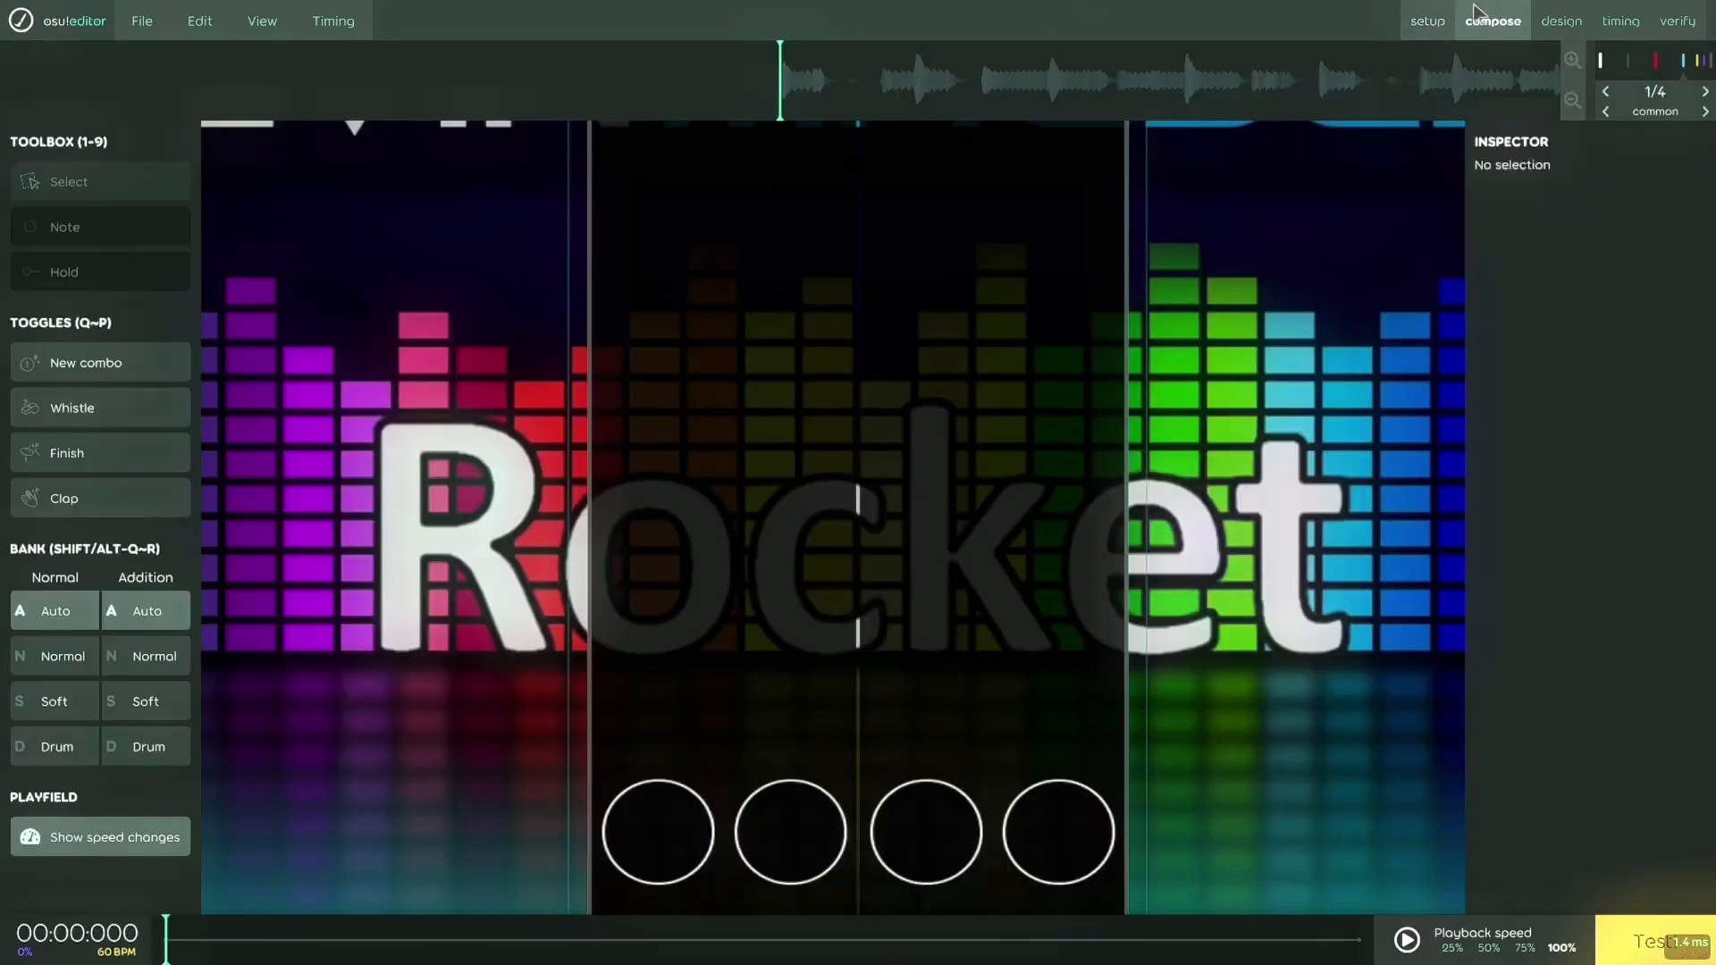
pyautogui.press('space')
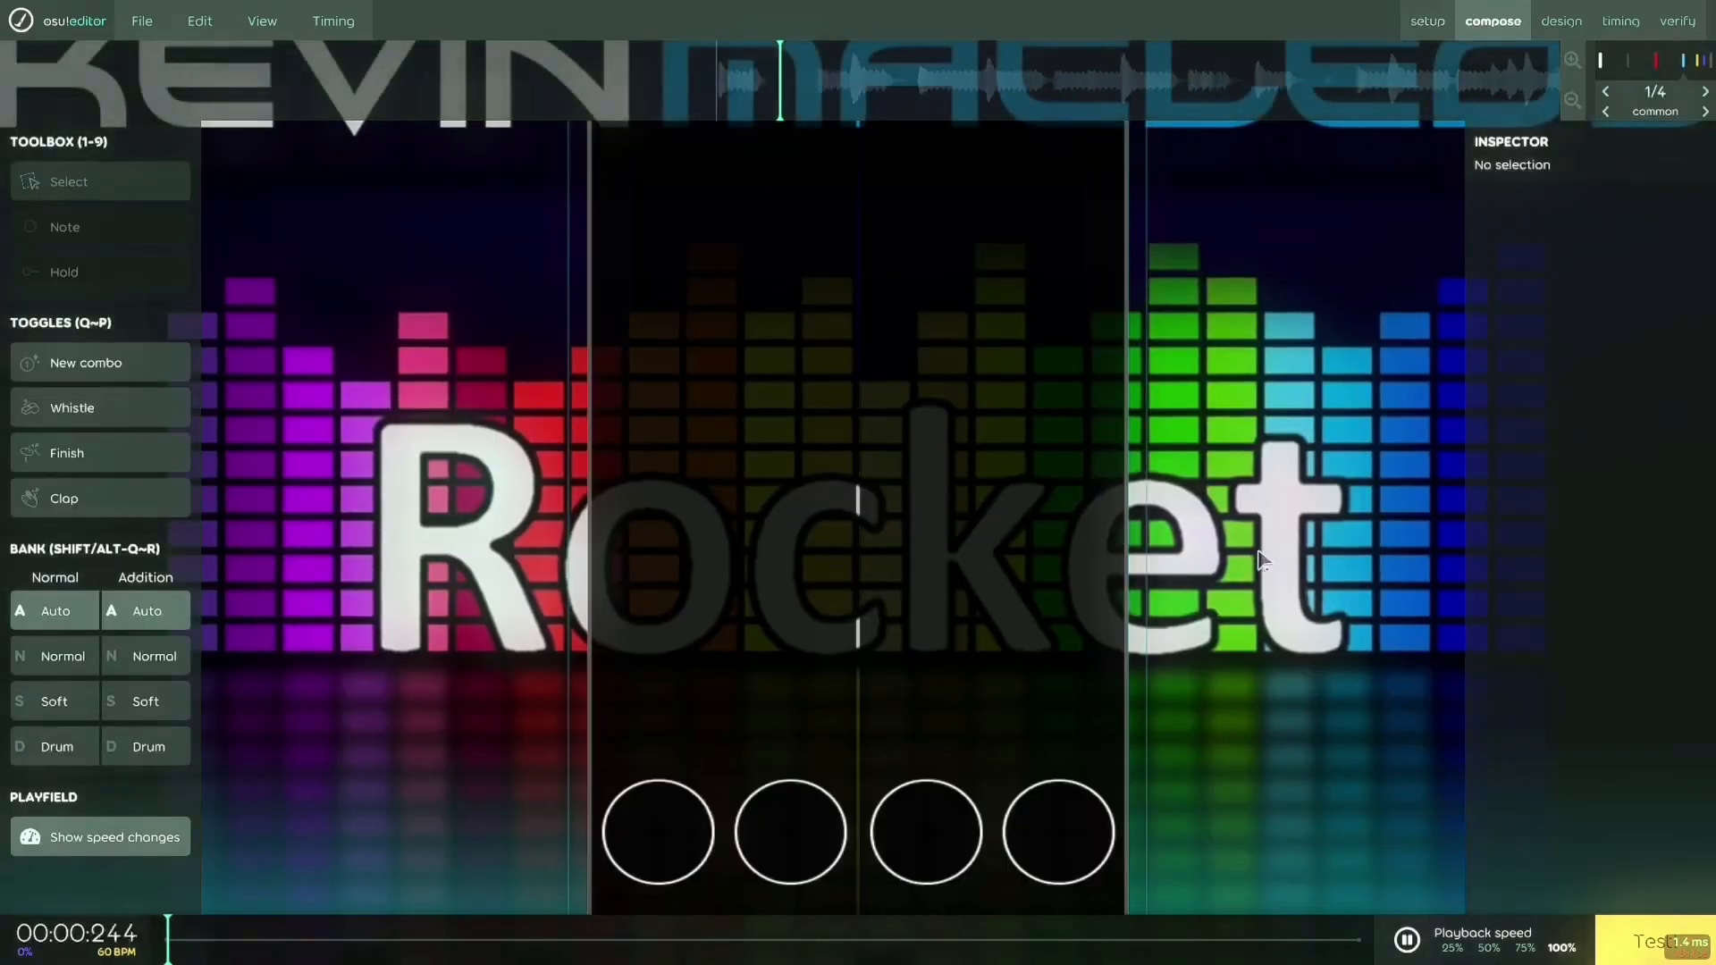
pyautogui.moveTo(706, 89); pyautogui.dragTo(1287, 152)
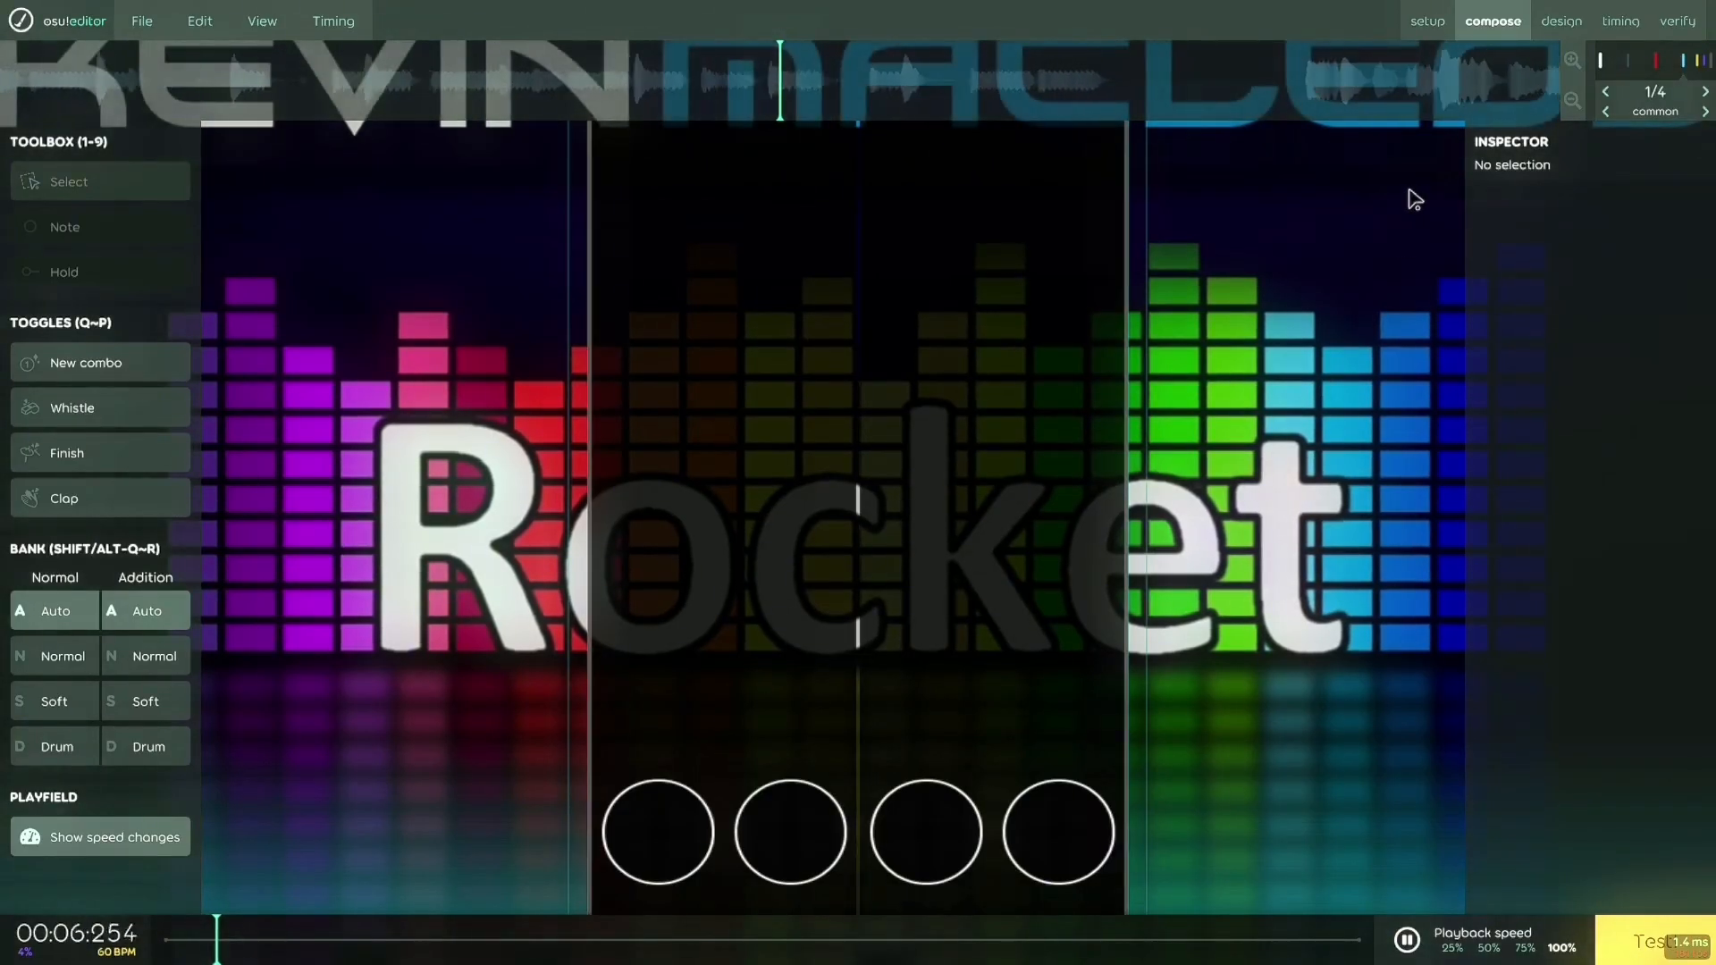
# Review the beatmap setup page with its metadata and resources, and look through the compose and design screens
pyautogui.click(1427, 20)
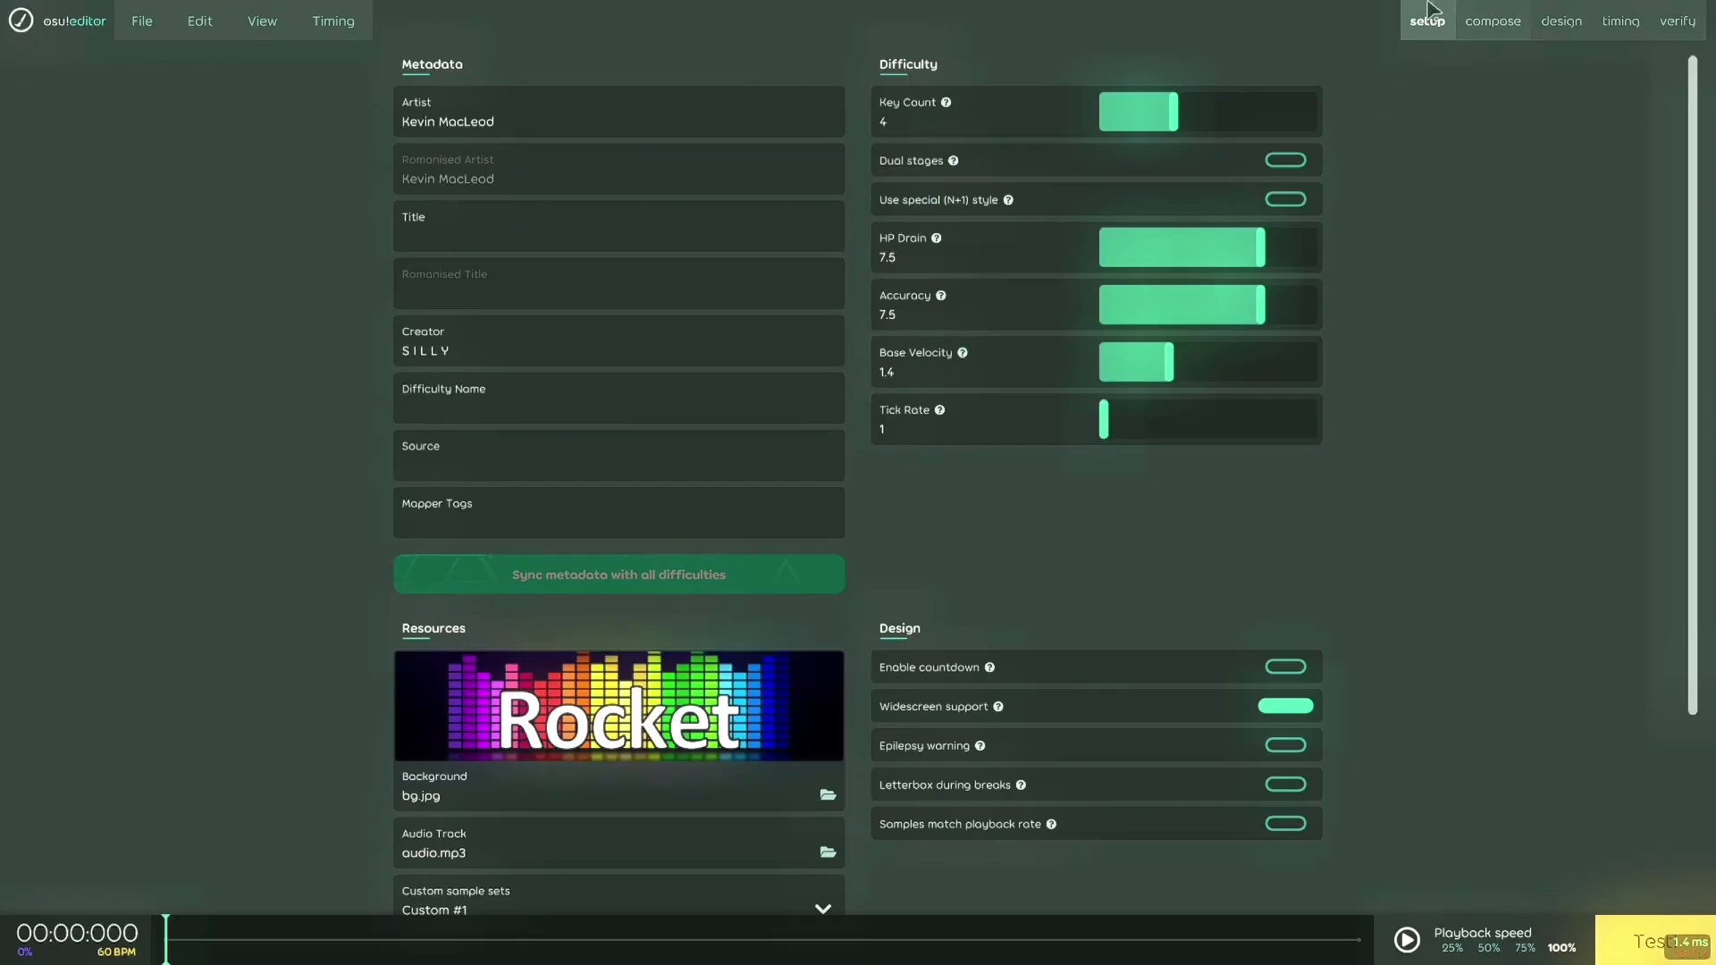
pyautogui.press('F2')
pyautogui.press('F3')
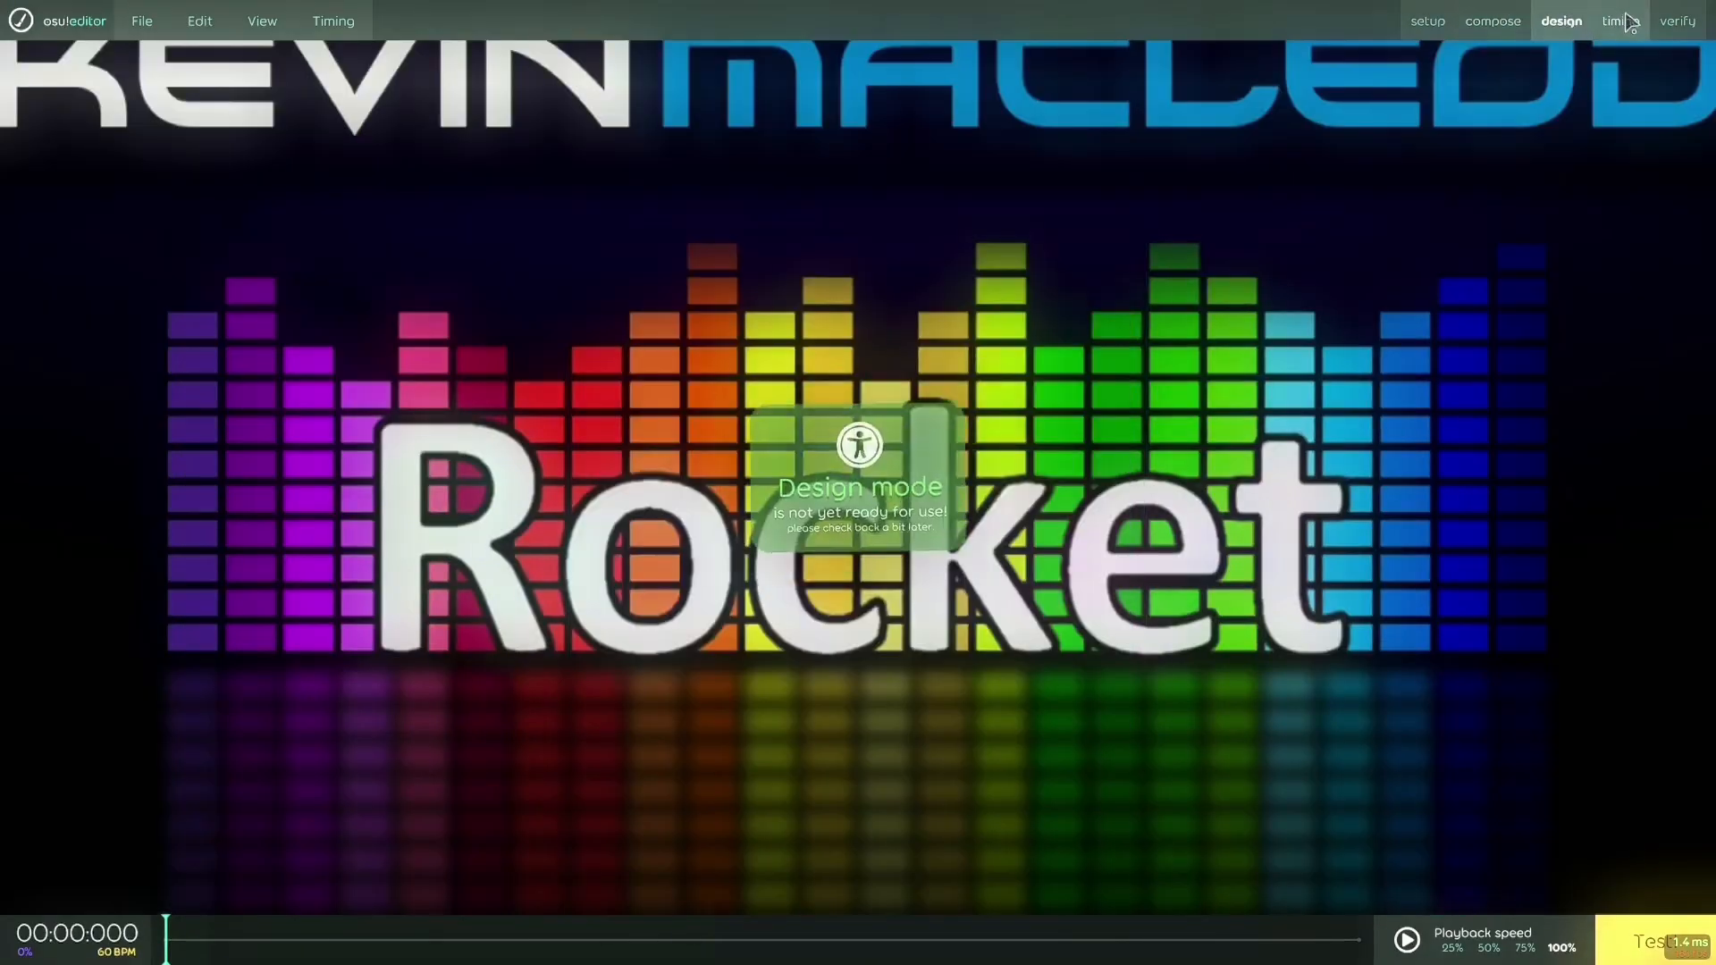
pyautogui.press('F5')
pyautogui.click(1431, 13)
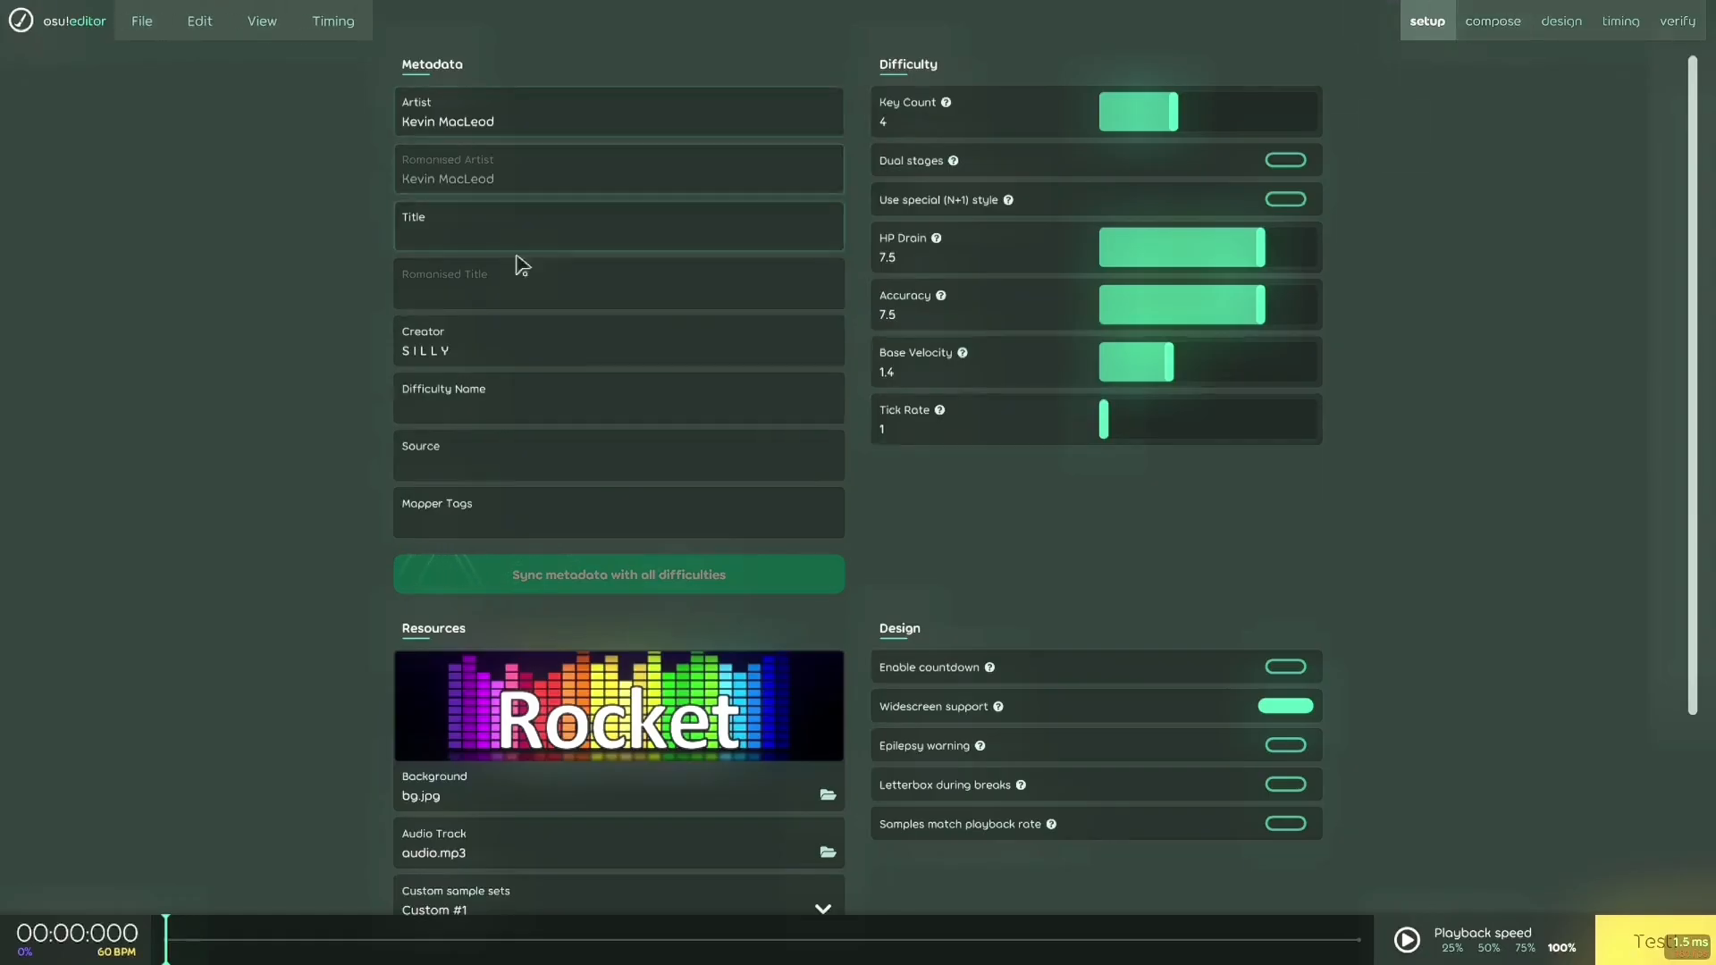
pyautogui.scroll(-3, 1409, 613)
pyautogui.scroll(3, 1115, 667)
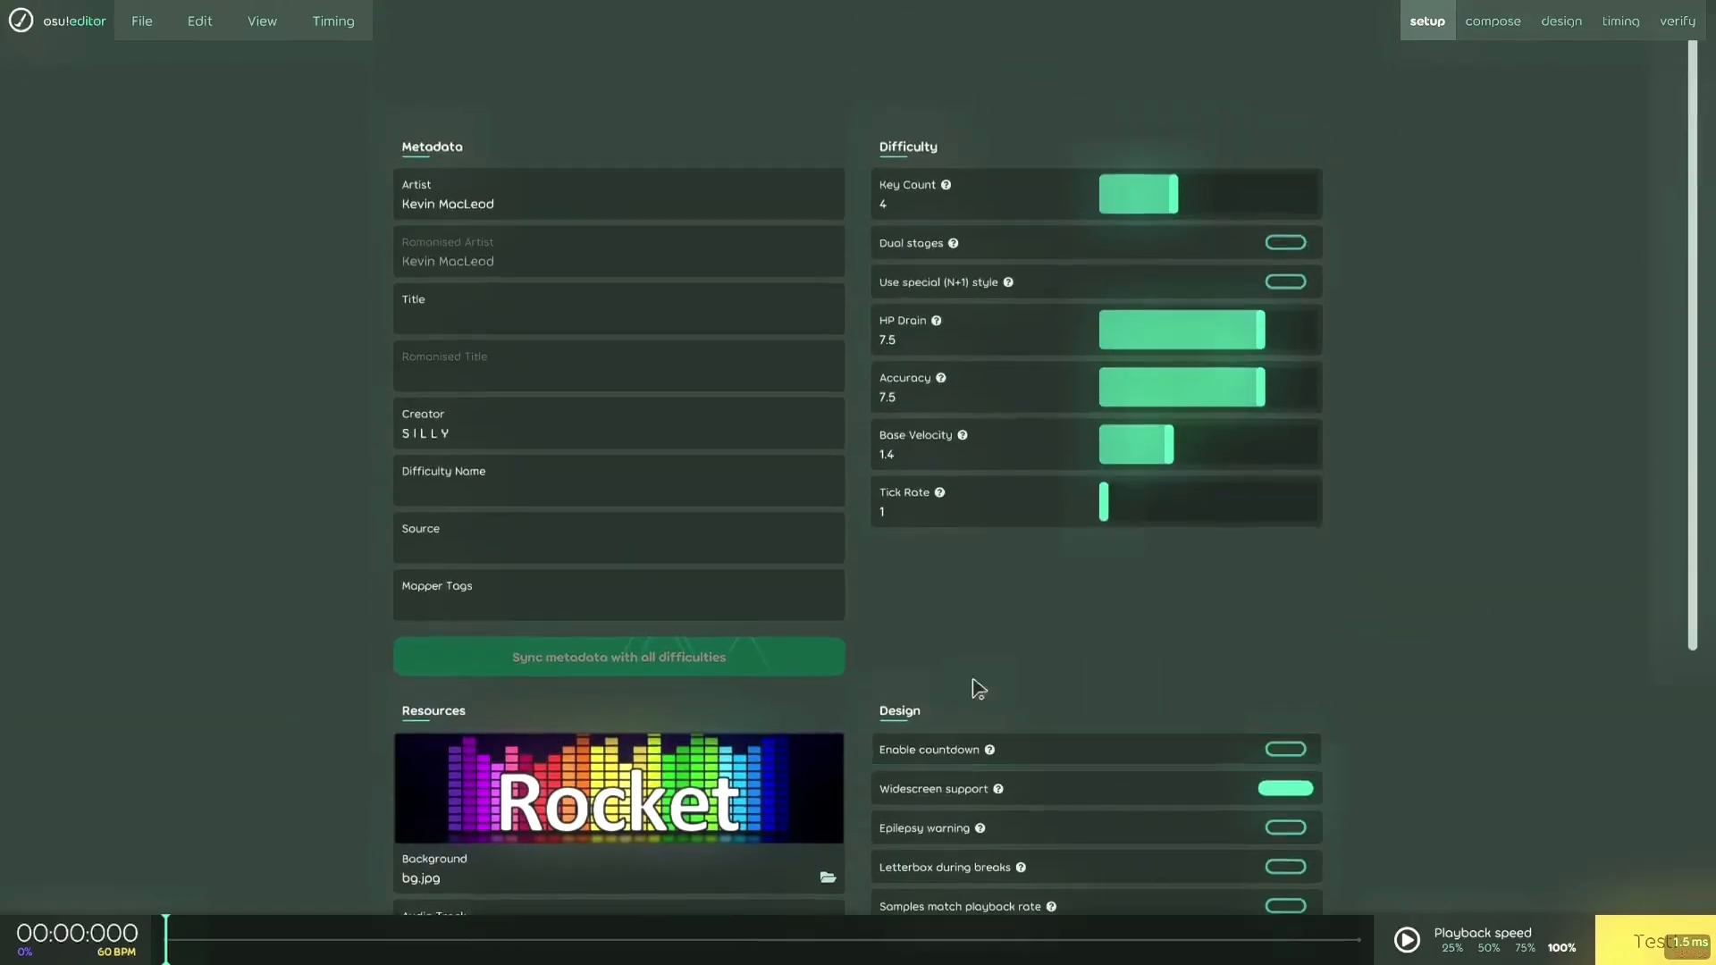
pyautogui.click(1488, 18)
pyautogui.moveTo(453, 784)
pyautogui.mouseDown()
pyautogui.moveTo(1106, 563)
pyautogui.moveTo(1180, 438)
pyautogui.moveTo(1160, 356)
pyautogui.mouseUp()
pyautogui.moveTo(1248, 397); pyautogui.dragTo(763, 196)
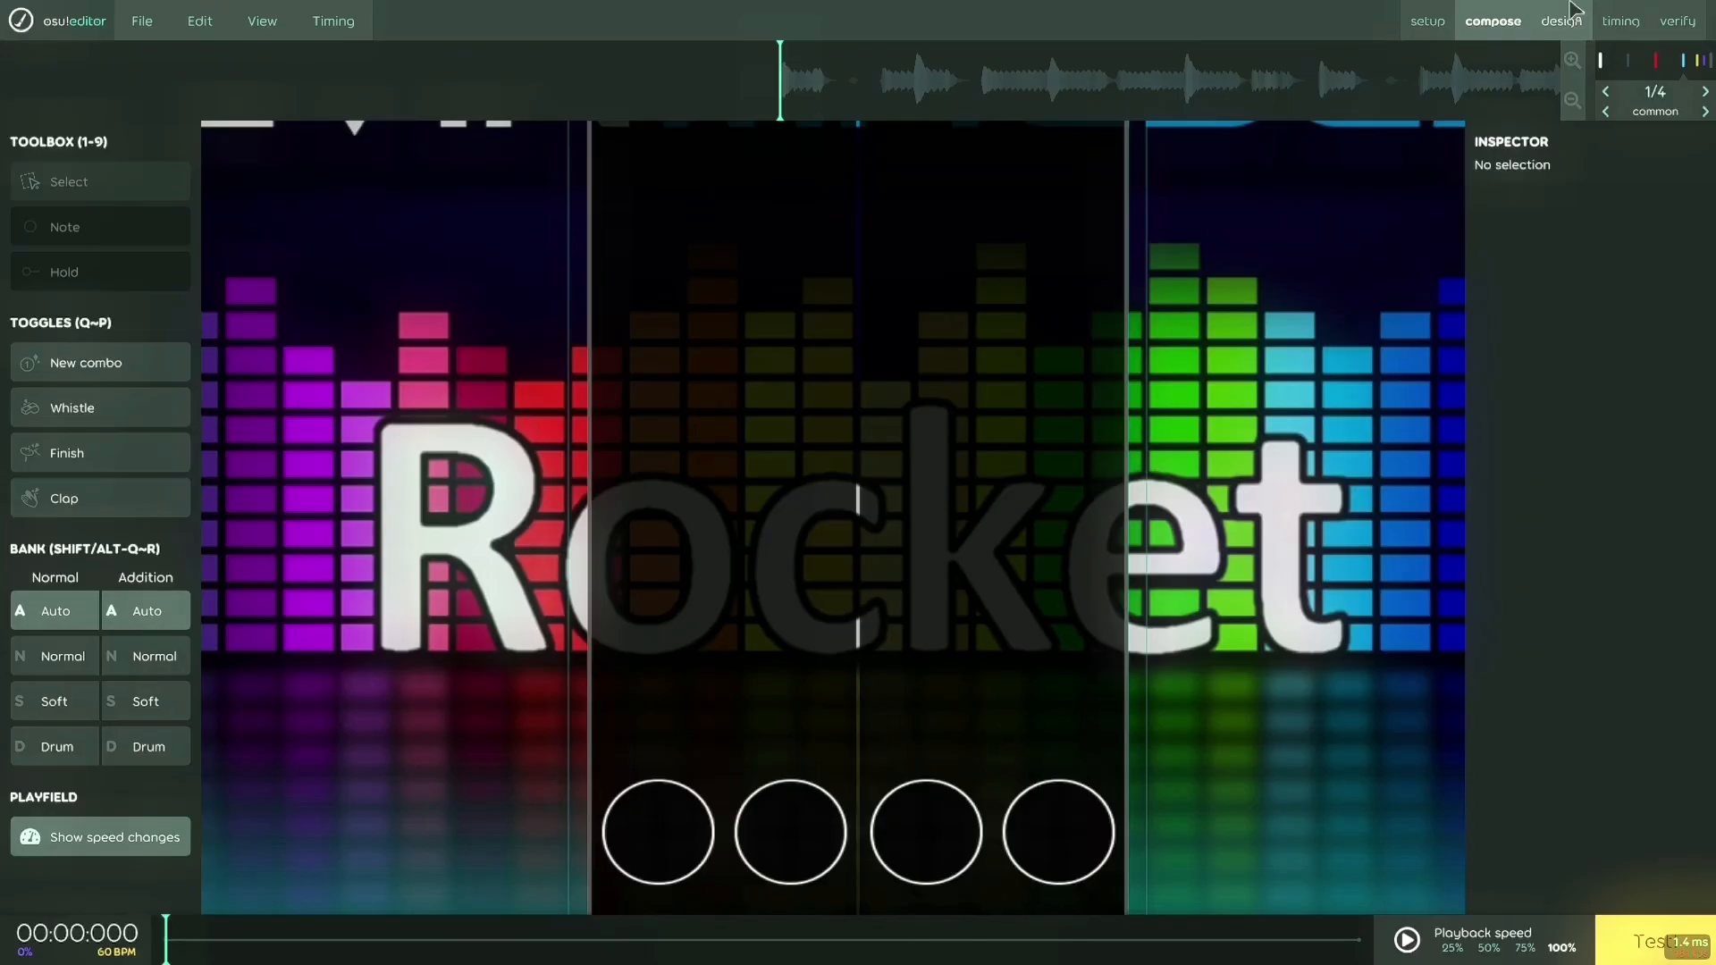
# Add a timing point at time 0 on the timing screen
pyautogui.click(1618, 20)
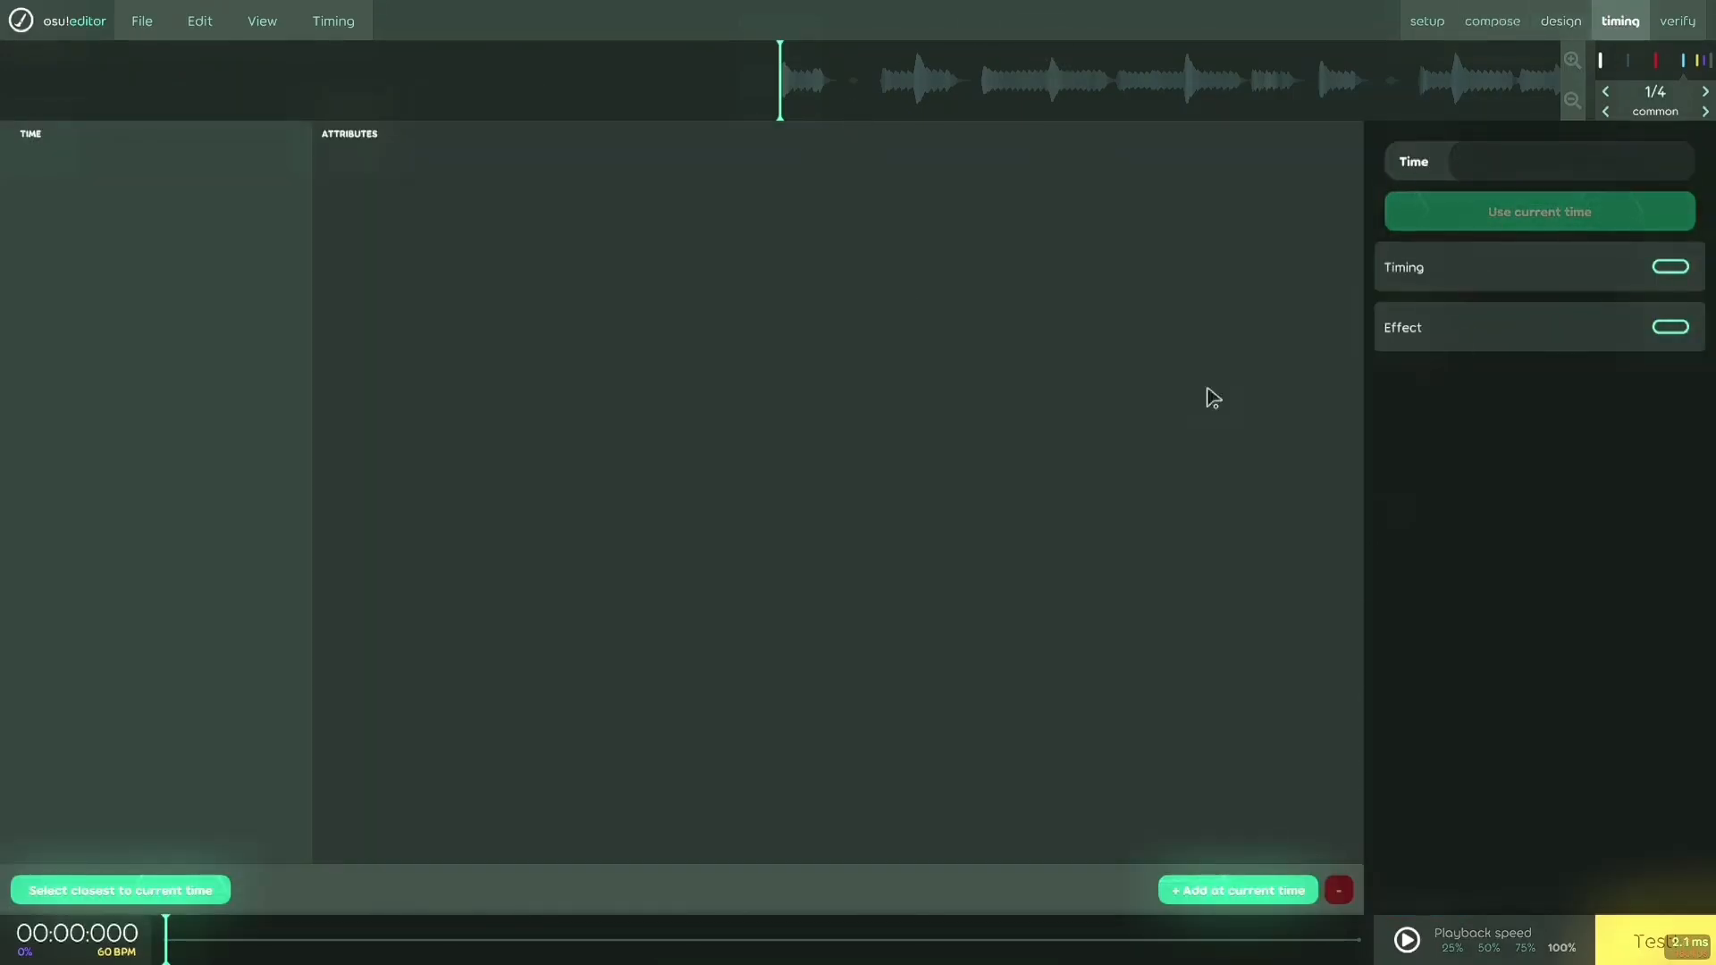
pyautogui.click(1234, 891)
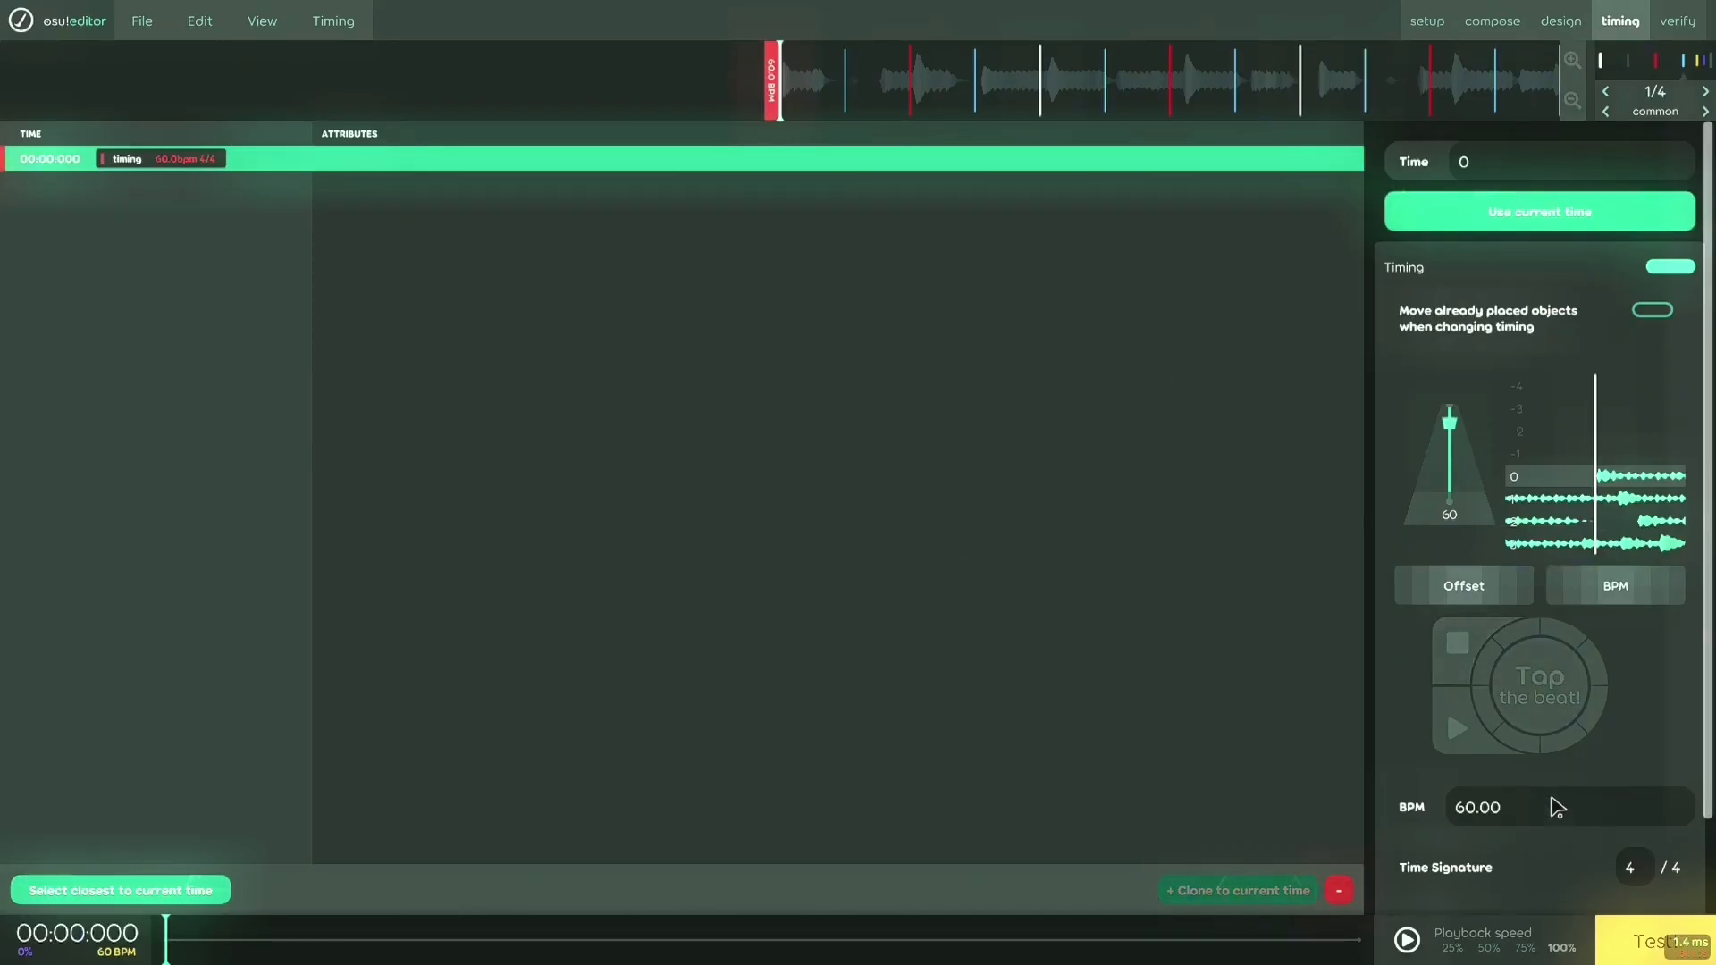
# Look up the song's BPM in the Rocket video description on YouTube, then return to the timing screen in the osu! editor
pyautogui.hotkey('alt', 'Tab')
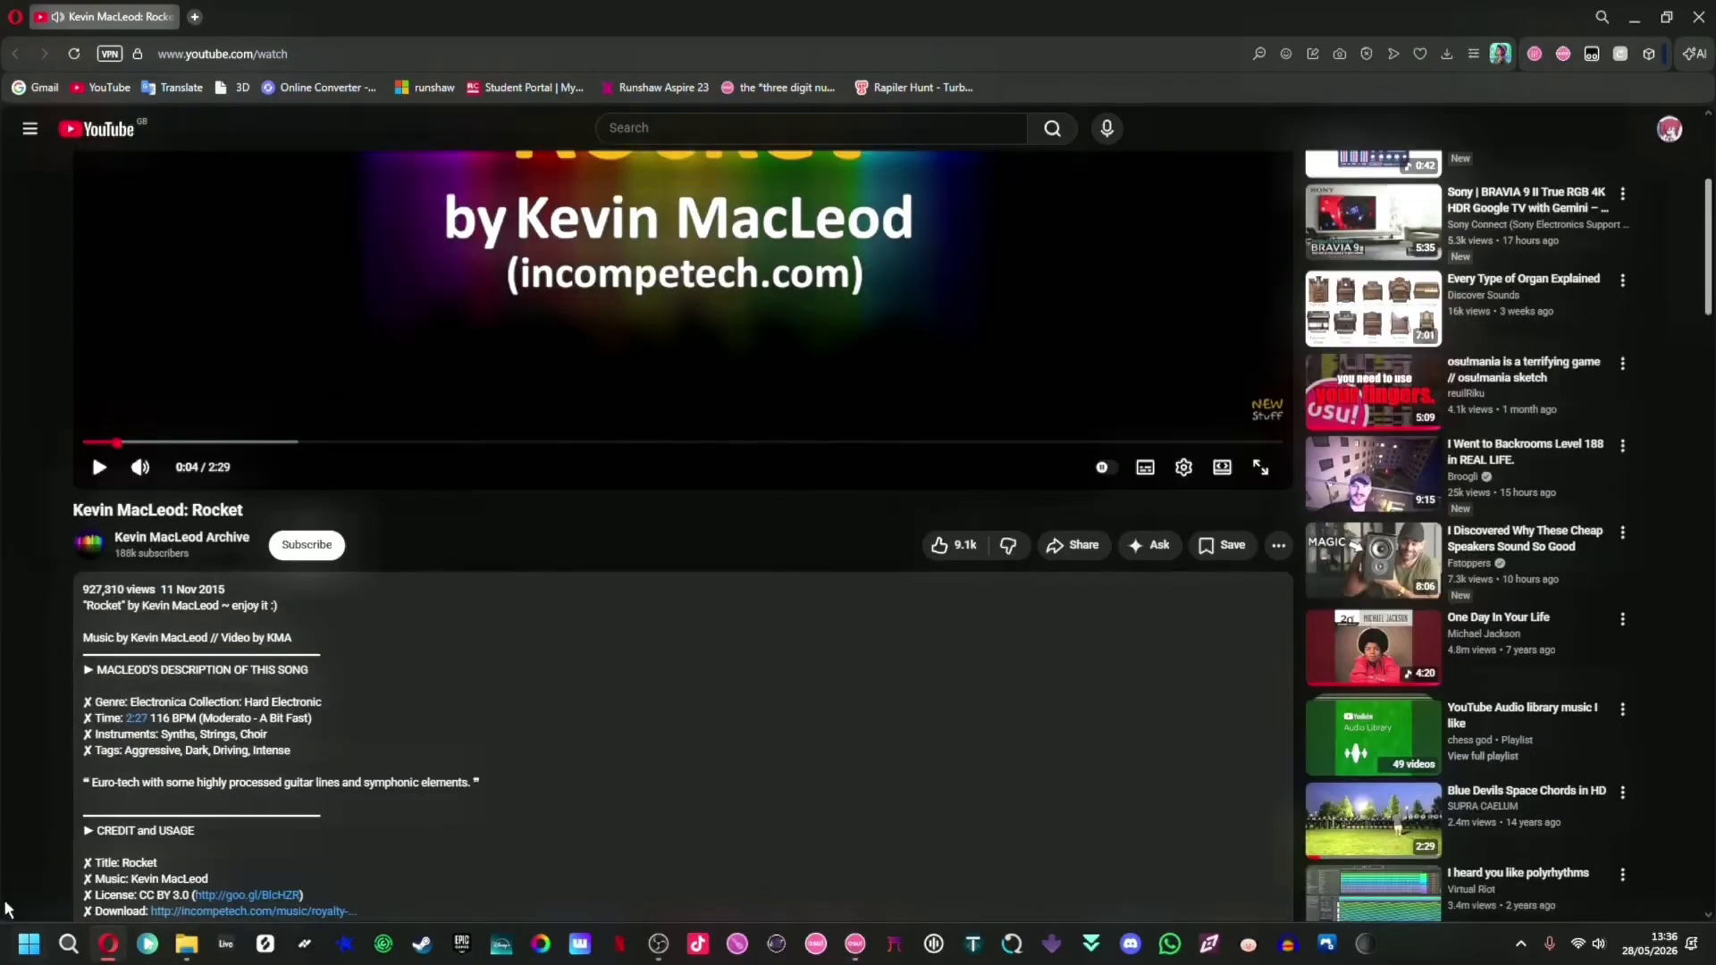
pyautogui.scroll(-1, 183, 697)
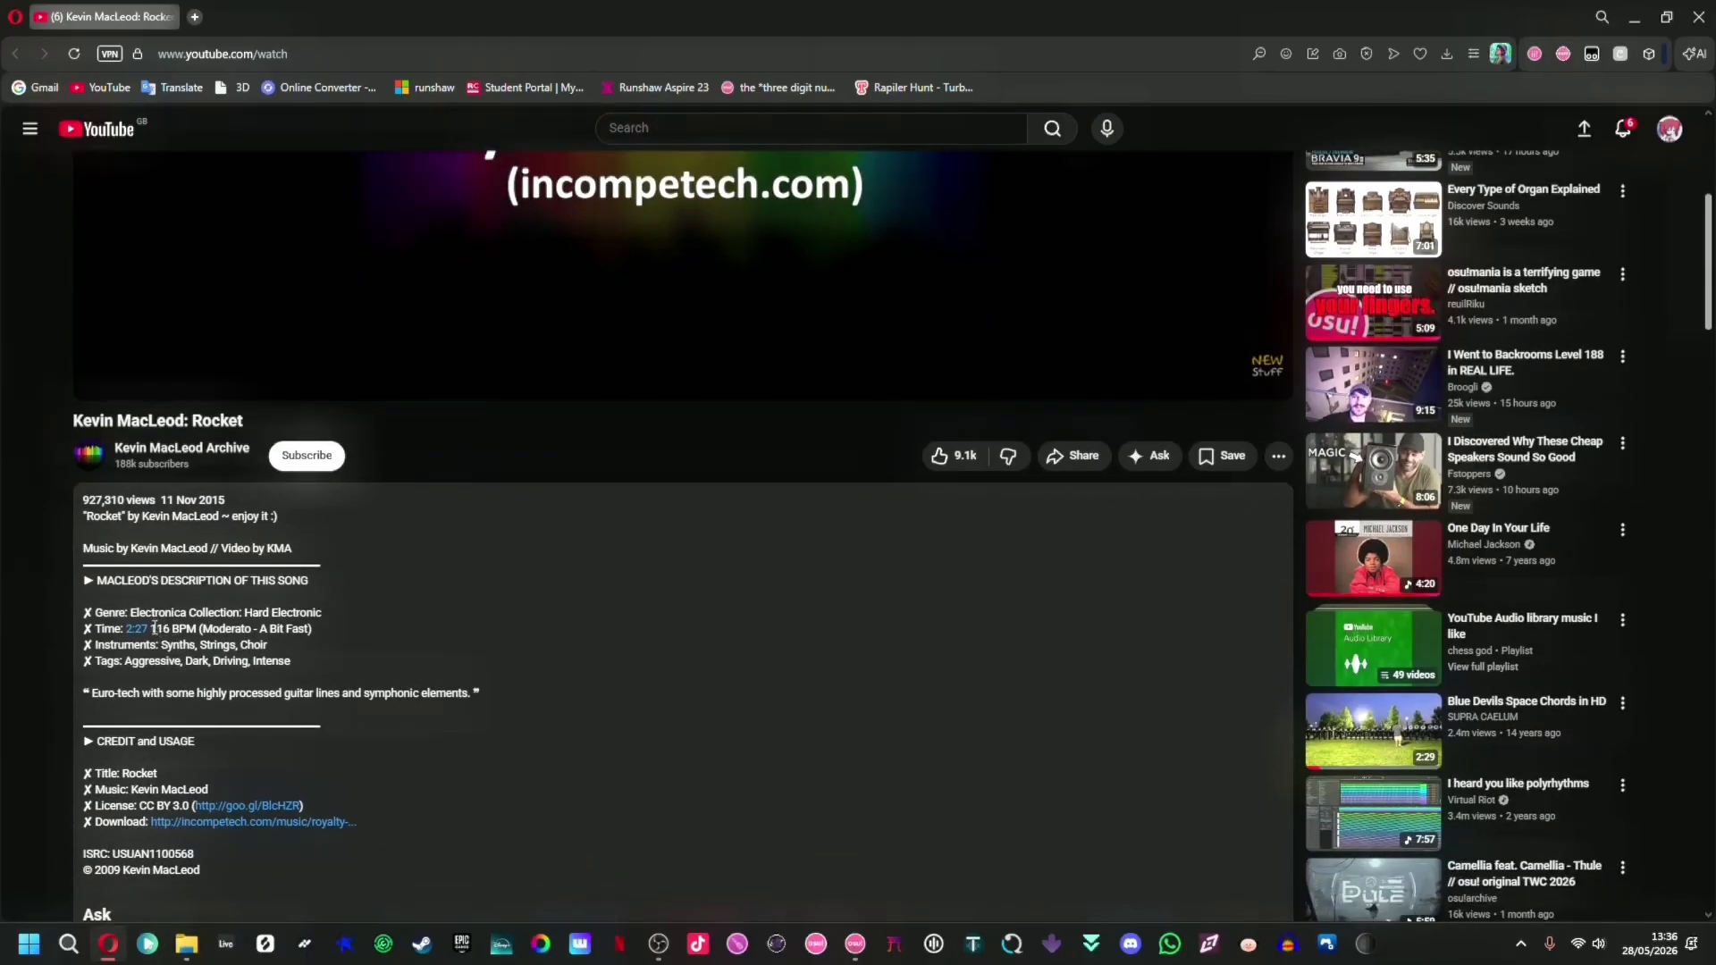
pyautogui.hotkey('alt', 'Tab')
pyautogui.hotkey('alt', 'Tab')
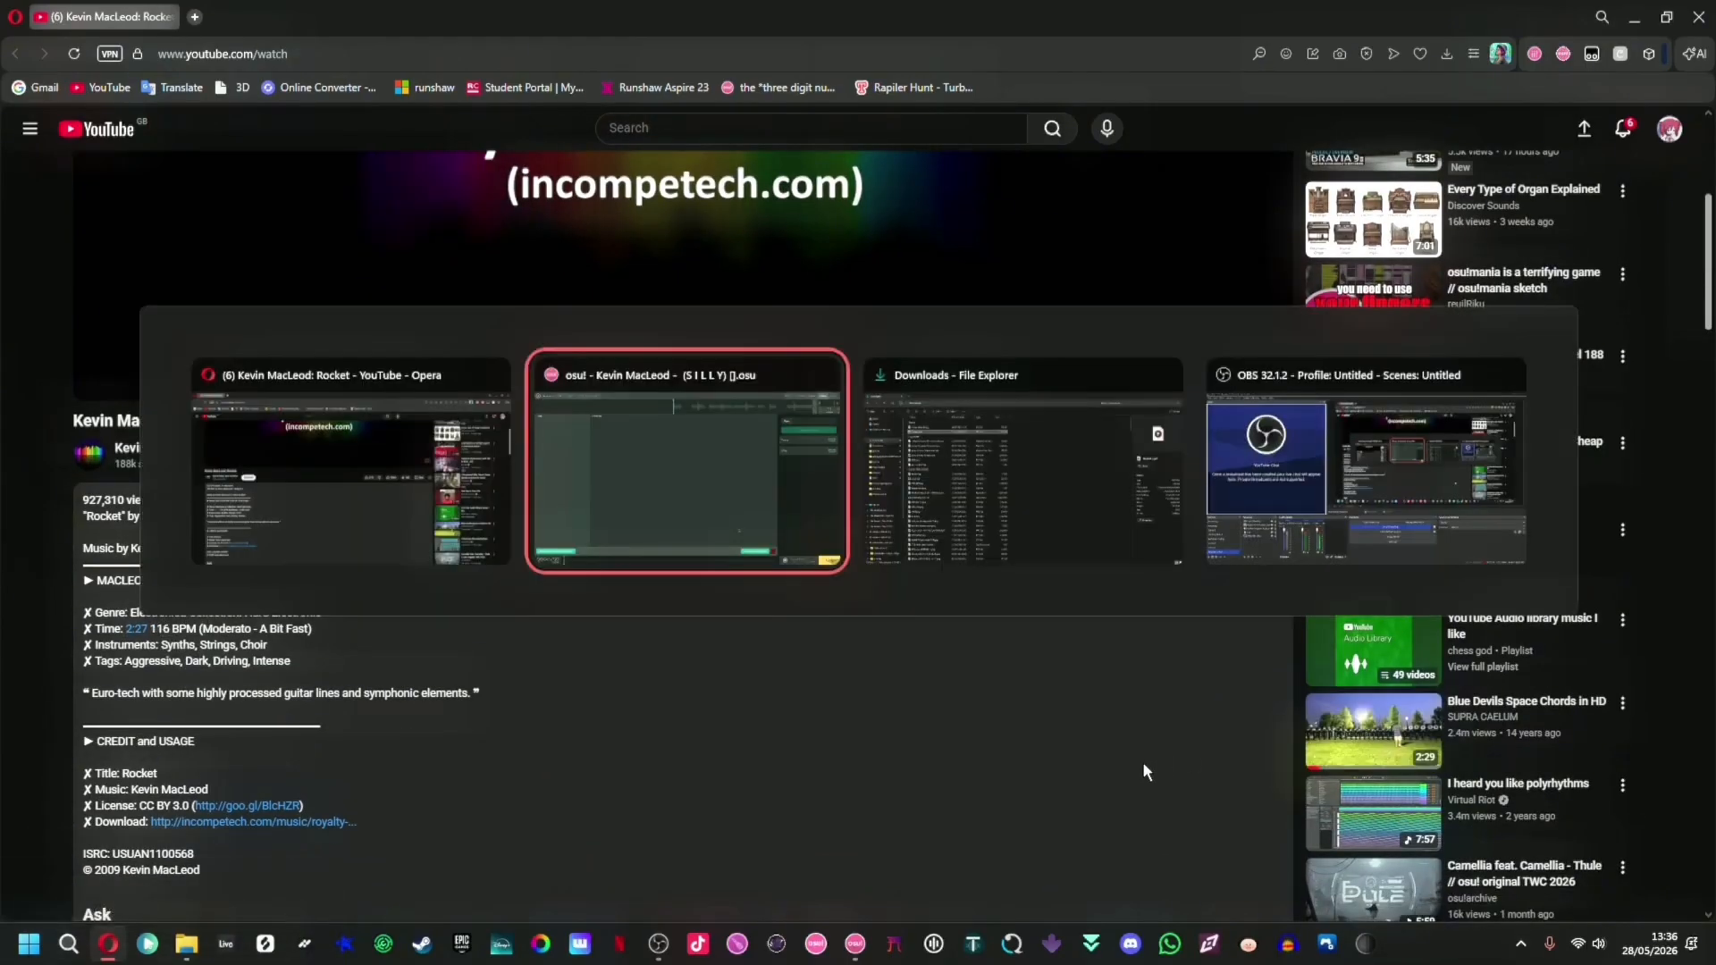
pyautogui.hotkey('alt', 'Tab')
pyautogui.hotkey('alt', 'Tab')
pyautogui.hotkey('alt', 'Tab')
pyautogui.scroll(2, 1493, 709)
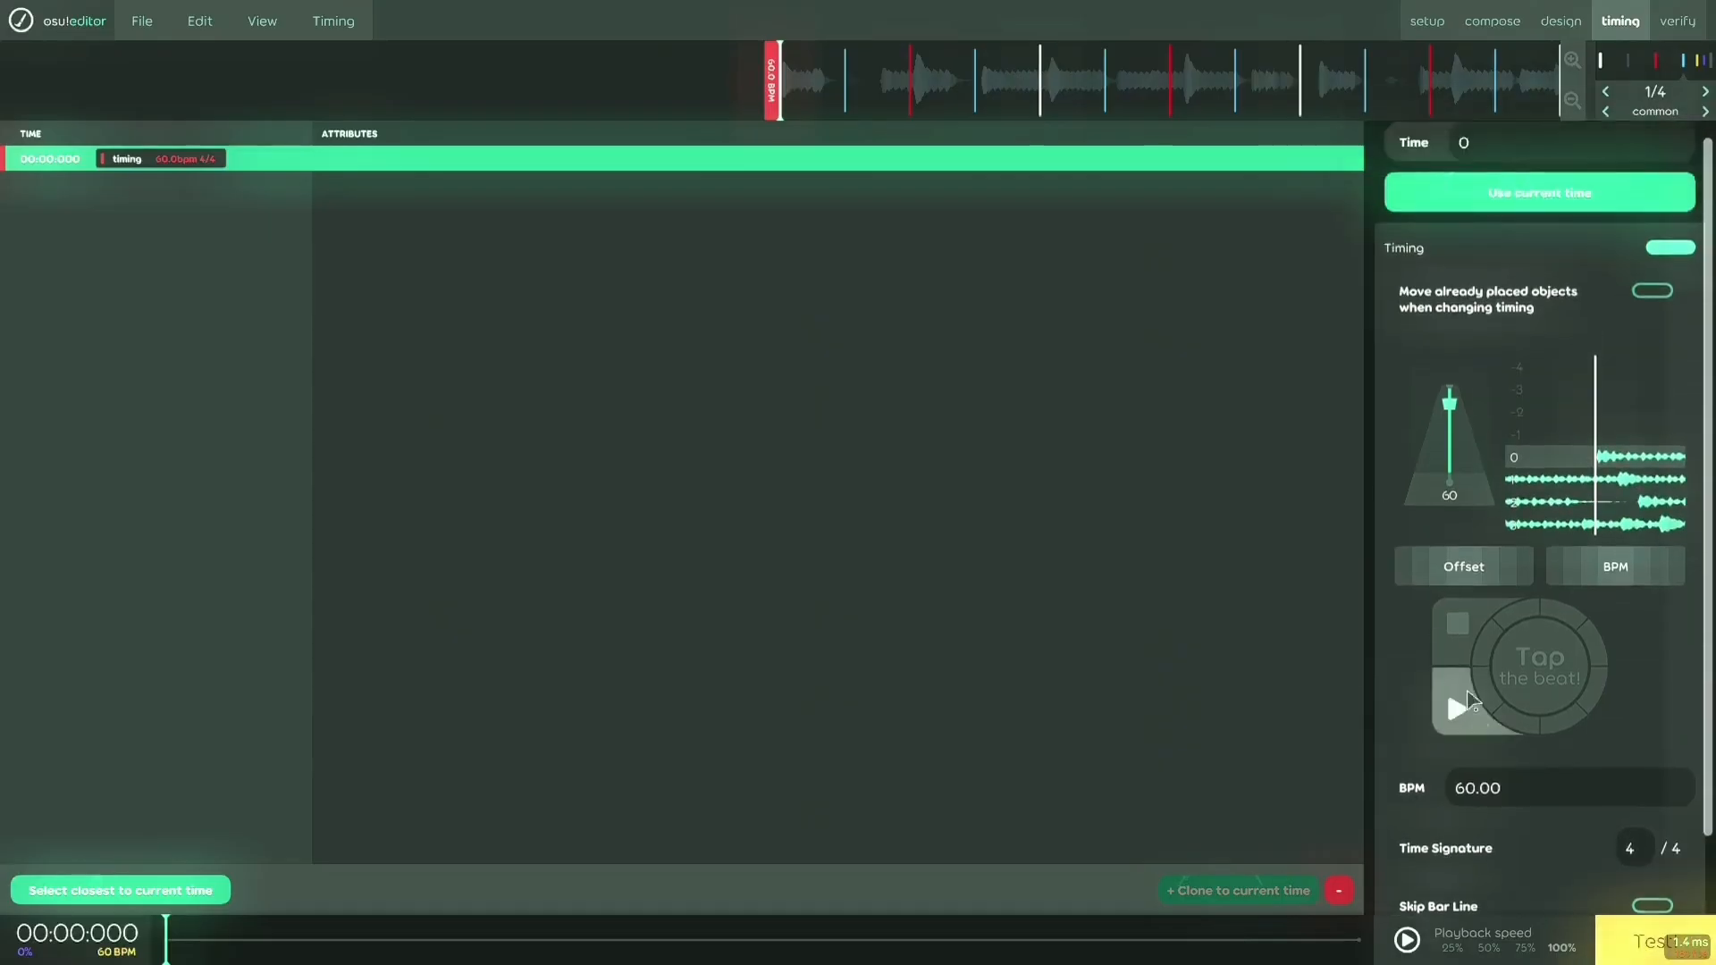
# Set the timing point's BPM to 116 and save the beatmap
pyautogui.scroll(-1, 1570, 770)
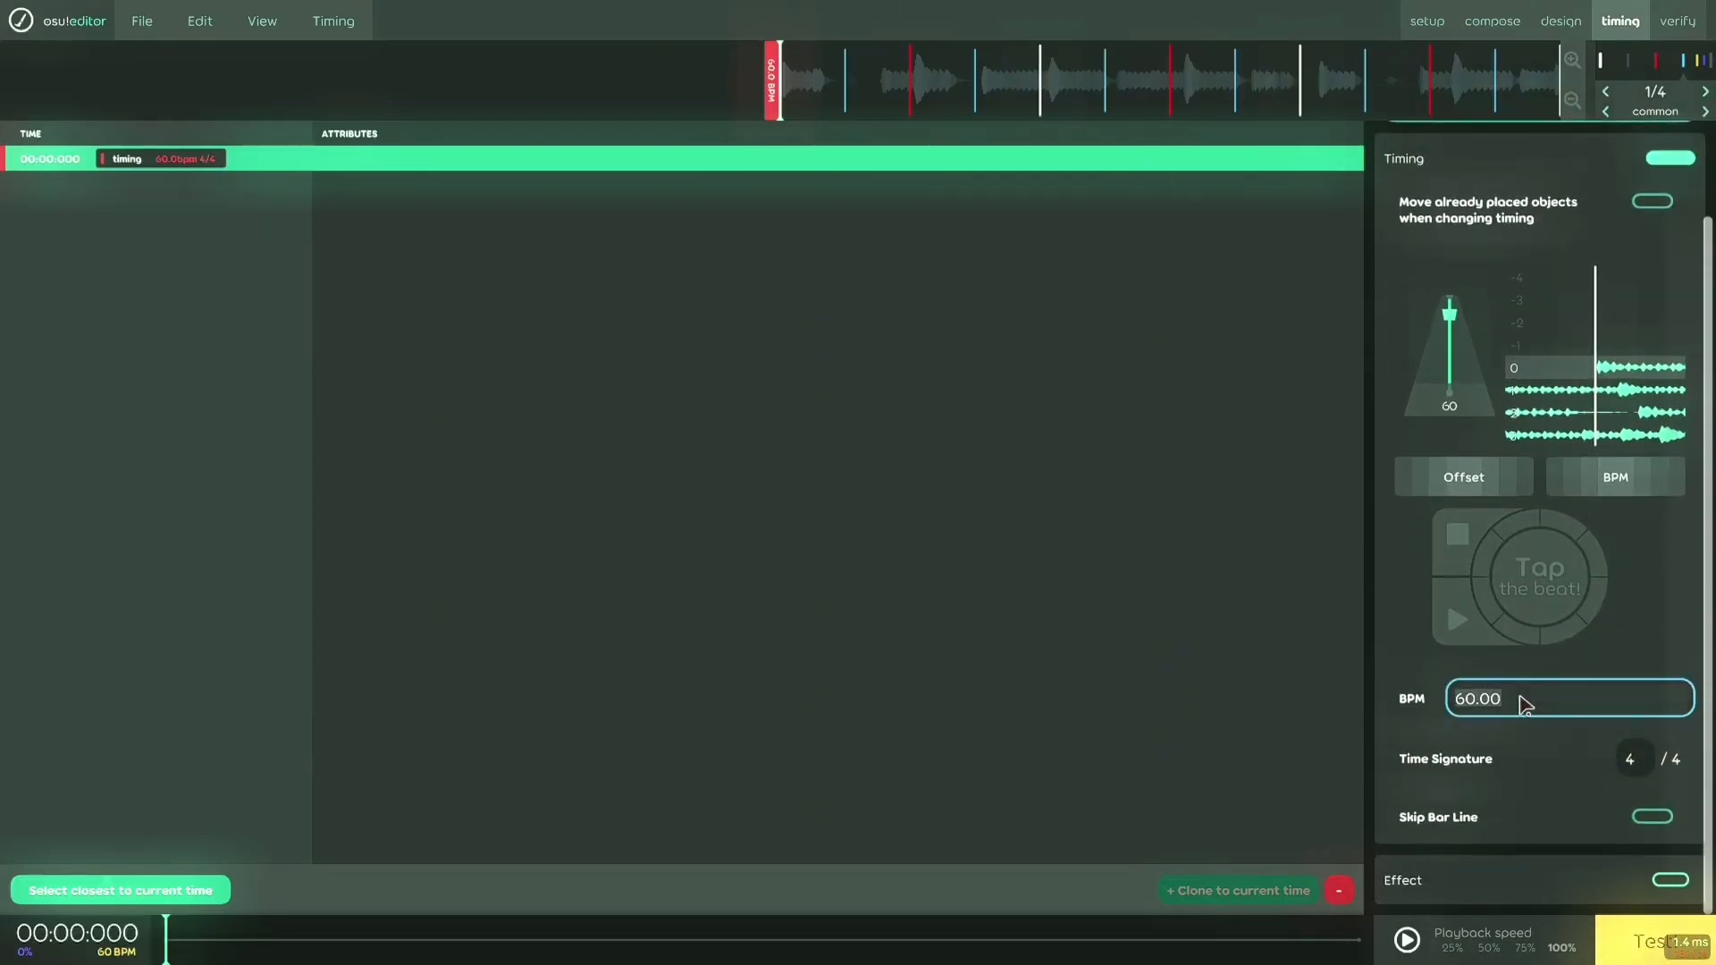
pyautogui.write('6')
pyautogui.press('Return')
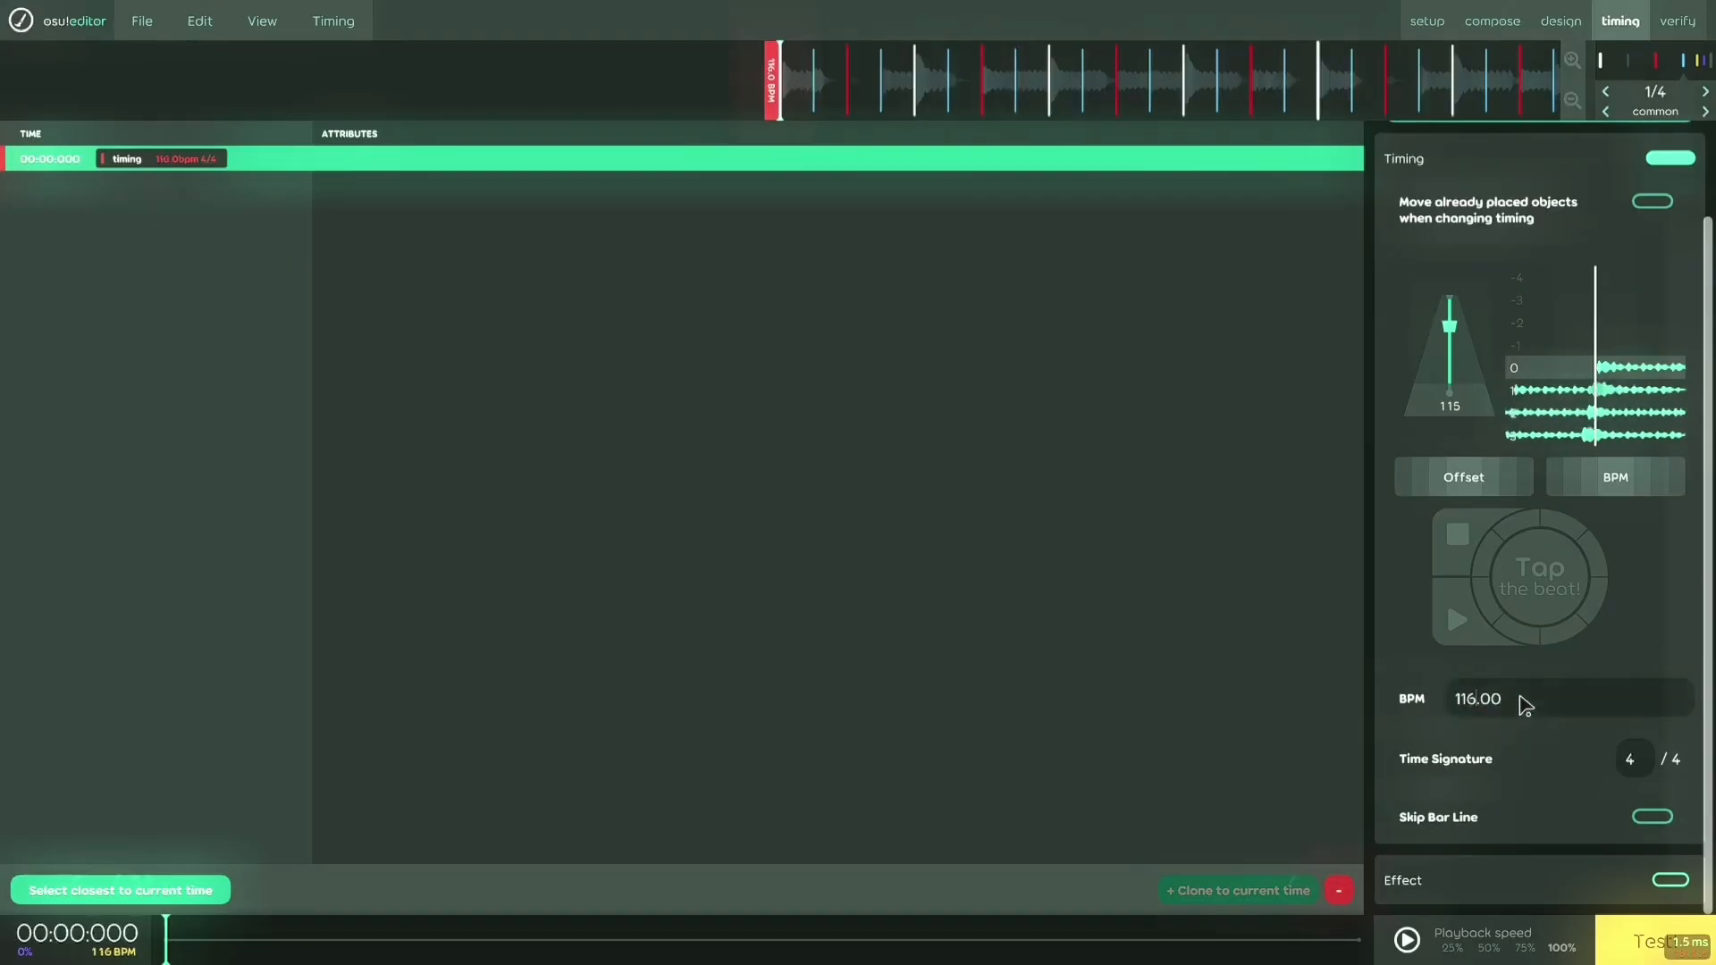
pyautogui.hotkey('ctrl', 's')
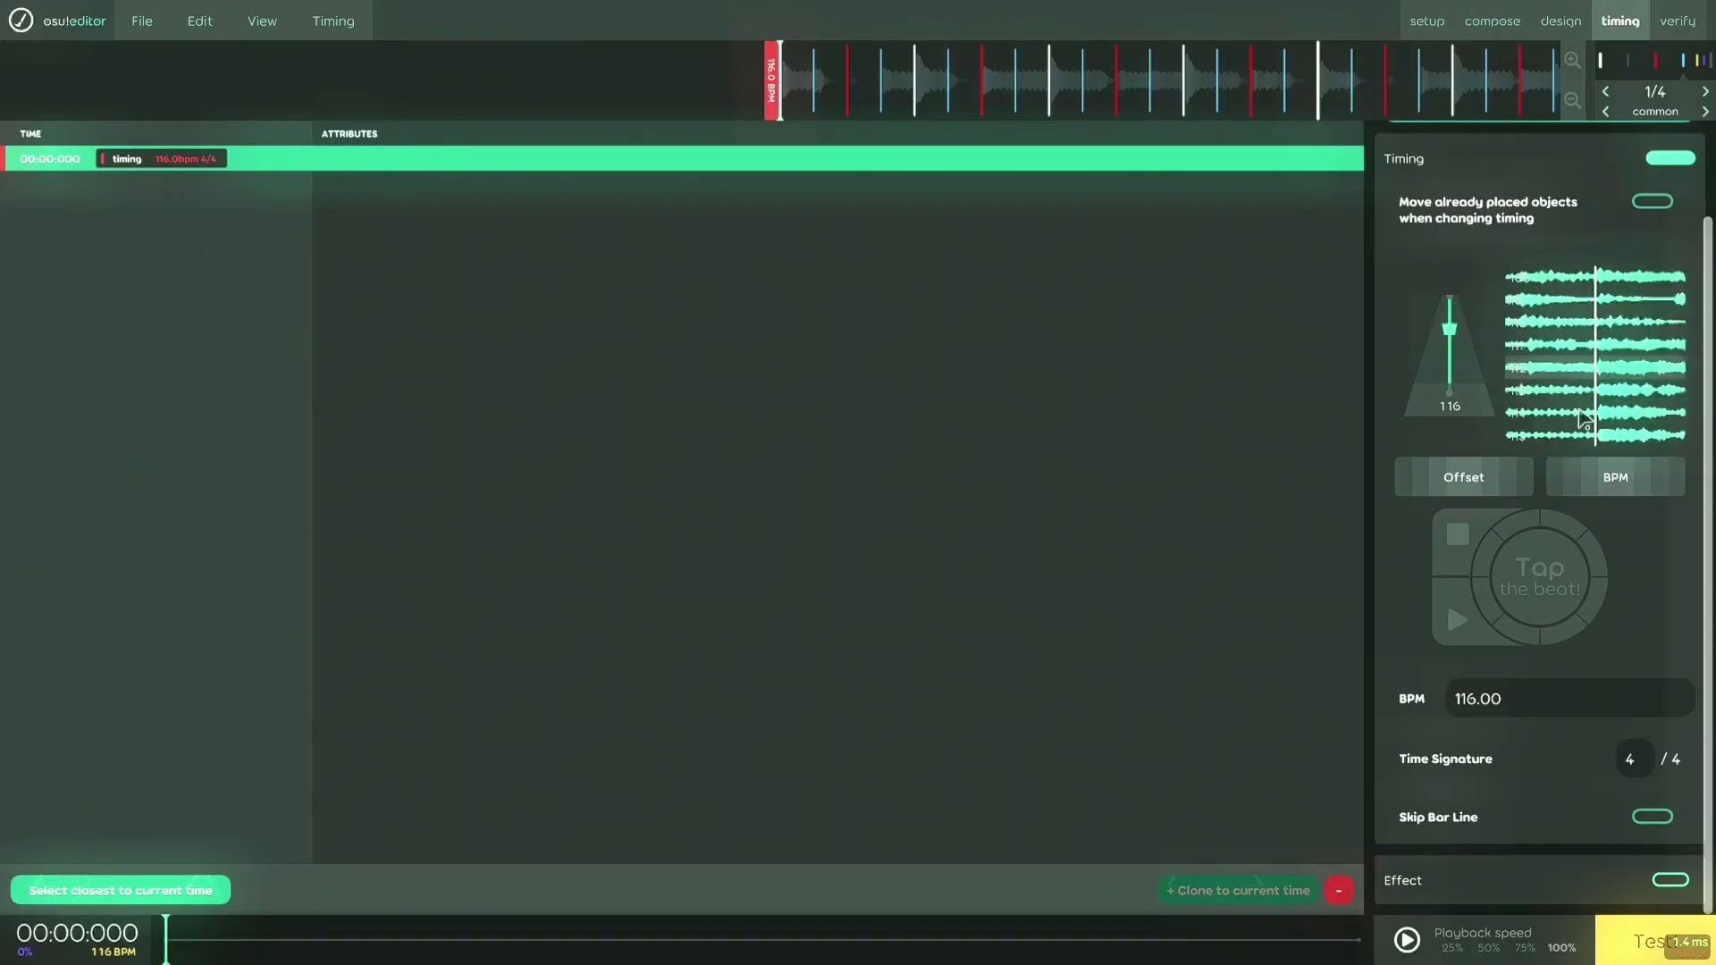
# Play the song against the metronome, then return to the song's start in compose and save the beatmap
pyautogui.press('space')
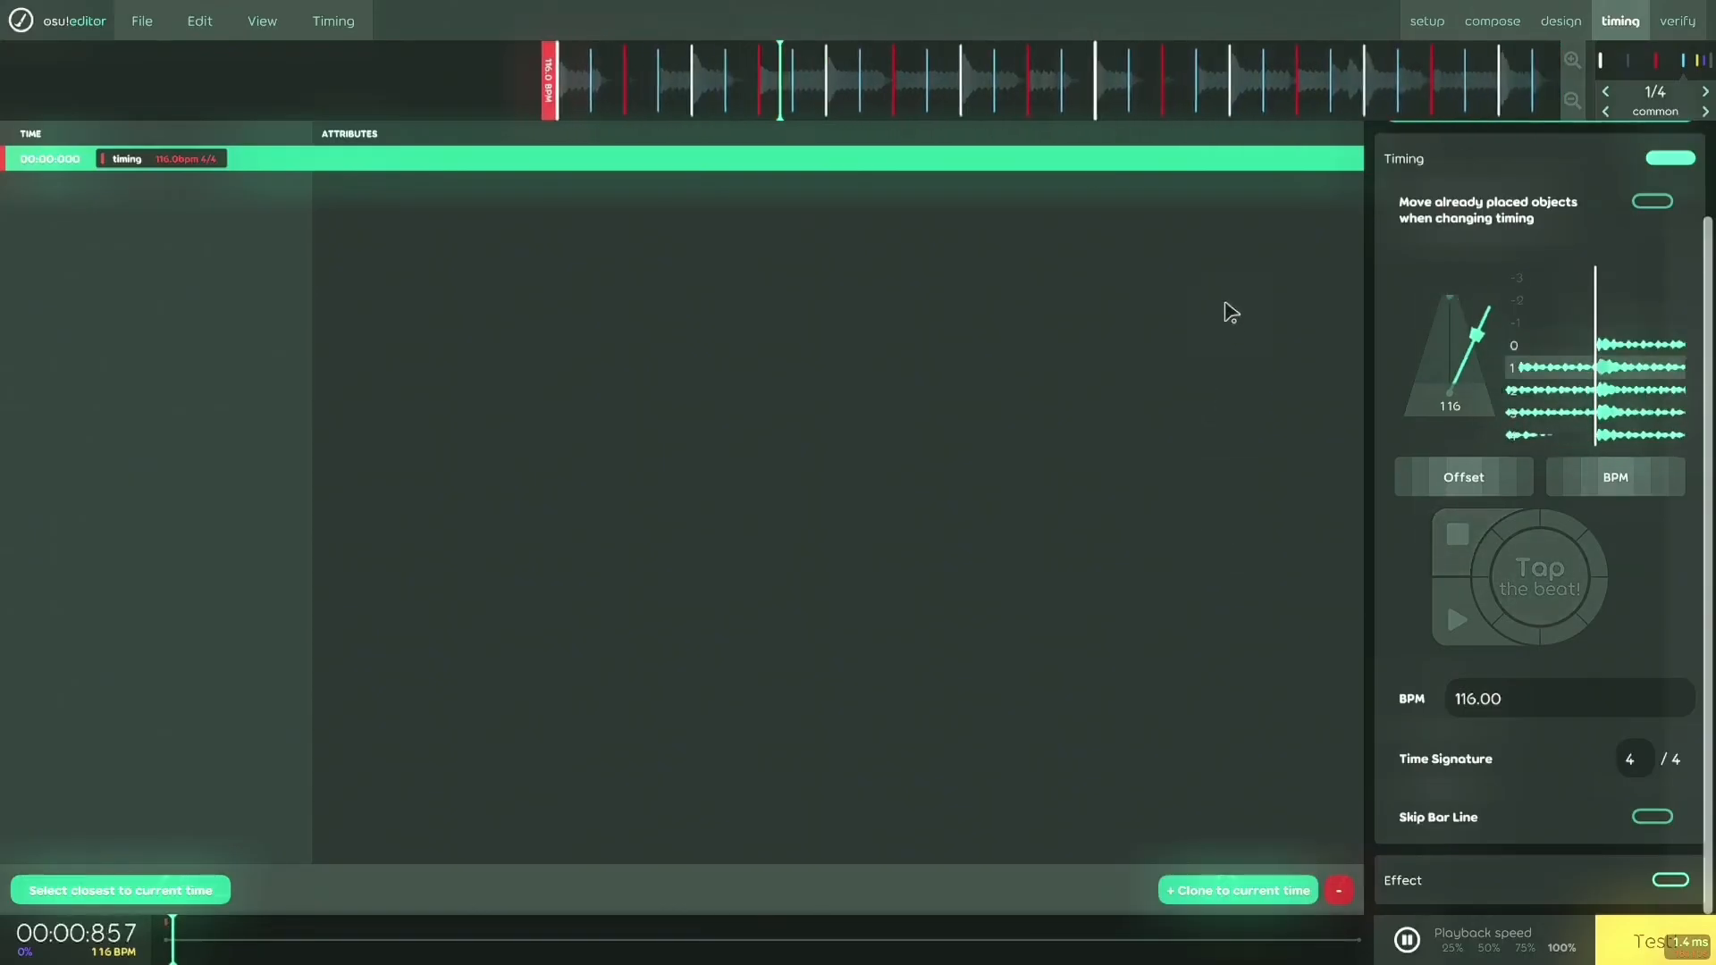
pyautogui.press('F1')
pyautogui.scroll(3, 1131, 160)
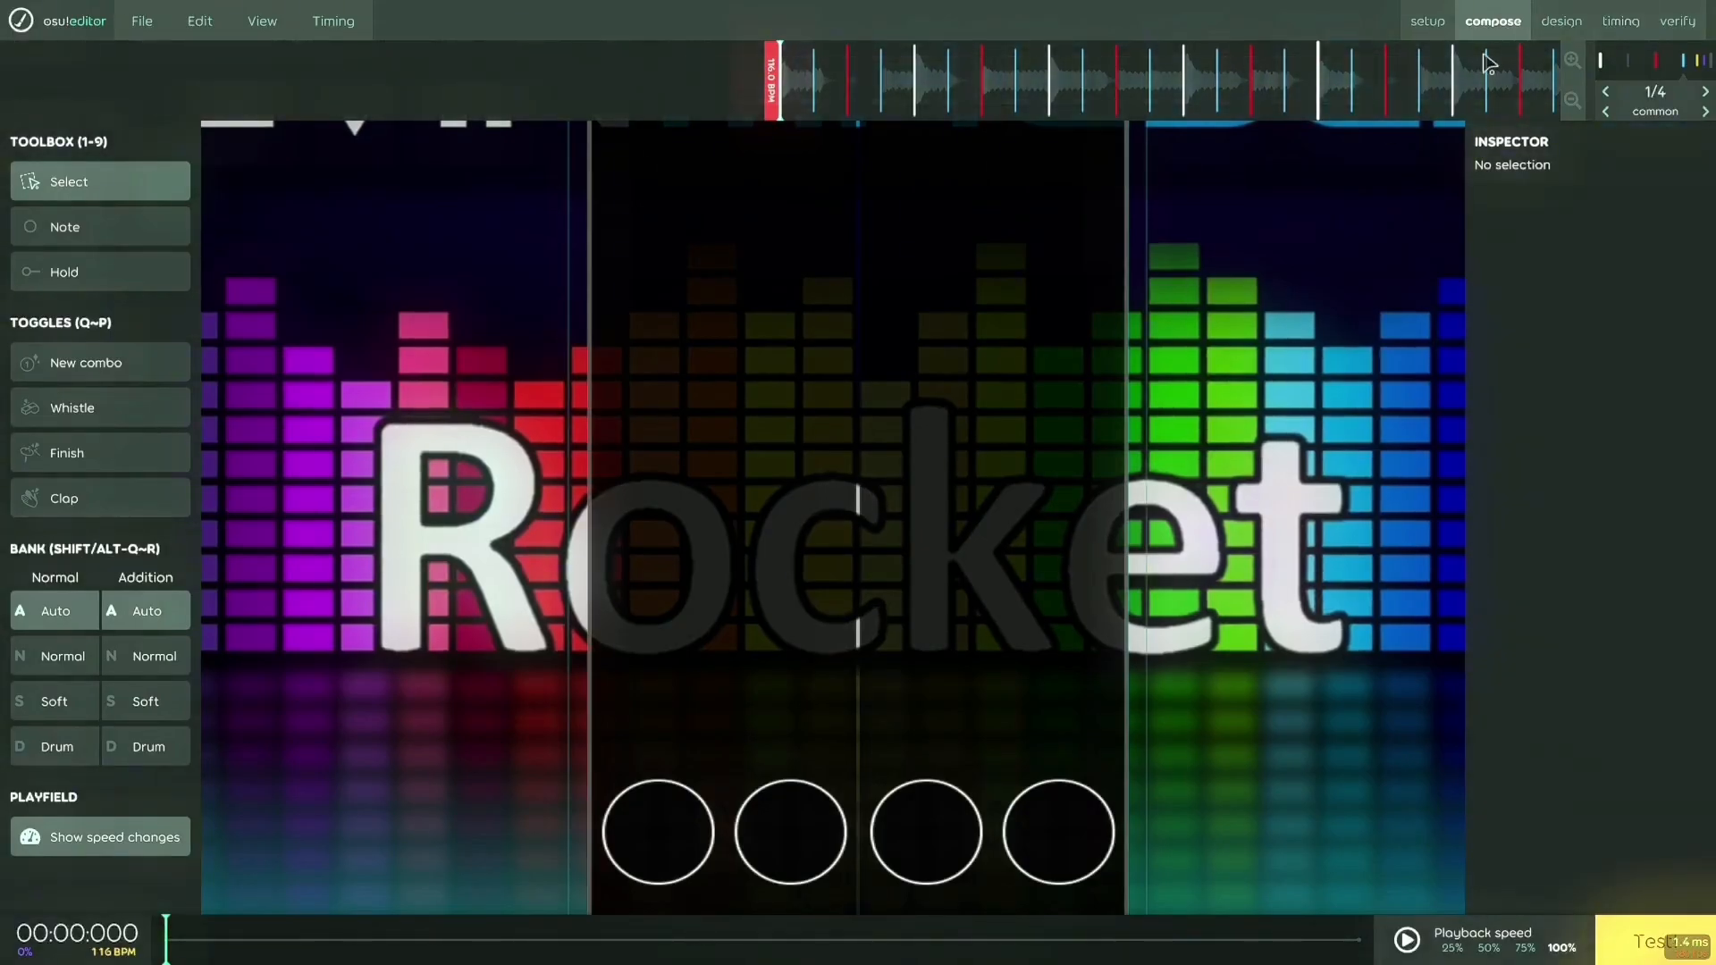
pyautogui.hotkey('ctrl', 's')
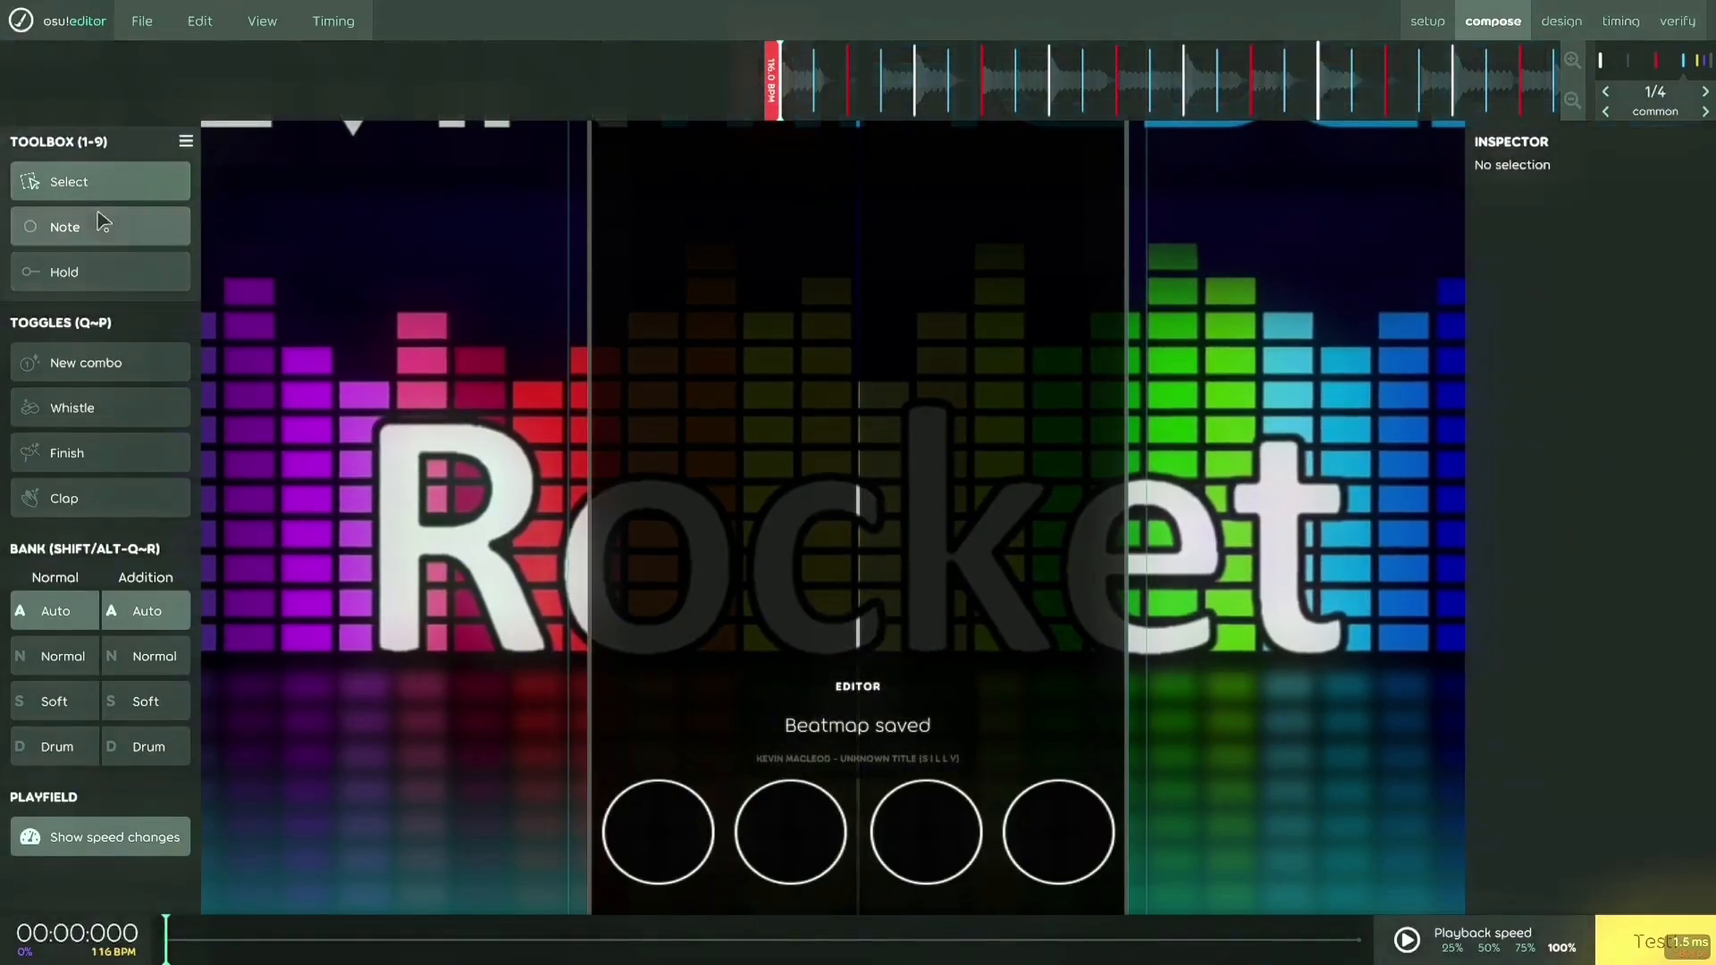
# Place a note in each of the four columns at time 0 with the Note tool and save the beatmap
pyautogui.click(103, 231)
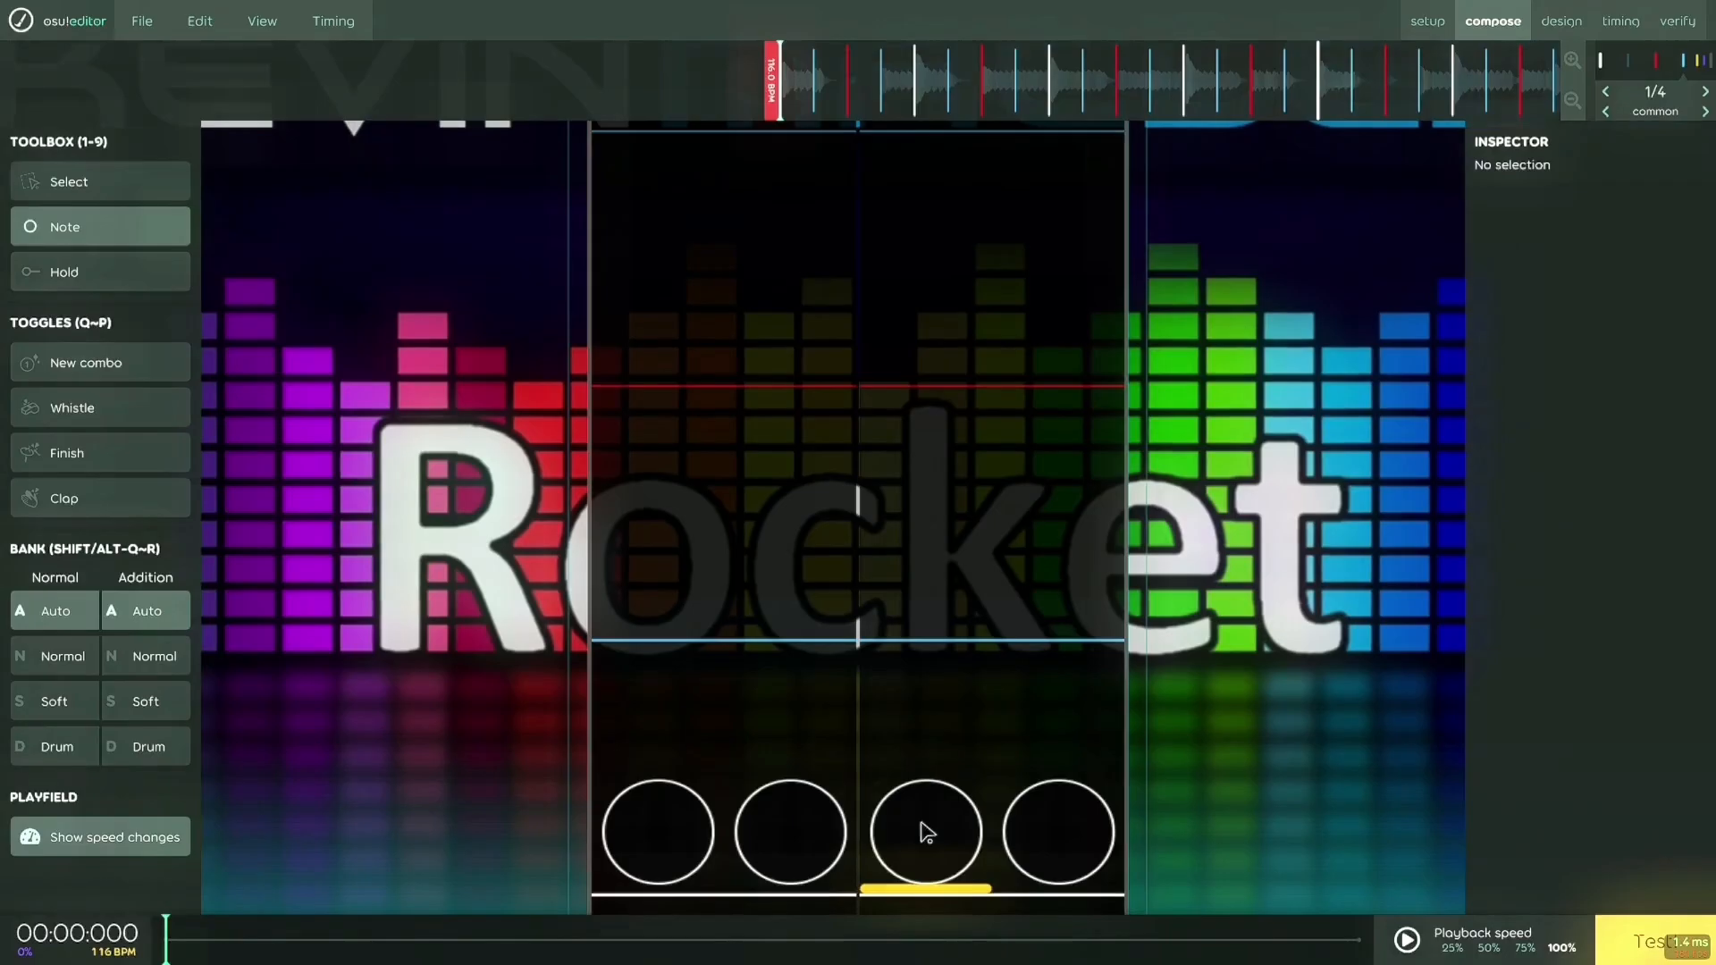
pyautogui.hotkey('ctrl', 's')
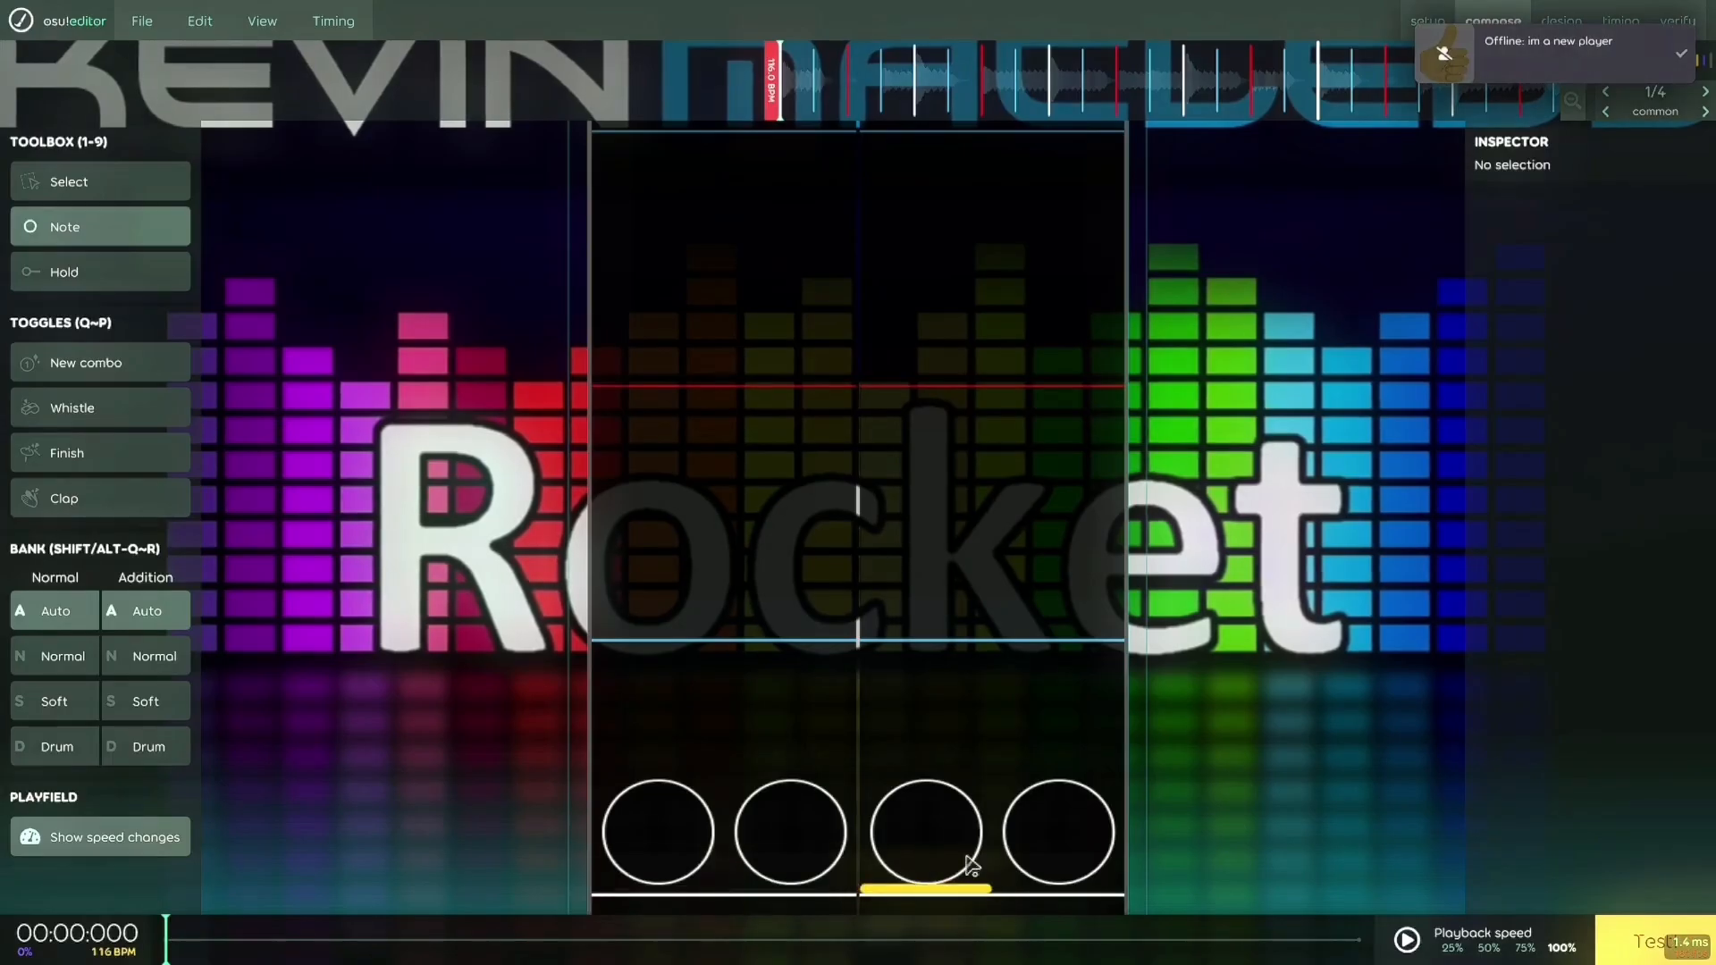
pyautogui.click(781, 860)
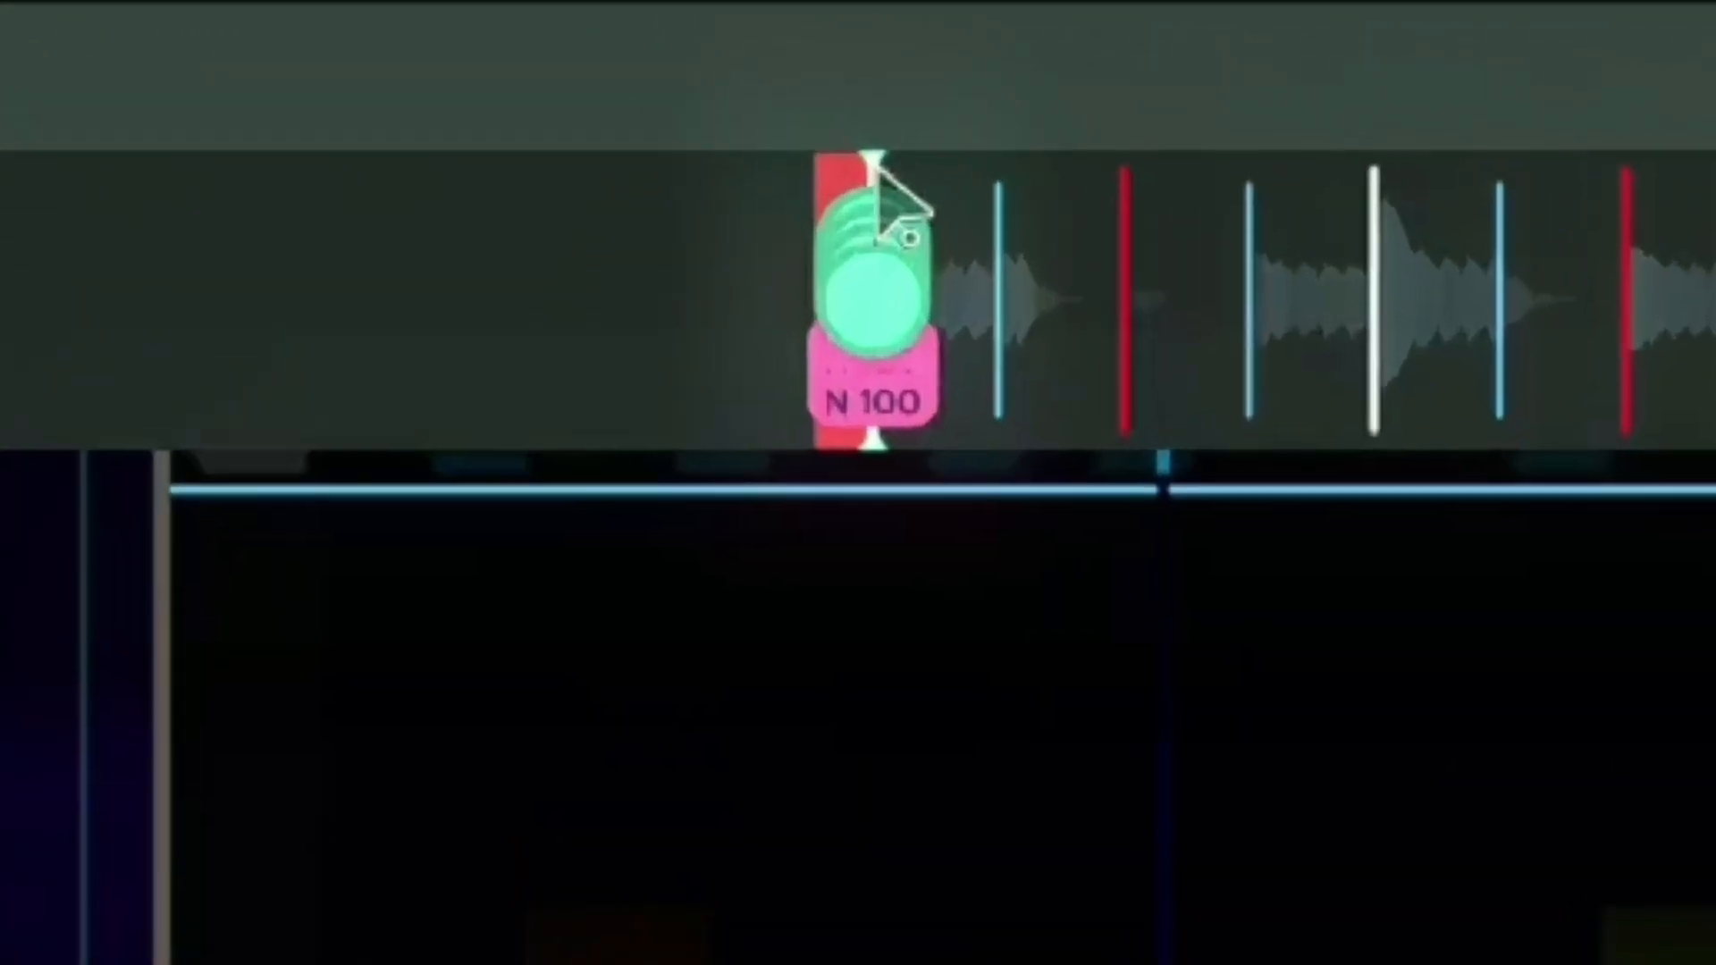
# Step back and forth along the timeline from the first notes to examine how the beat lines match the waveform
pyautogui.scroll(-4, 950, 767)
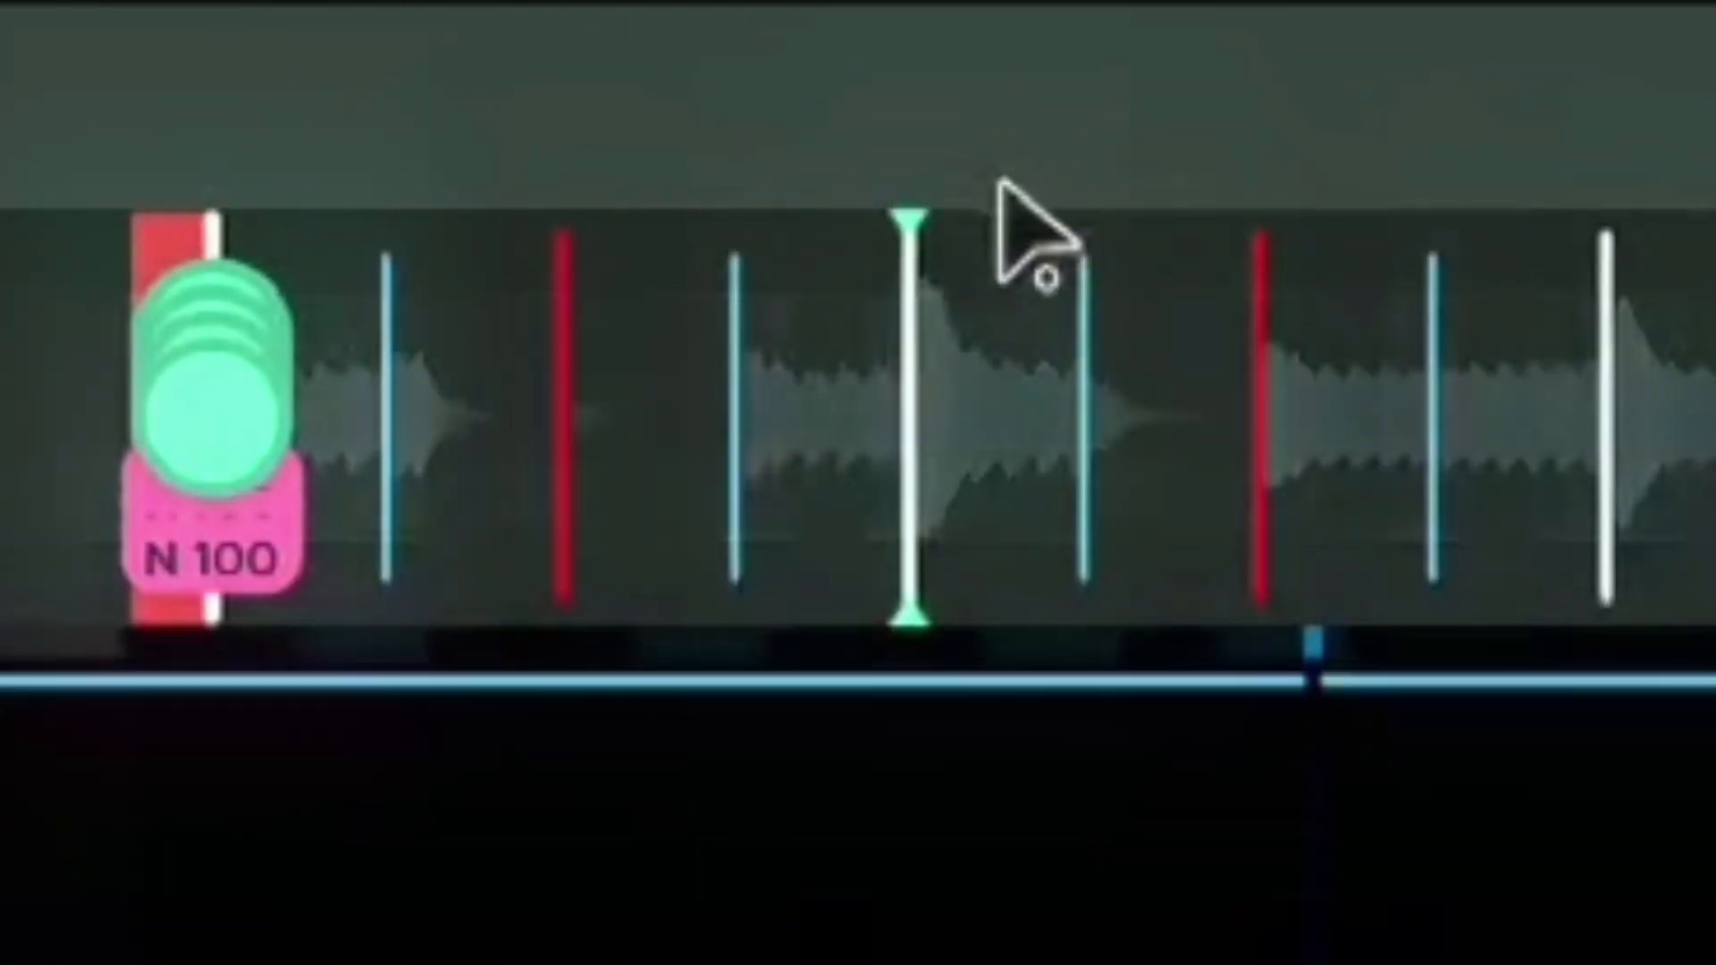
pyautogui.scroll(3, 1276, 487)
pyautogui.scroll(-3, 1260, 554)
pyautogui.scroll(4, 1252, 576)
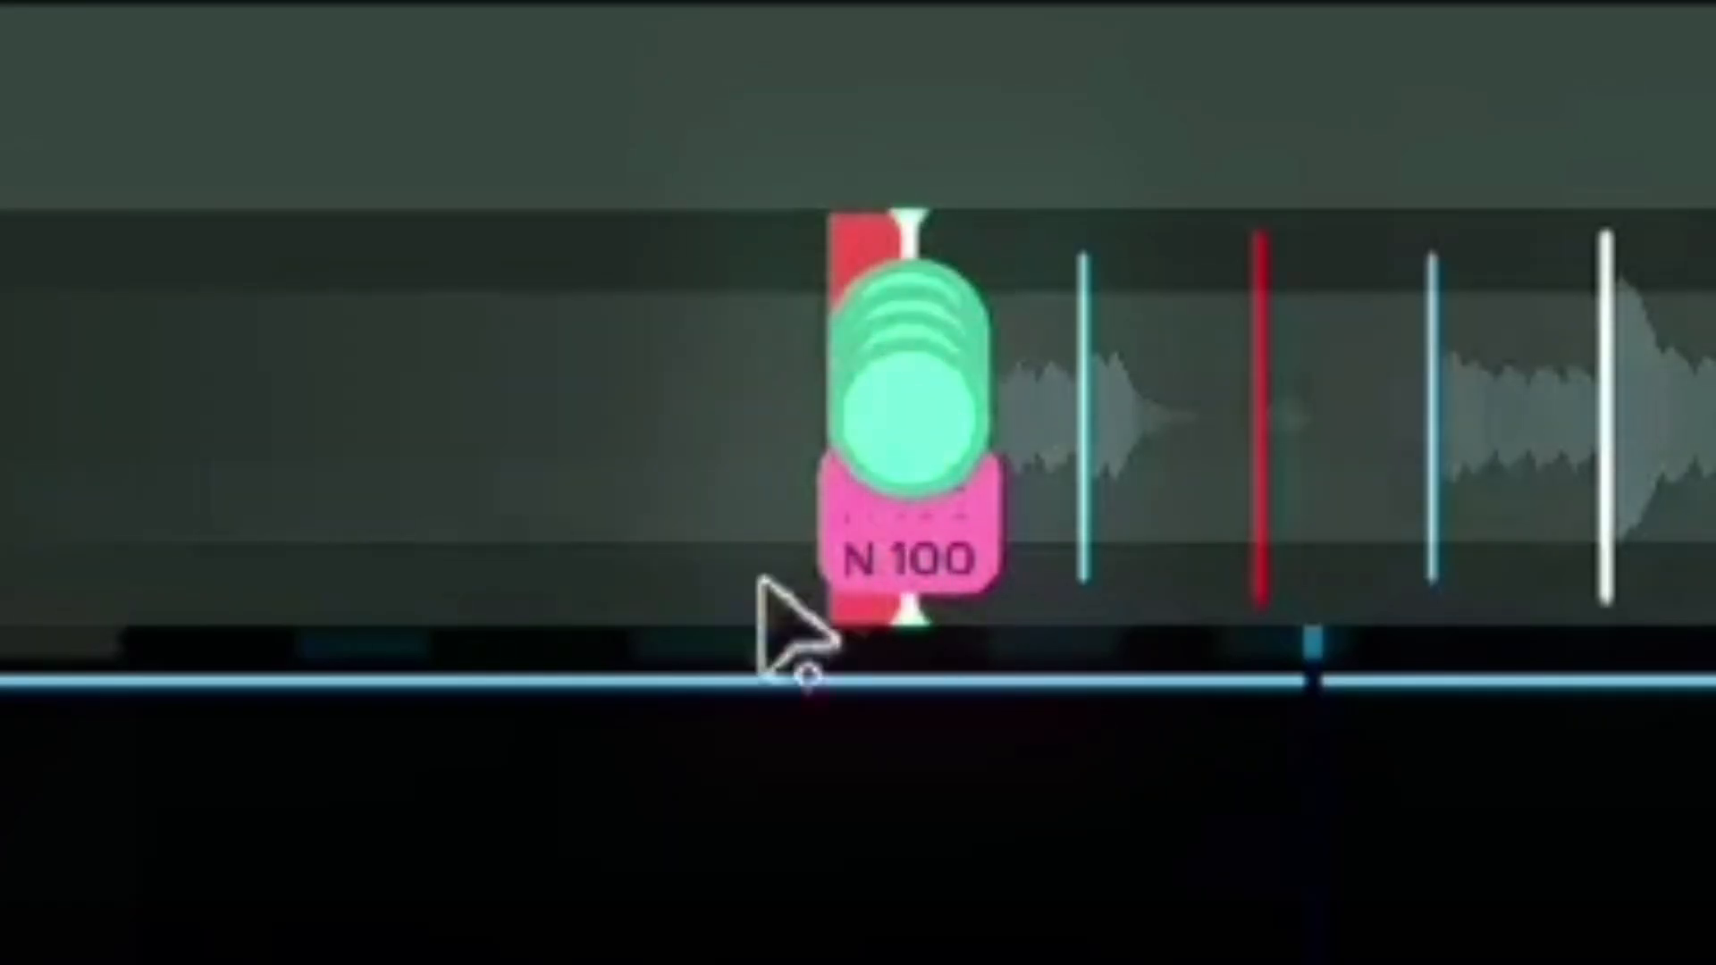
pyautogui.scroll(-2, 727, 383)
pyautogui.scroll(2, 1072, 536)
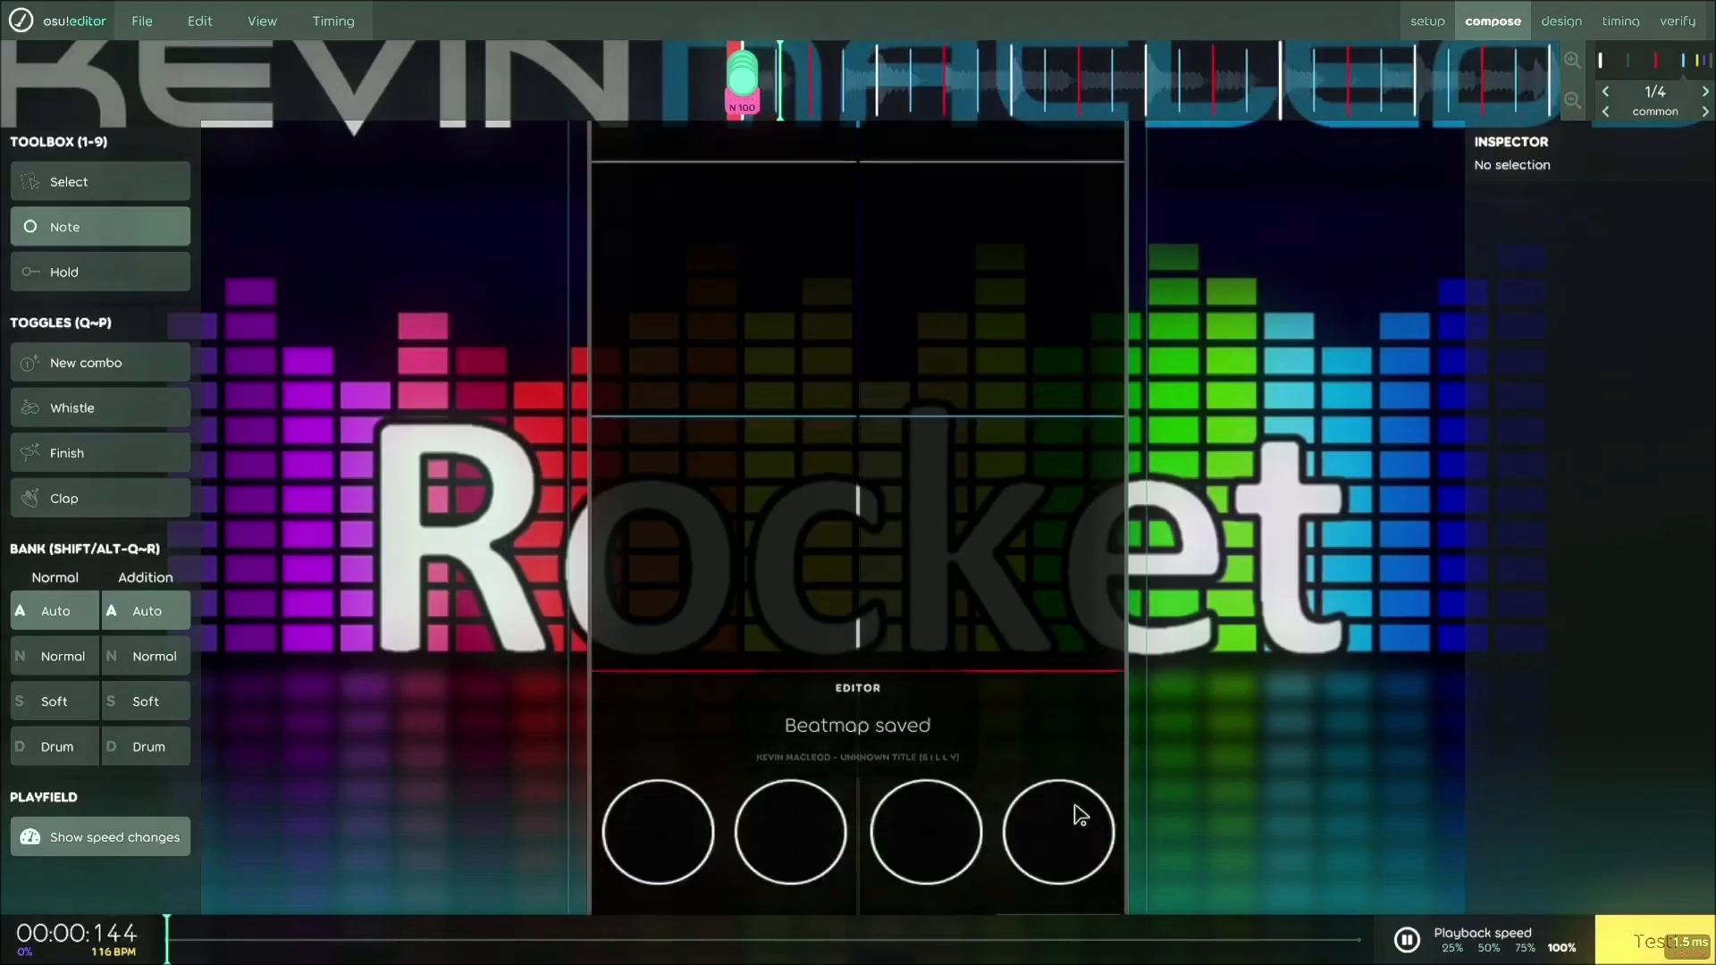
# Test the beat snap divisor at settings from 1/1 to 1/16 and return it to 1/4
pyautogui.scroll(-3, 1095, 849)
pyautogui.scroll(5, 1063, 894)
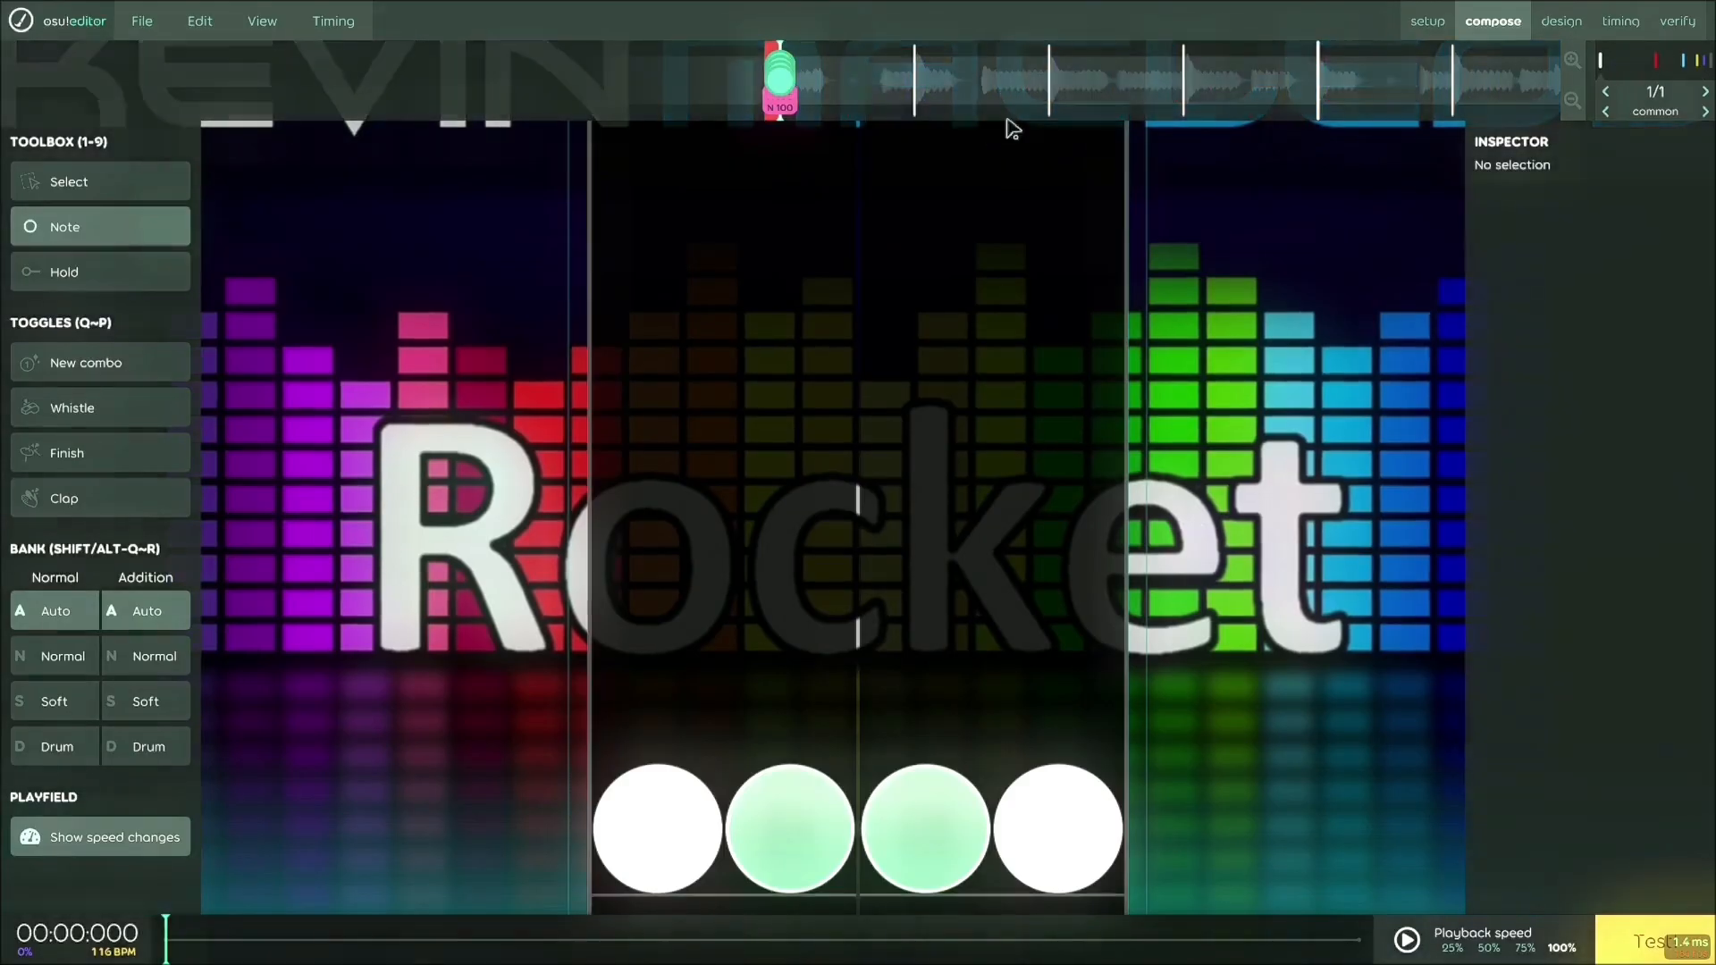
pyautogui.scroll(2, 1370, 73)
pyautogui.scroll(3, 807, 114)
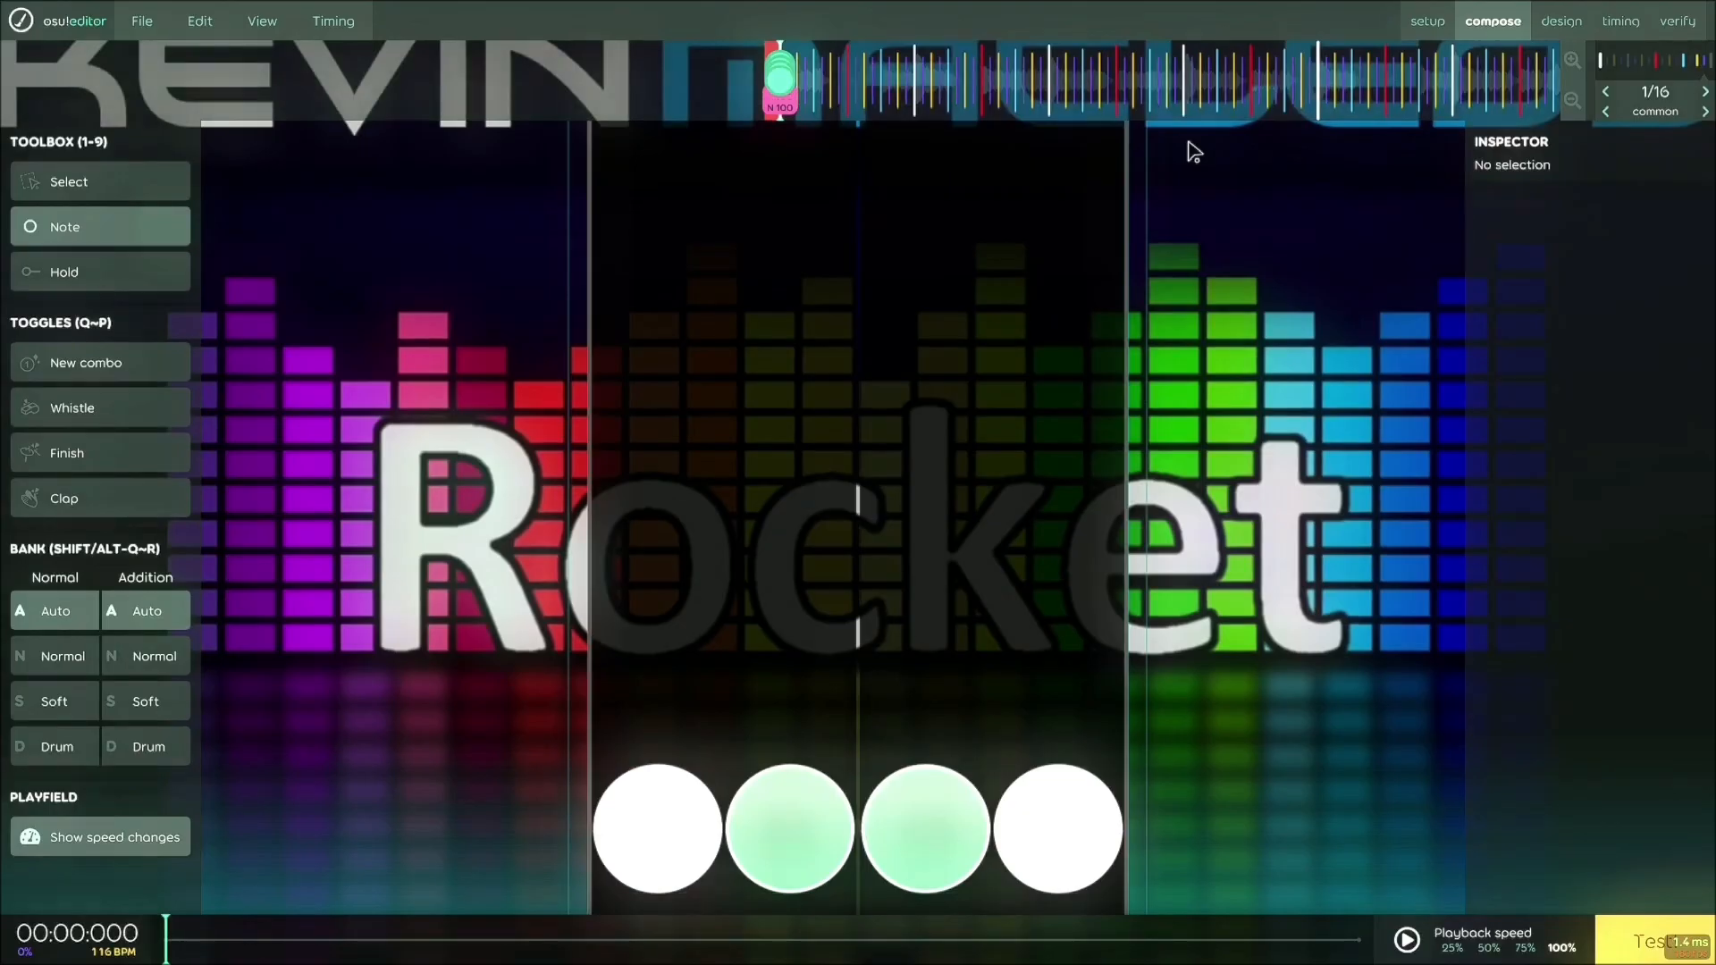
pyautogui.scroll(-2, 1008, 257)
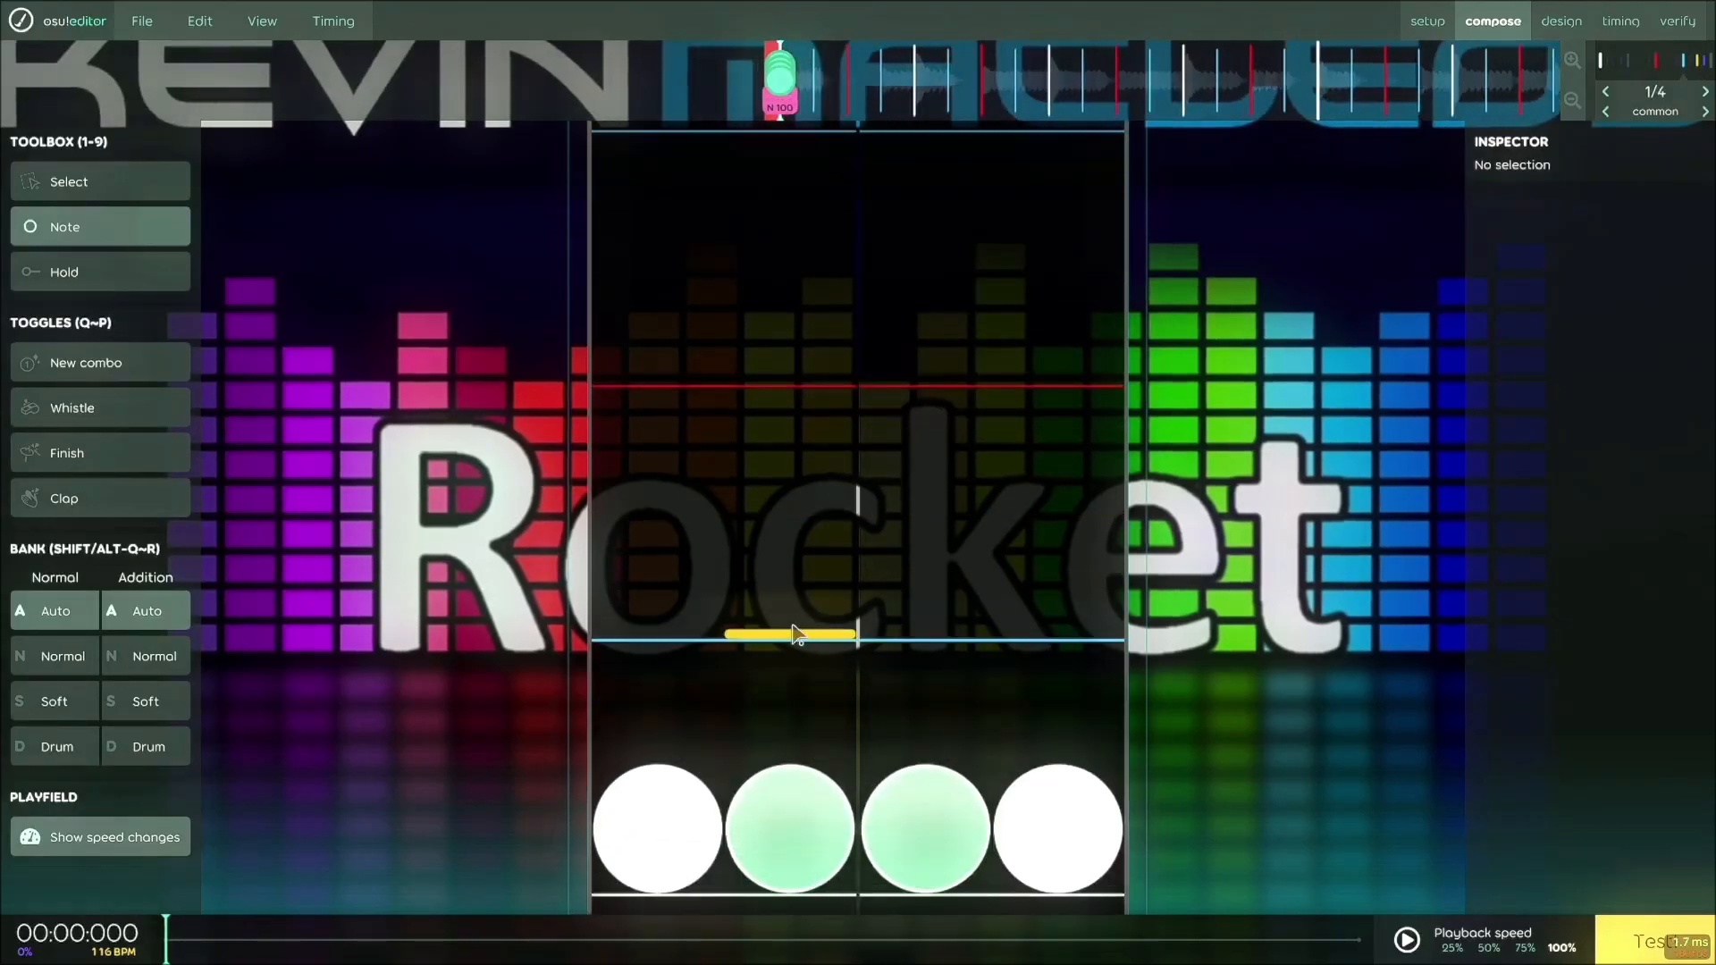
# Return to the song's start and set the beat snap divisor to 1/1
pyautogui.scroll(1, 759, 676)
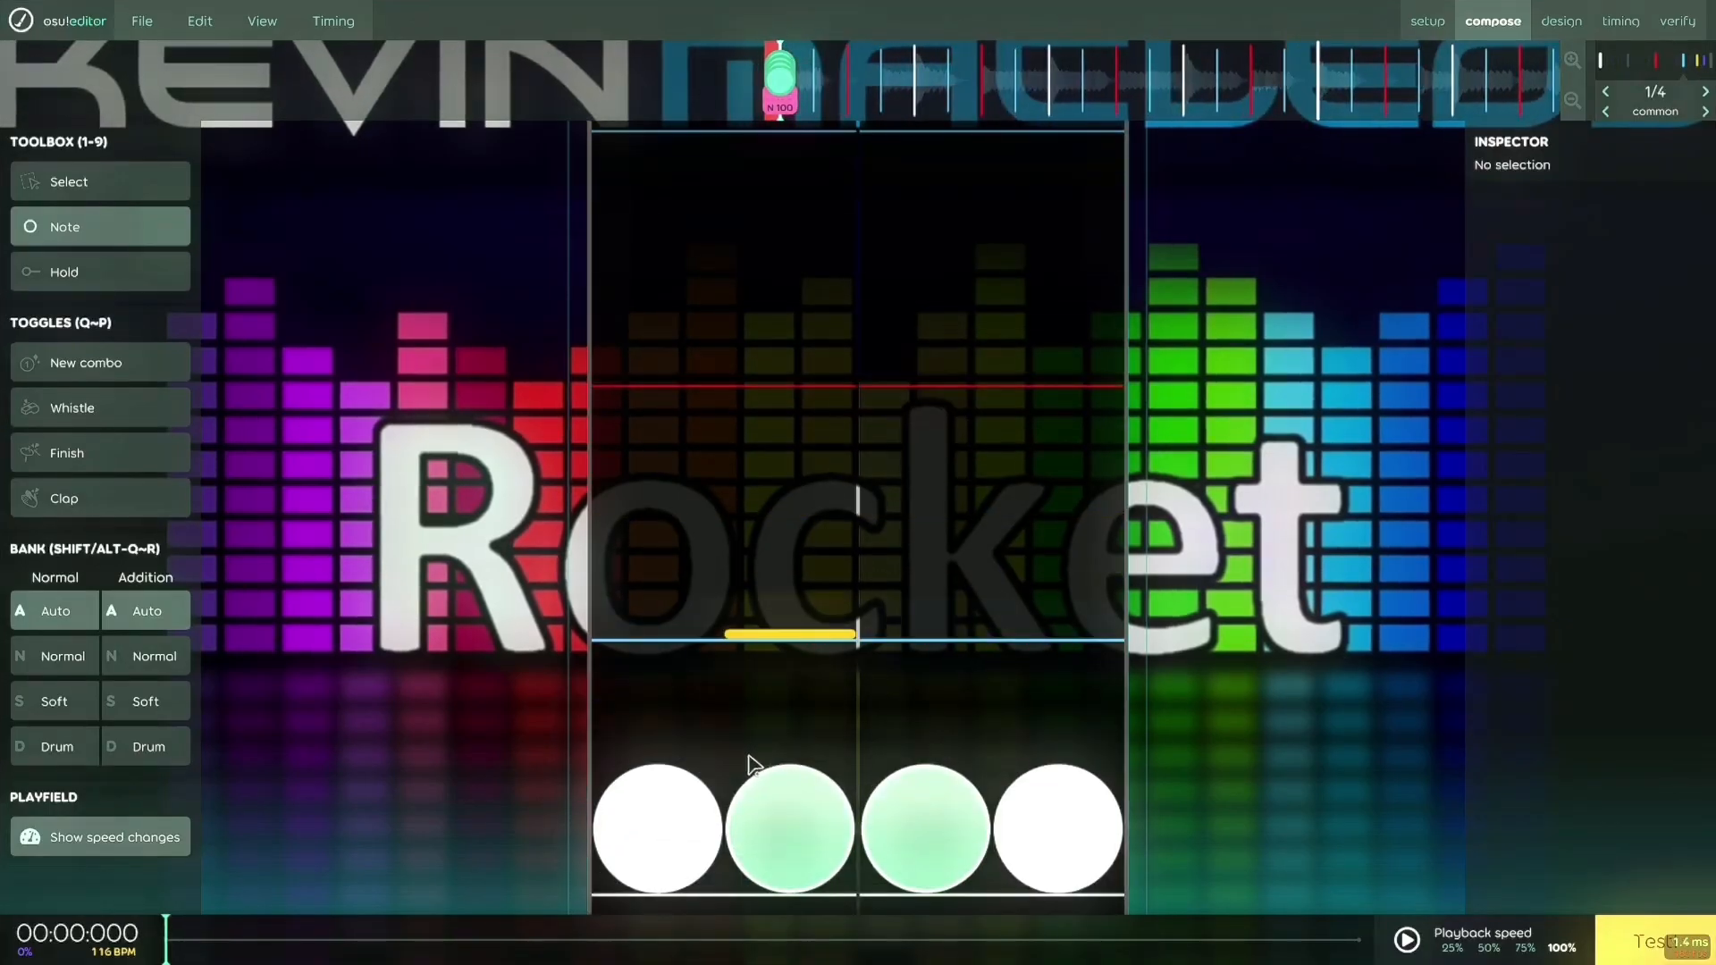
pyautogui.scroll(-1, 1057, 769)
pyautogui.scroll(-1, 1046, 759)
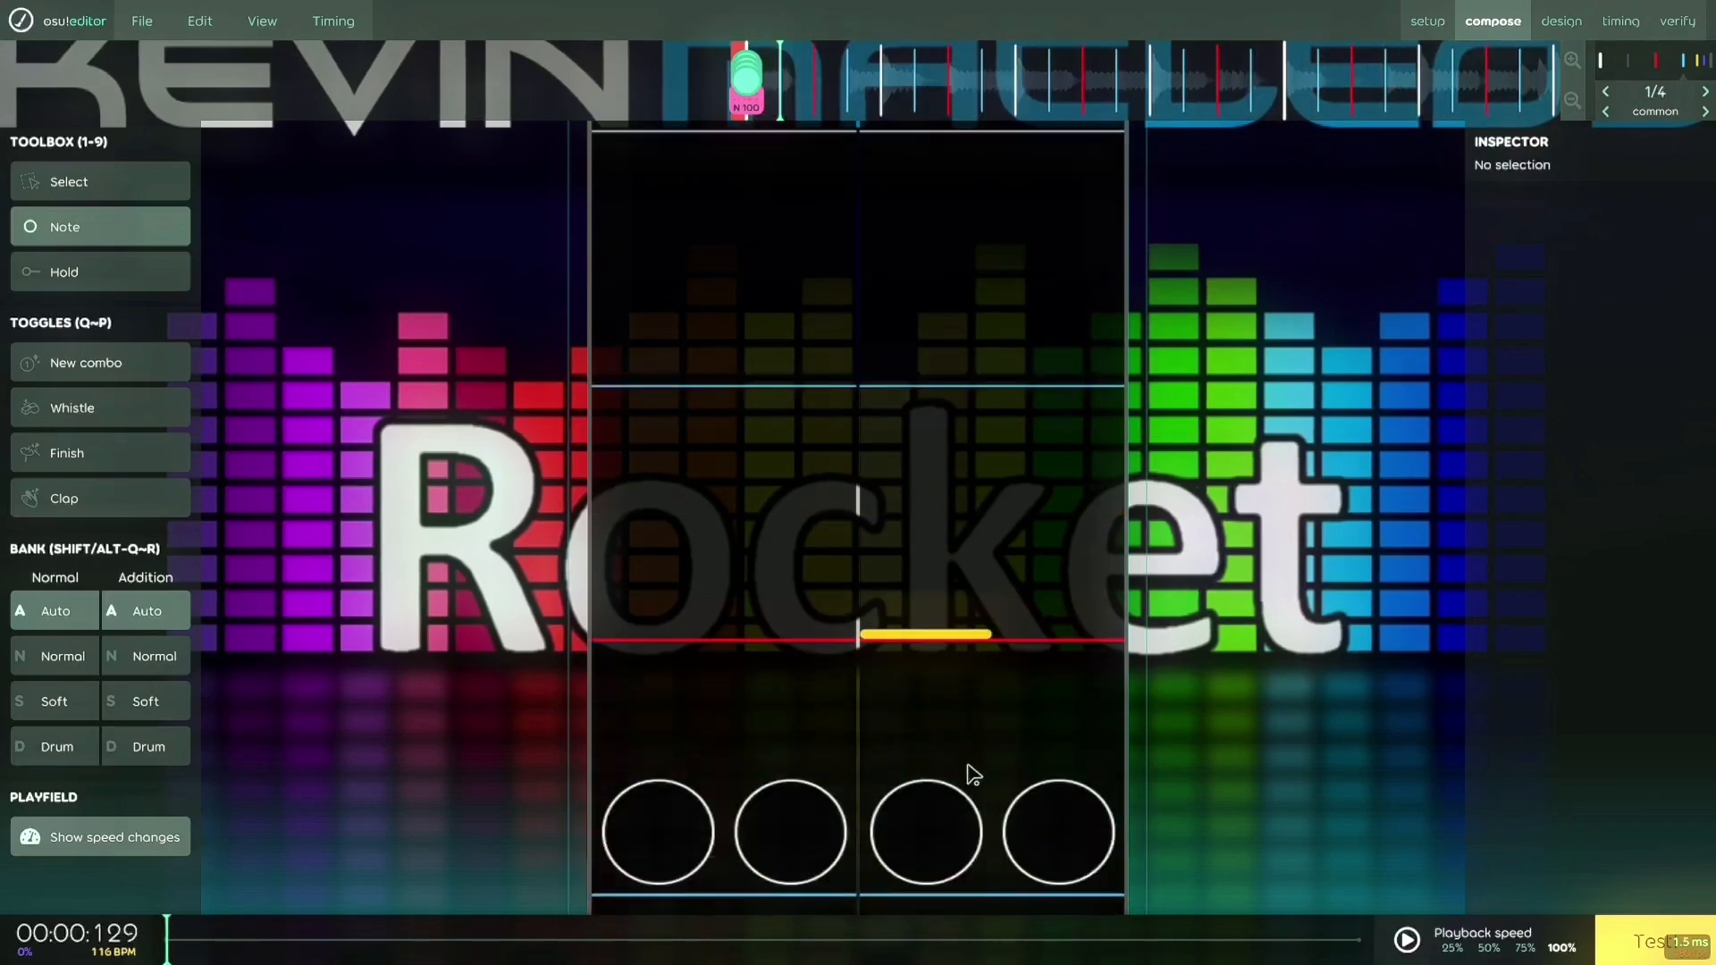
pyautogui.scroll(1, 1026, 778)
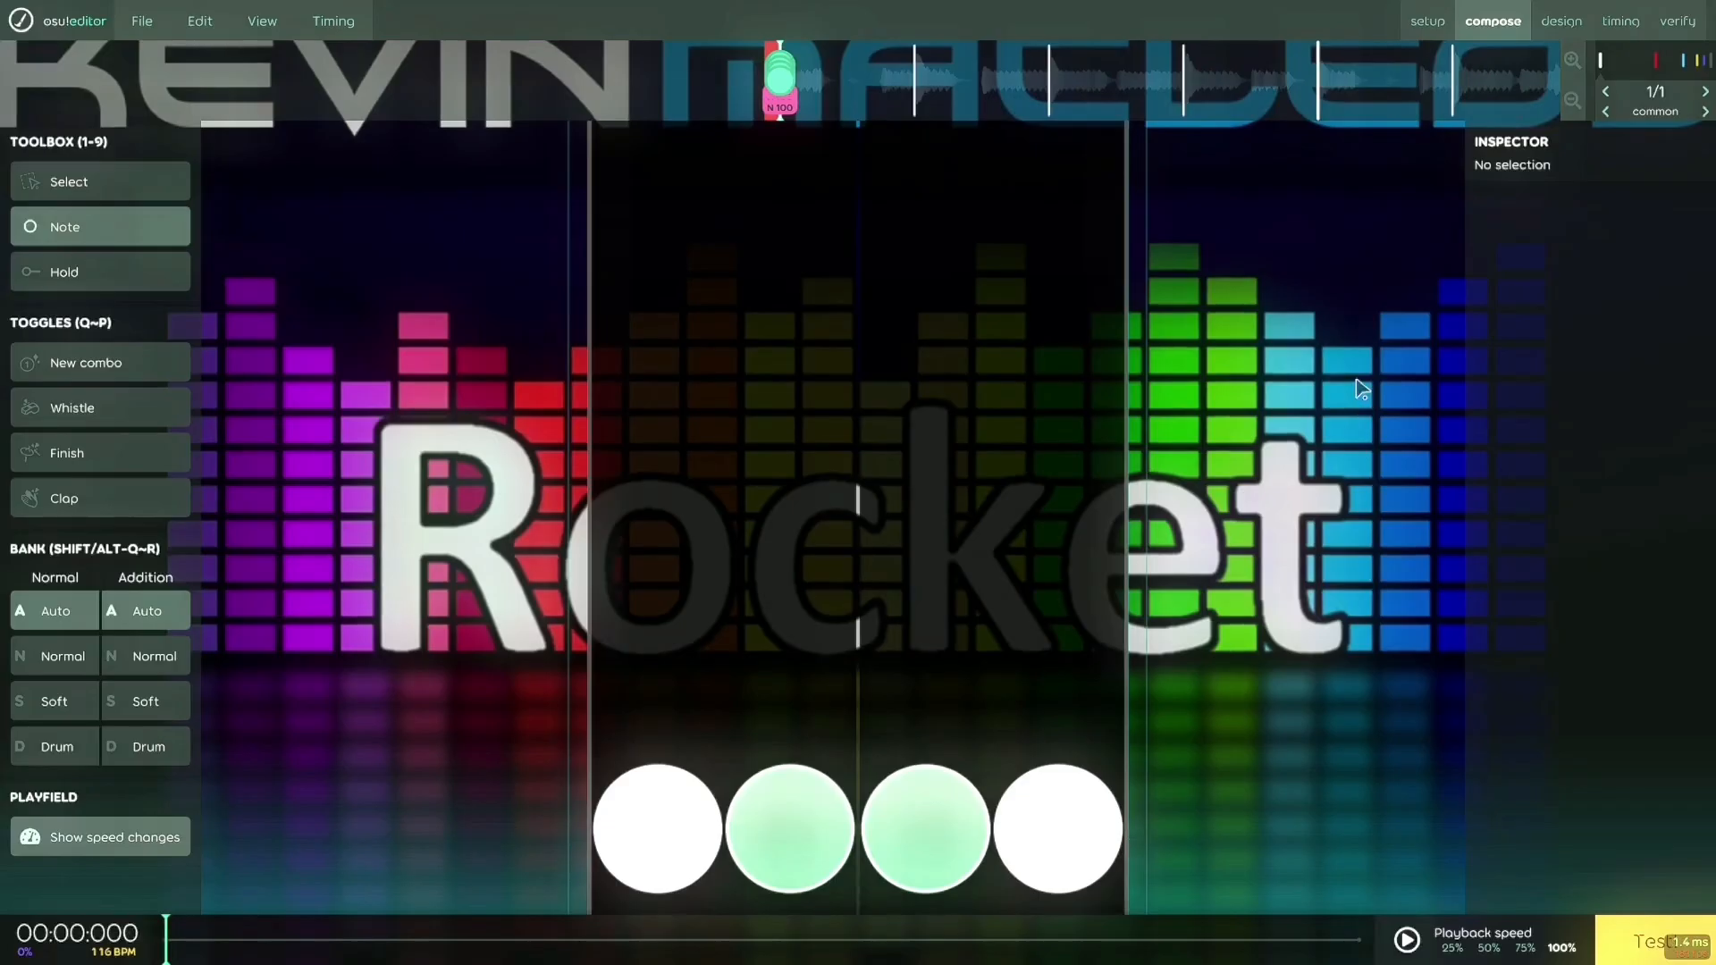
pyautogui.scroll(-3, 1667, 105)
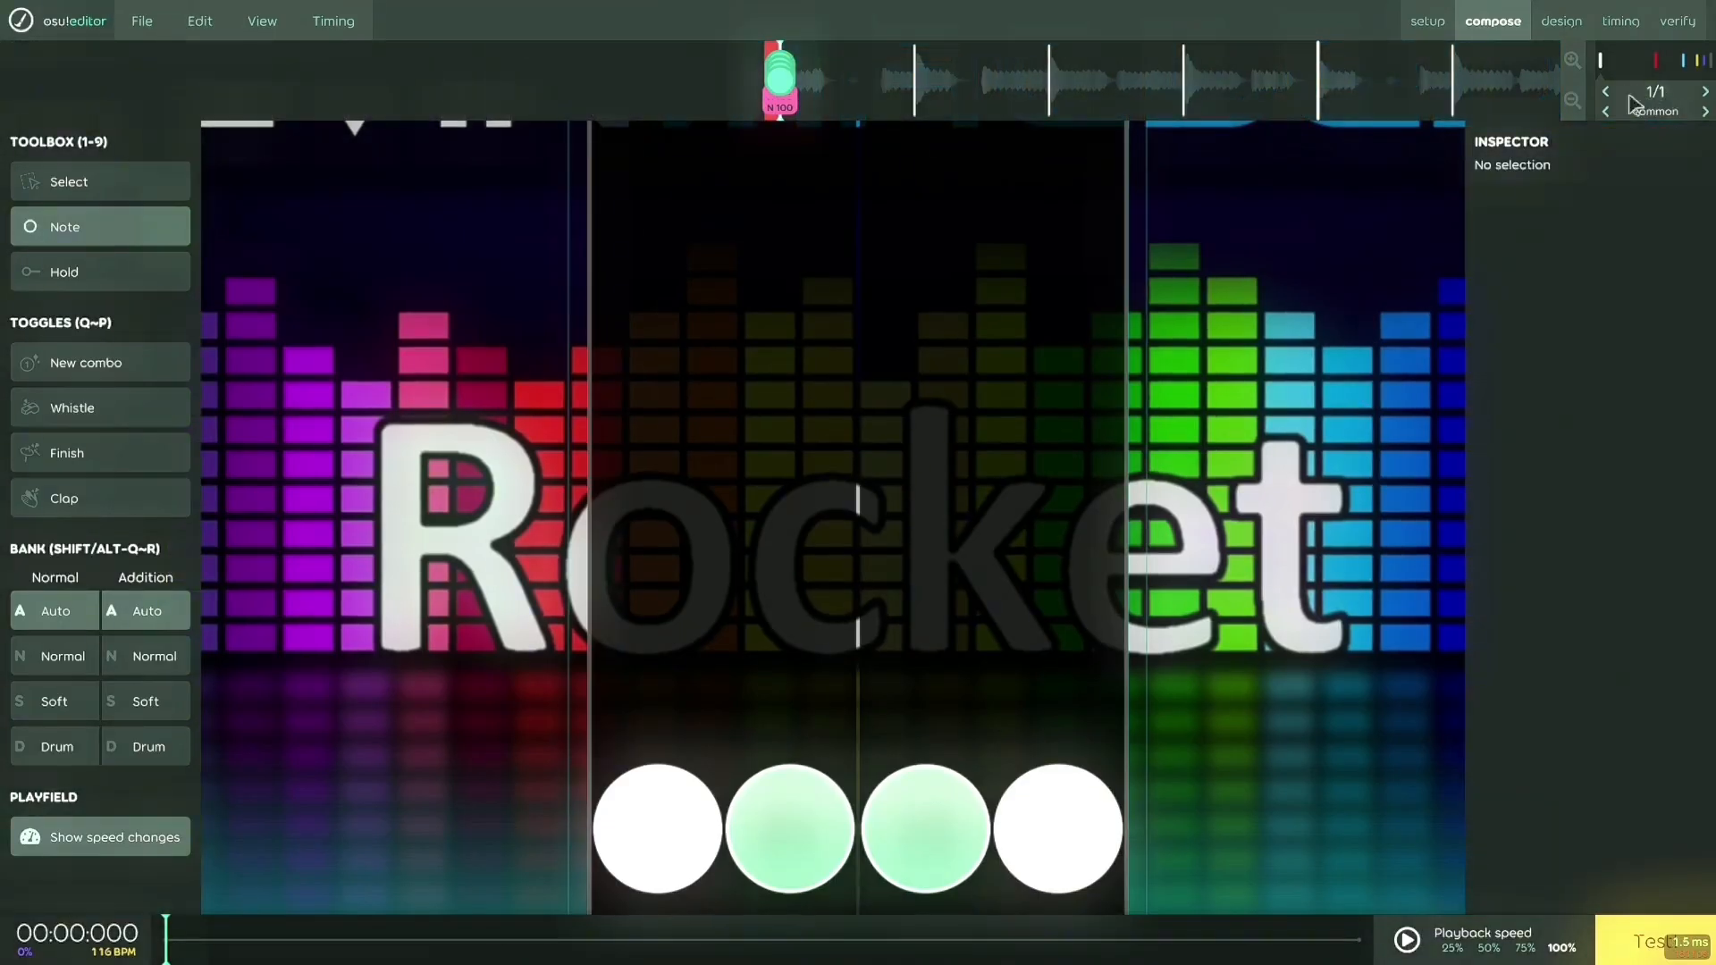
# Play the song's opening to hear where the beats fall, then return to the start
pyautogui.press('space')
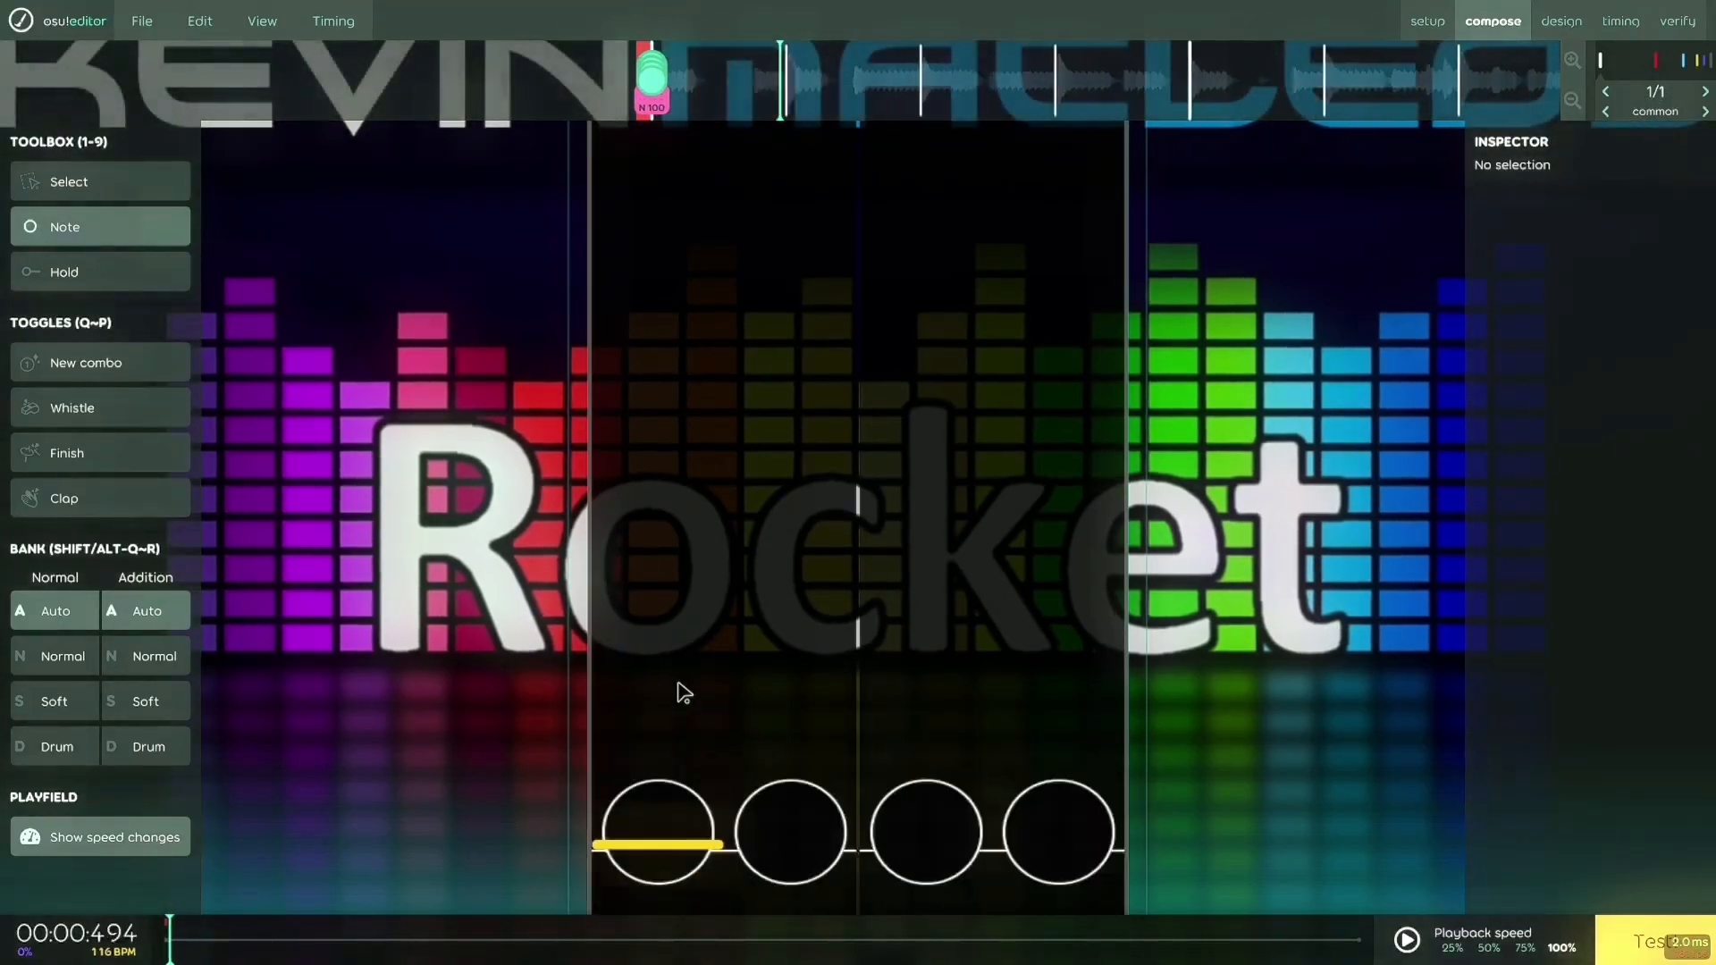
pyautogui.scroll(1, 684, 693)
pyautogui.press('space')
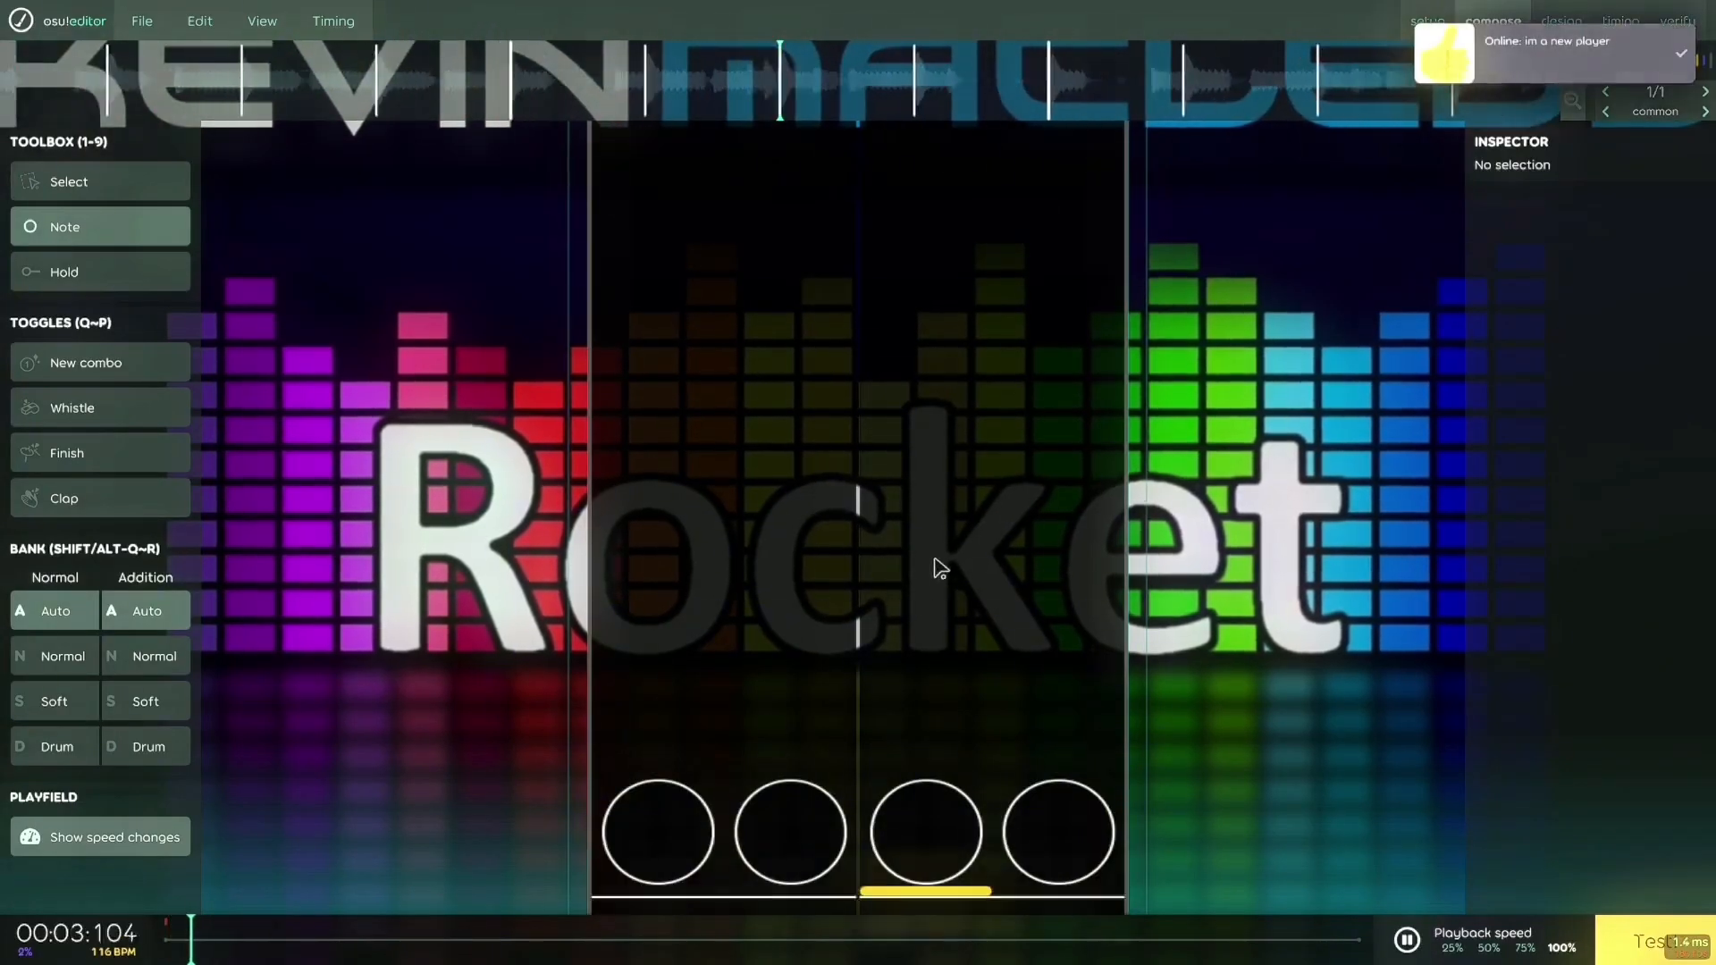
pyautogui.scroll(6, 965, 608)
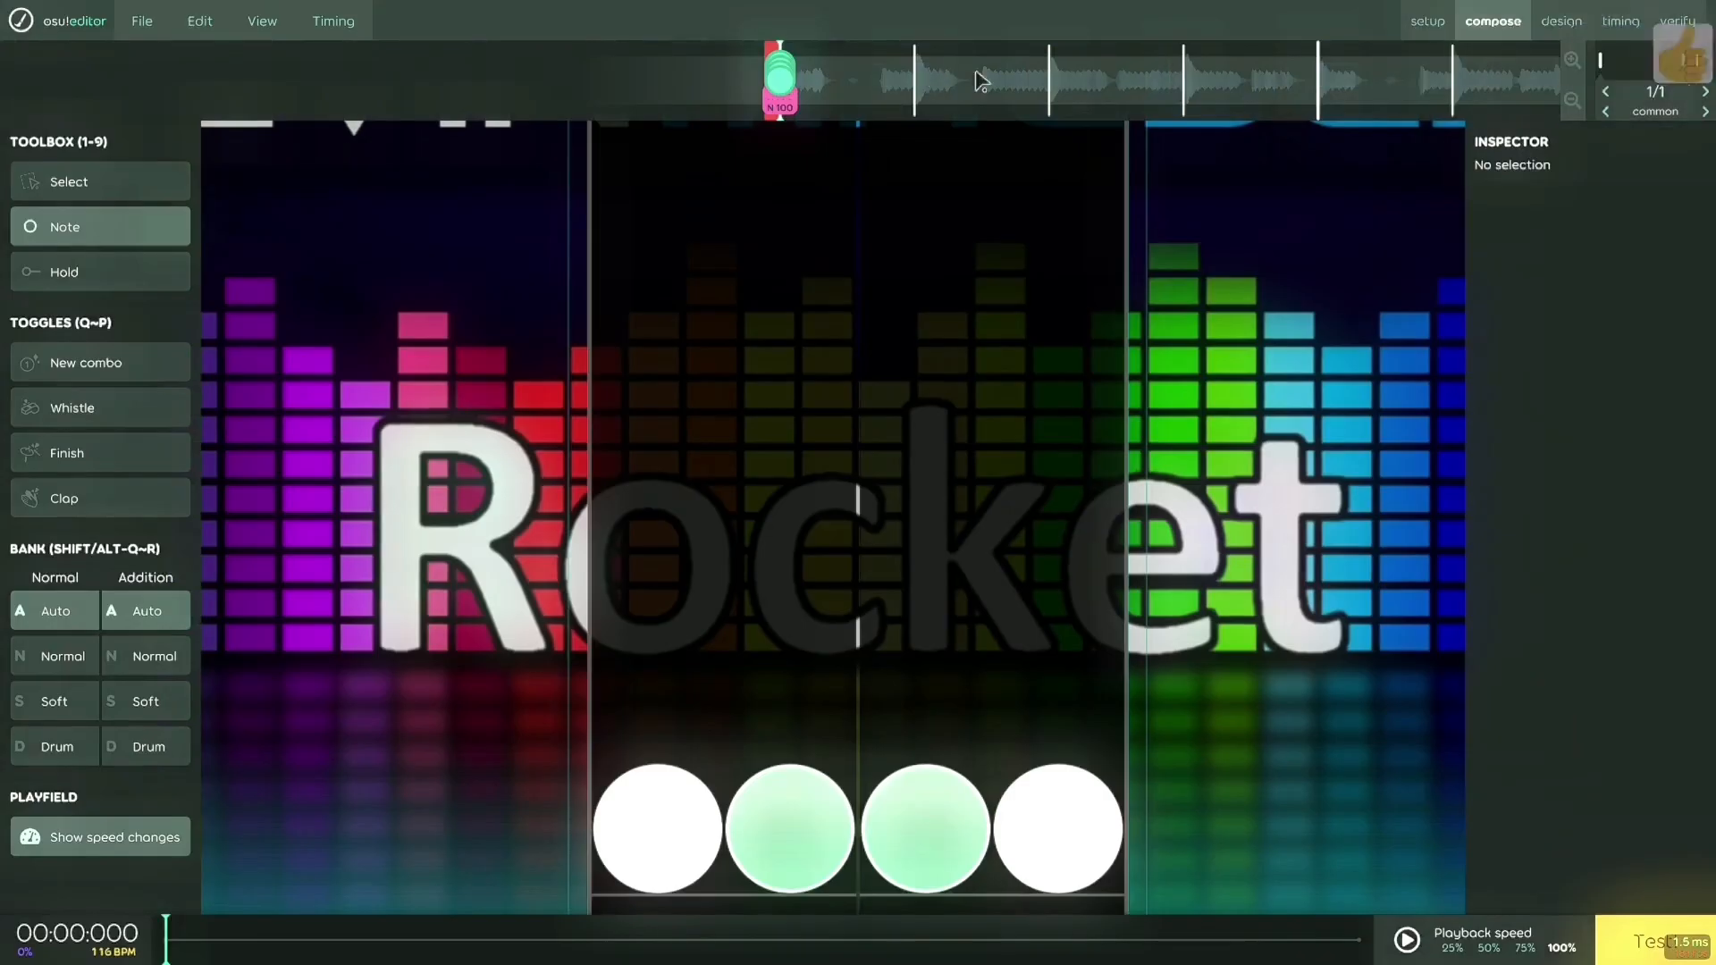
# Place a note in each of the four columns on the second beat at 00:00:517
pyautogui.scroll(-1, 846, 483)
pyautogui.click(709, 894)
pyautogui.click(808, 843)
pyautogui.click(925, 826)
pyautogui.click(1037, 807)
pyautogui.scroll(1, 1039, 808)
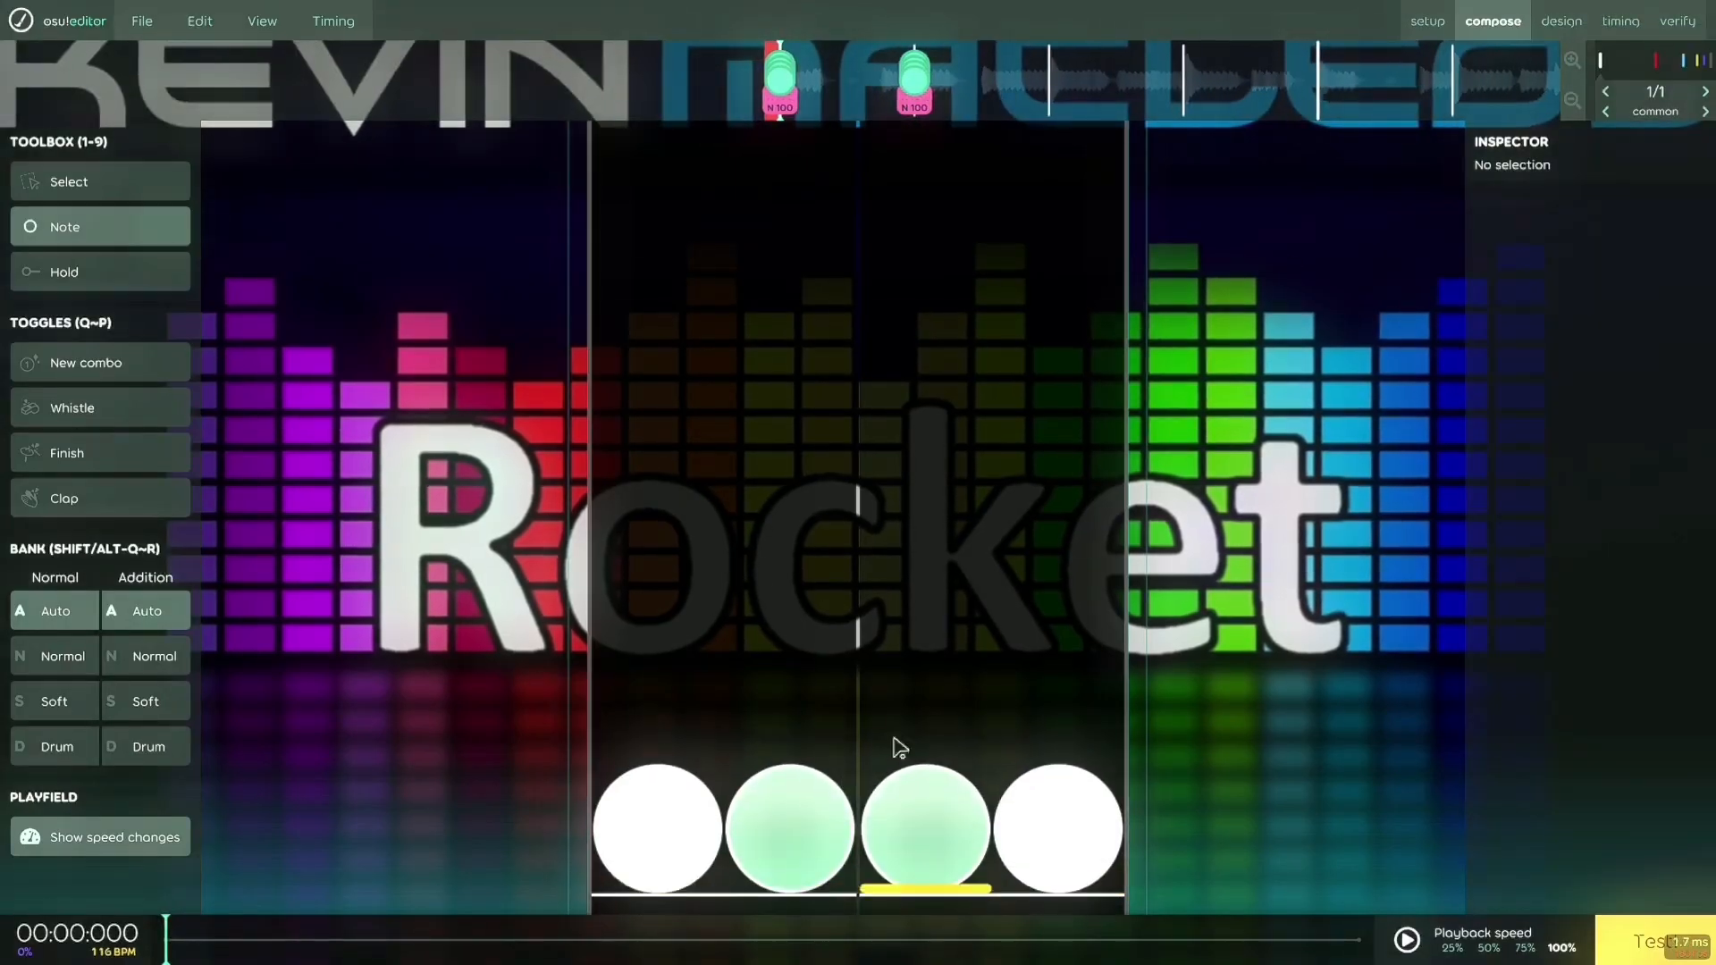
# Play ahead to the third beat, place a note in each of the four columns on it, and go back
pyautogui.press('space')
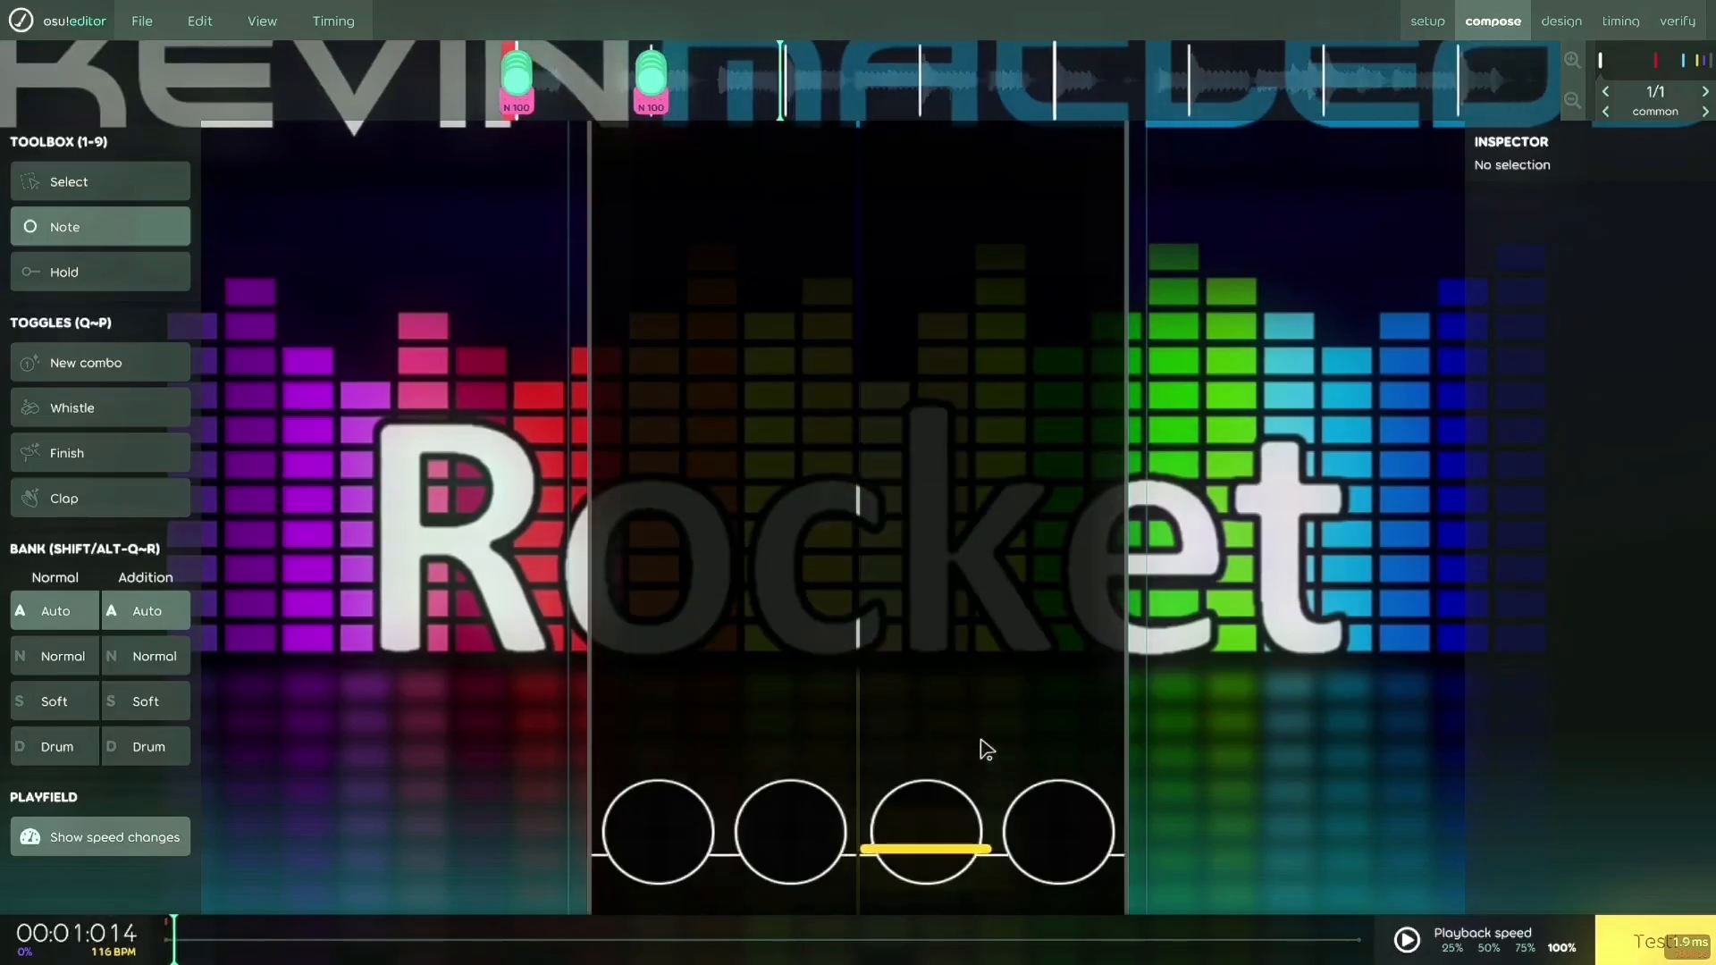
pyautogui.click(654, 804)
pyautogui.click(791, 795)
pyautogui.click(929, 782)
pyautogui.click(1053, 781)
pyautogui.scroll(2, 1053, 781)
# Replay the opening and place a note in each of the four columns on the fourth beat at 00:01:551
pyautogui.press('space')
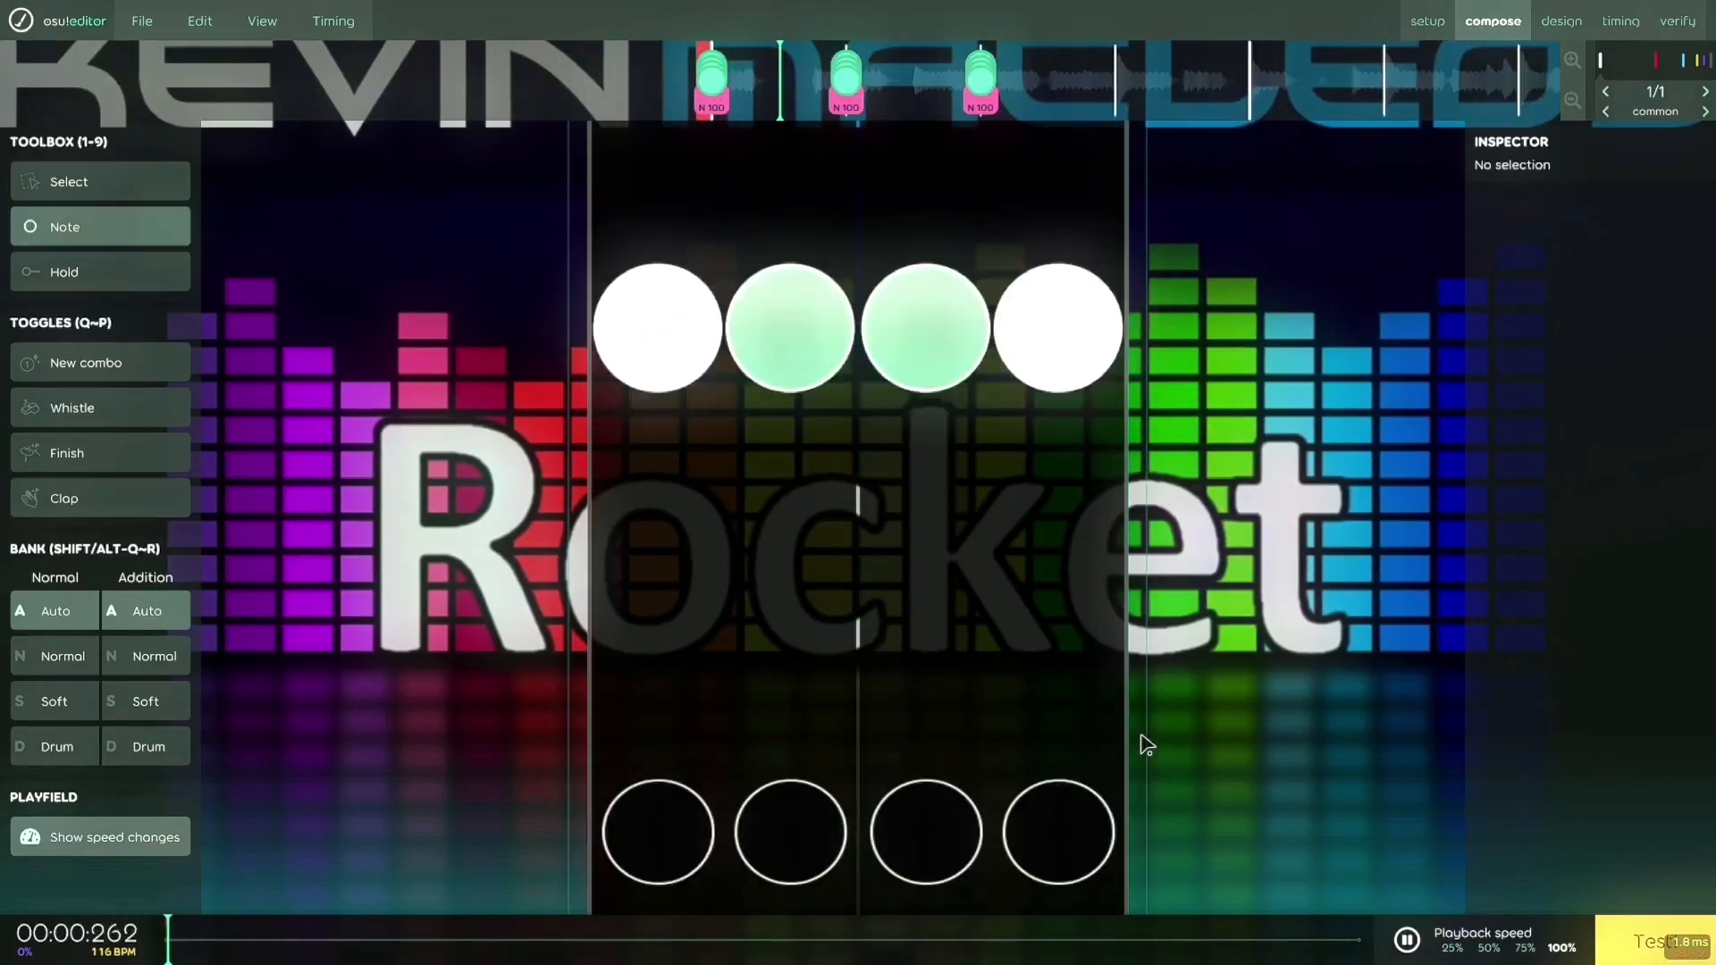
pyautogui.press('space')
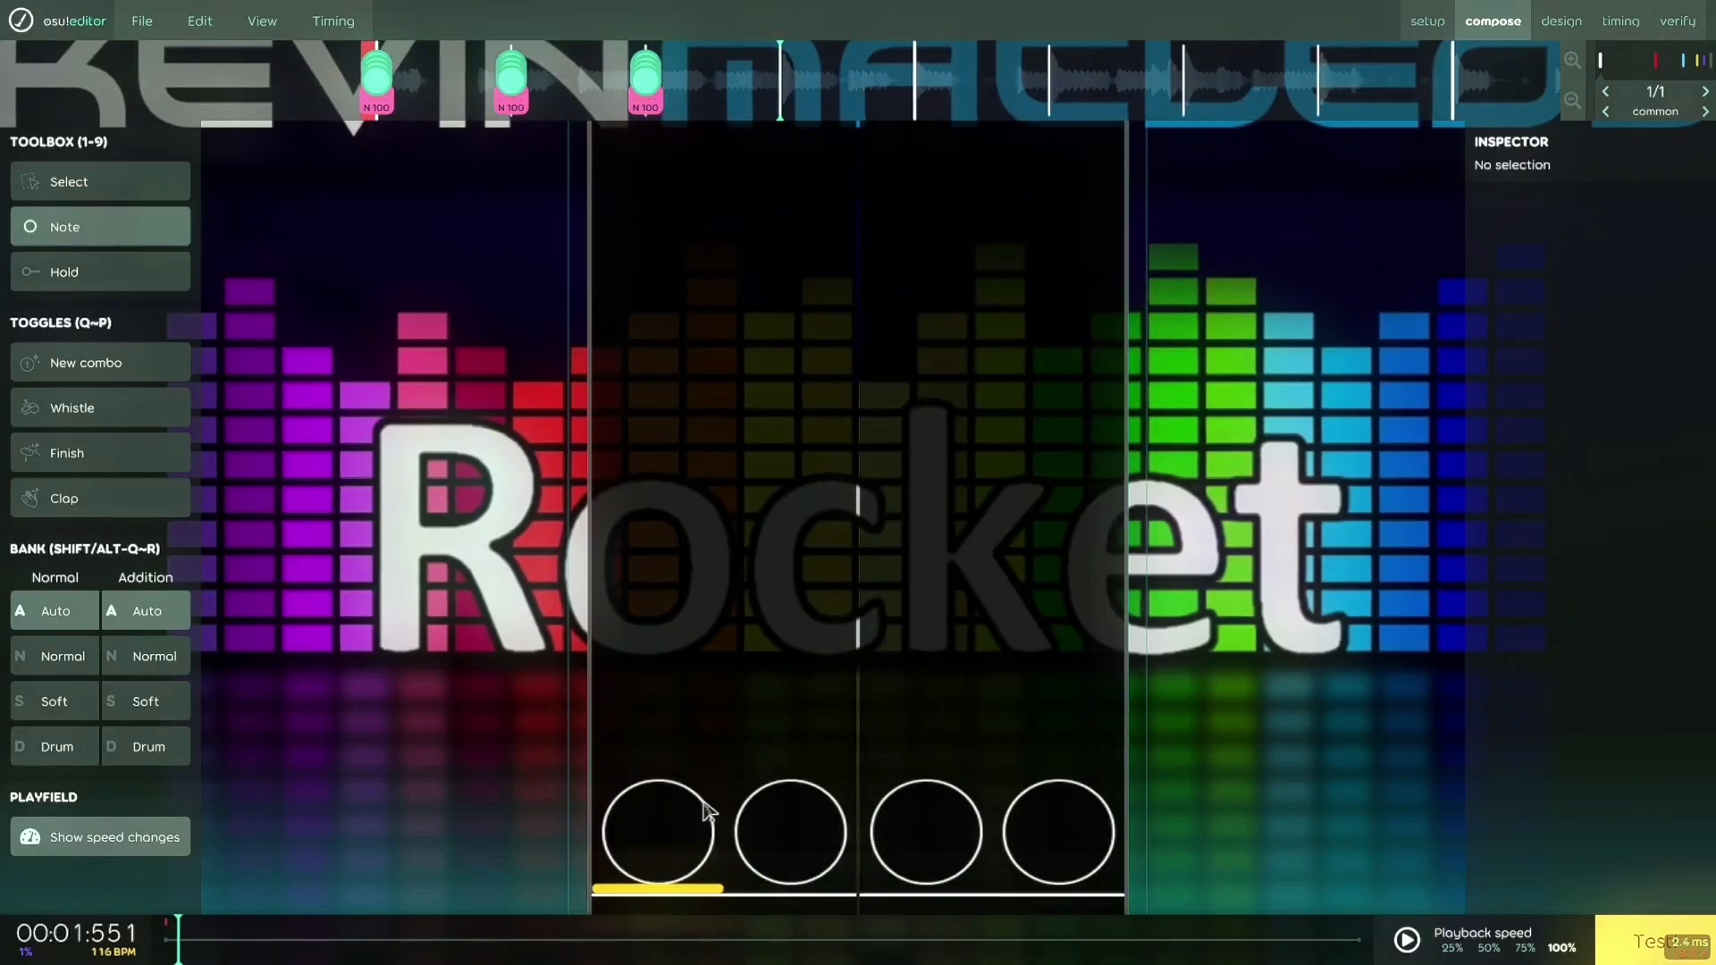
pyautogui.click(658, 833)
pyautogui.click(790, 833)
pyautogui.click(925, 832)
pyautogui.click(1031, 835)
pyautogui.scroll(2, 1155, 840)
pyautogui.scroll(1, 1154, 840)
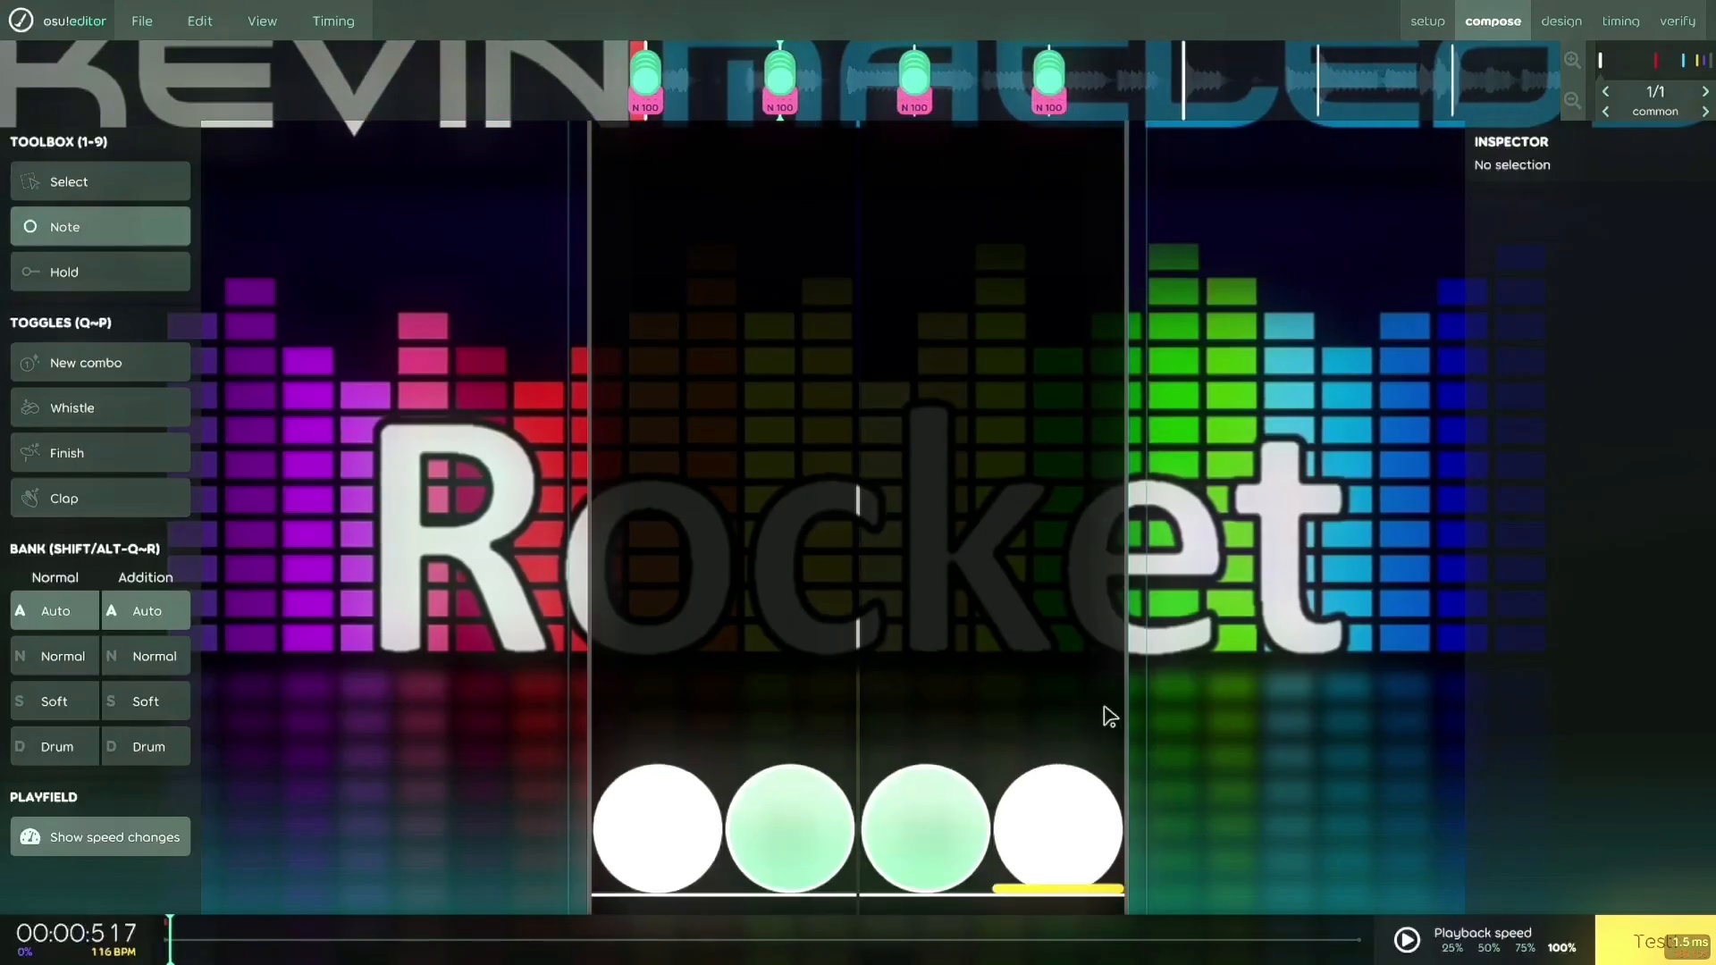
# Replay from the song's start and place a note in each of the four columns at 00:02:068
pyautogui.hotkey('ctrl', 'o')
pyautogui.moveTo(544, 533); pyautogui.dragTo(572, 569)
pyautogui.press('Home')
pyautogui.press('space')
pyautogui.press('space')
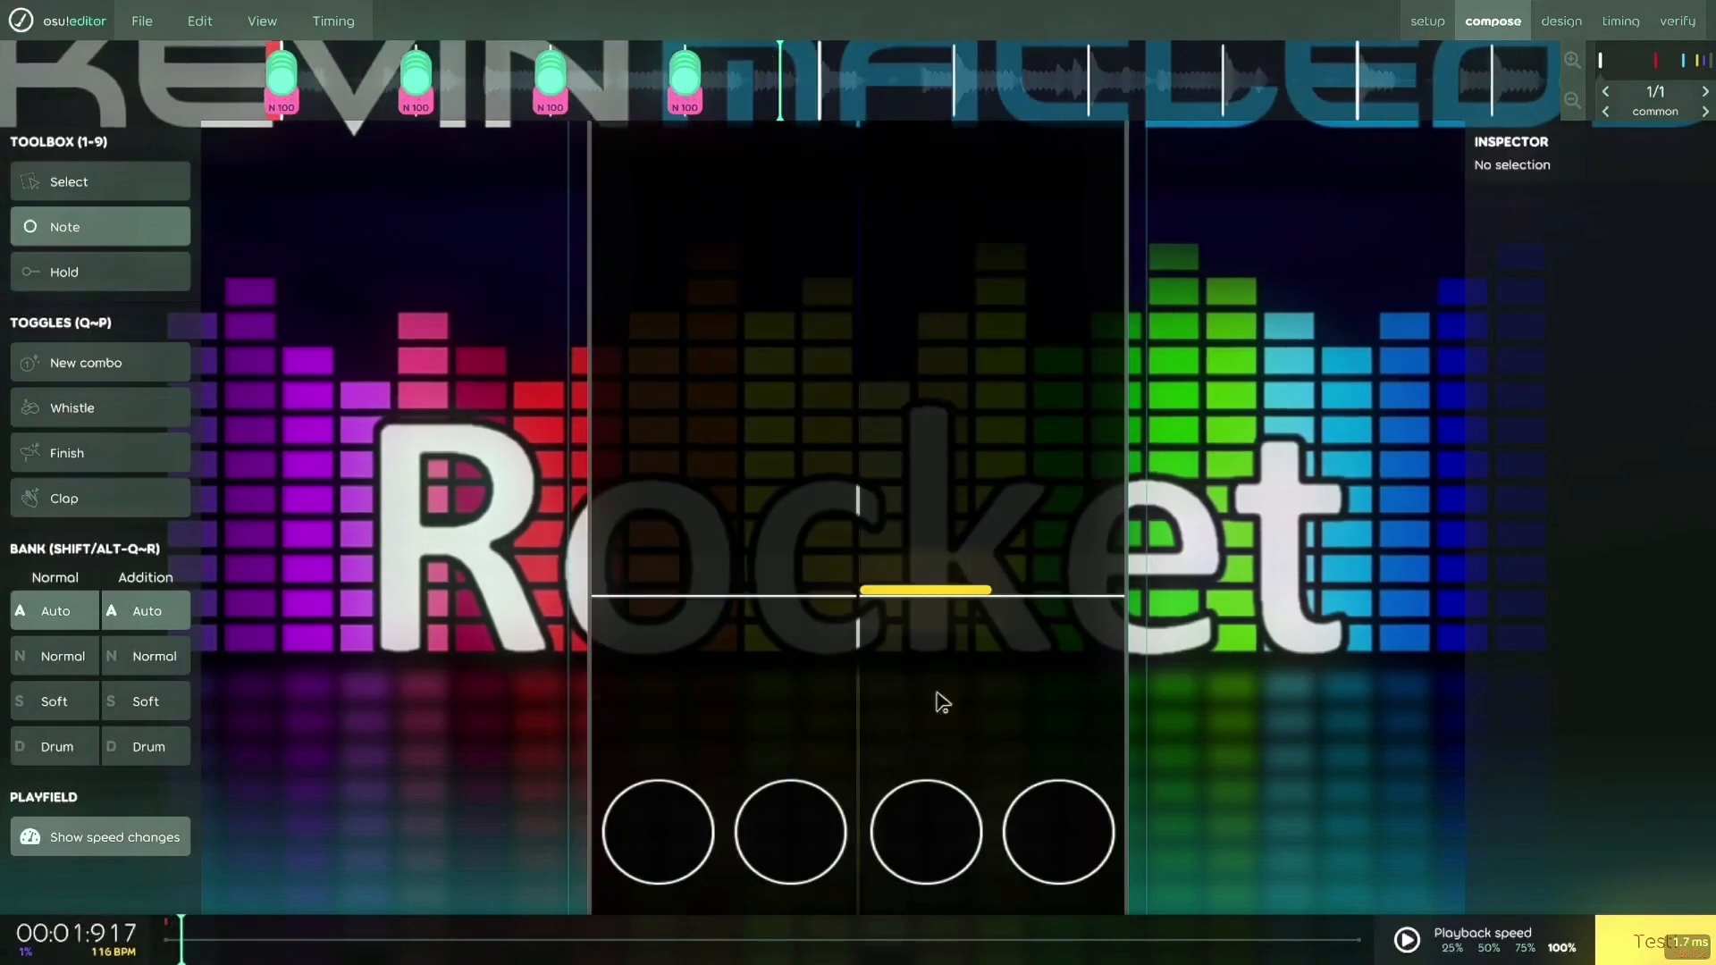
pyautogui.scroll(-1, 1073, 804)
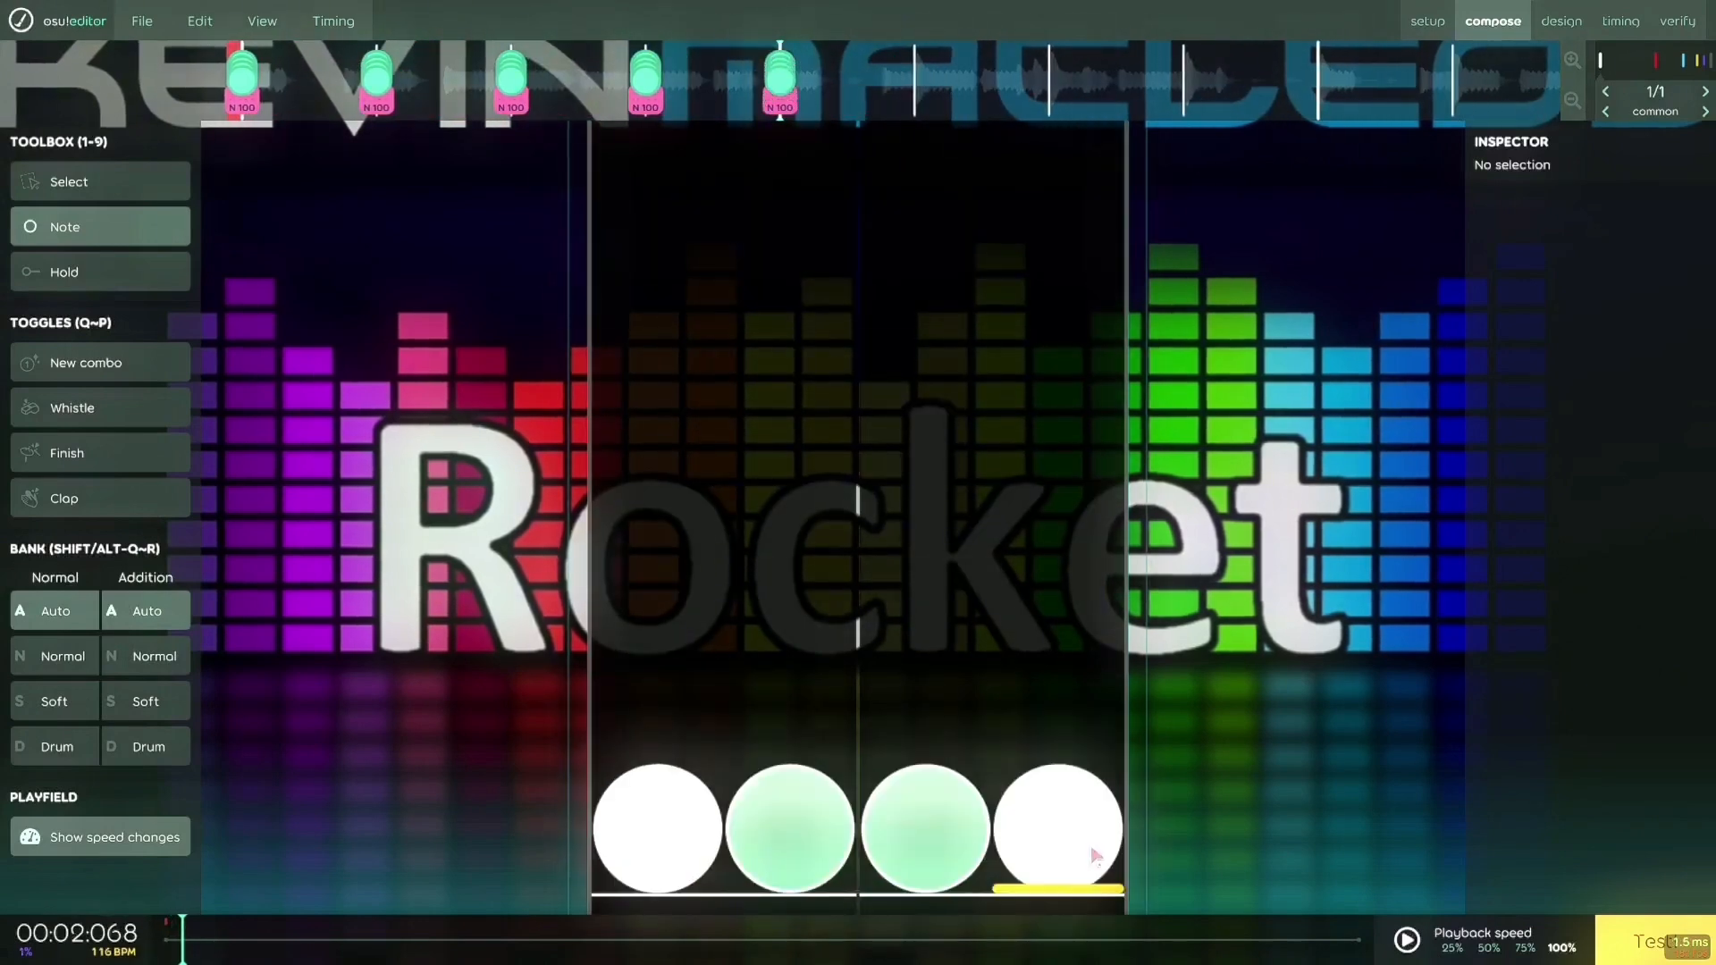
# Listen onward and place notes in all four columns on each of the two beats following 00:02:068
pyautogui.press('space')
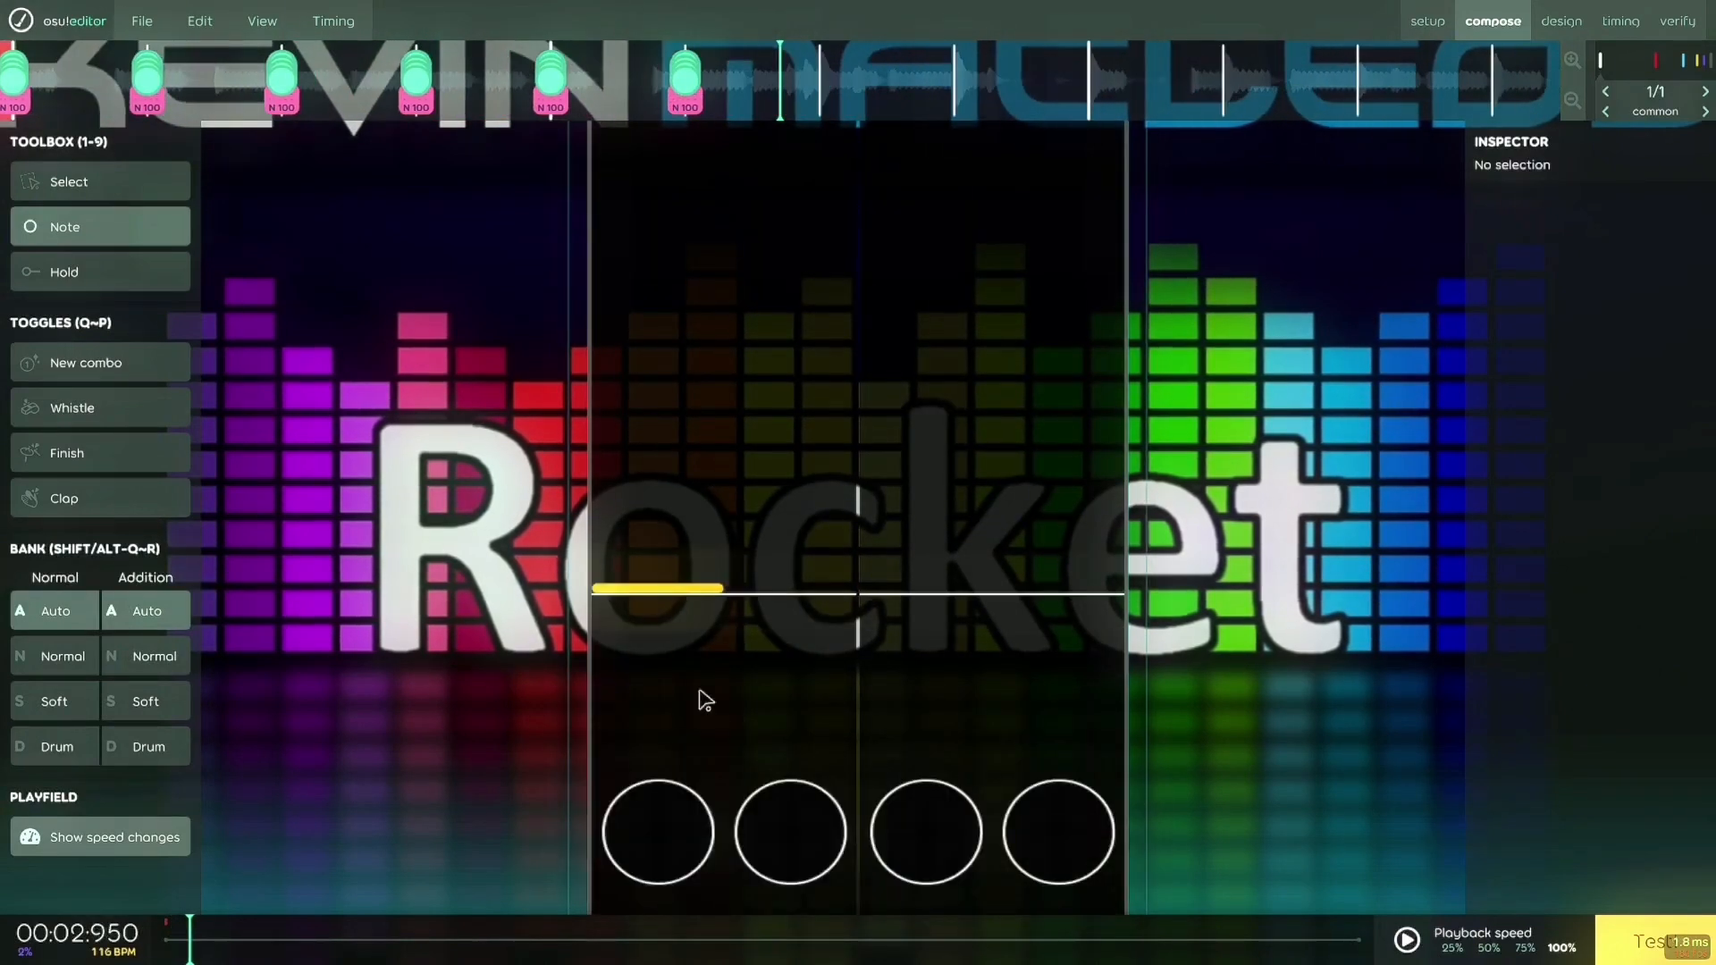
pyautogui.press('space')
pyautogui.press('d')
pyautogui.press('f')
pyautogui.press('j')
pyautogui.press('k')
pyautogui.scroll(-1, 733, 767)
pyautogui.scroll(-1, 793, 823)
# Place notes in all four columns on the next two beats, ending at 00:04:137
pyautogui.press('d')
pyautogui.press('f')
pyautogui.press('j')
pyautogui.scroll(-2, 1015, 823)
pyautogui.click(699, 684)
pyautogui.scroll(-1, 699, 684)
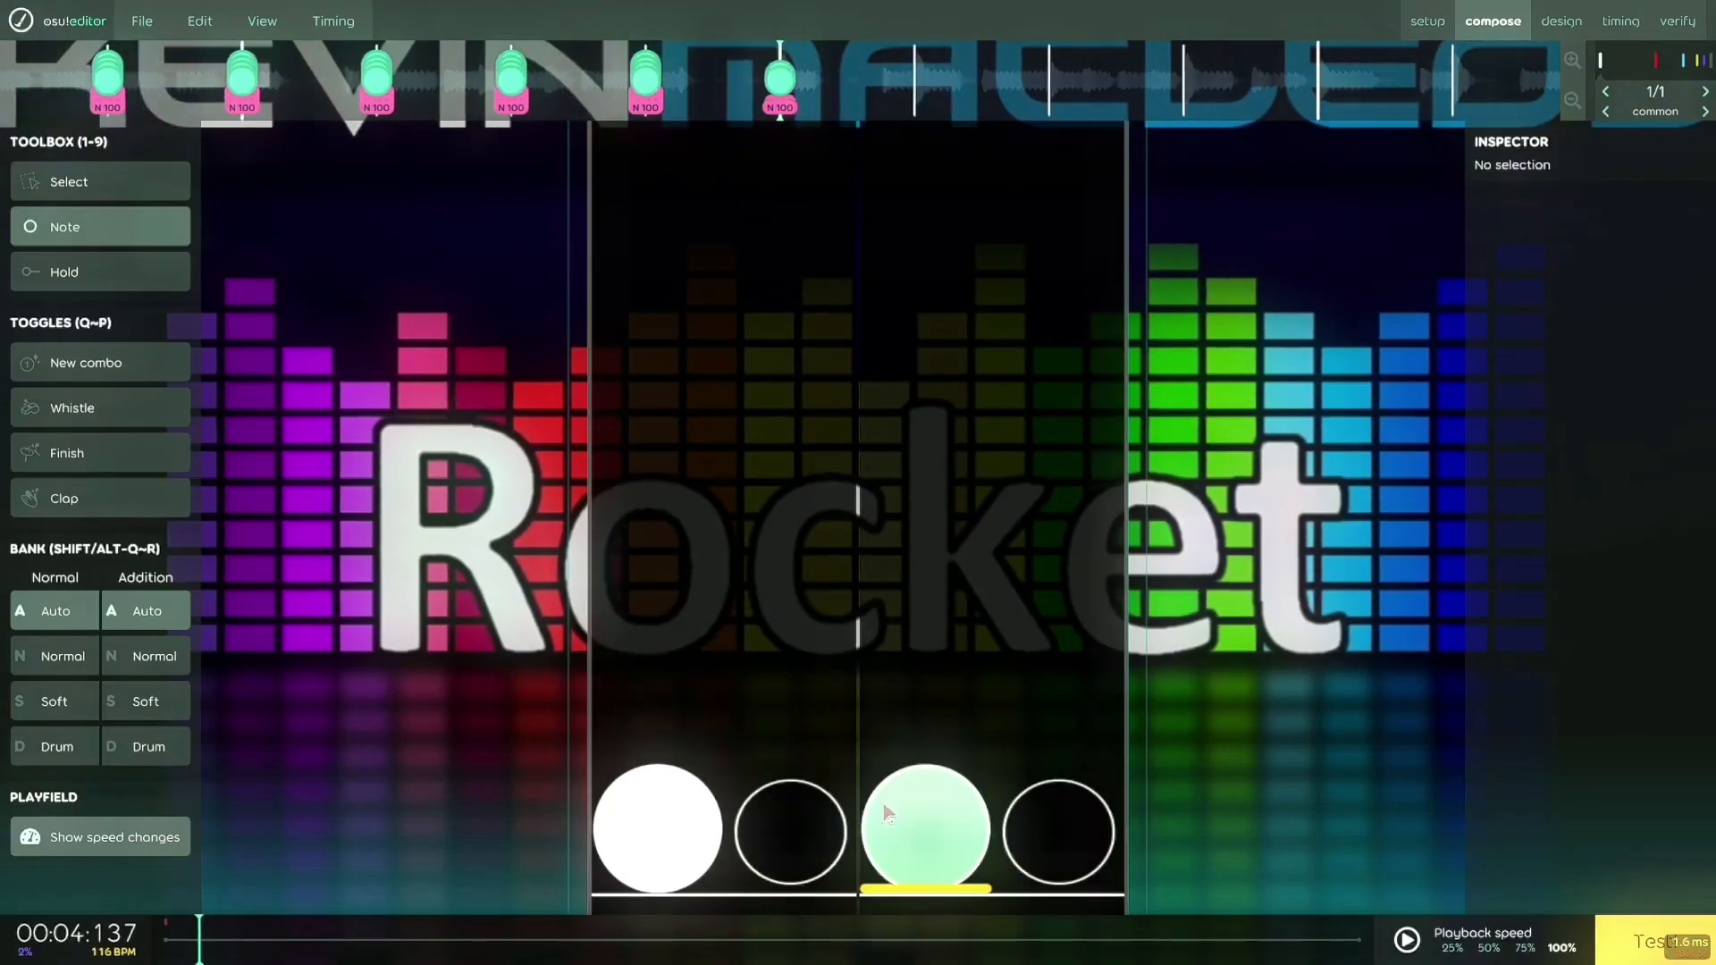
pyautogui.click(791, 822)
pyautogui.click(908, 822)
# Play the full-beat notes from the song's start to check their rhythm, then return to the start
pyautogui.scroll(-2, 1044, 817)
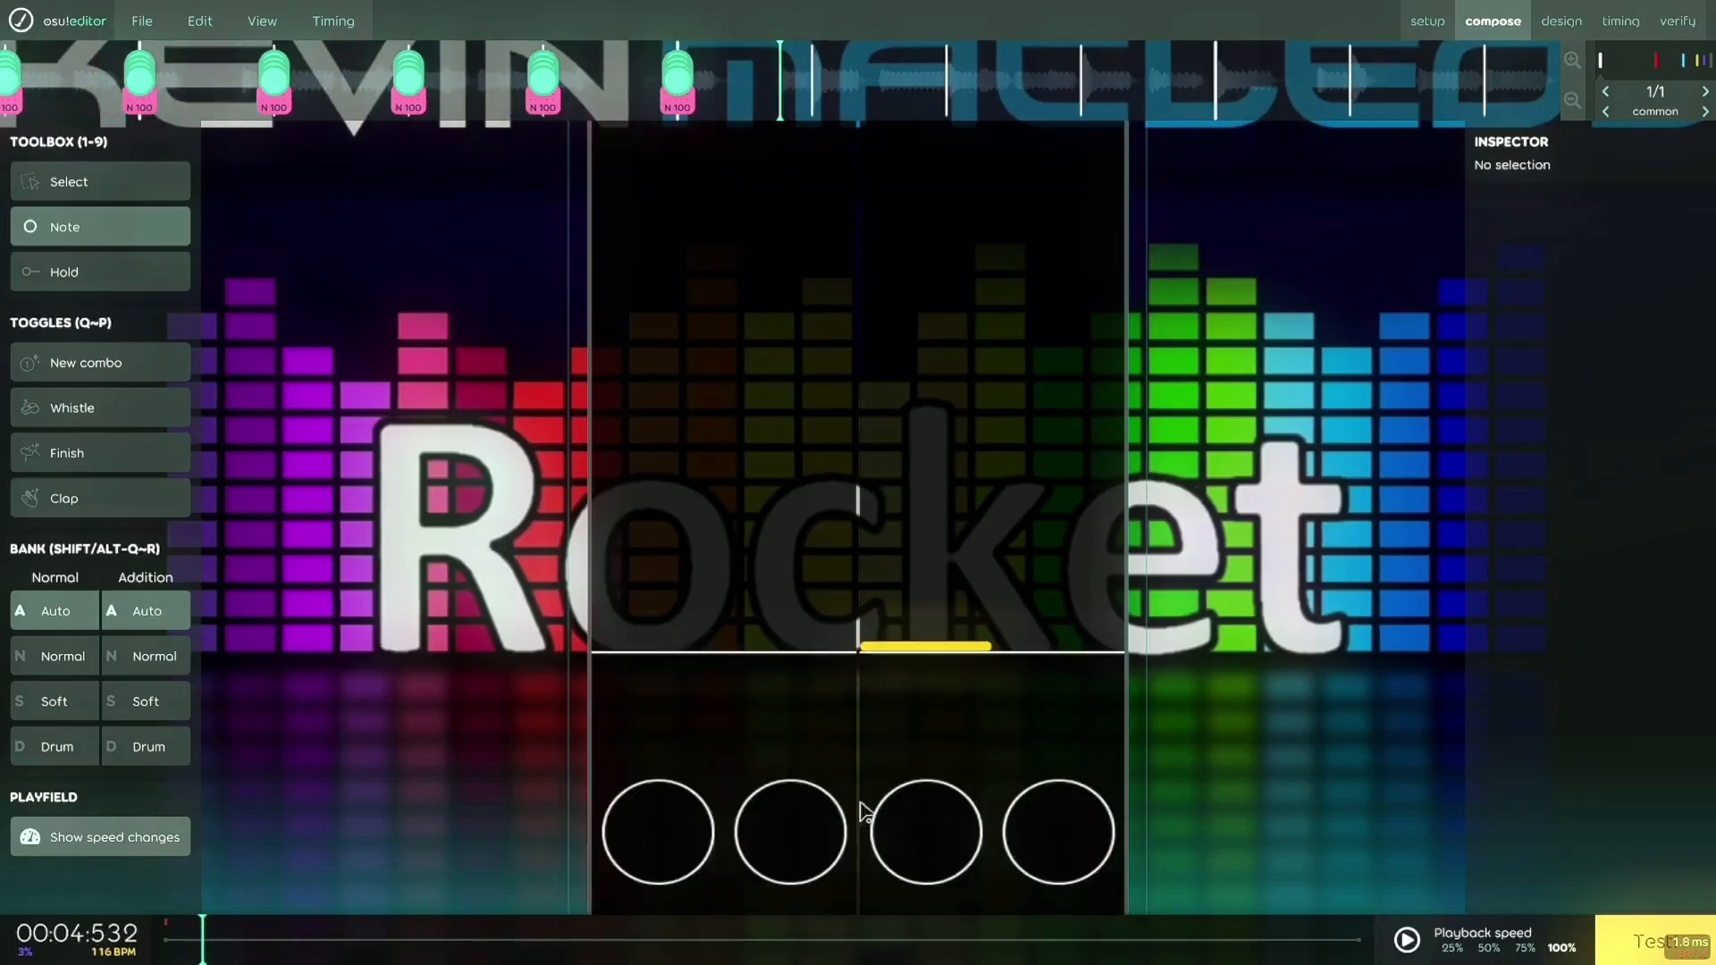
pyautogui.scroll(10, 625, 705)
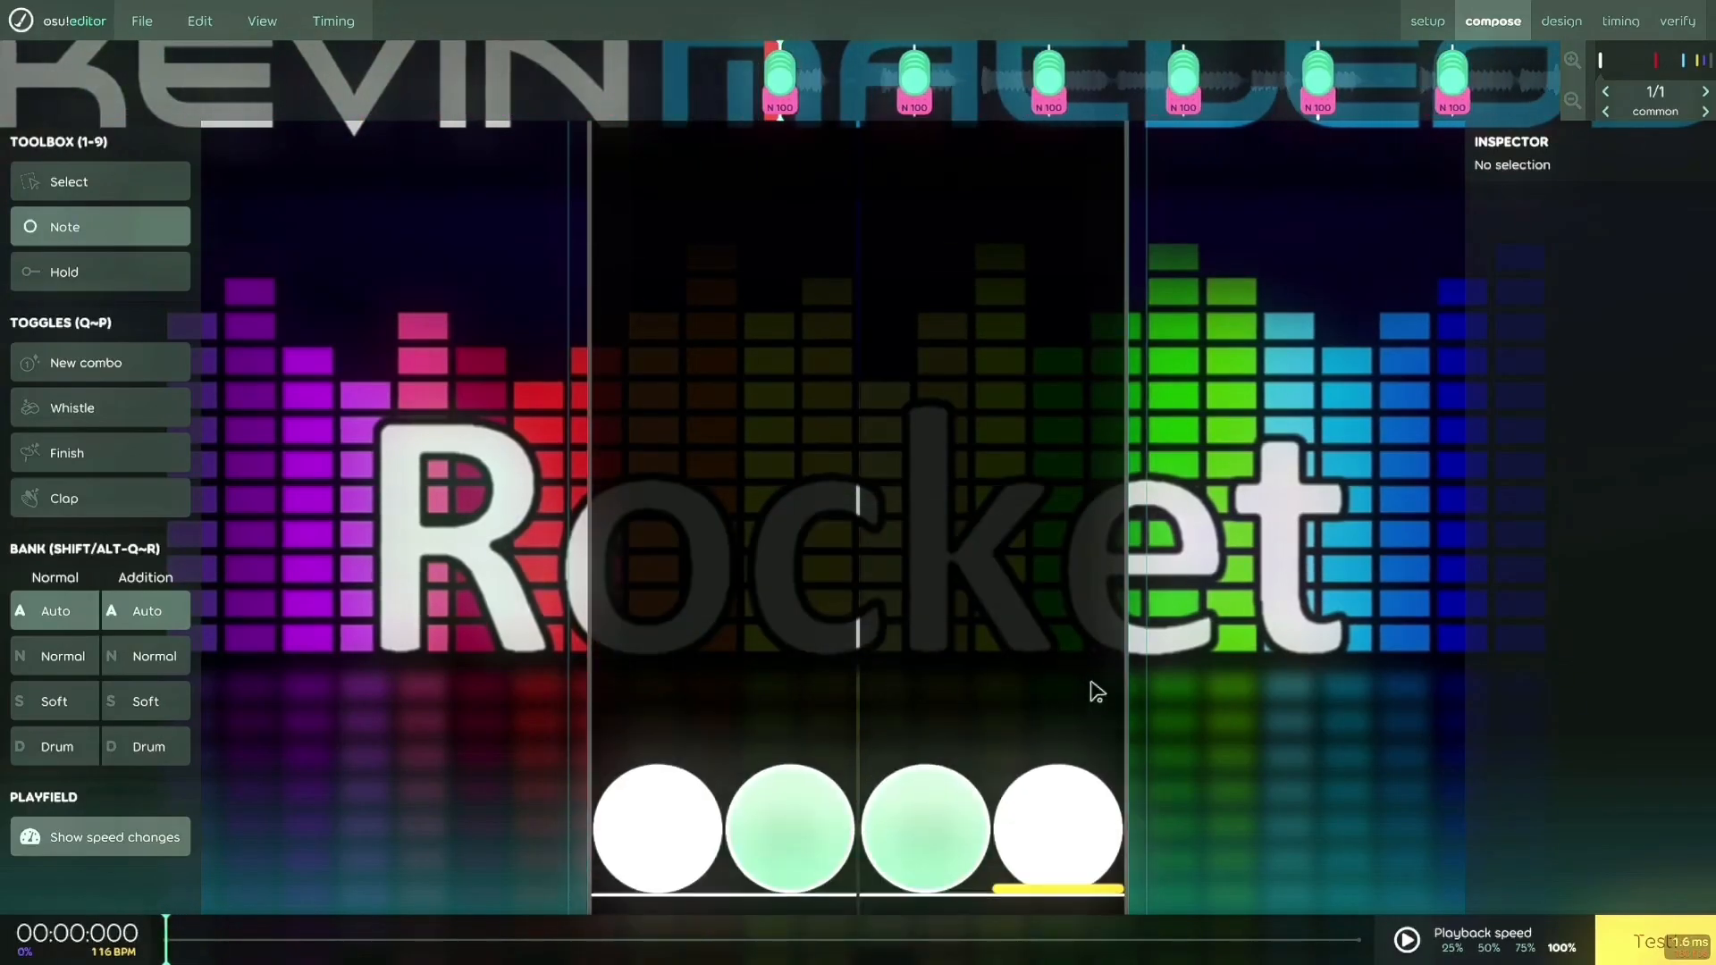
pyautogui.press('space')
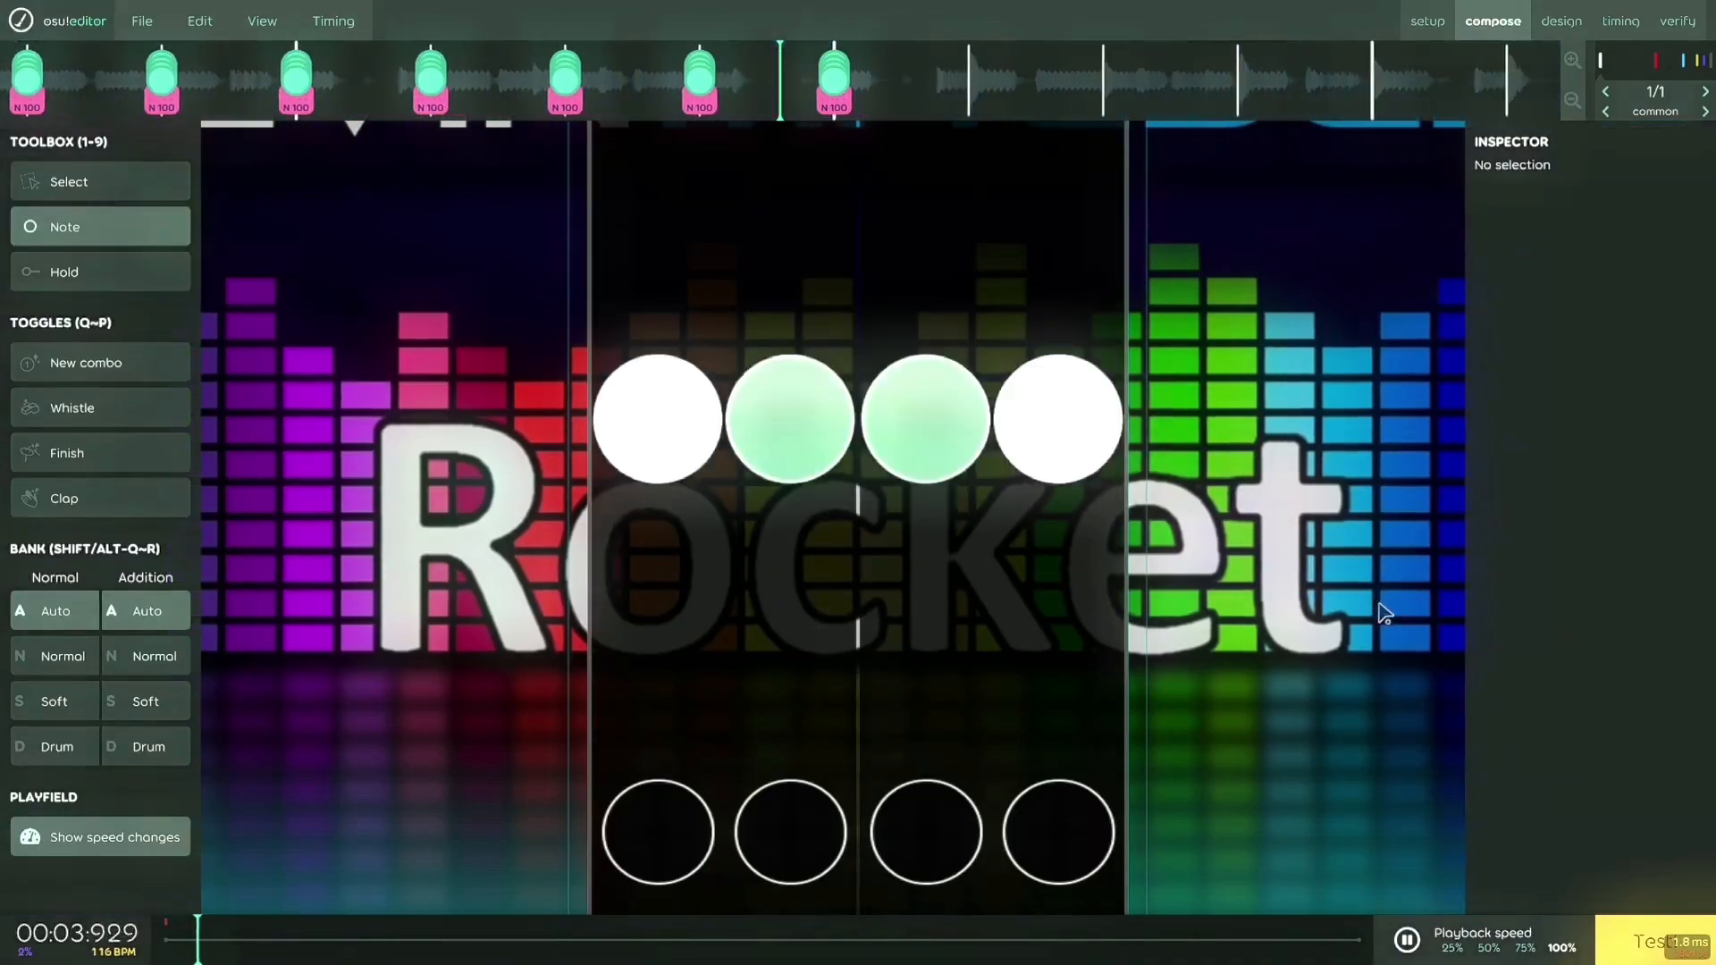
pyautogui.press('space')
pyautogui.press('Home')
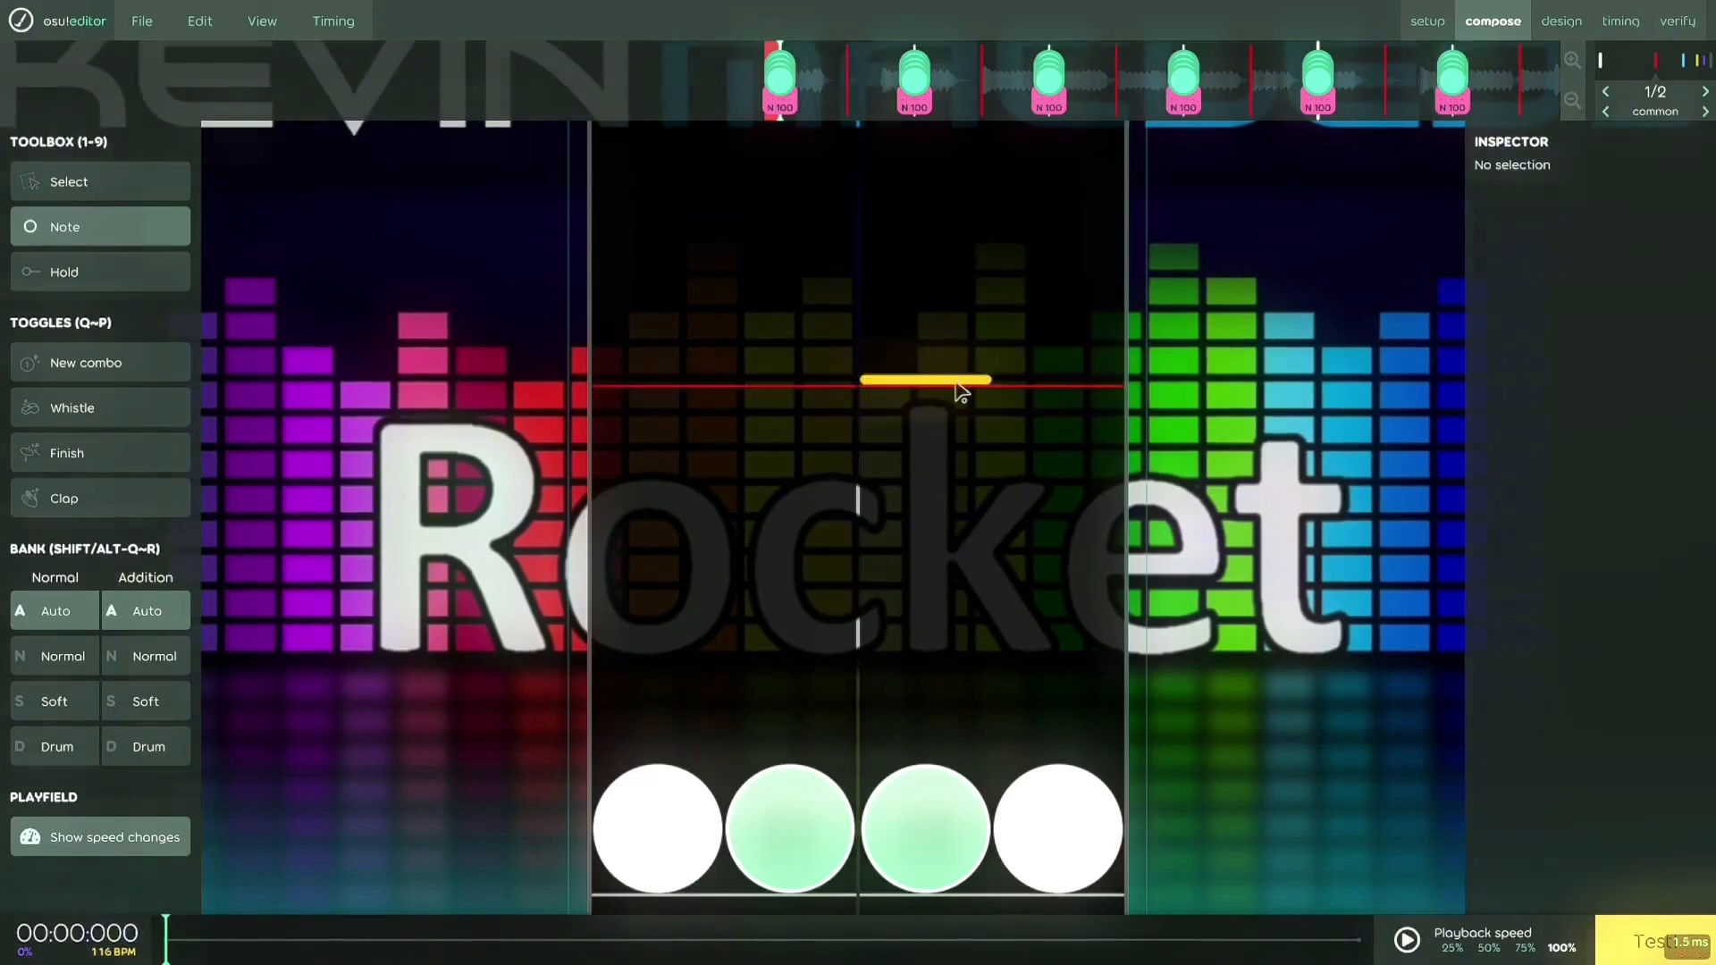
# With the beat snap divisor at 1/2, add notes in columns three and four at 00:00:258 and columns one and two at 00:00:775
pyautogui.scroll(-1, 1130, 496)
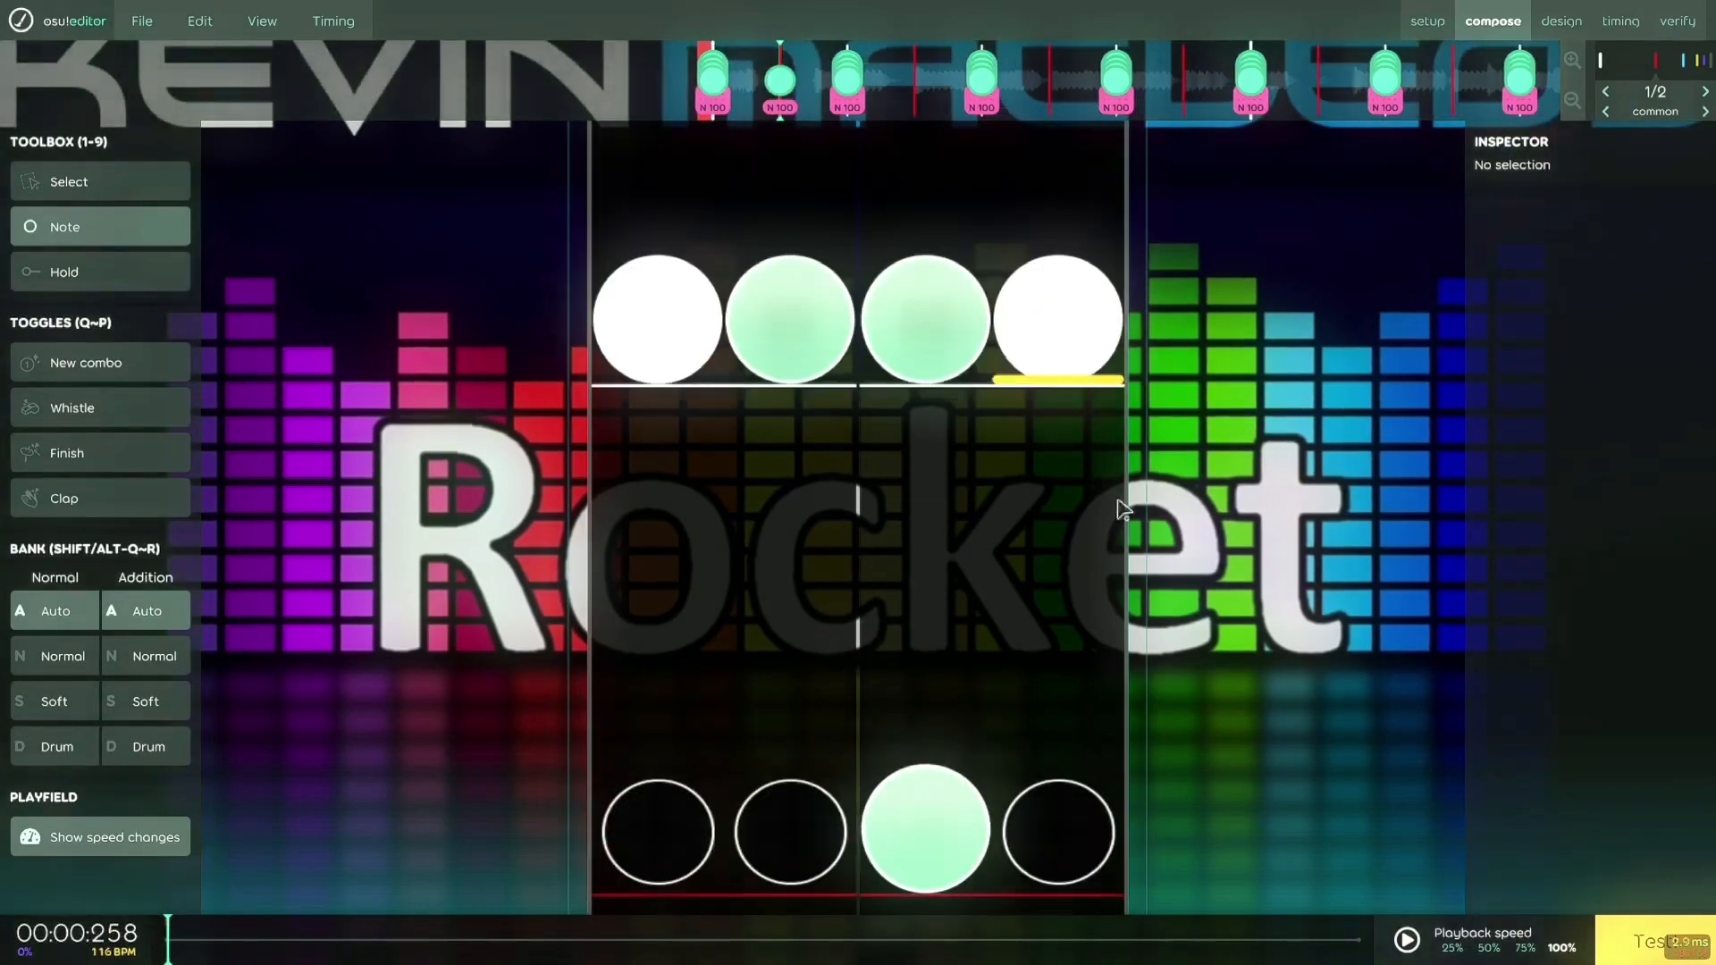
pyautogui.scroll(1, 1072, 775)
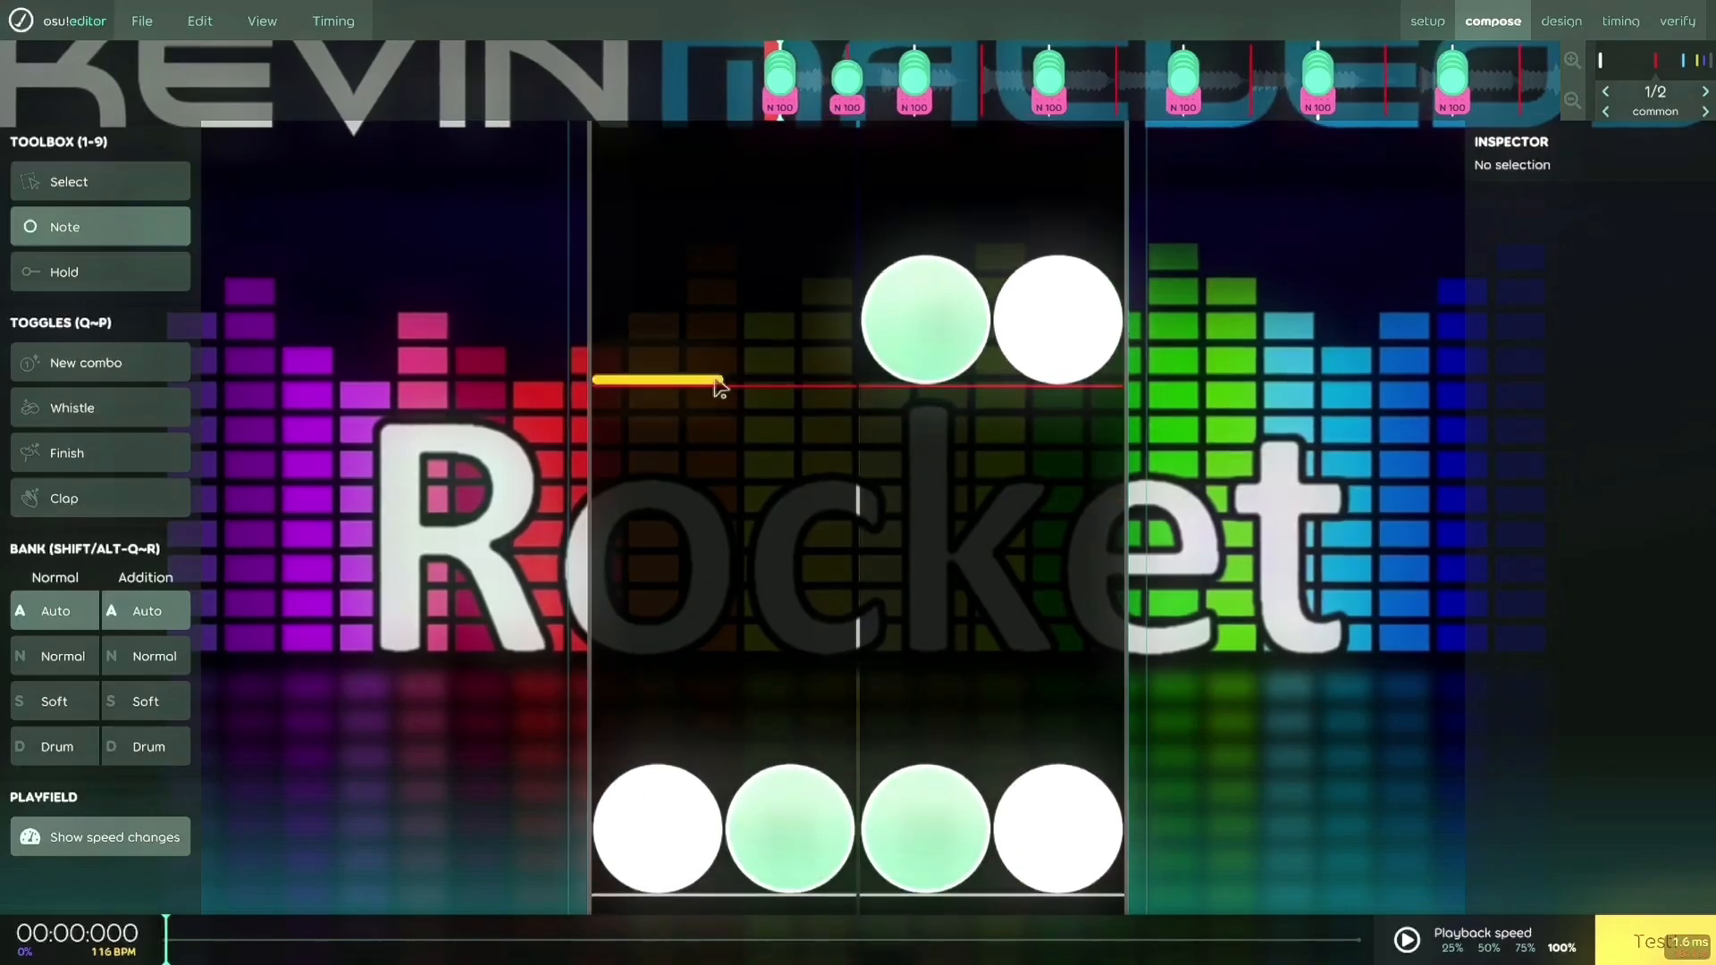
pyautogui.scroll(-3, 1026, 456)
pyautogui.click(671, 798)
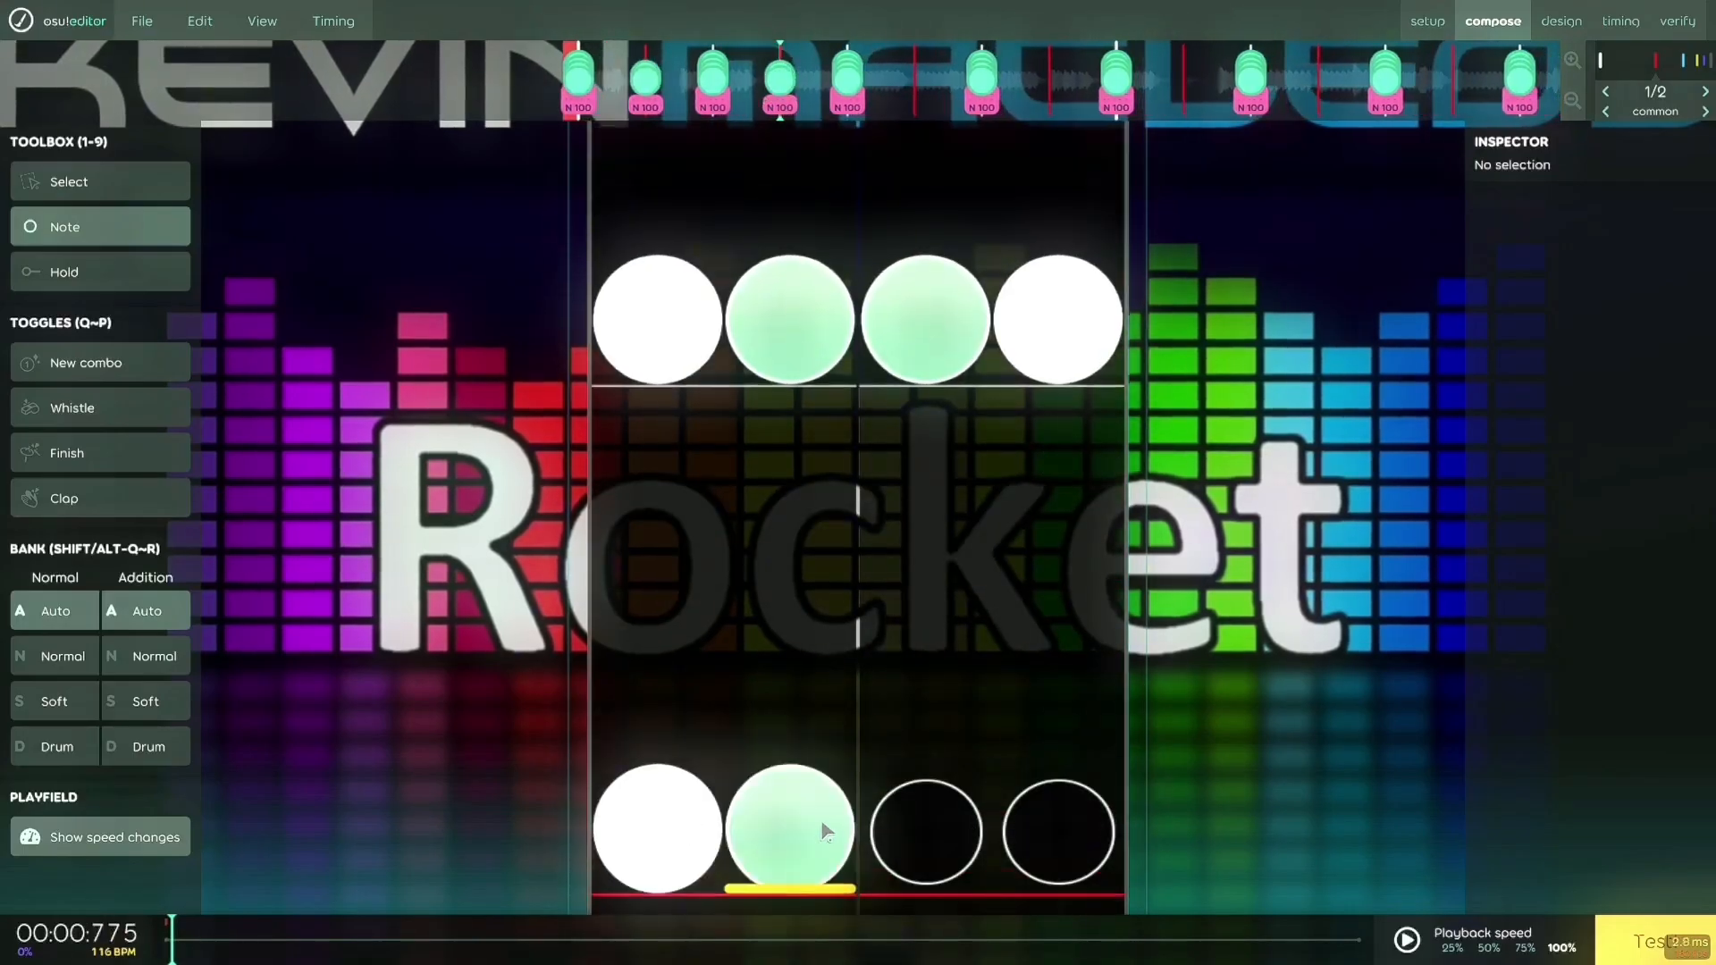
# Add half-beat notes after the third beat and, in columns one and two, after the fourth beat
pyautogui.press('space')
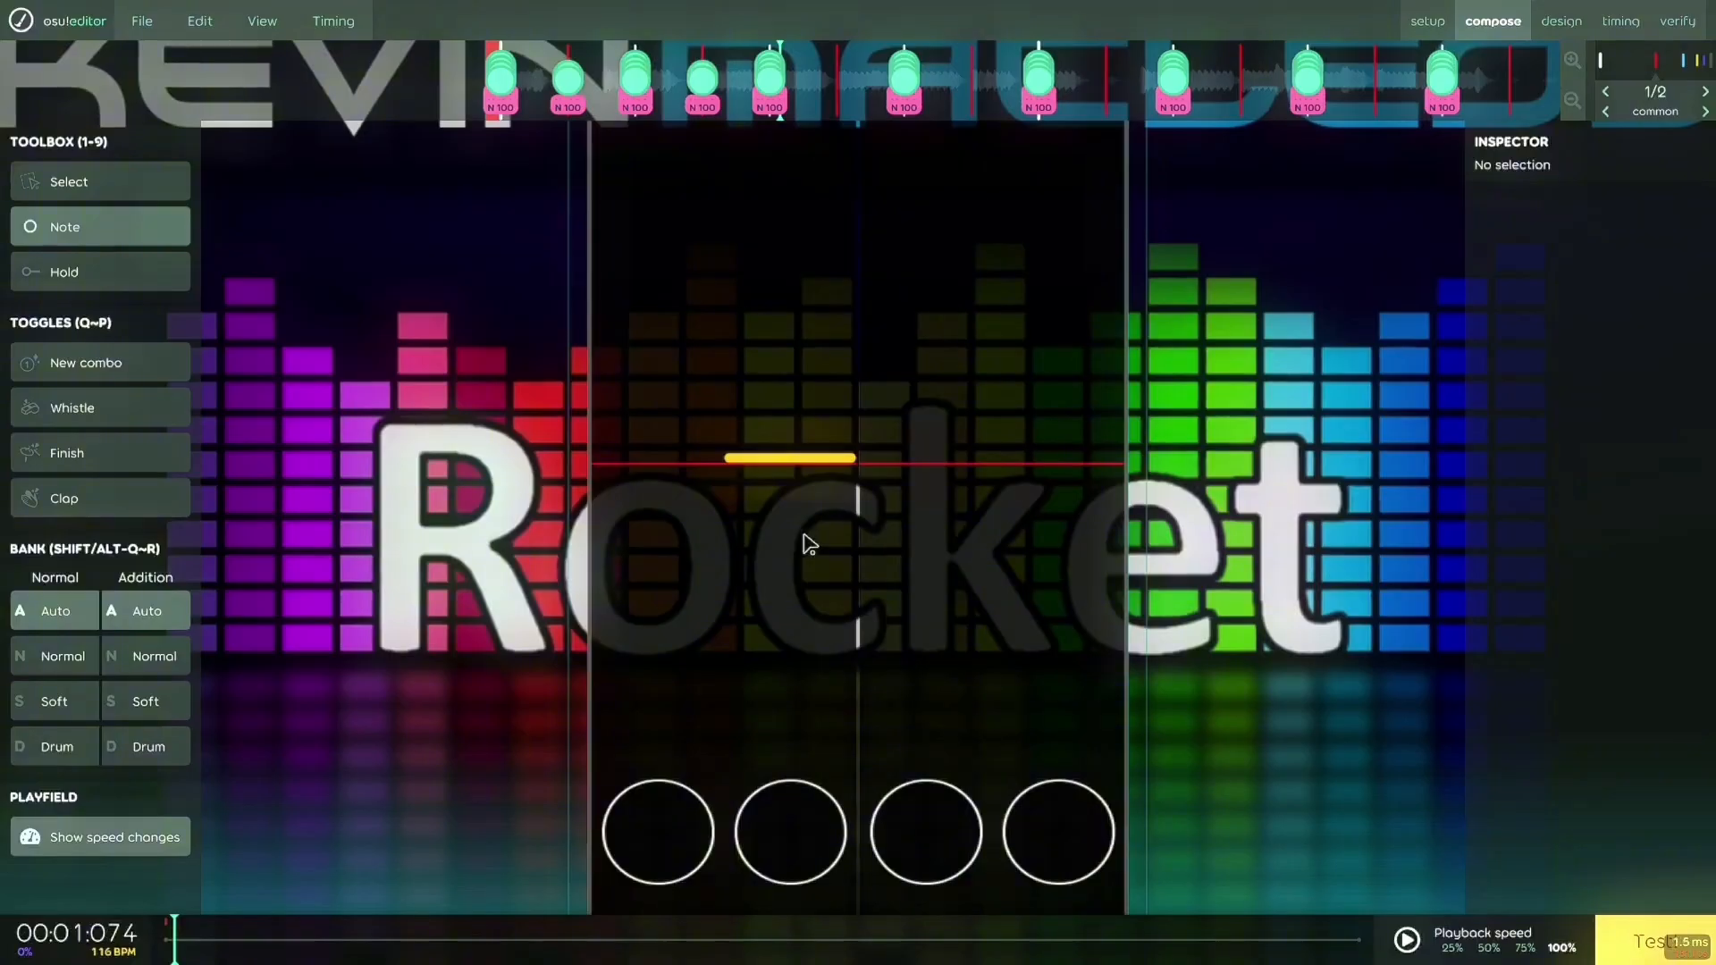
pyautogui.press('space')
pyautogui.press('space')
pyautogui.scroll(-1, 747, 786)
pyautogui.click(681, 845)
pyautogui.click(778, 851)
pyautogui.scroll(3, 822, 832)
# Replay the pattern and add notes in the third and fourth columns at 00:02:327
pyautogui.press('space')
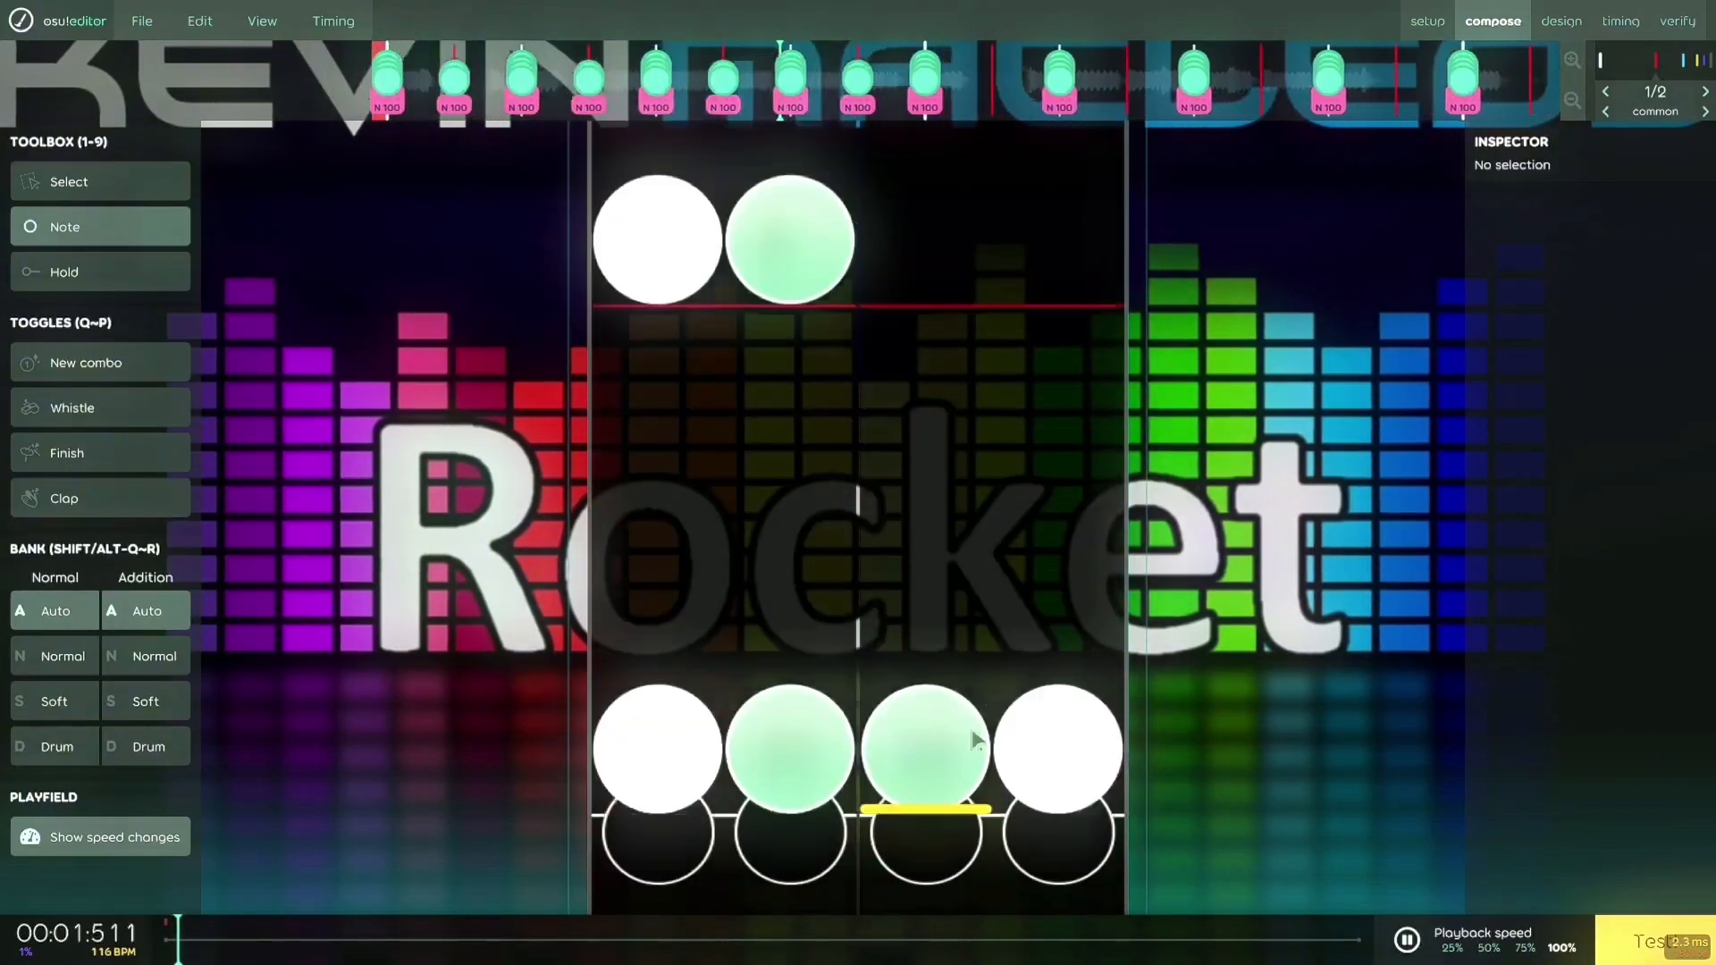
pyautogui.scroll(3, 933, 657)
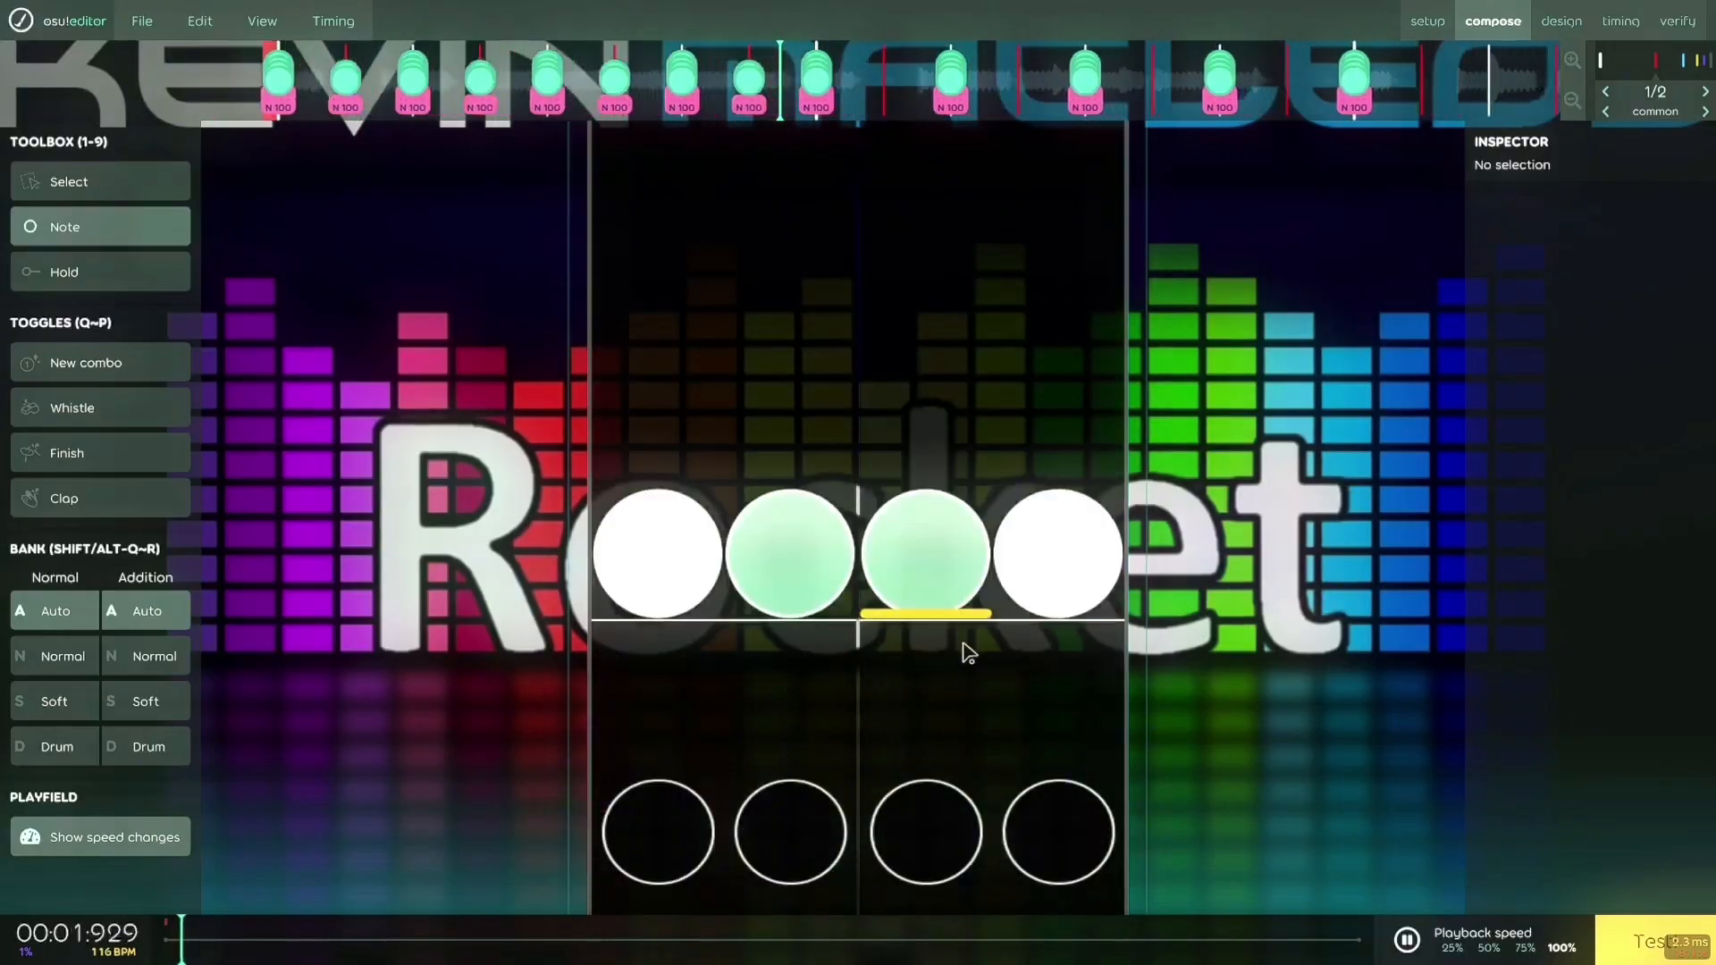
pyautogui.scroll(2, 966, 651)
pyautogui.press('space')
pyautogui.scroll(-1, 904, 464)
pyautogui.click(925, 626)
pyautogui.click(1048, 722)
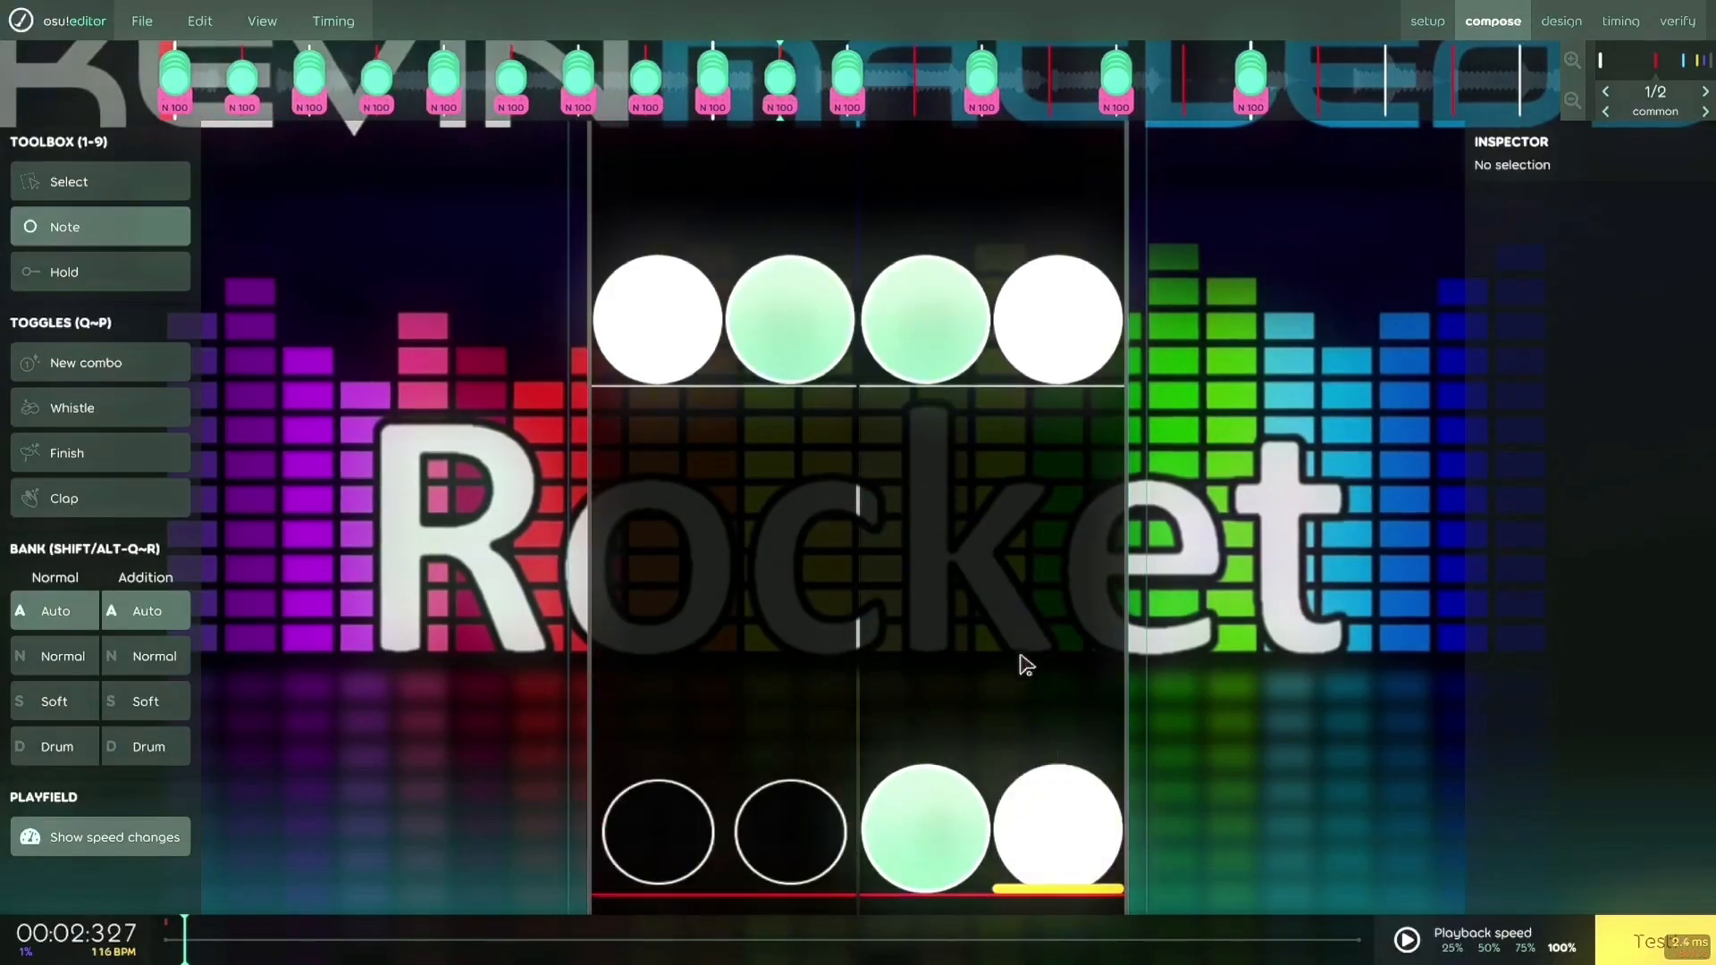
# Fill the remaining half beats before 00:04:137 with notes, using the first and second columns at 00:02:844
pyautogui.scroll(-3, 785, 652)
pyautogui.press('space')
pyautogui.scroll(4, 1027, 739)
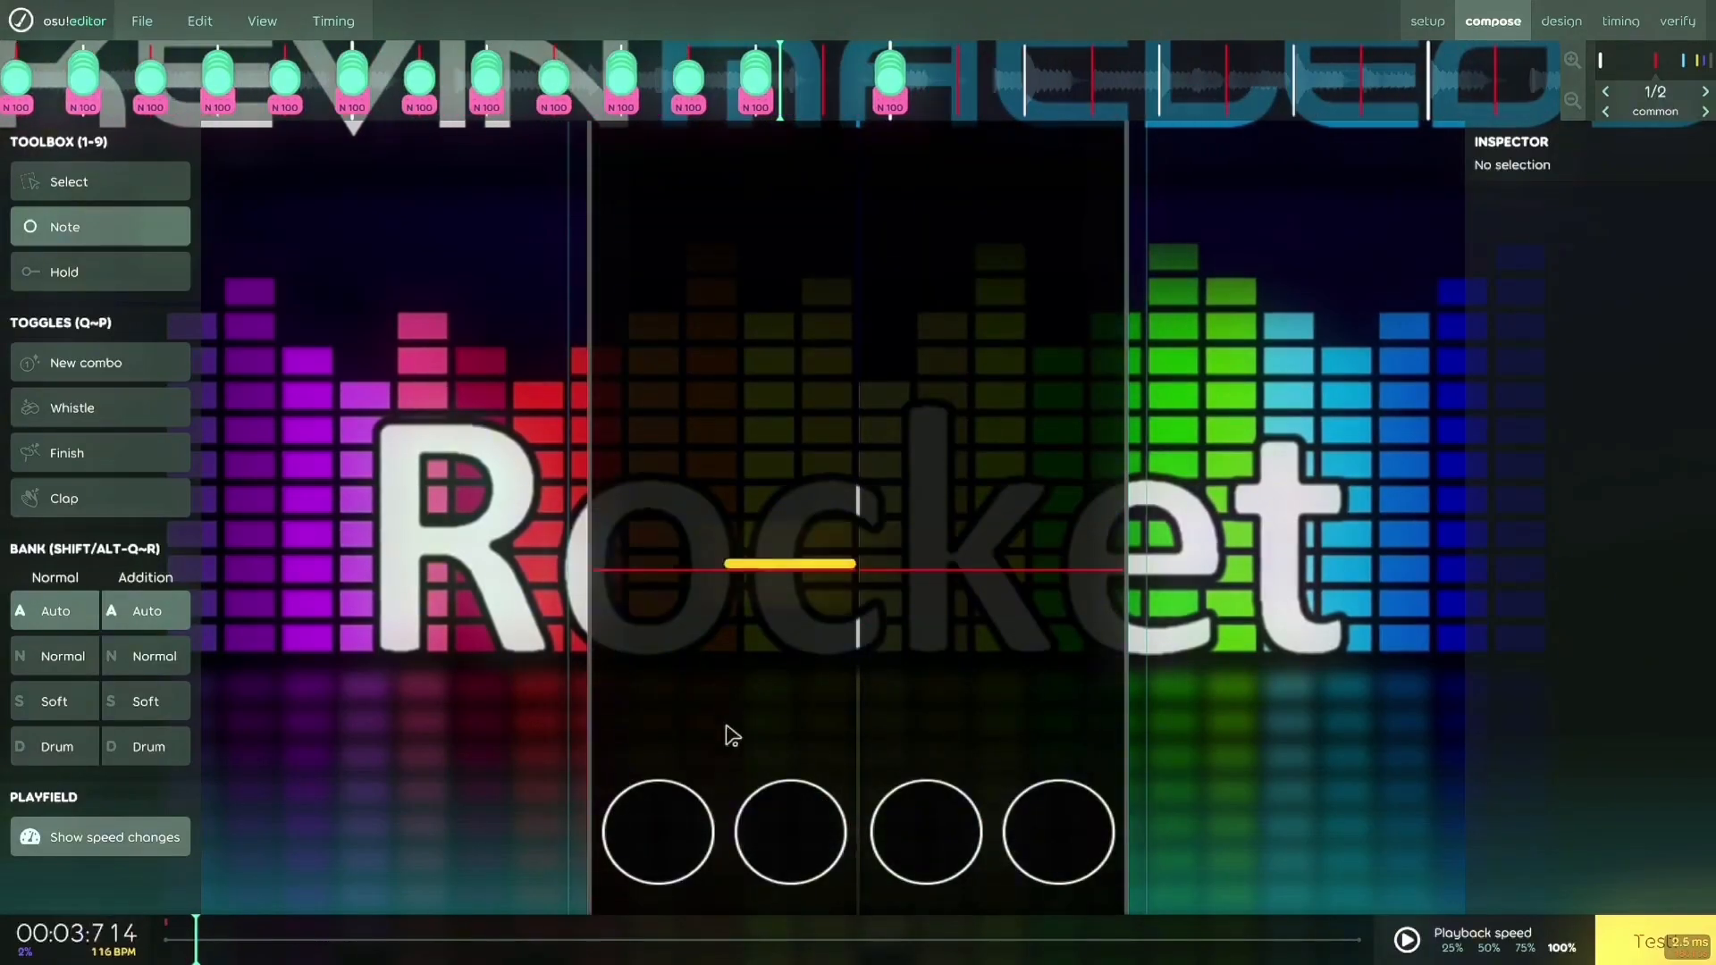
pyautogui.press('space')
# Play the half-beat pattern from the beginning to check it, then return to the song's start
pyautogui.scroll(8, 758, 801)
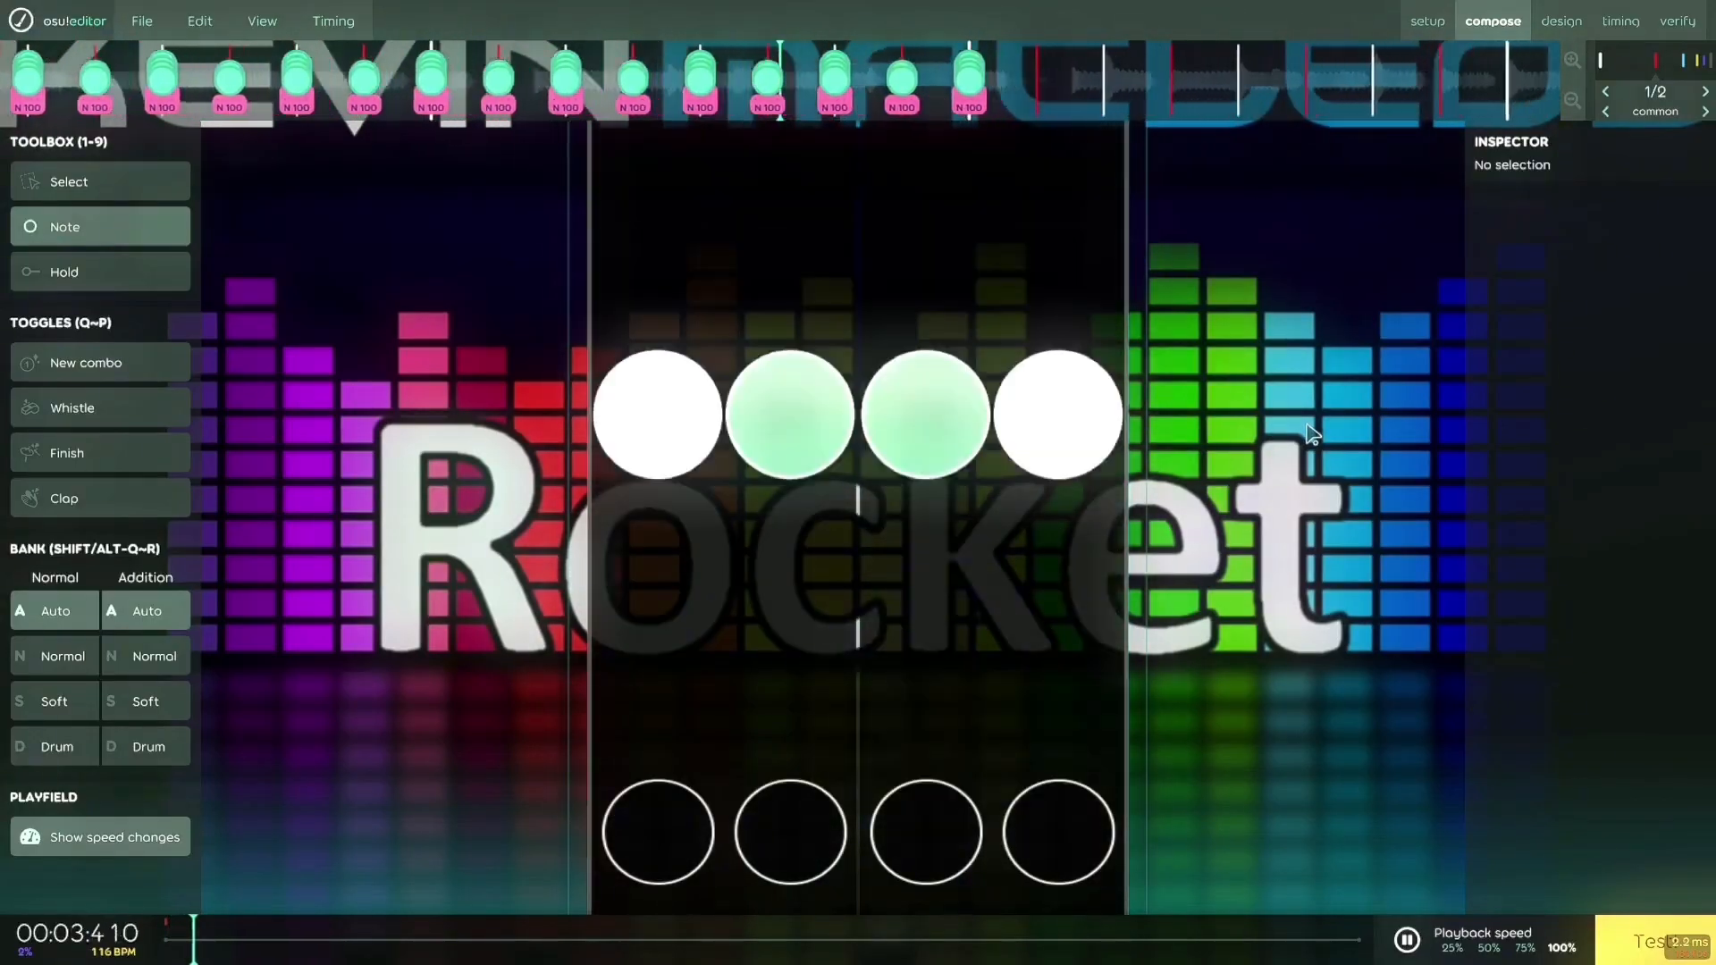
pyautogui.press('space')
pyautogui.scroll(7, 1312, 436)
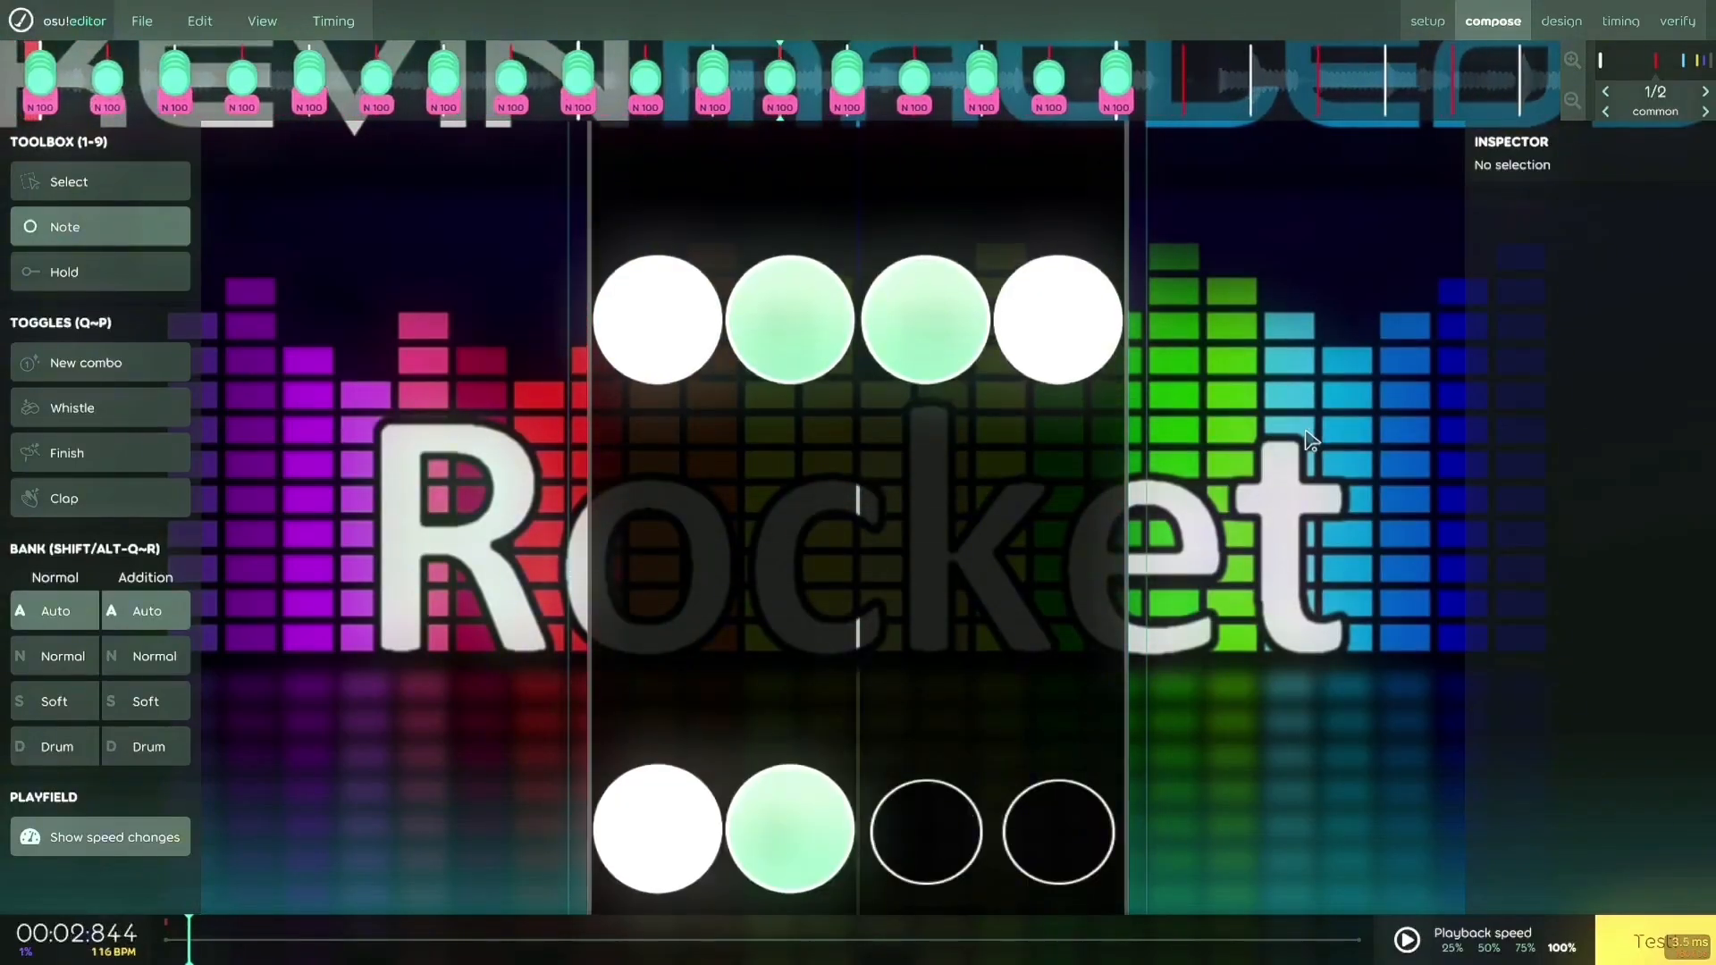
pyautogui.scroll(8, 1161, 511)
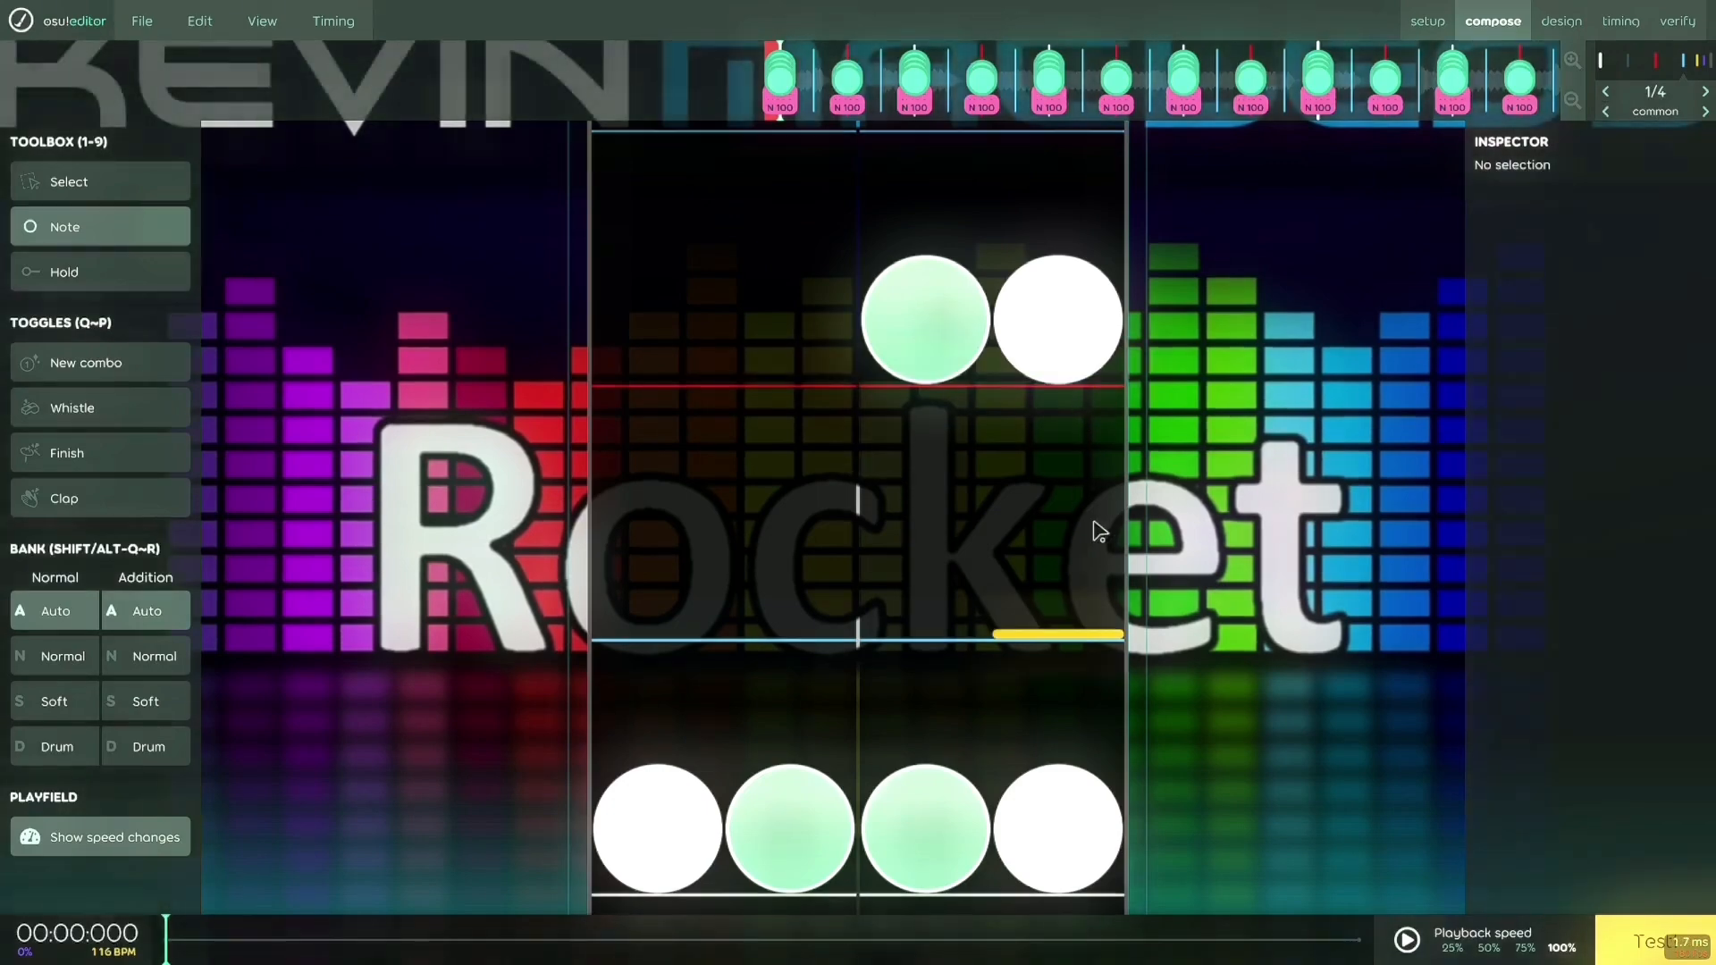
# Play the opening pattern again and set the beat snap divisor to 1/1
pyautogui.press('space')
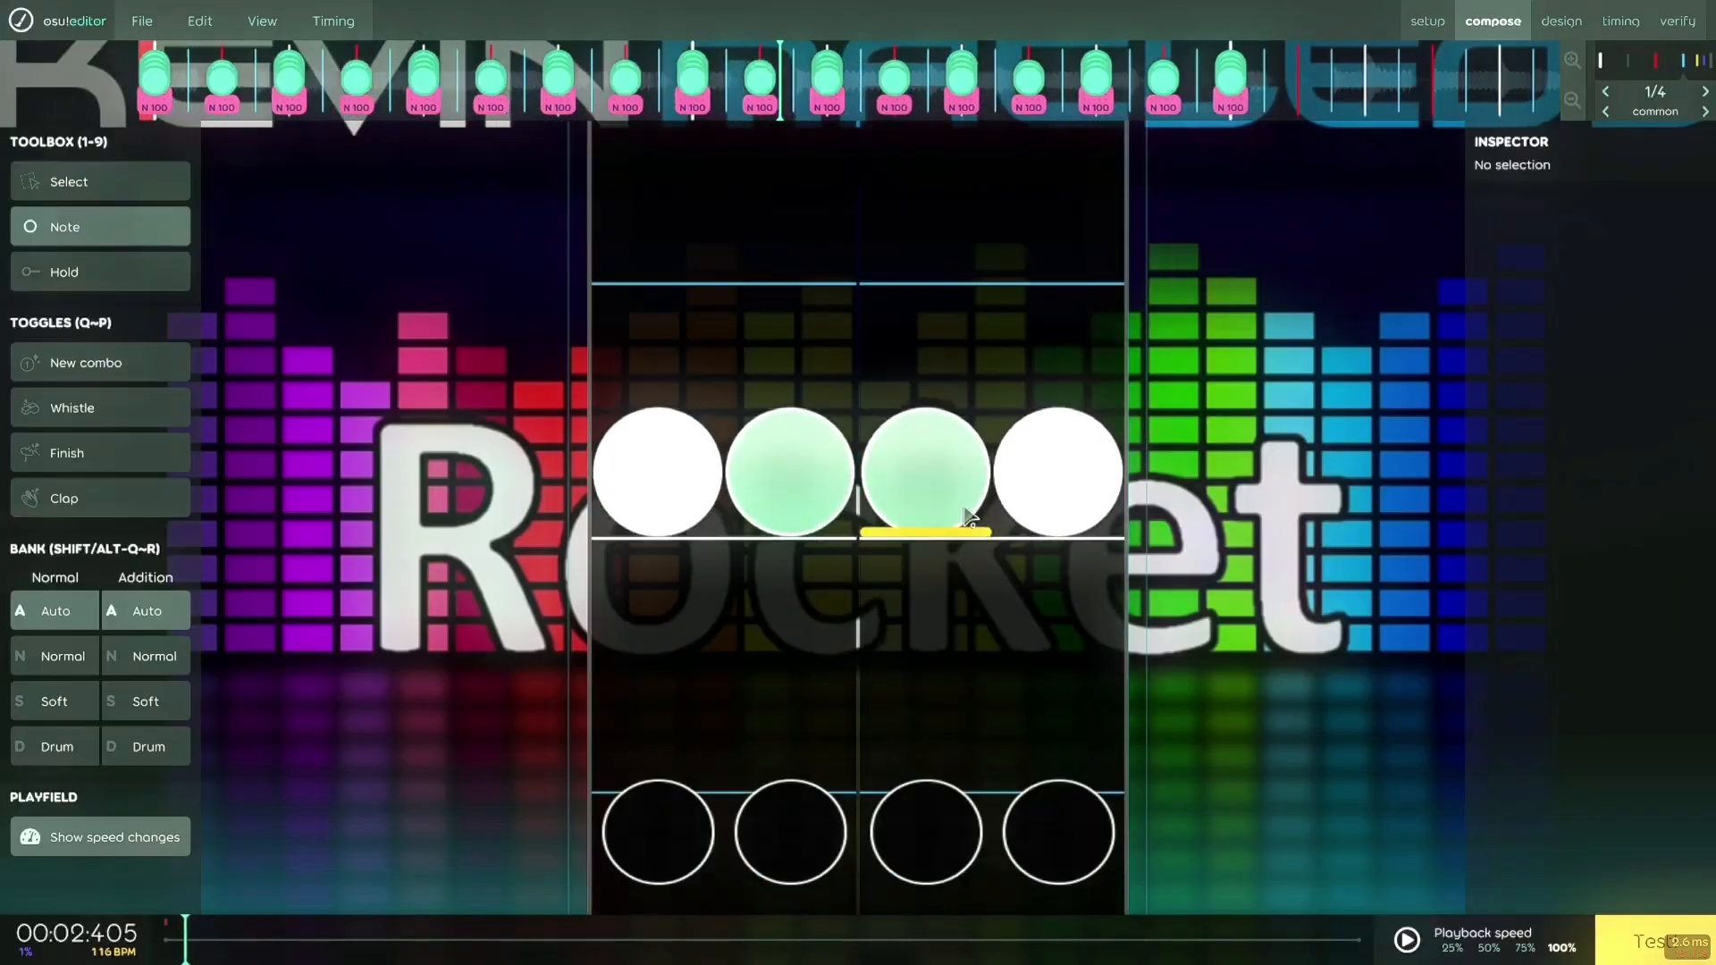
pyautogui.press('space')
pyautogui.scroll(5, 970, 517)
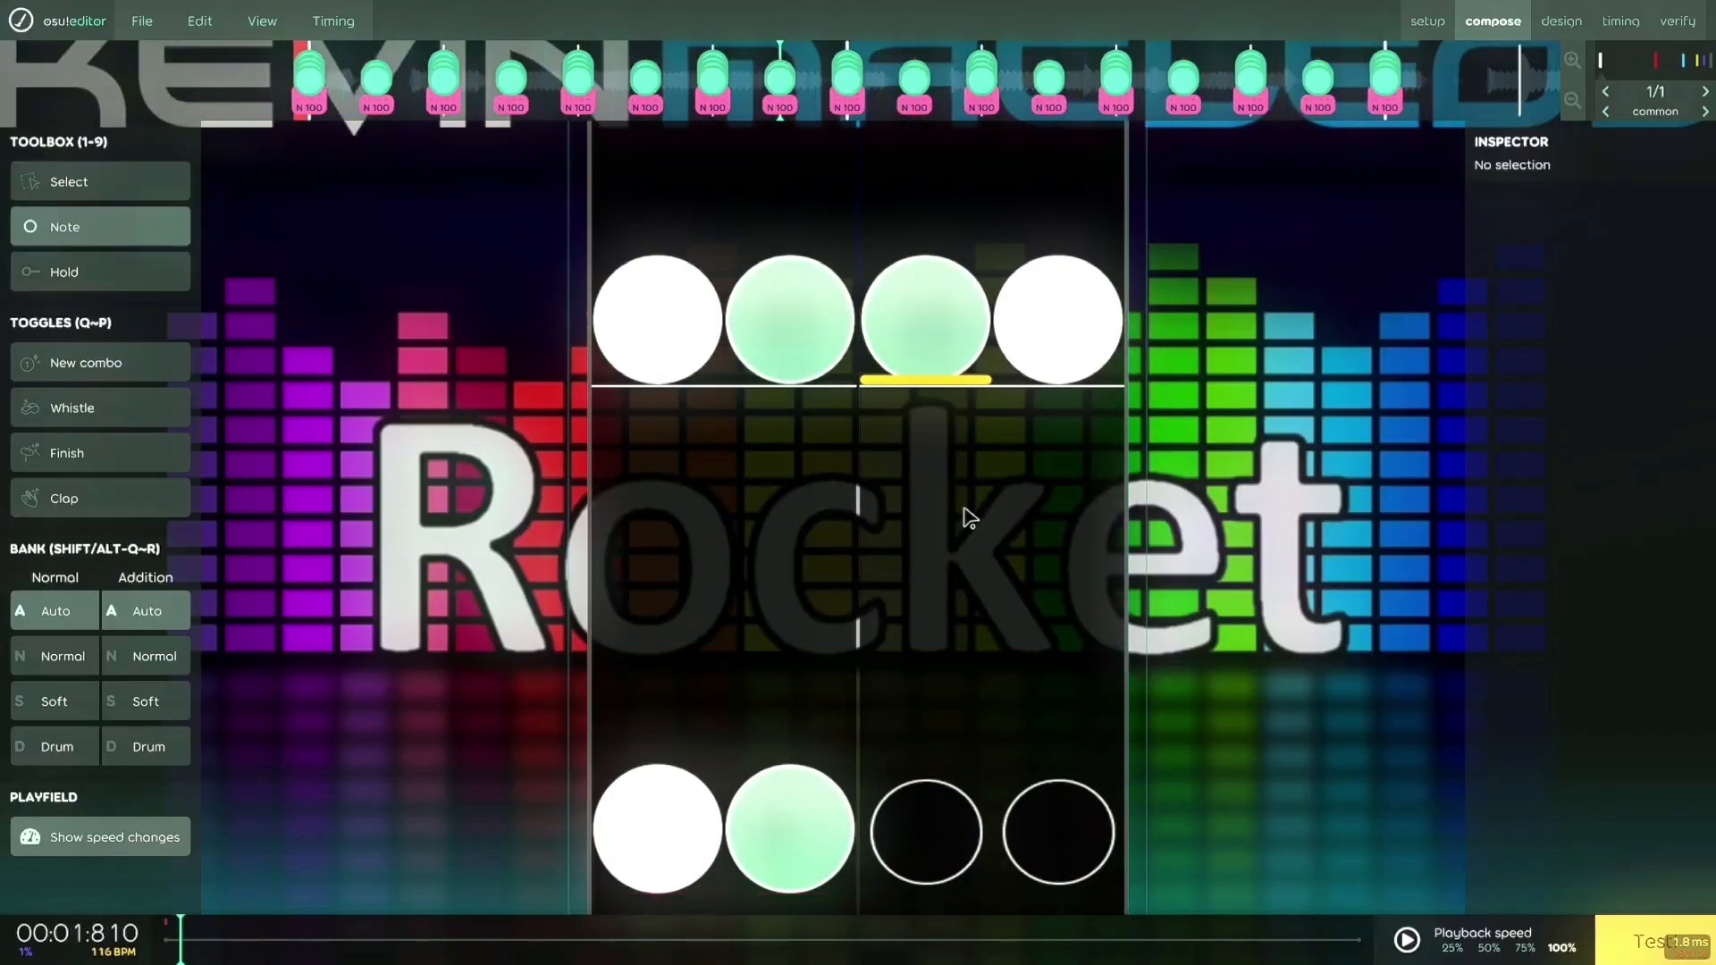
# Delete the third- and fourth-column notes on the half beat after 00:02:068 and replay from the start
pyautogui.scroll(-1, 970, 516)
pyautogui.rightClick(934, 322)
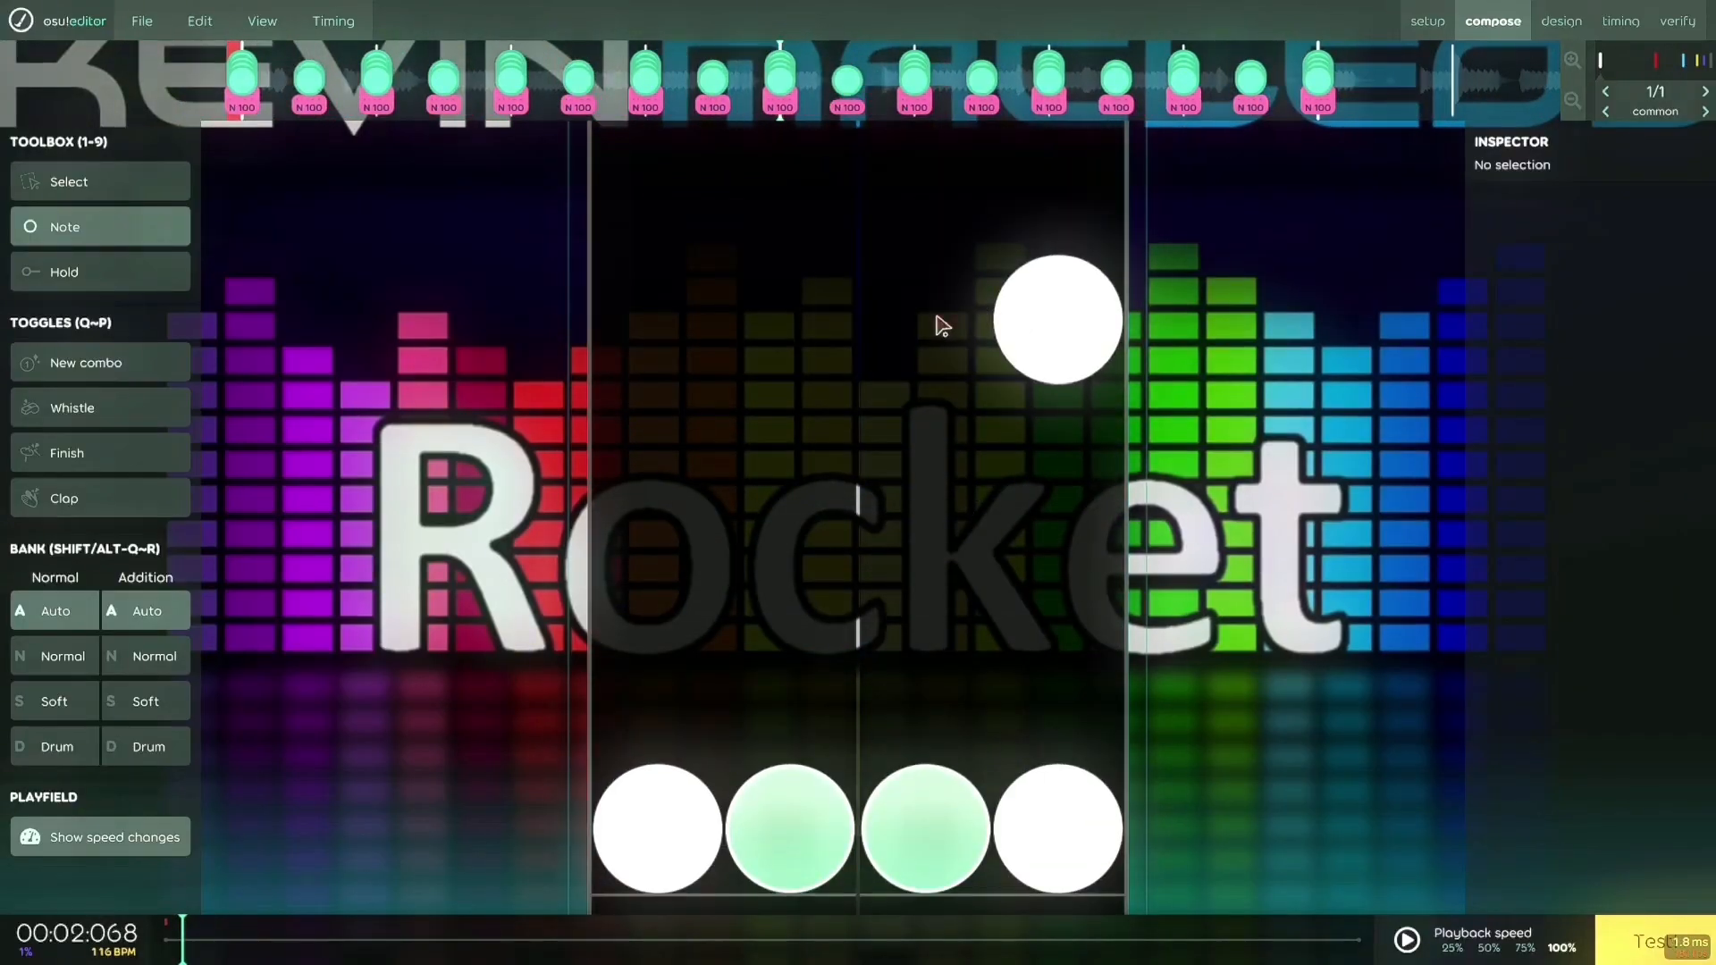
pyautogui.rightClick(1054, 357)
pyautogui.scroll(16, 1069, 360)
pyautogui.press('space')
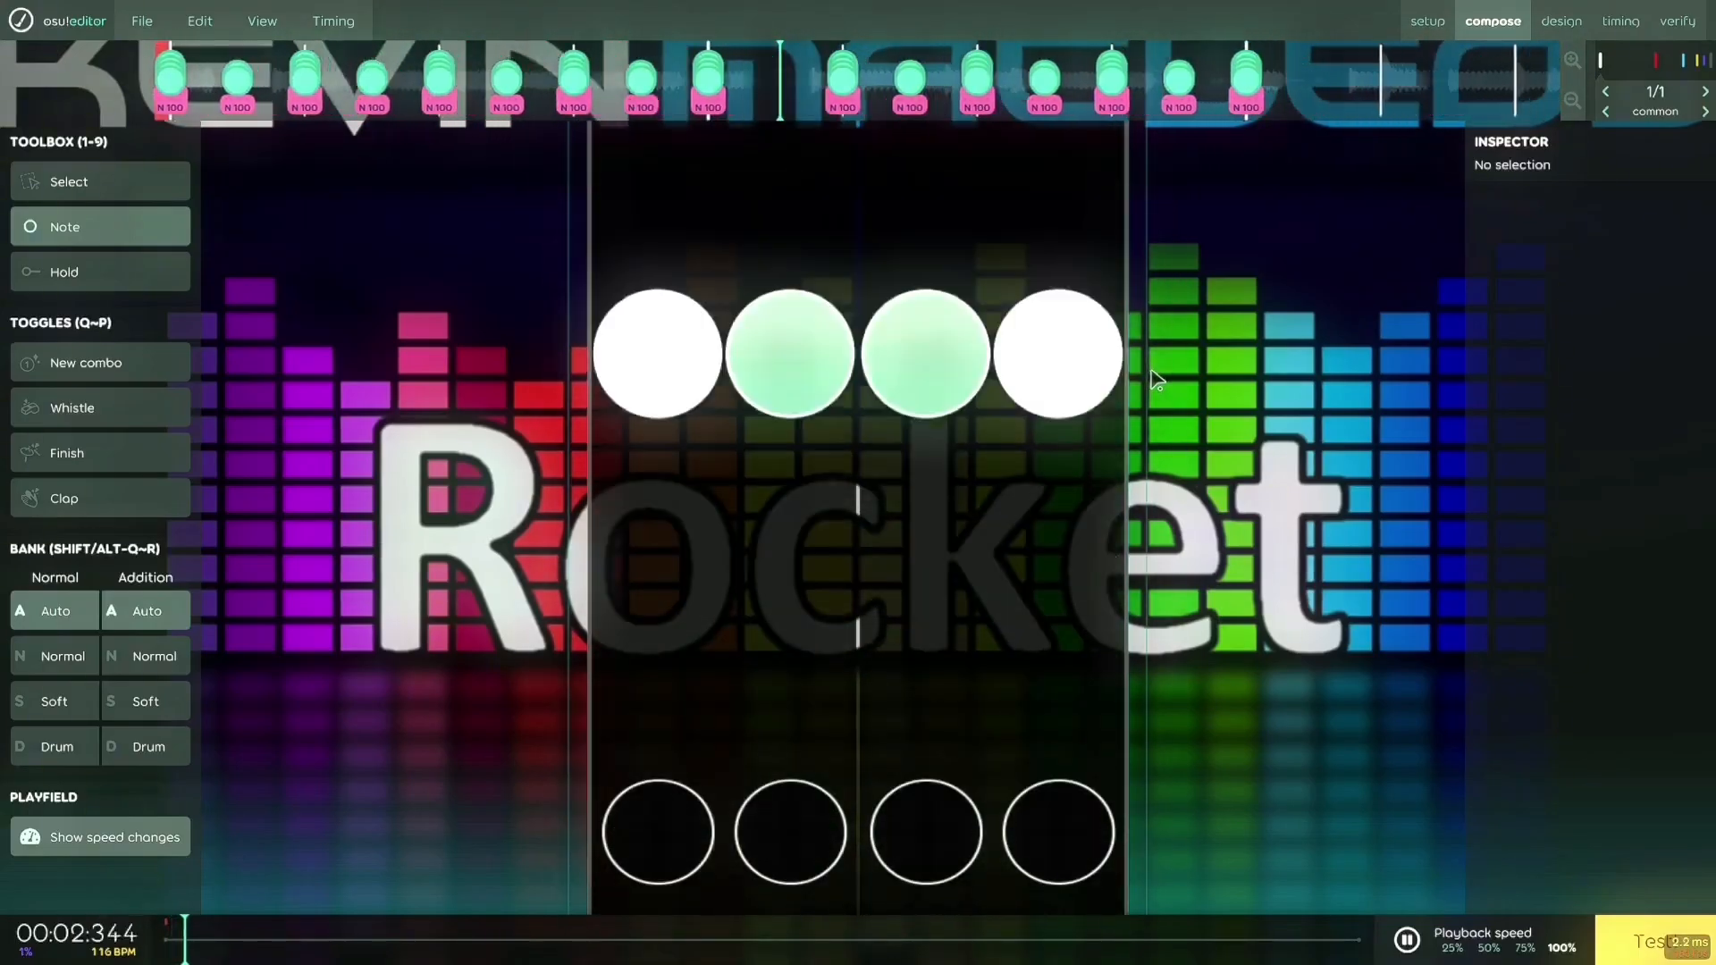
# Play the section around 00:02:068 several times to check the empty half beat against the music
pyautogui.scroll(2, 1150, 368)
pyautogui.press('space')
pyautogui.scroll(-1, 1149, 367)
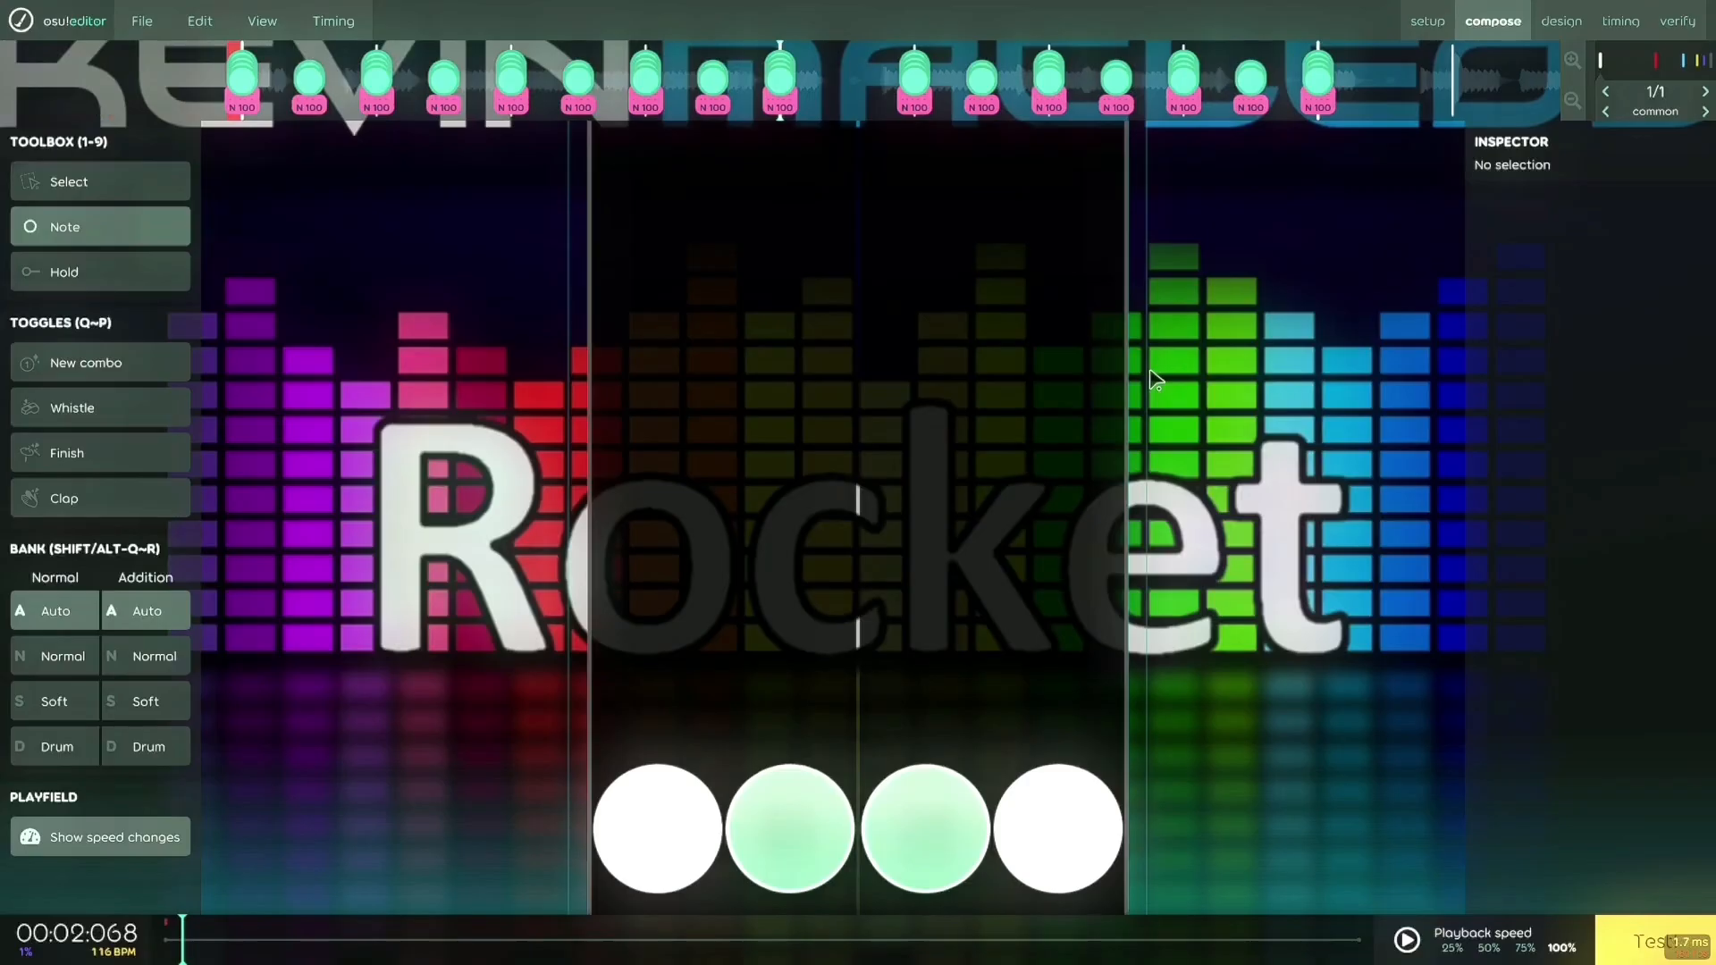
pyautogui.scroll(-1, 1153, 391)
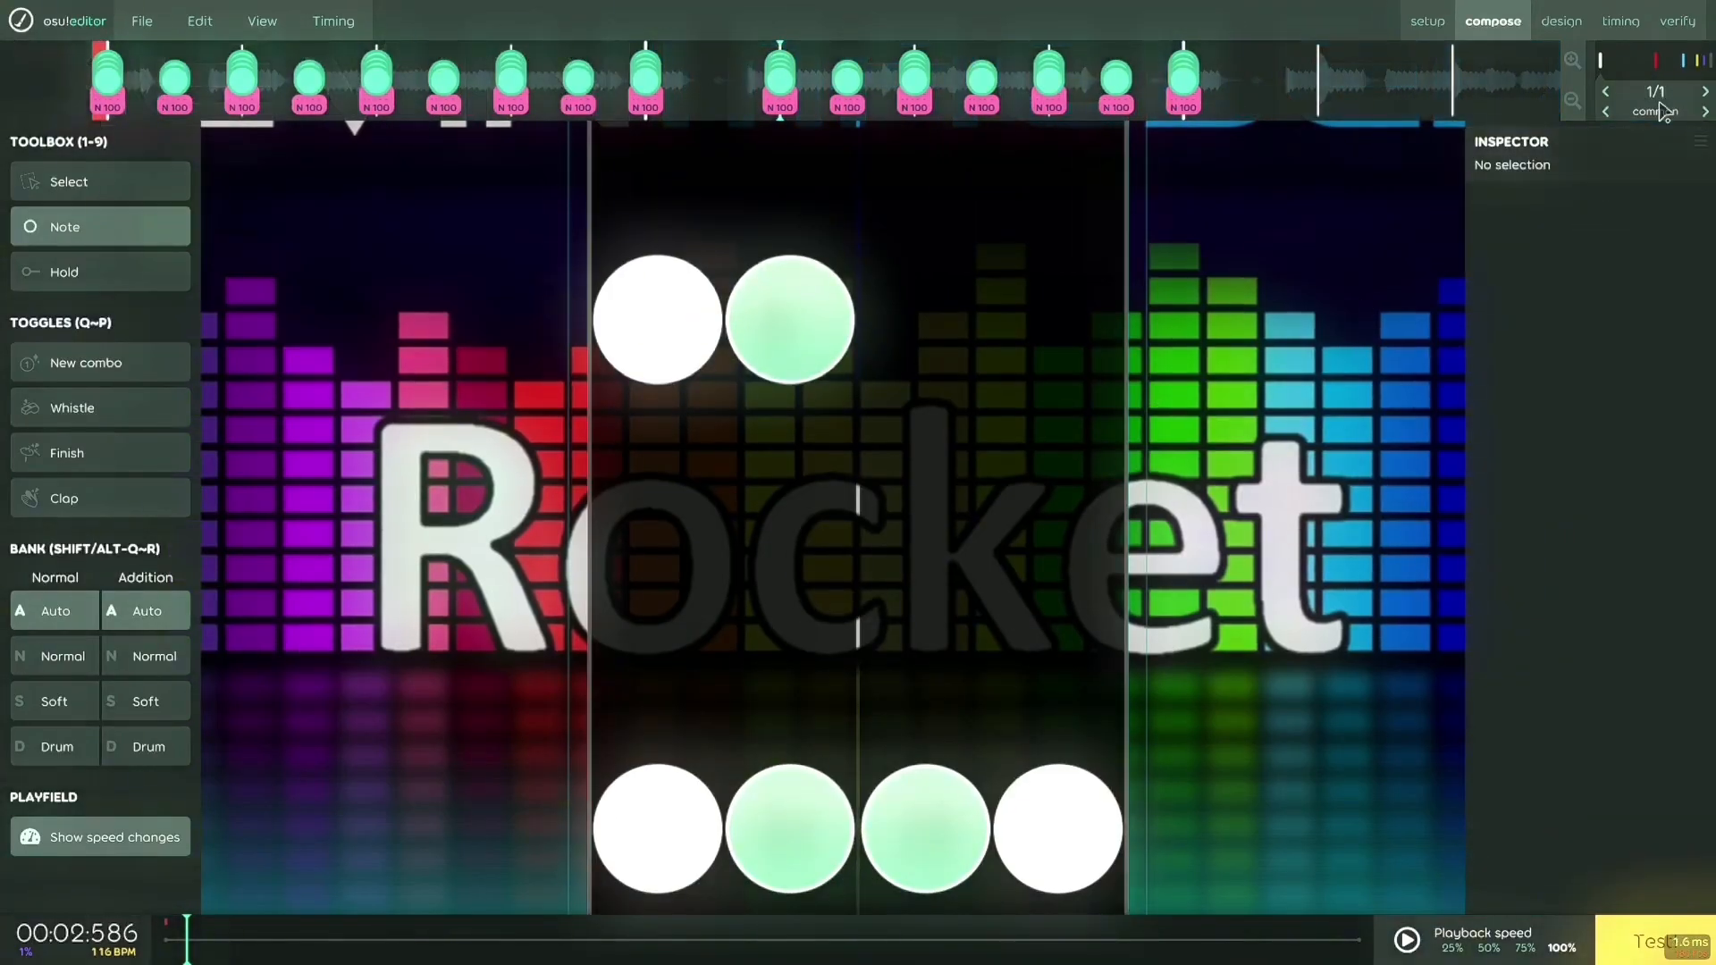
pyautogui.scroll(1, 1121, 395)
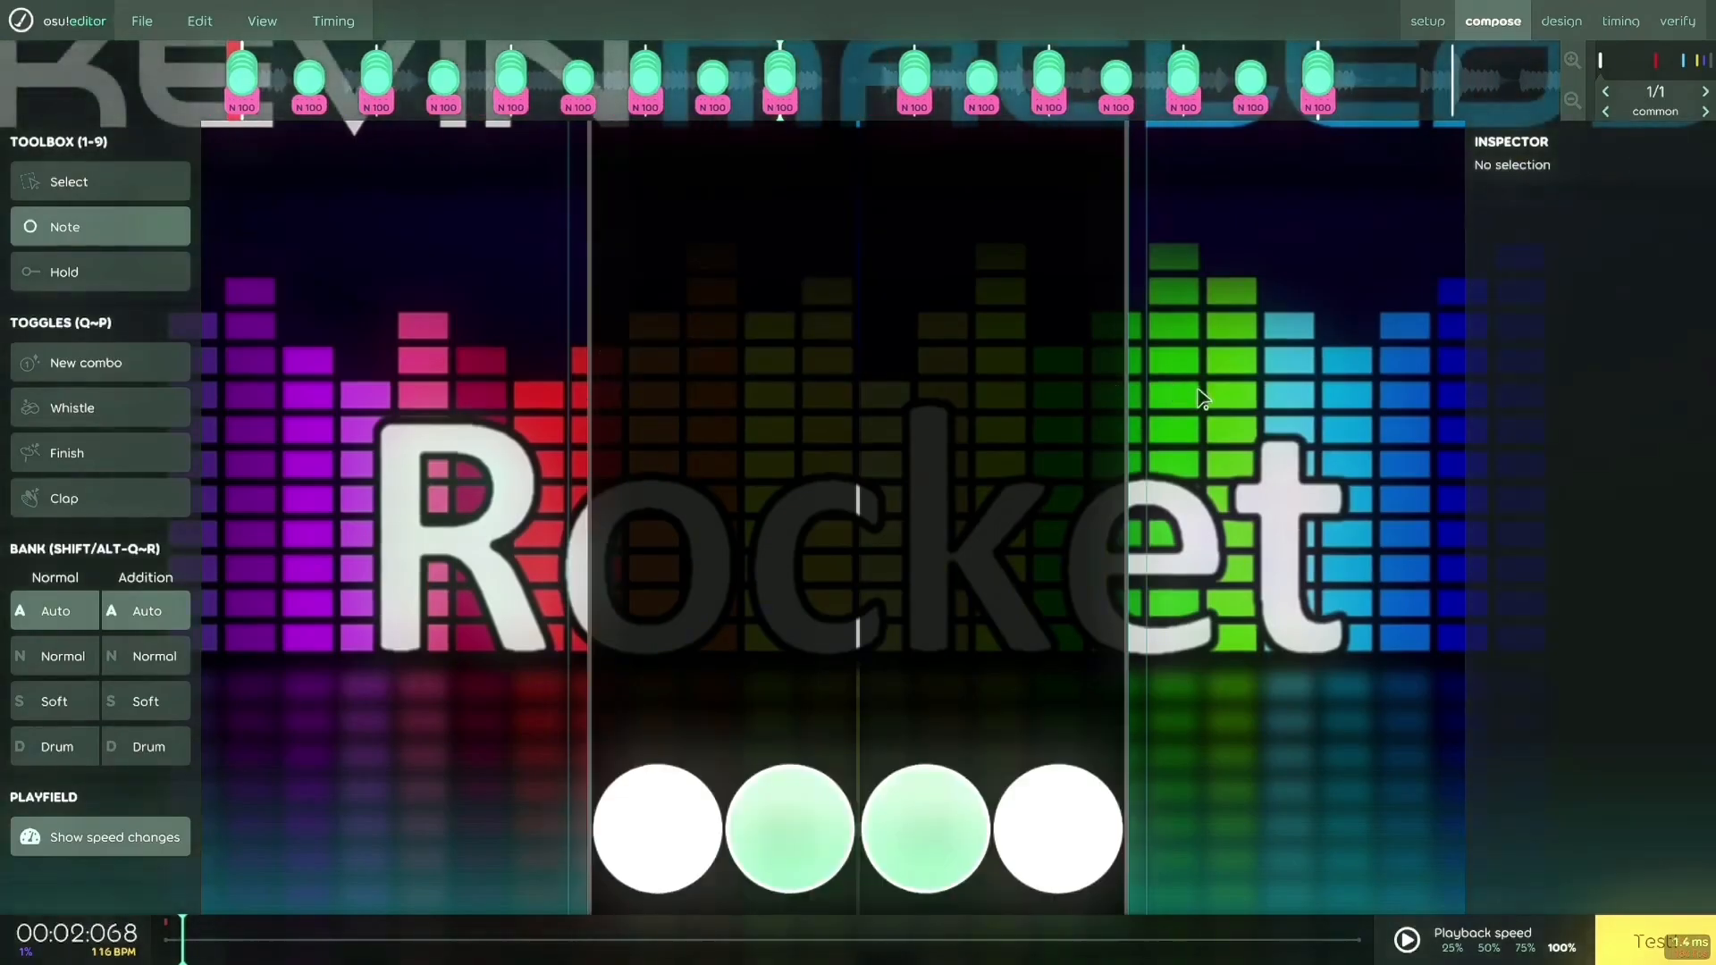
pyautogui.press('space')
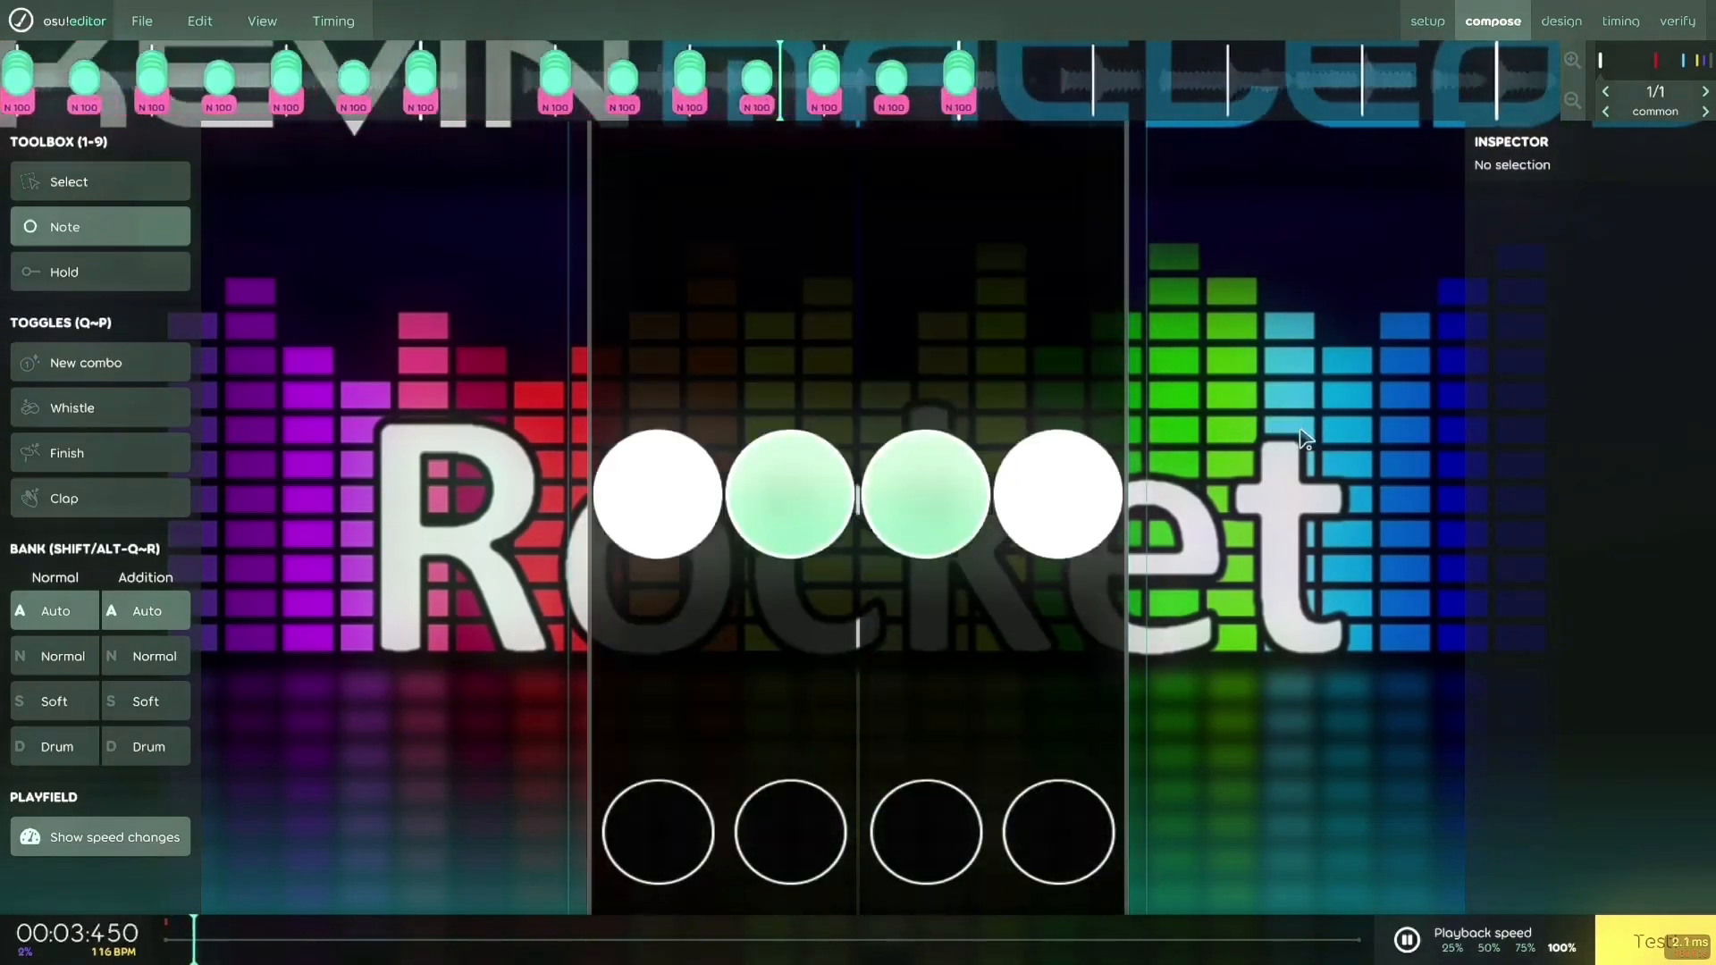
pyautogui.press('space')
pyautogui.scroll(3, 1303, 440)
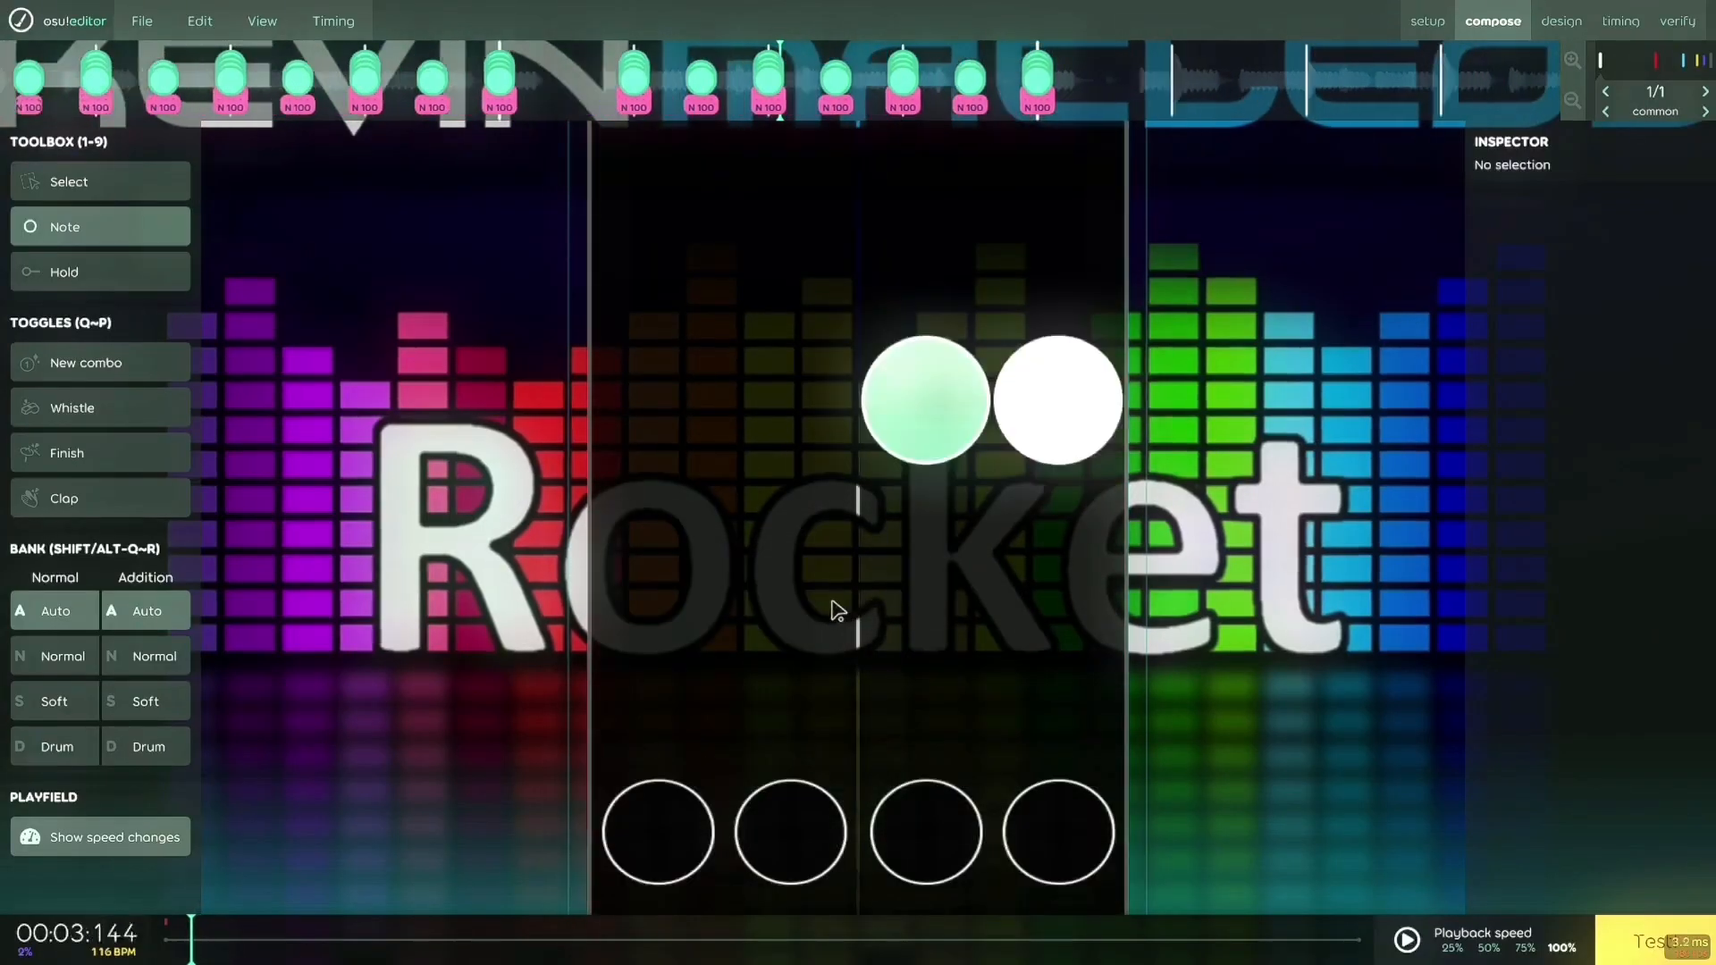
# Delete the notes on the half beat just before 00:04:137 and replay the section
pyautogui.scroll(-1, 739, 463)
pyautogui.scroll(1, 805, 308)
pyautogui.press('space')
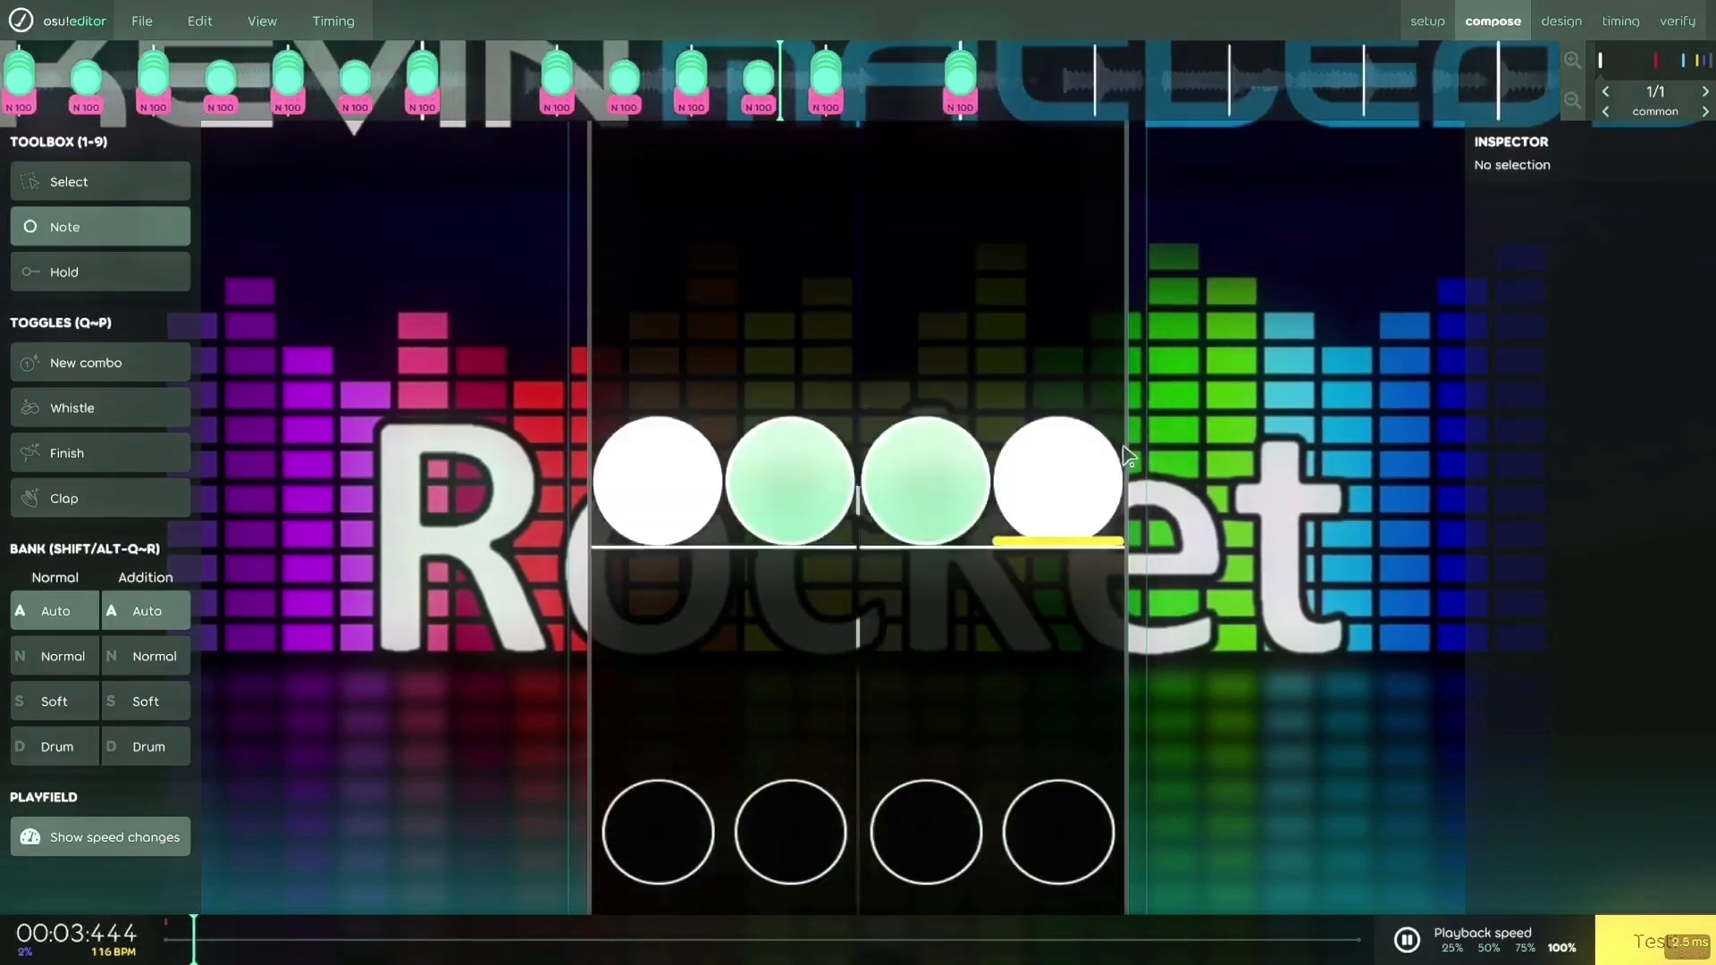
pyautogui.scroll(5, 1173, 490)
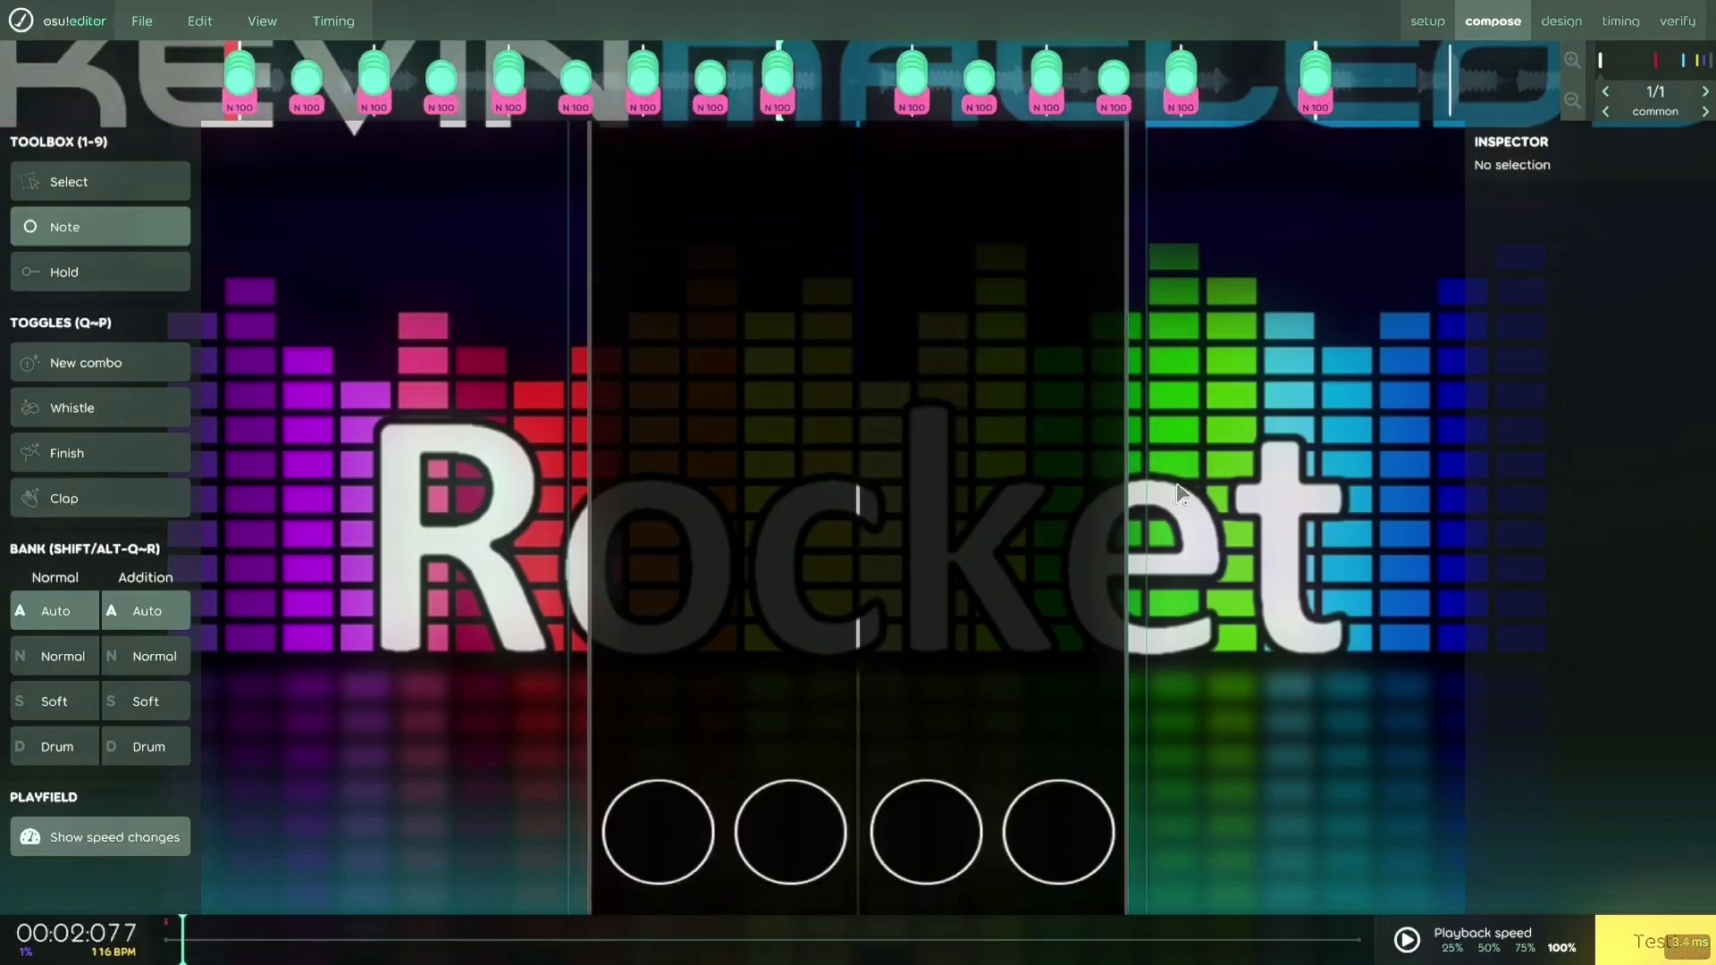
pyautogui.press('space')
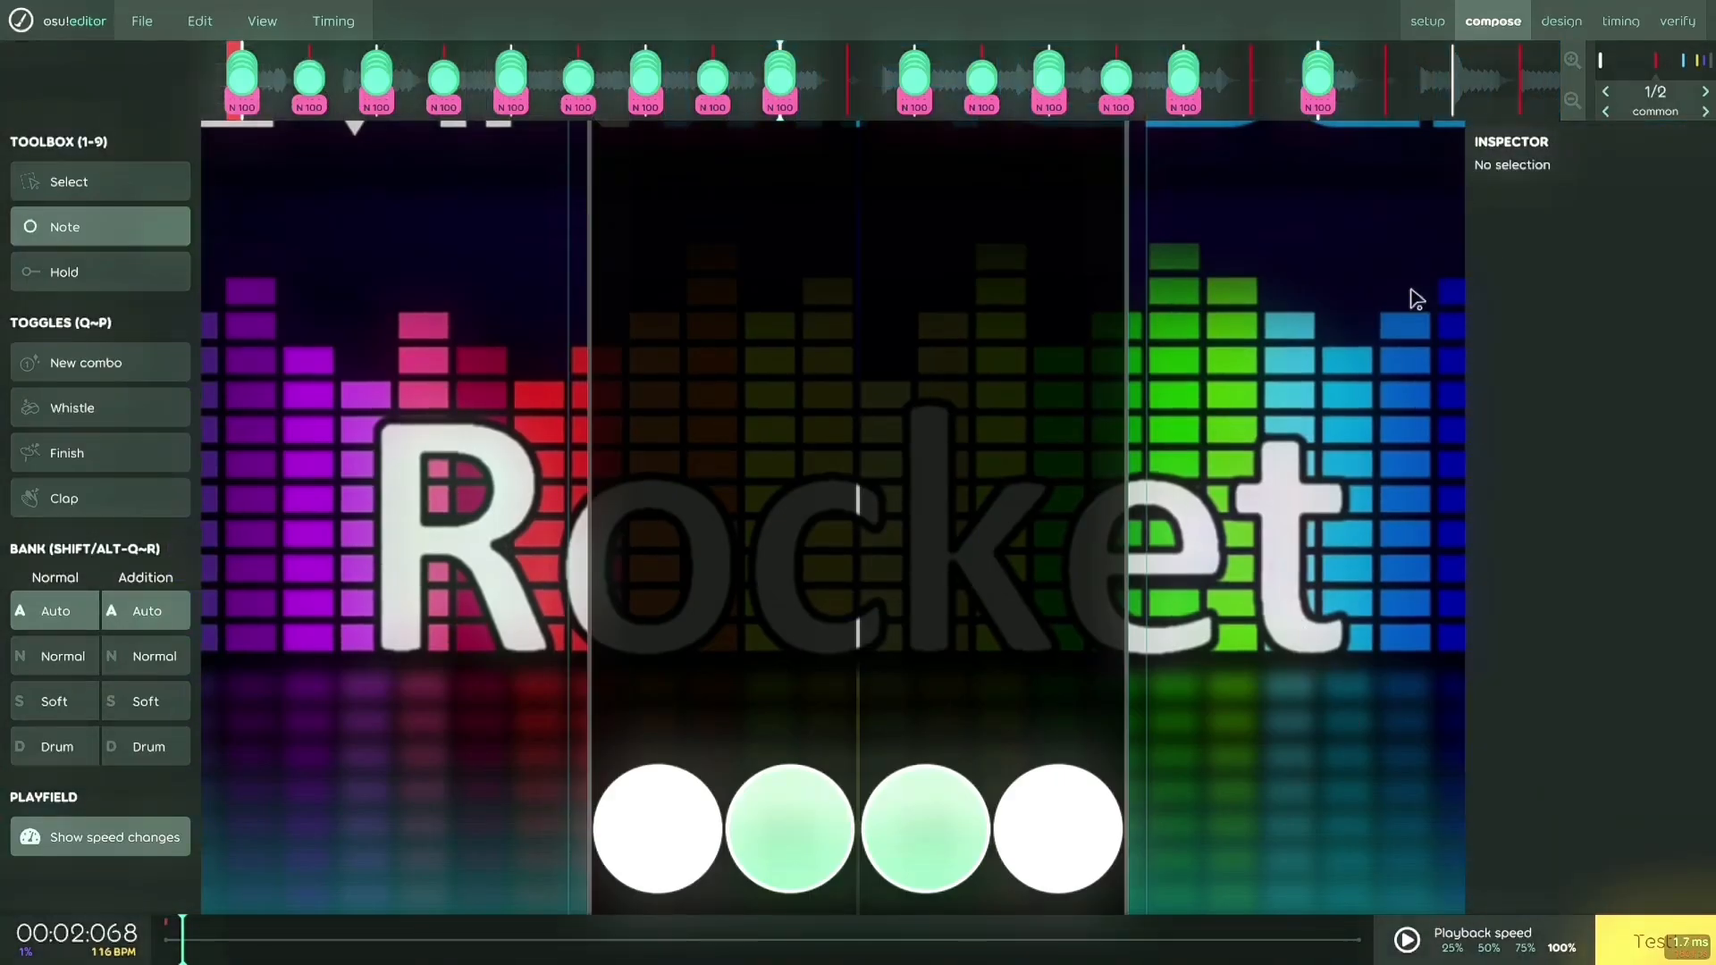
# Set the beat snap divisor to 1/4 and place notes in the first and third columns at 00:02:457
pyautogui.scroll(-2, 1103, 349)
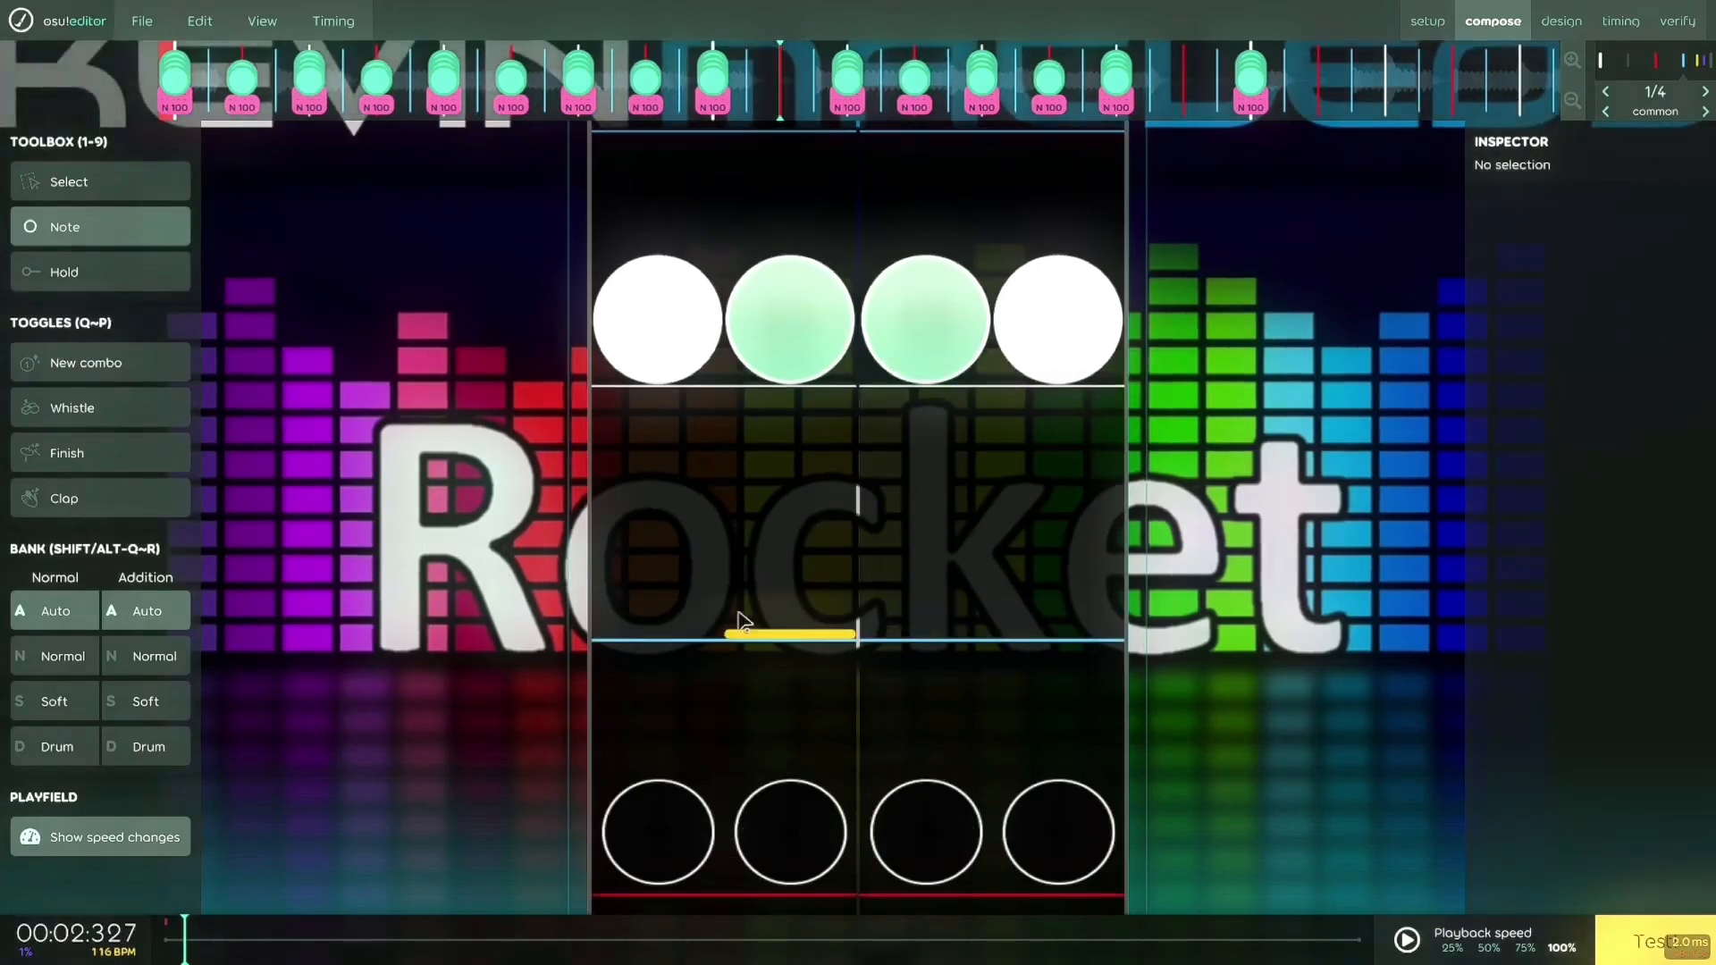
pyautogui.scroll(-1, 789, 673)
pyautogui.click(923, 831)
pyautogui.scroll(2, 1084, 739)
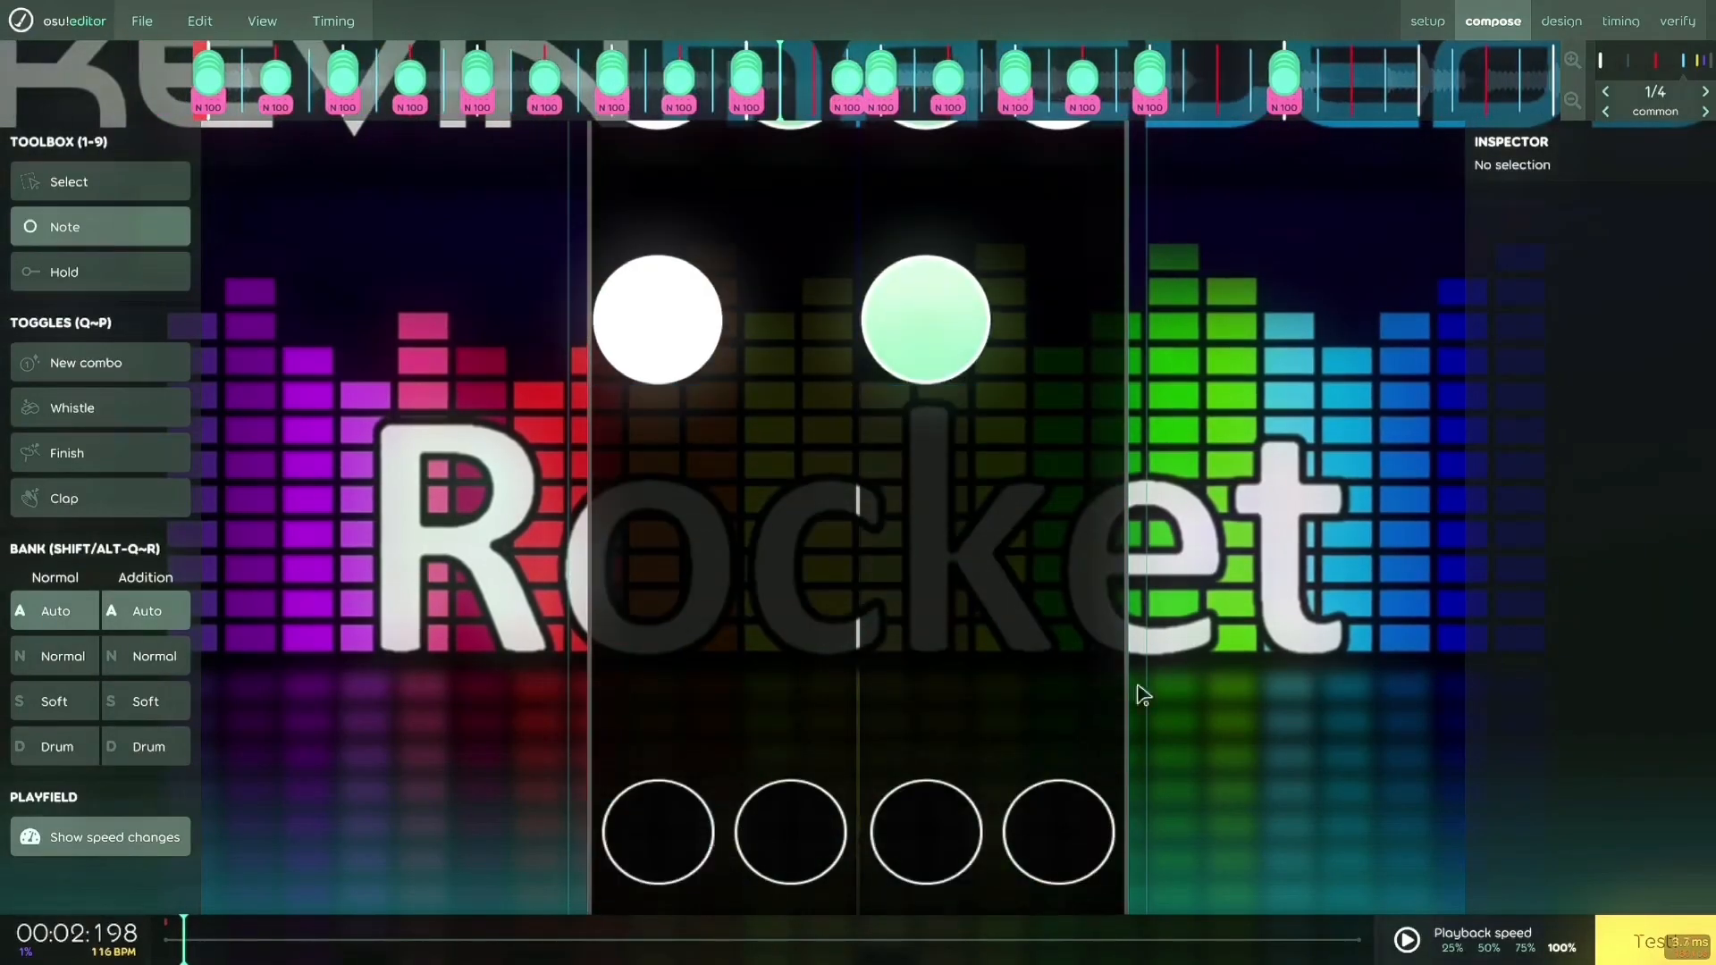
# Replay the opening up to the quarter-beat notes at 00:02:457 to check their timing
pyautogui.scroll(4, 1110, 486)
pyautogui.press('space')
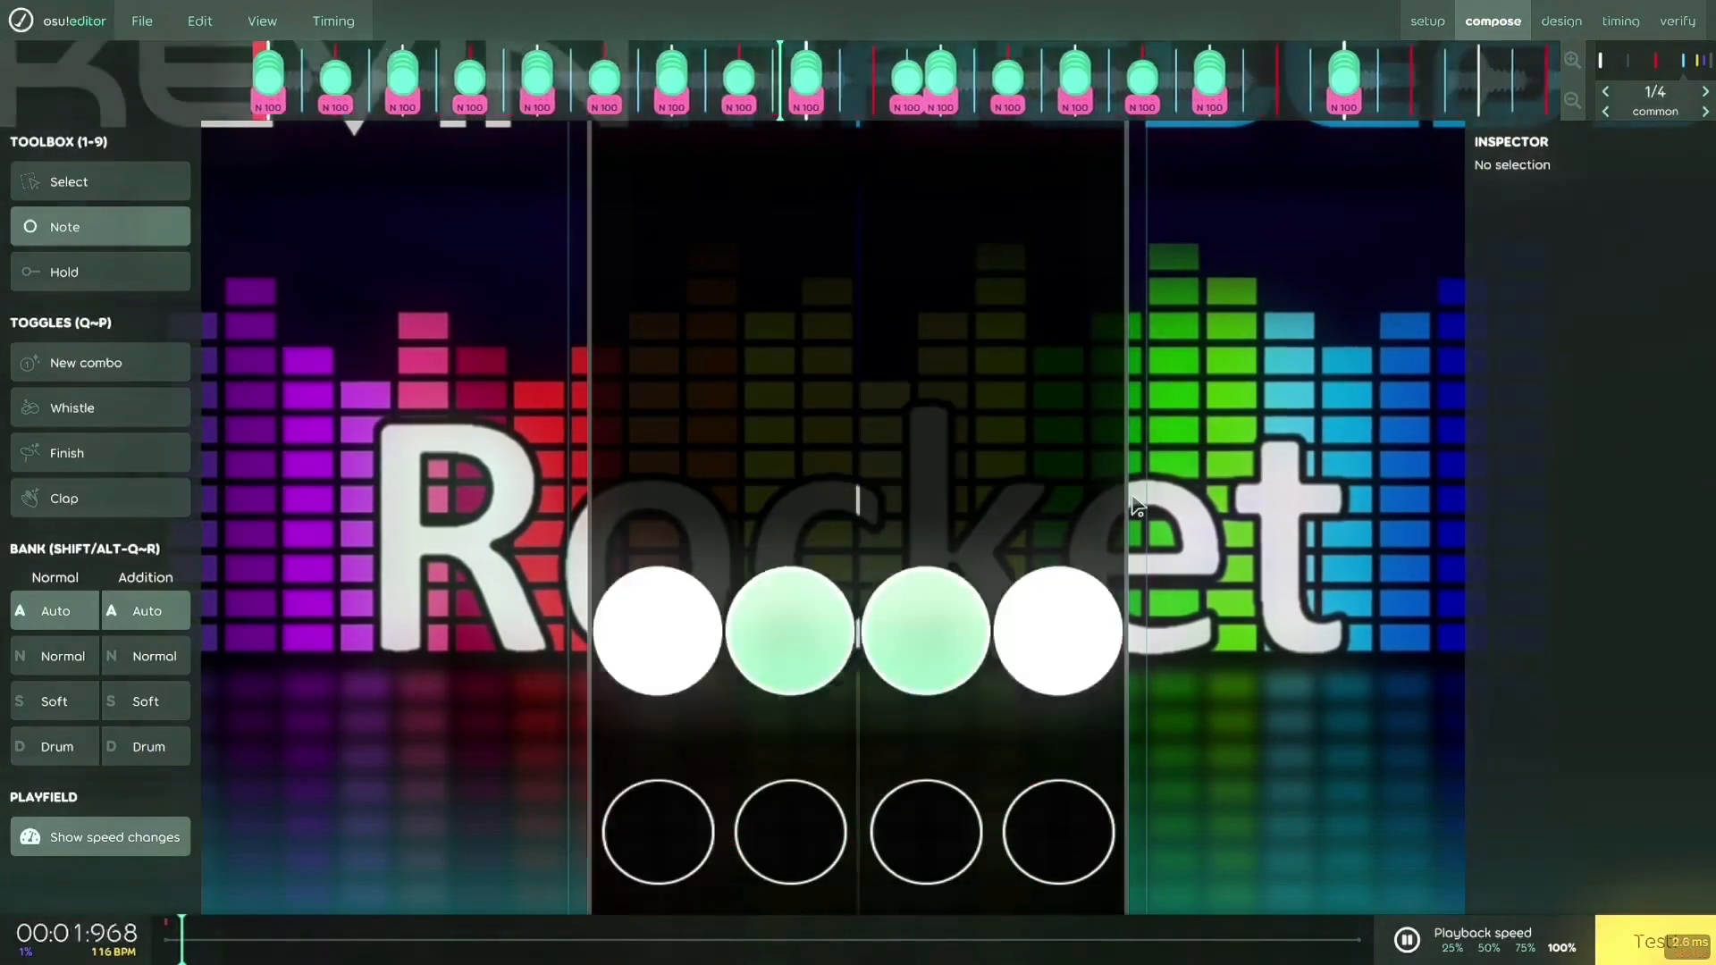
pyautogui.scroll(4, 1140, 507)
pyautogui.press('space')
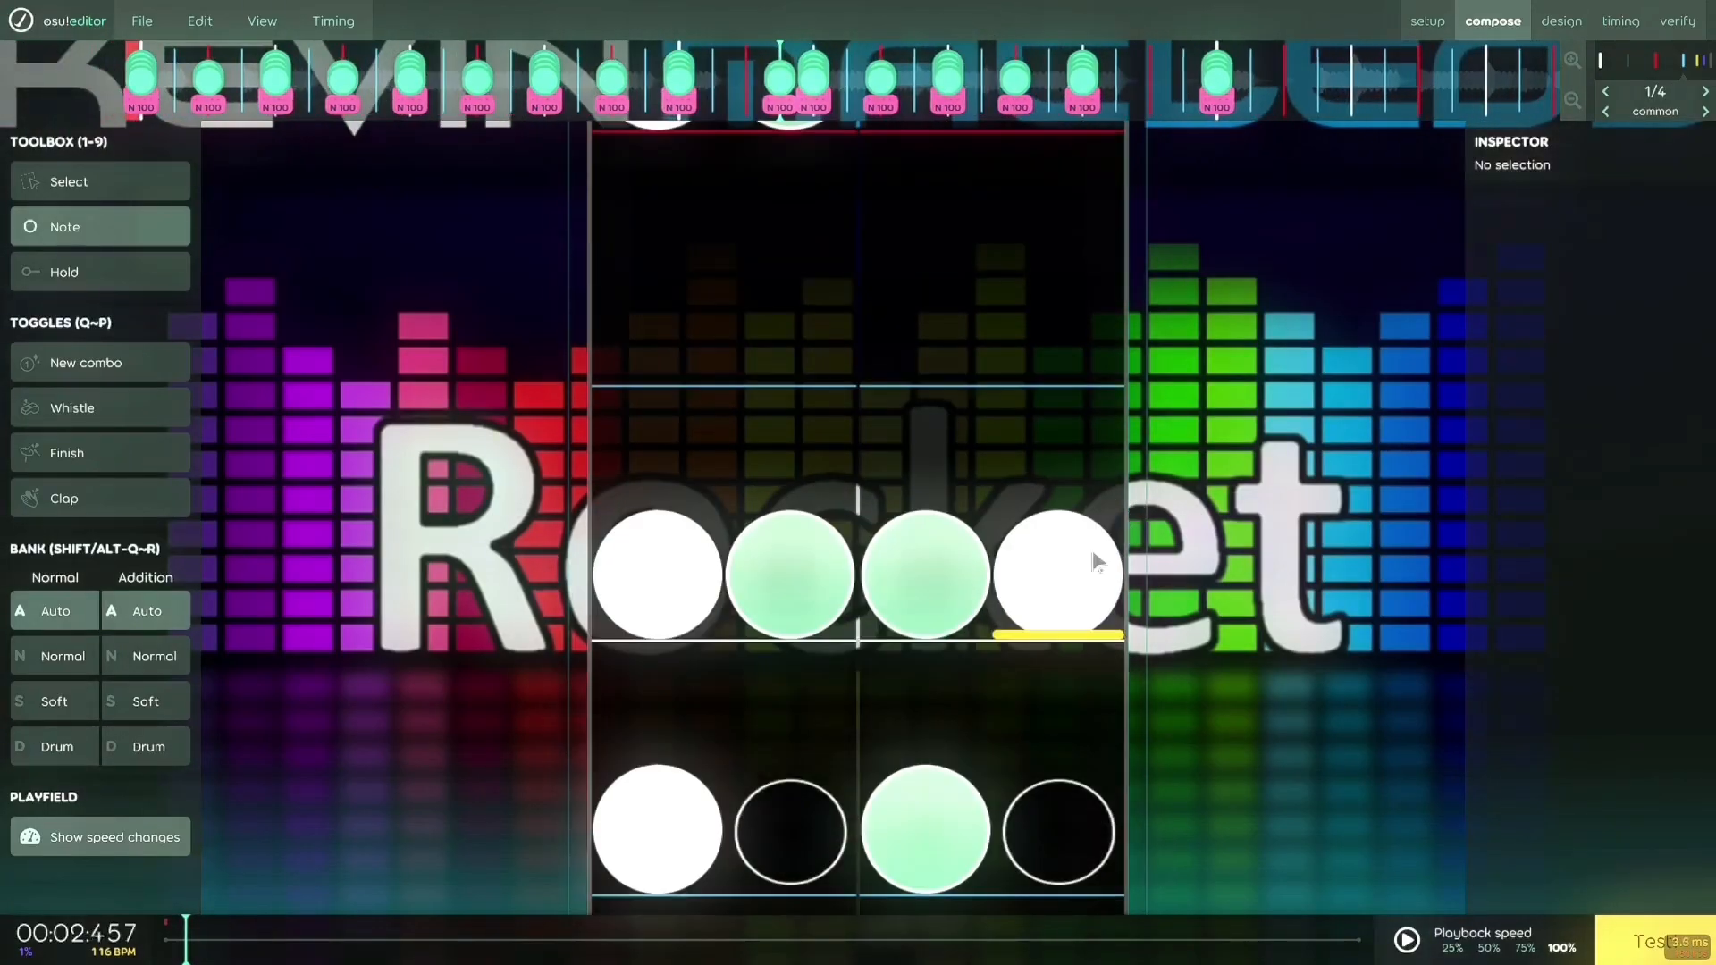
pyautogui.scroll(2, 839, 630)
pyautogui.scroll(16, 838, 630)
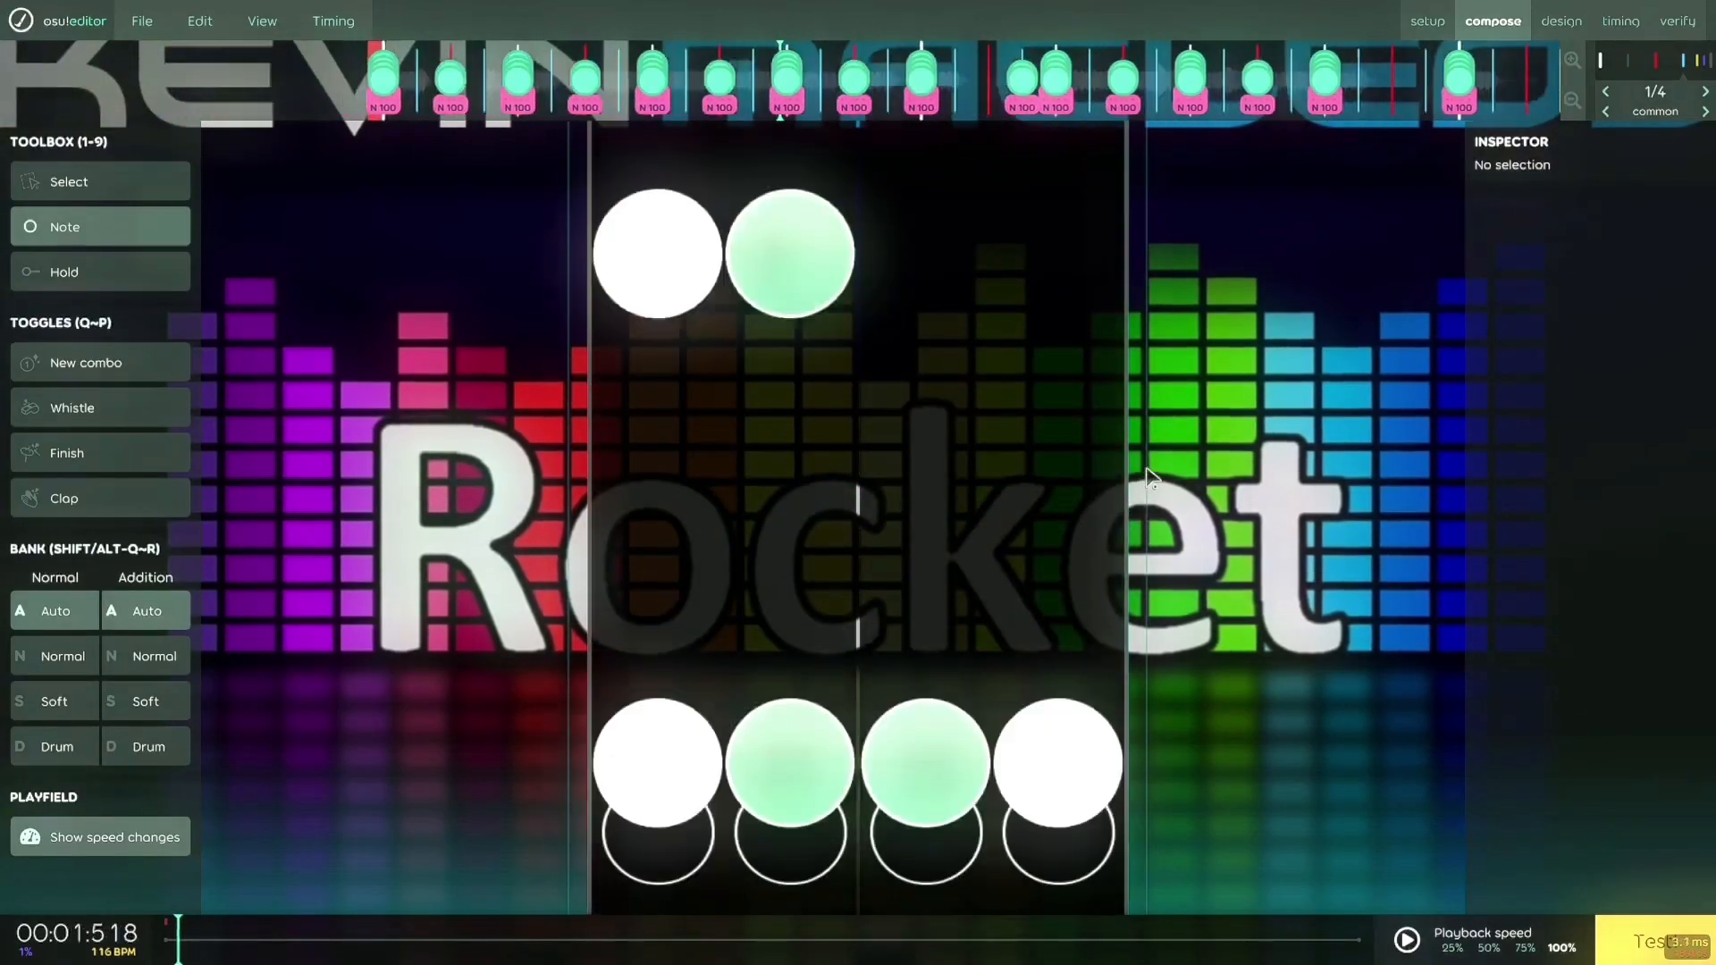
pyautogui.press('space')
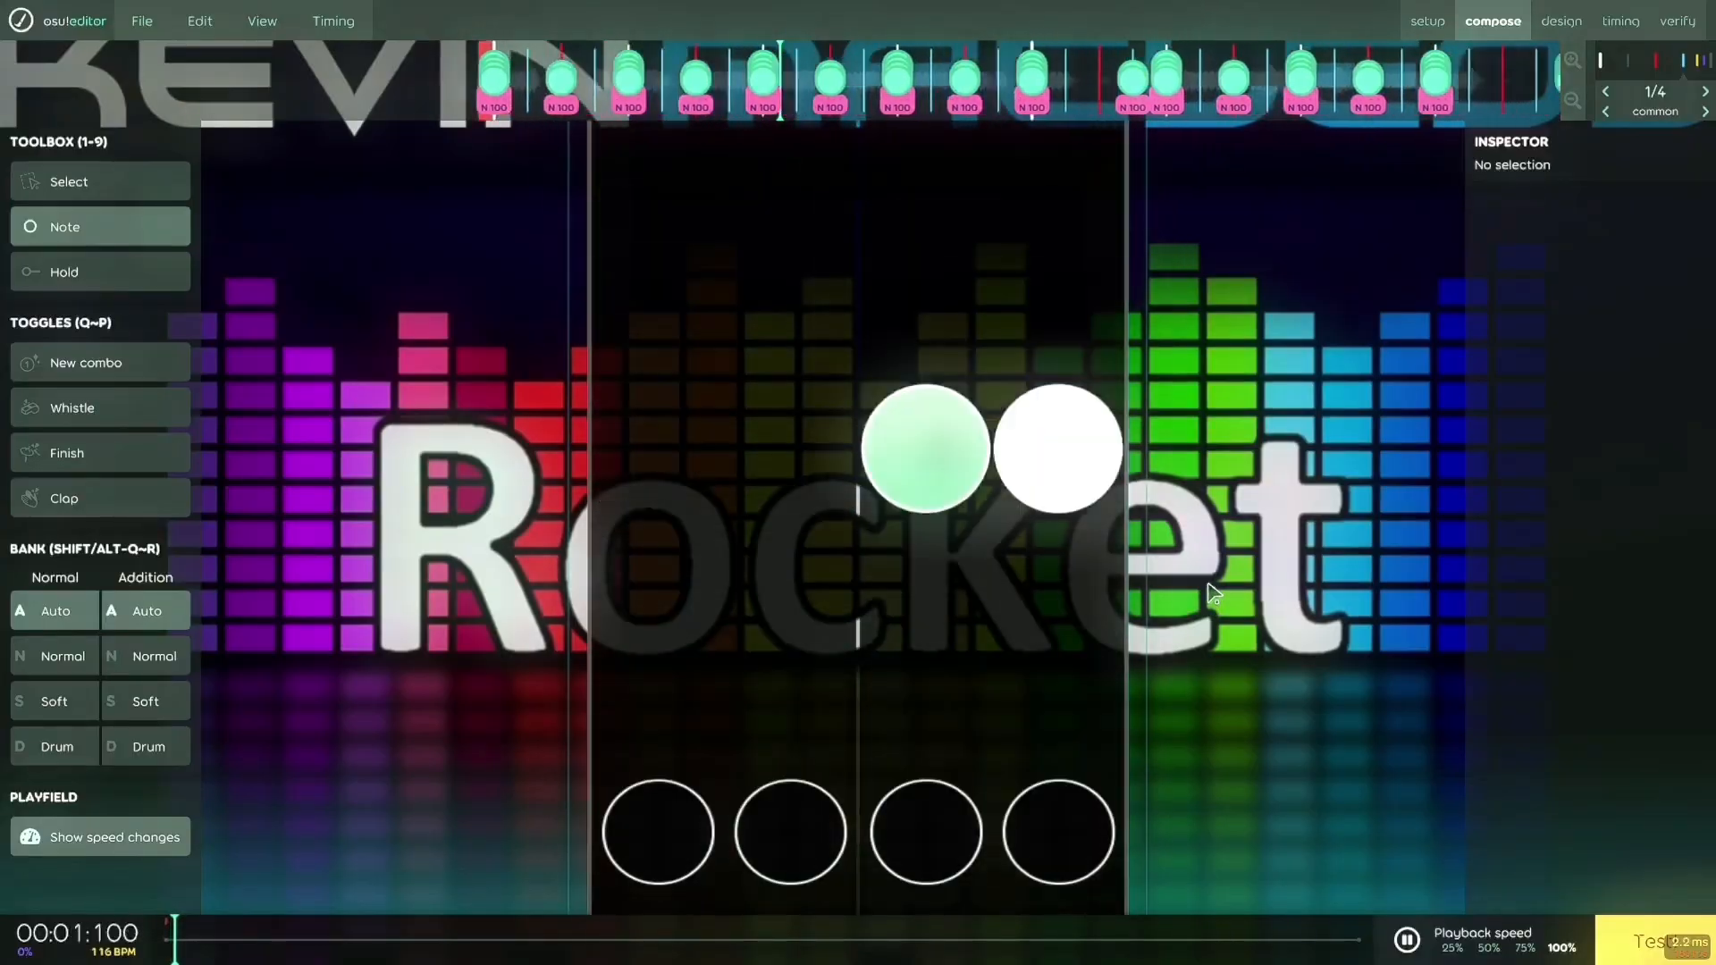
pyautogui.press('space')
# Replace the first-column note at 00:02:457 with a fourth-column note and replay the section
pyautogui.scroll(6, 1065, 524)
pyautogui.rightClick(607, 284)
pyautogui.click(1034, 376)
pyautogui.scroll(-2, 1046, 501)
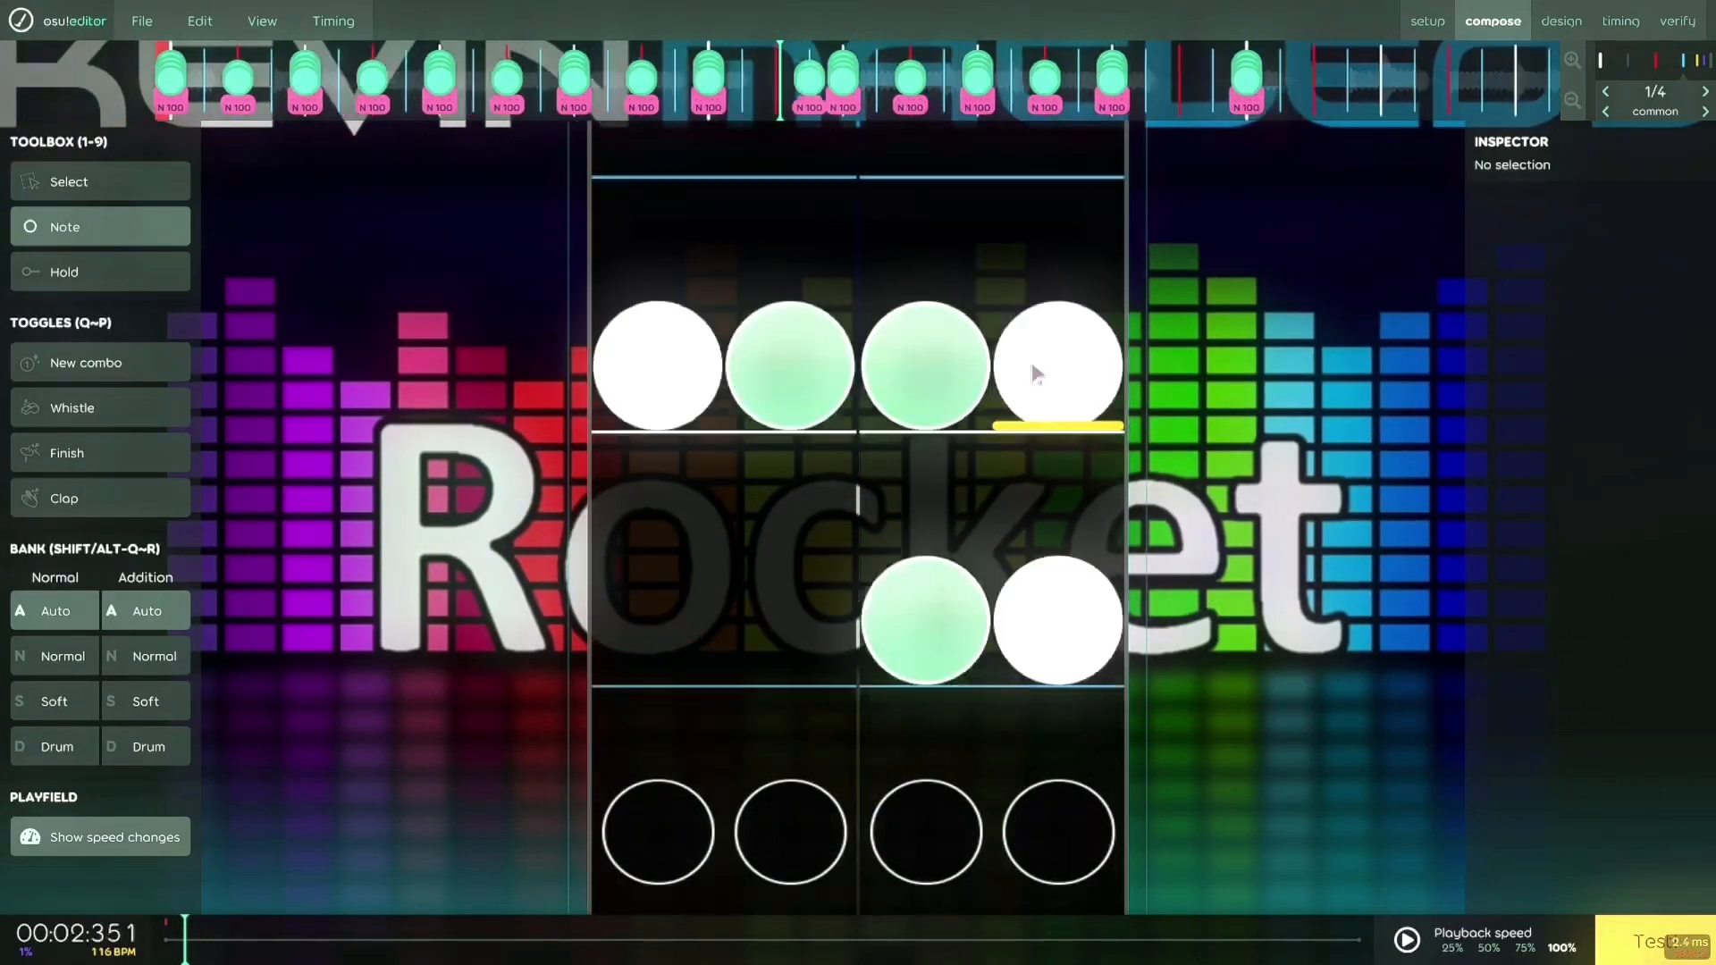
pyautogui.scroll(1, 1108, 617)
pyautogui.scroll(4, 1159, 597)
pyautogui.press('space')
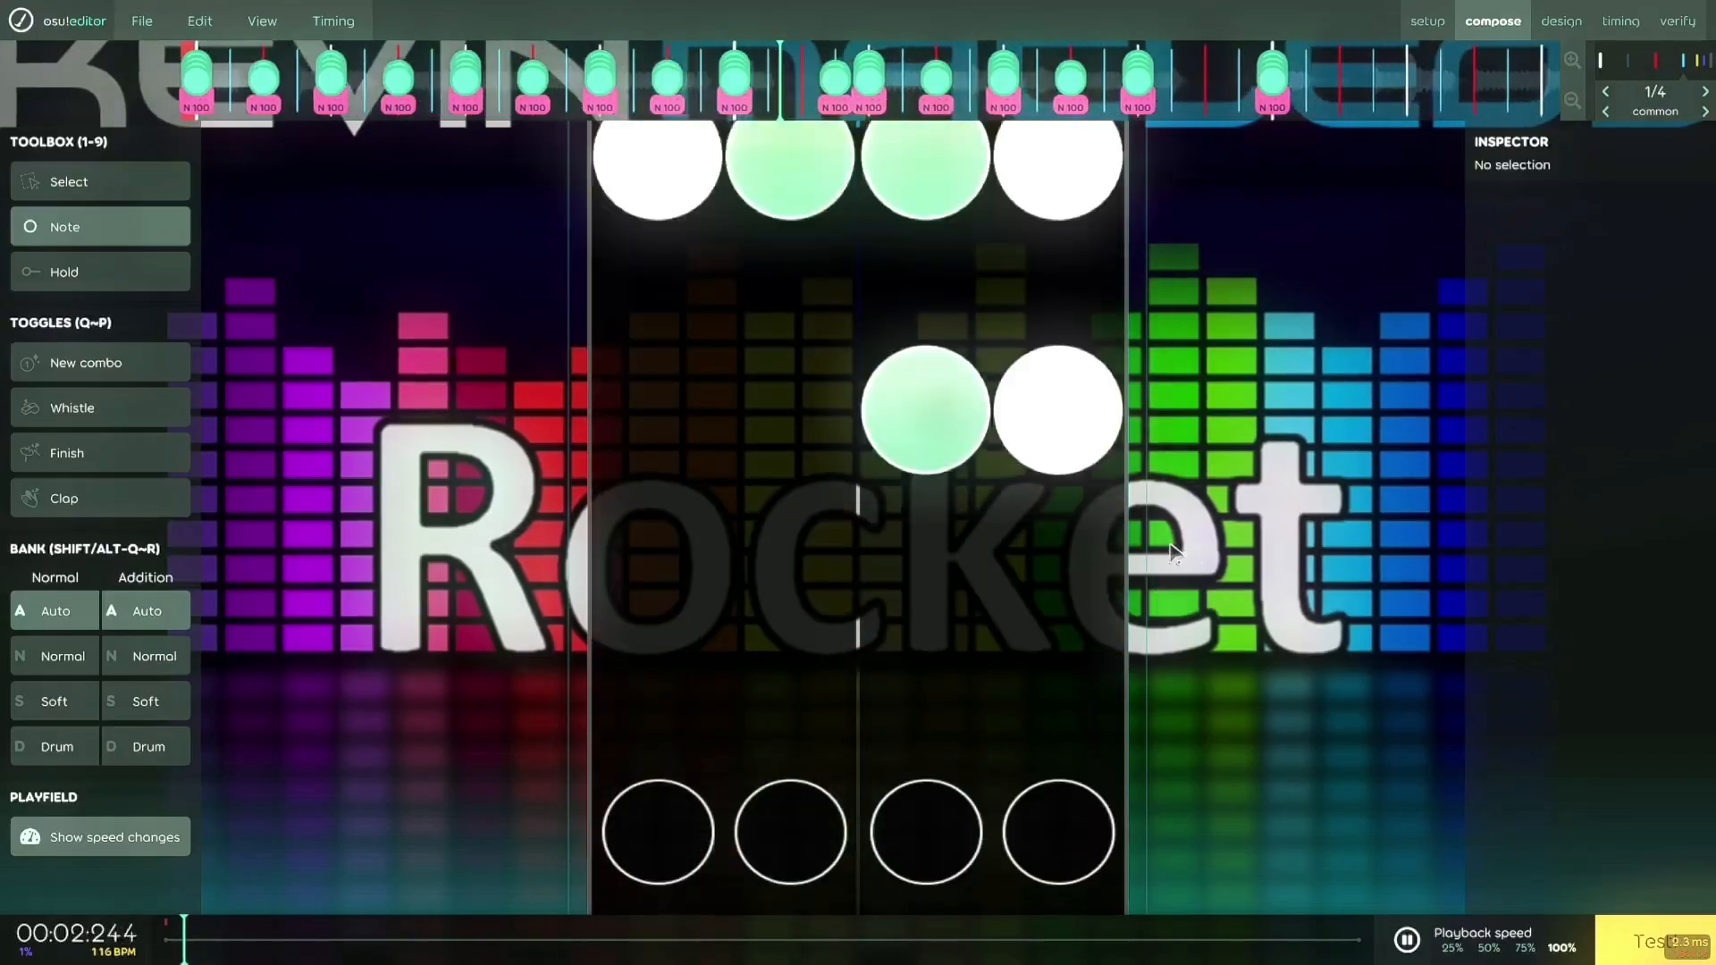
pyautogui.press('space')
pyautogui.scroll(7, 1198, 552)
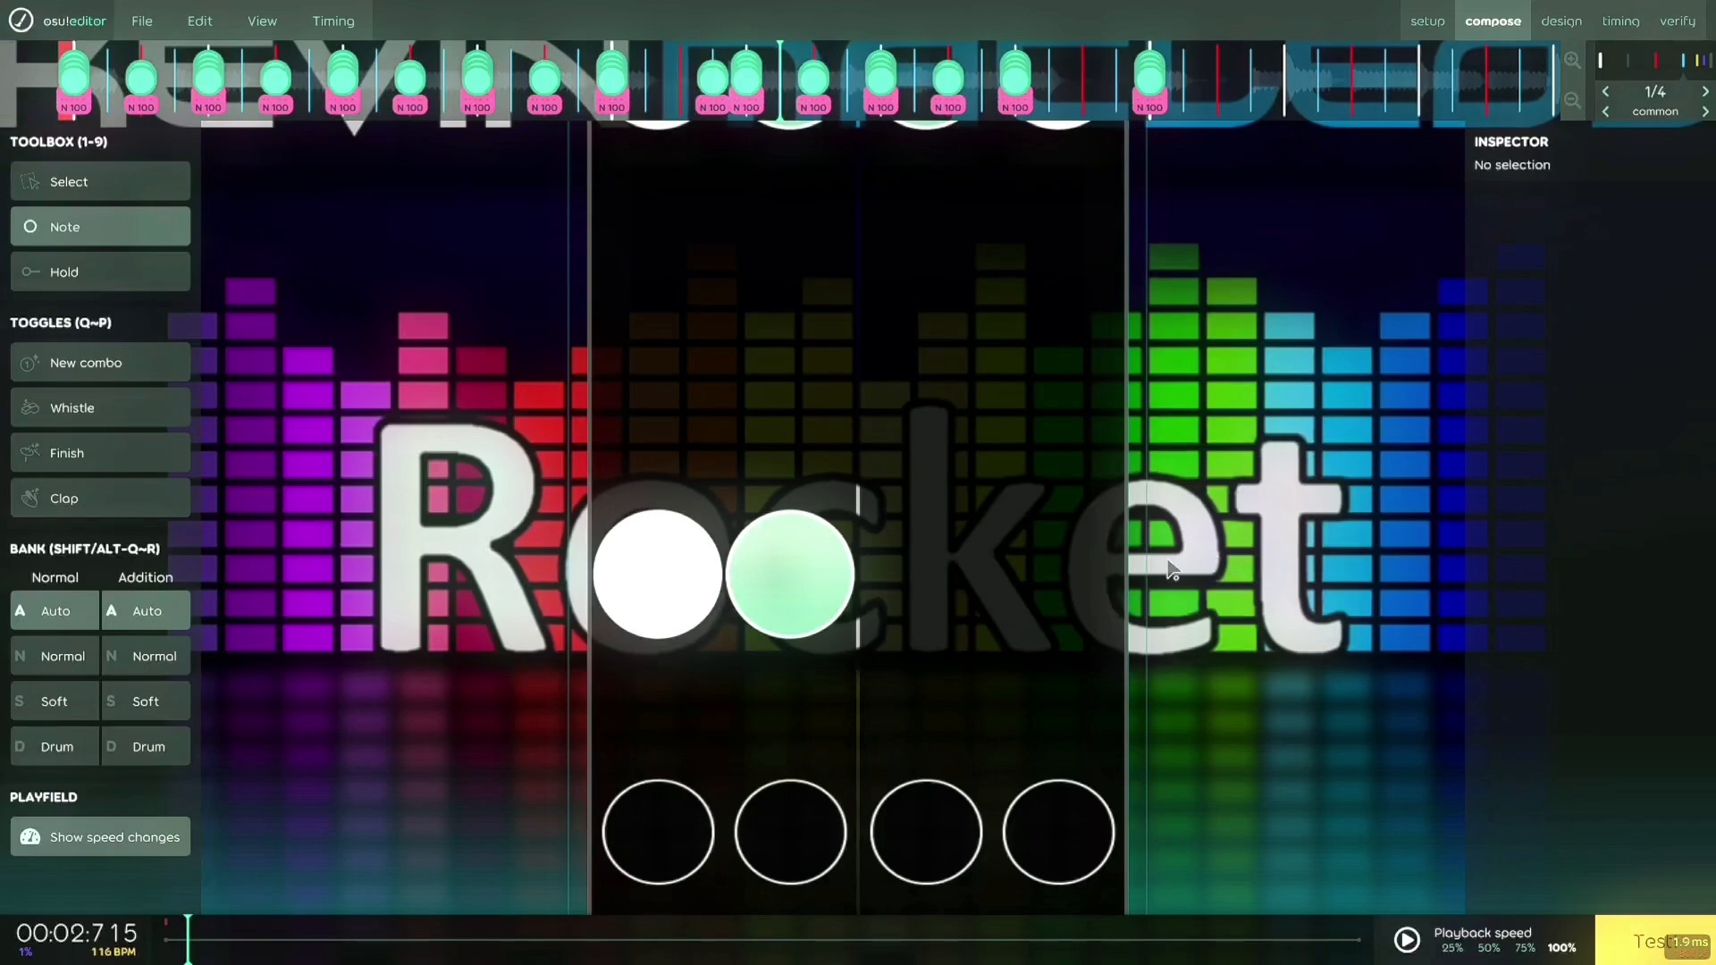
# Place a fourth-column note at 00:02:974 and set the beat snap divisor to 1/8
pyautogui.scroll(-5, 1171, 562)
pyautogui.scroll(3, 1088, 650)
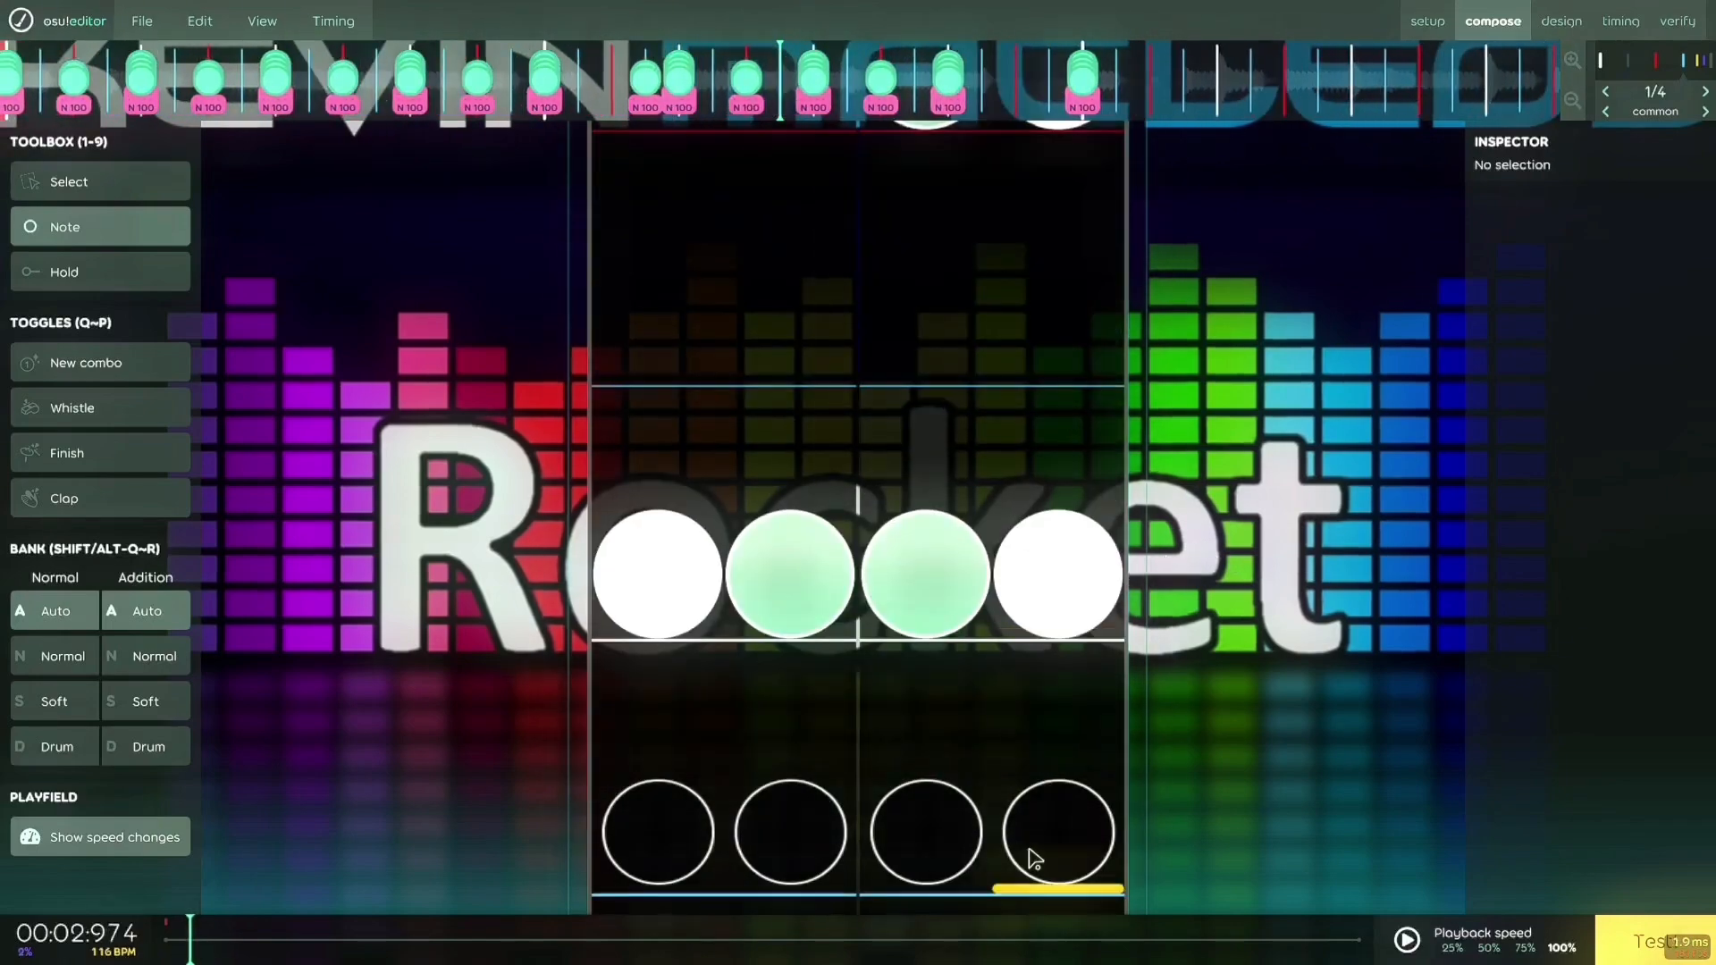
pyautogui.click(1087, 849)
pyautogui.click(974, 862)
pyautogui.hotkey('shift', 'Up')
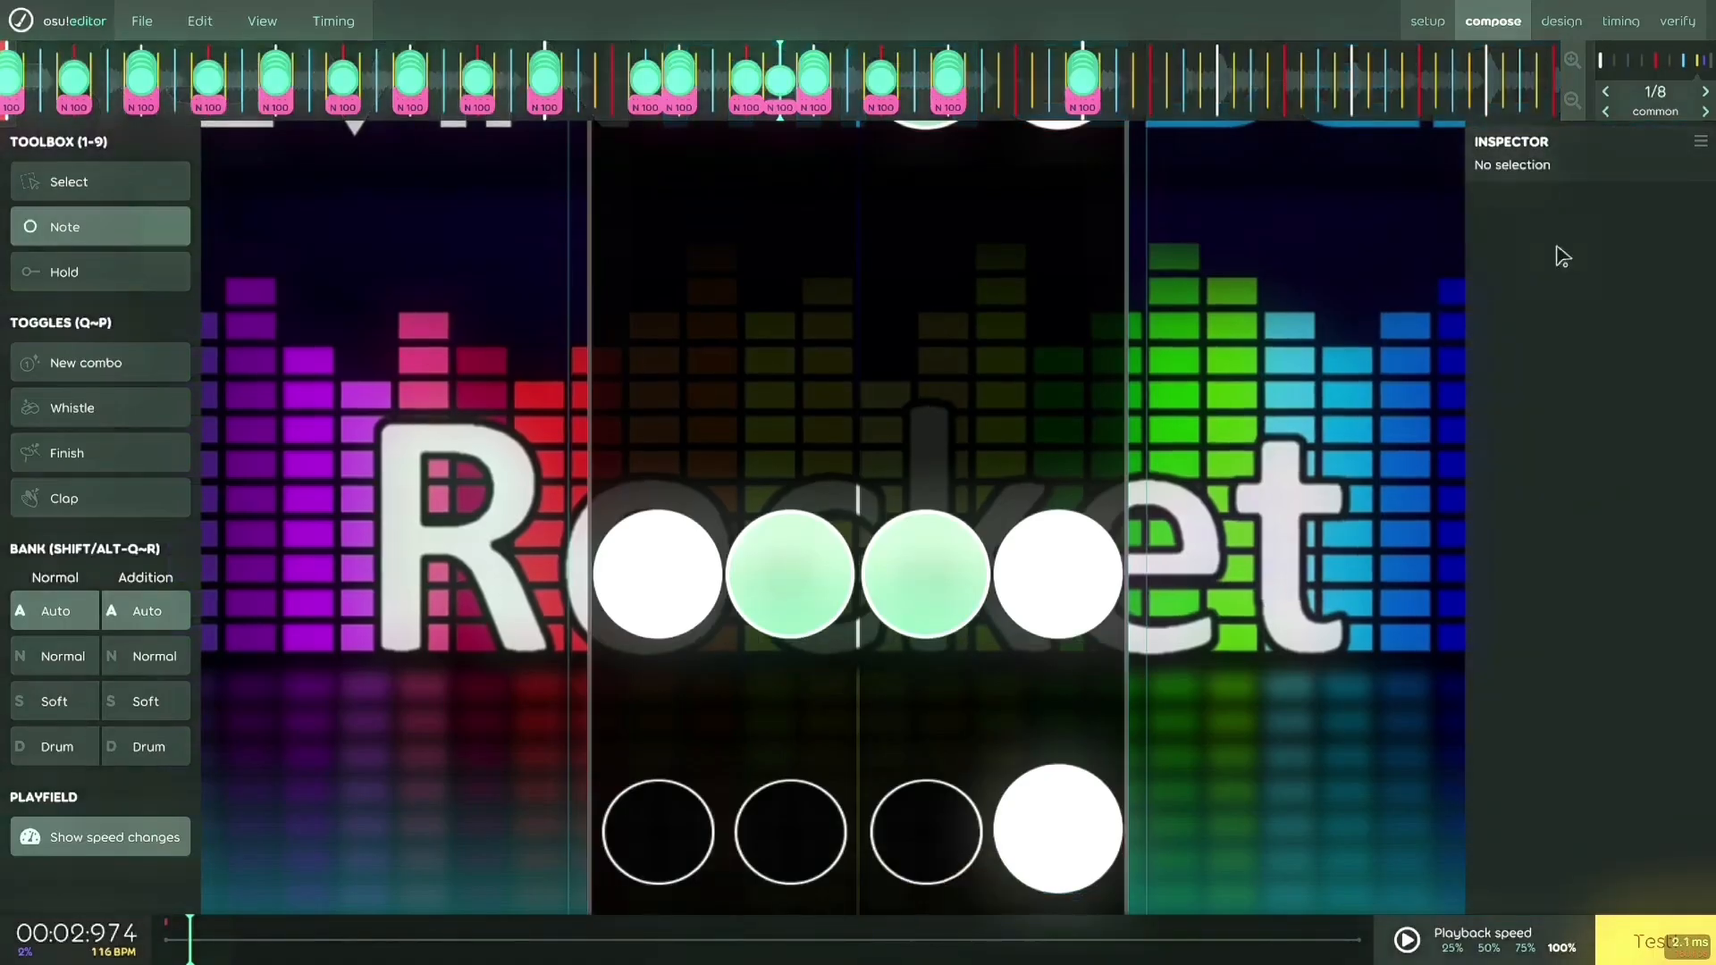
# Delete the third-column note on the full beat after 00:02:974 and place one an eighth snap earlier, at 00:03:037
pyautogui.rightClick(925, 590)
pyautogui.click(925, 733)
pyautogui.scroll(-1, 925, 733)
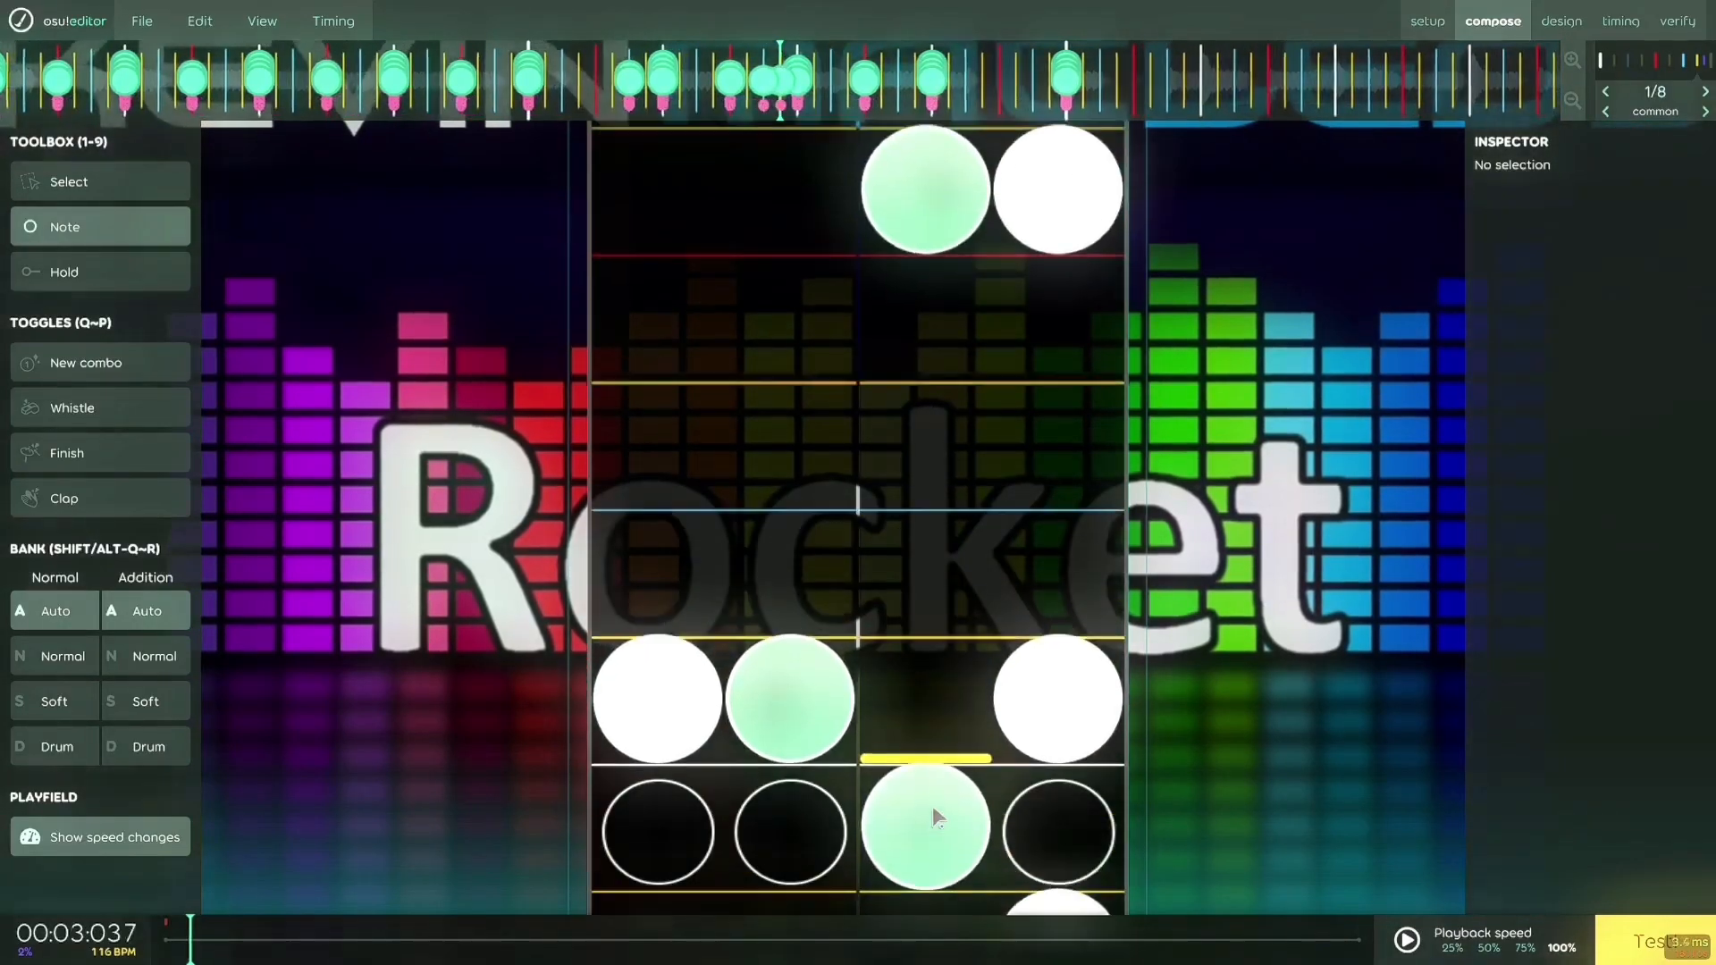
pyautogui.scroll(4, 1105, 719)
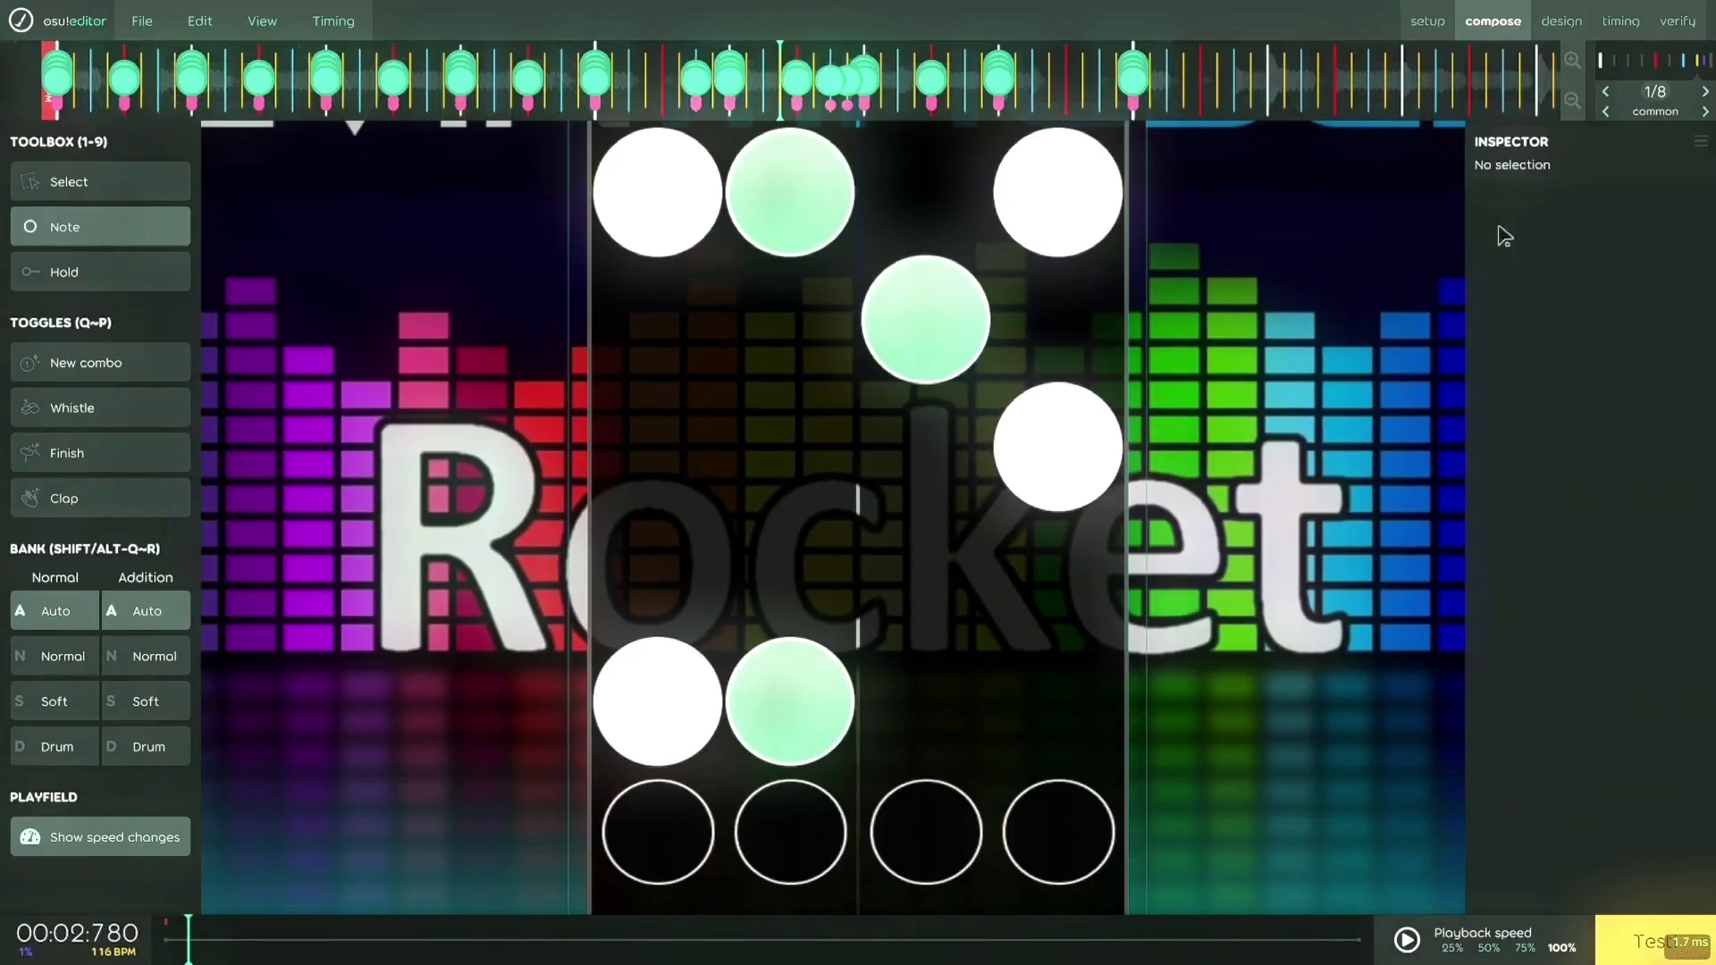
# Try moving the third-column note at 00:03:037 back onto the following full beat
pyautogui.scroll(2, 1359, 440)
pyautogui.scroll(-12, 1360, 440)
pyautogui.scroll(3, 1128, 490)
pyautogui.scroll(7, 983, 519)
pyautogui.moveTo(913, 257); pyautogui.dragTo(920, 193)
pyautogui.scroll(-5, 1042, 304)
pyautogui.scroll(5, 1142, 411)
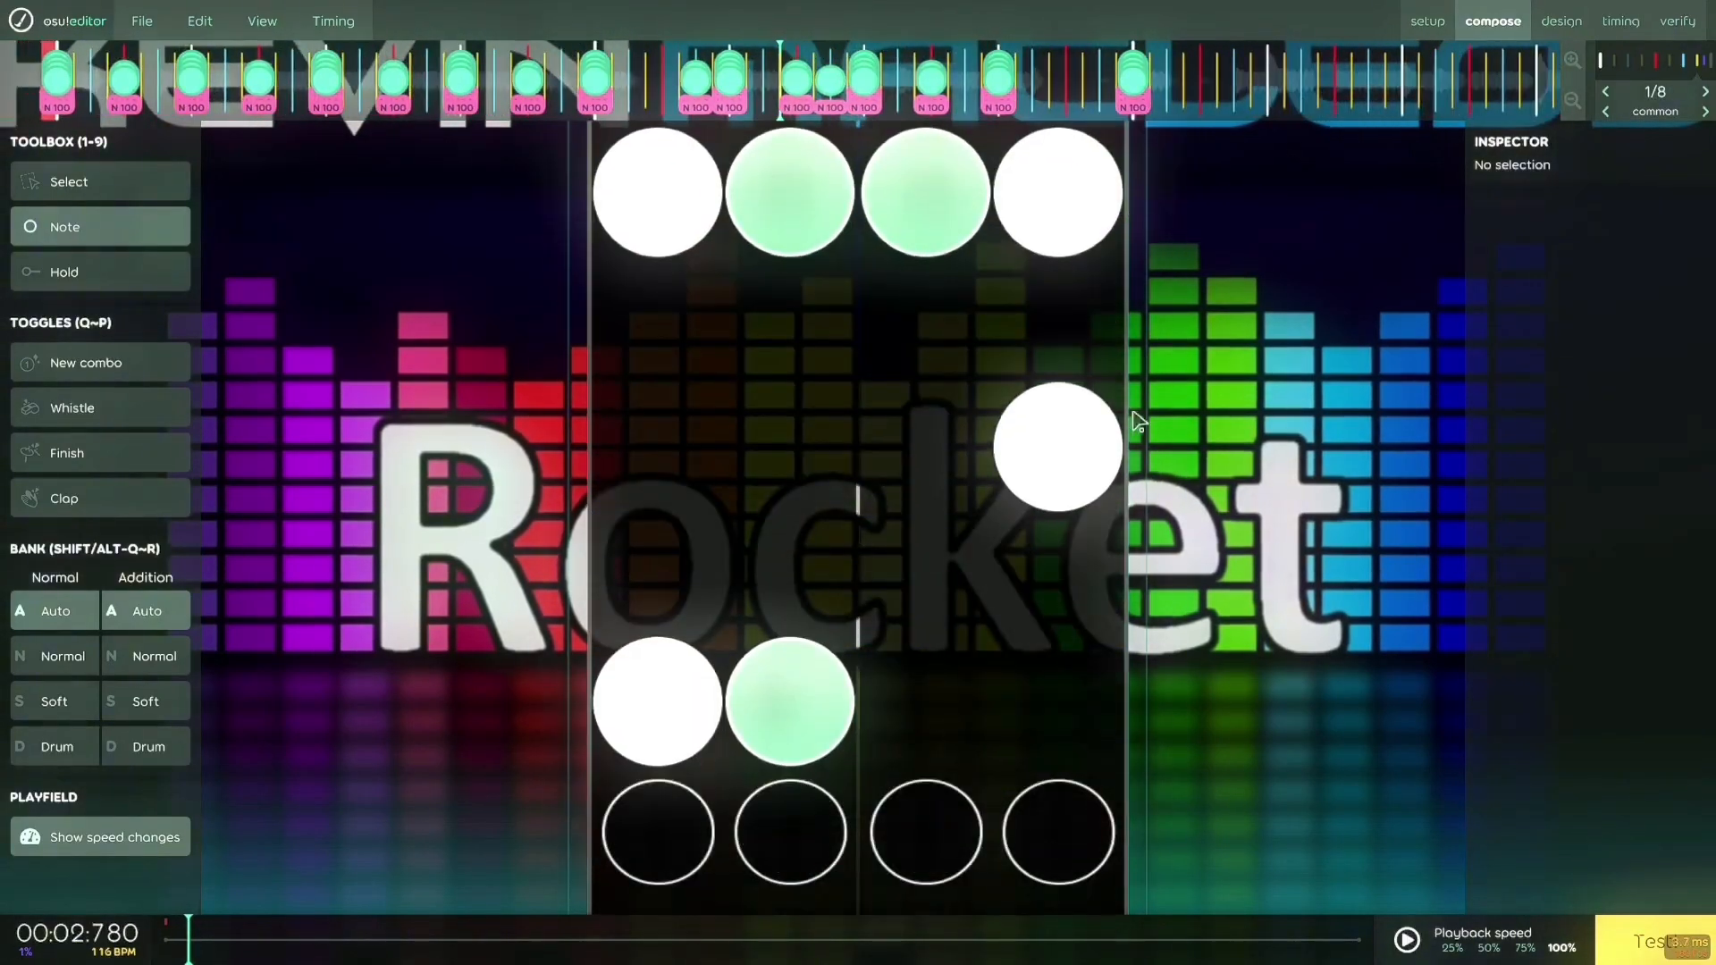
# Try a reversed run with a third-column note at 00:02:974, a fourth-column note one 1/8 snap later, and none in column four on the full beat
pyautogui.scroll(-2, 976, 552)
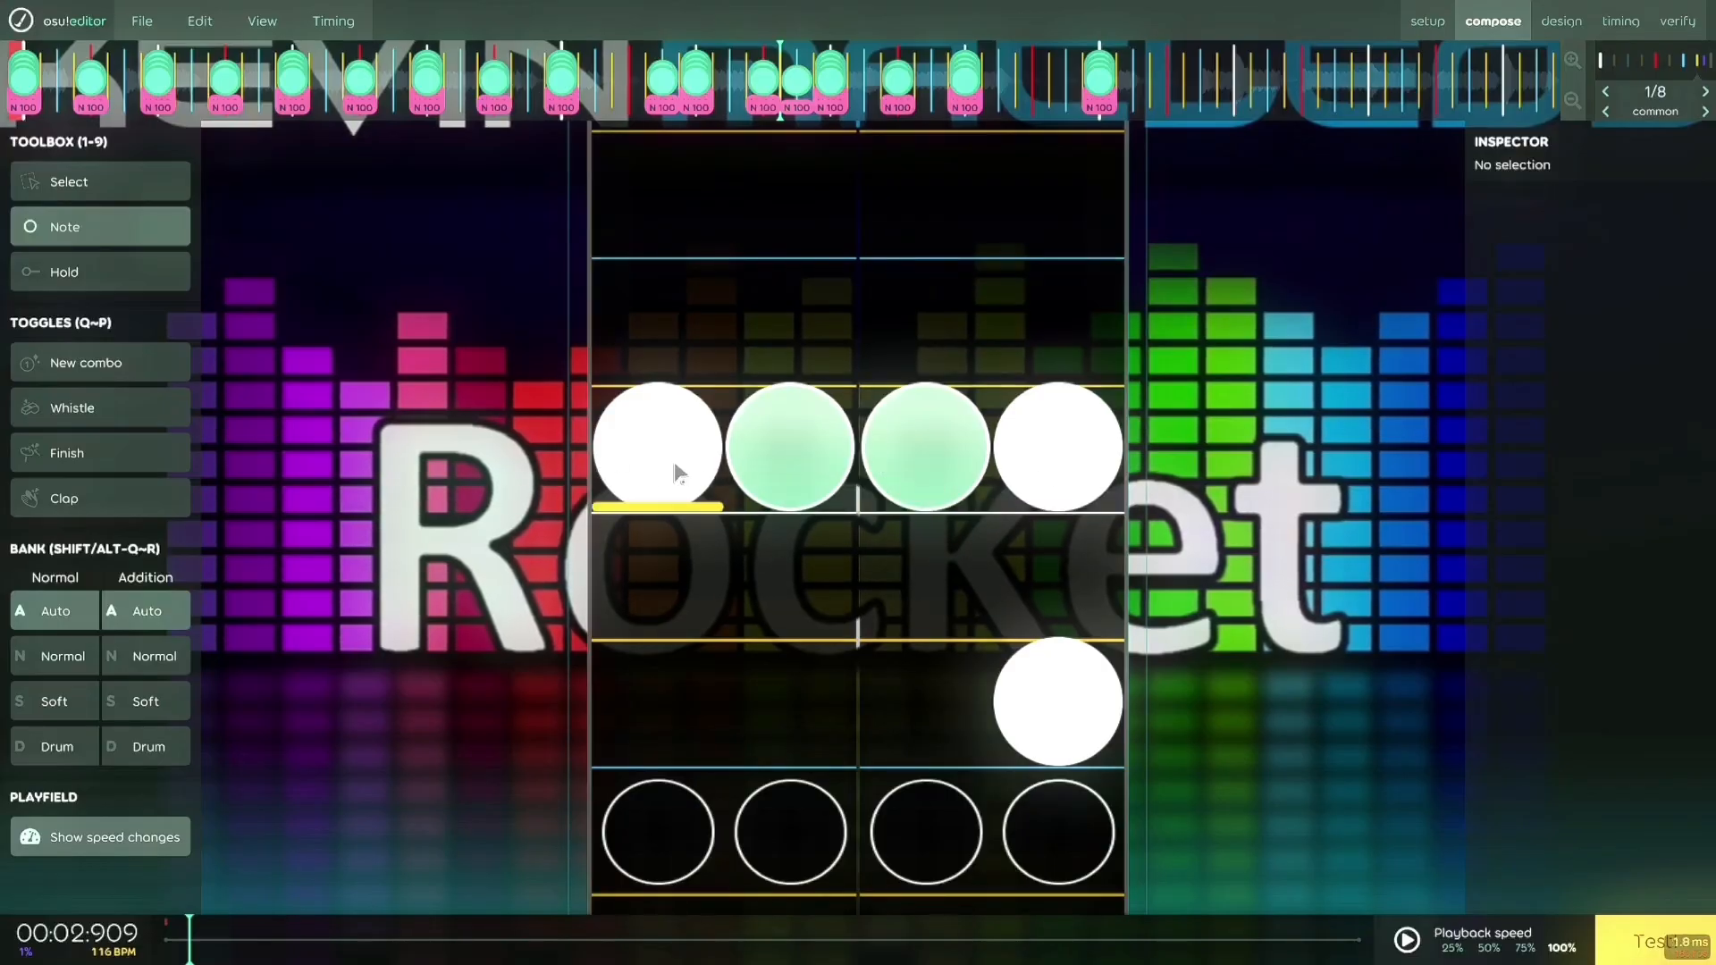
pyautogui.rightClick(1042, 465)
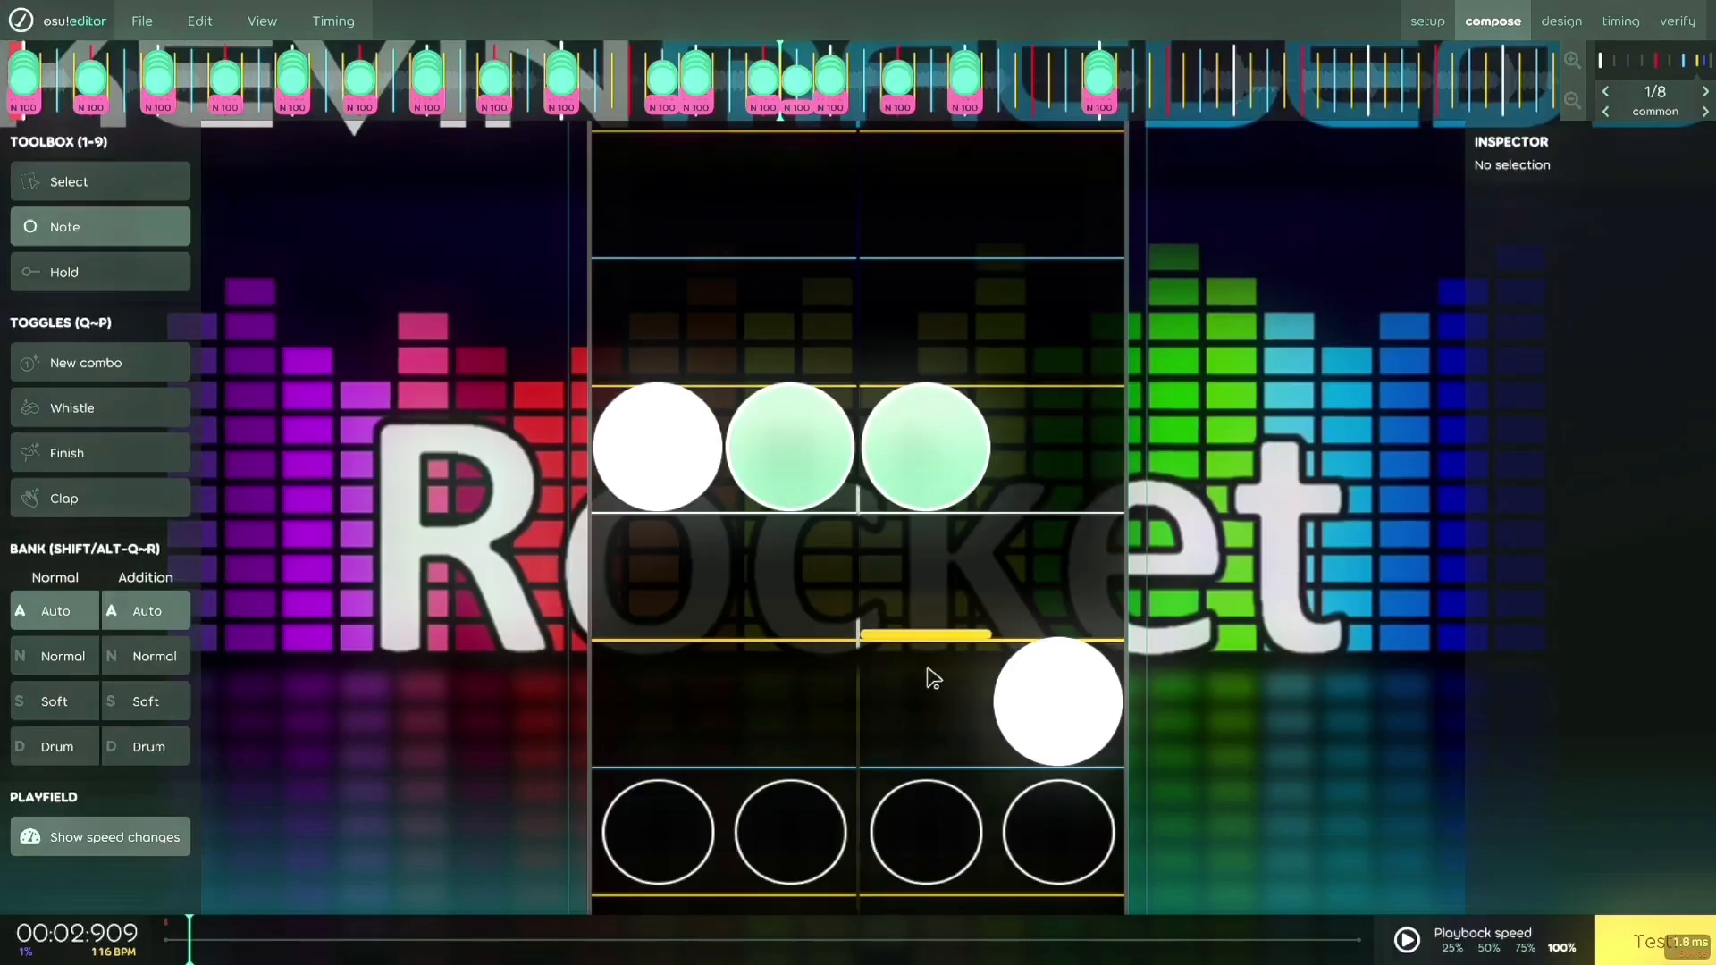
pyautogui.click(934, 758)
pyautogui.scroll(2, 1062, 679)
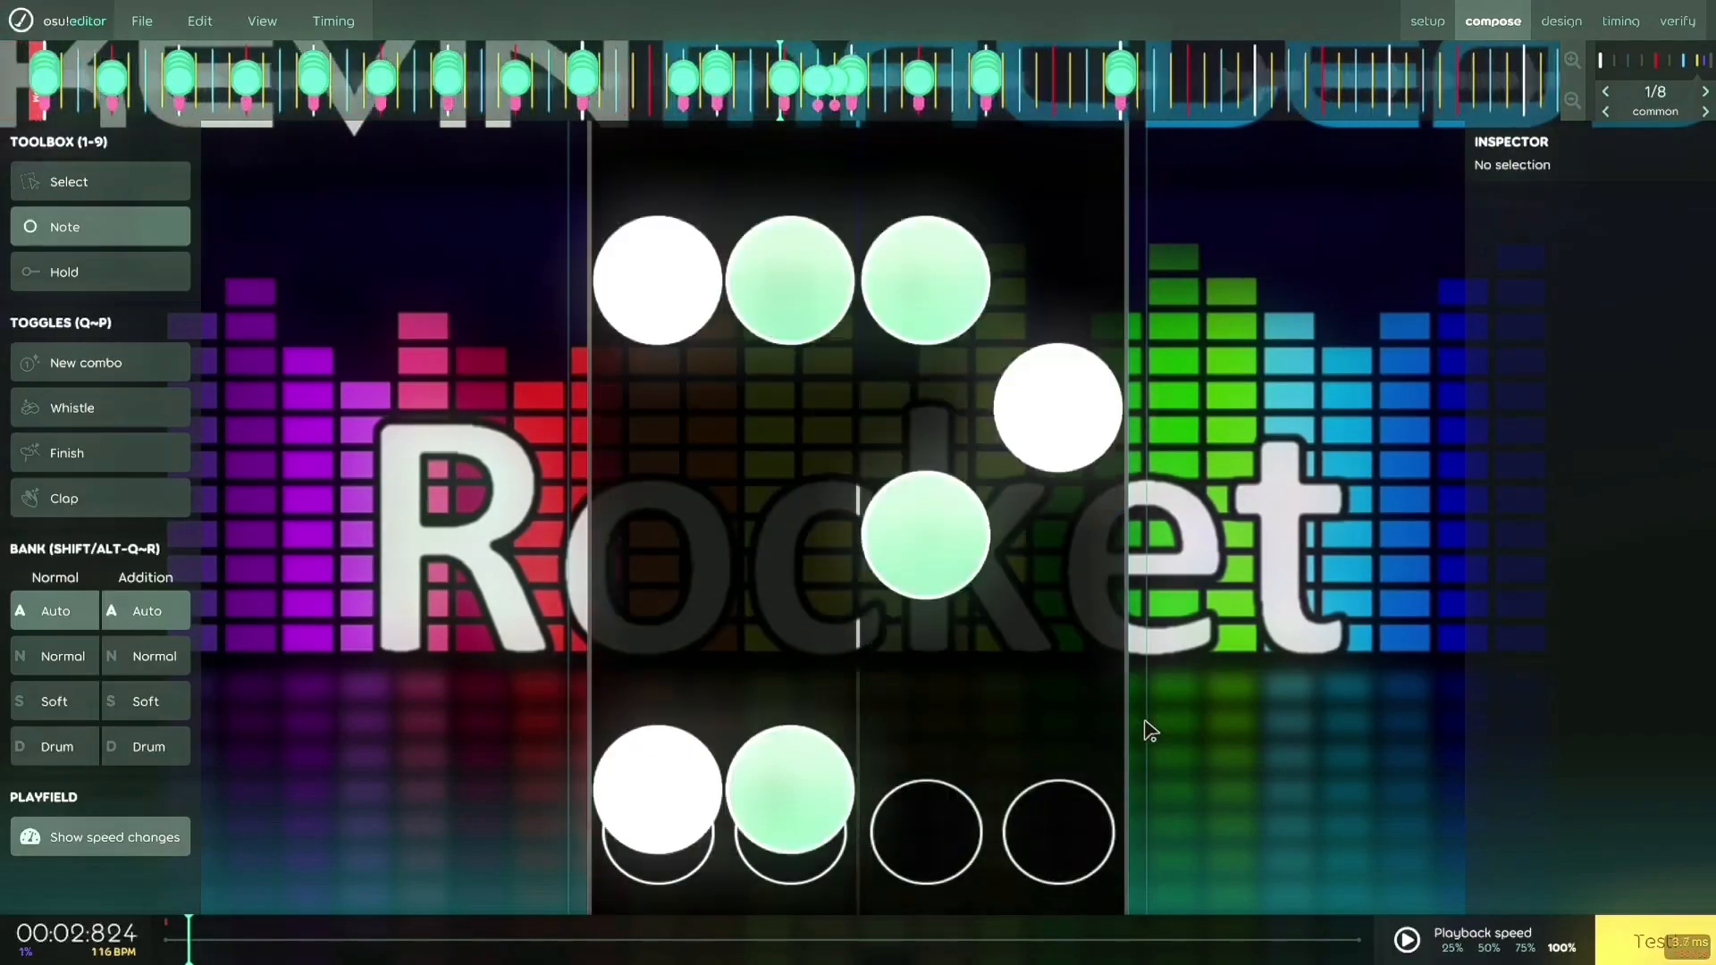
pyautogui.scroll(-3, 1063, 541)
pyautogui.click(1063, 541)
pyautogui.scroll(4, 1063, 536)
pyautogui.rightClick(1062, 536)
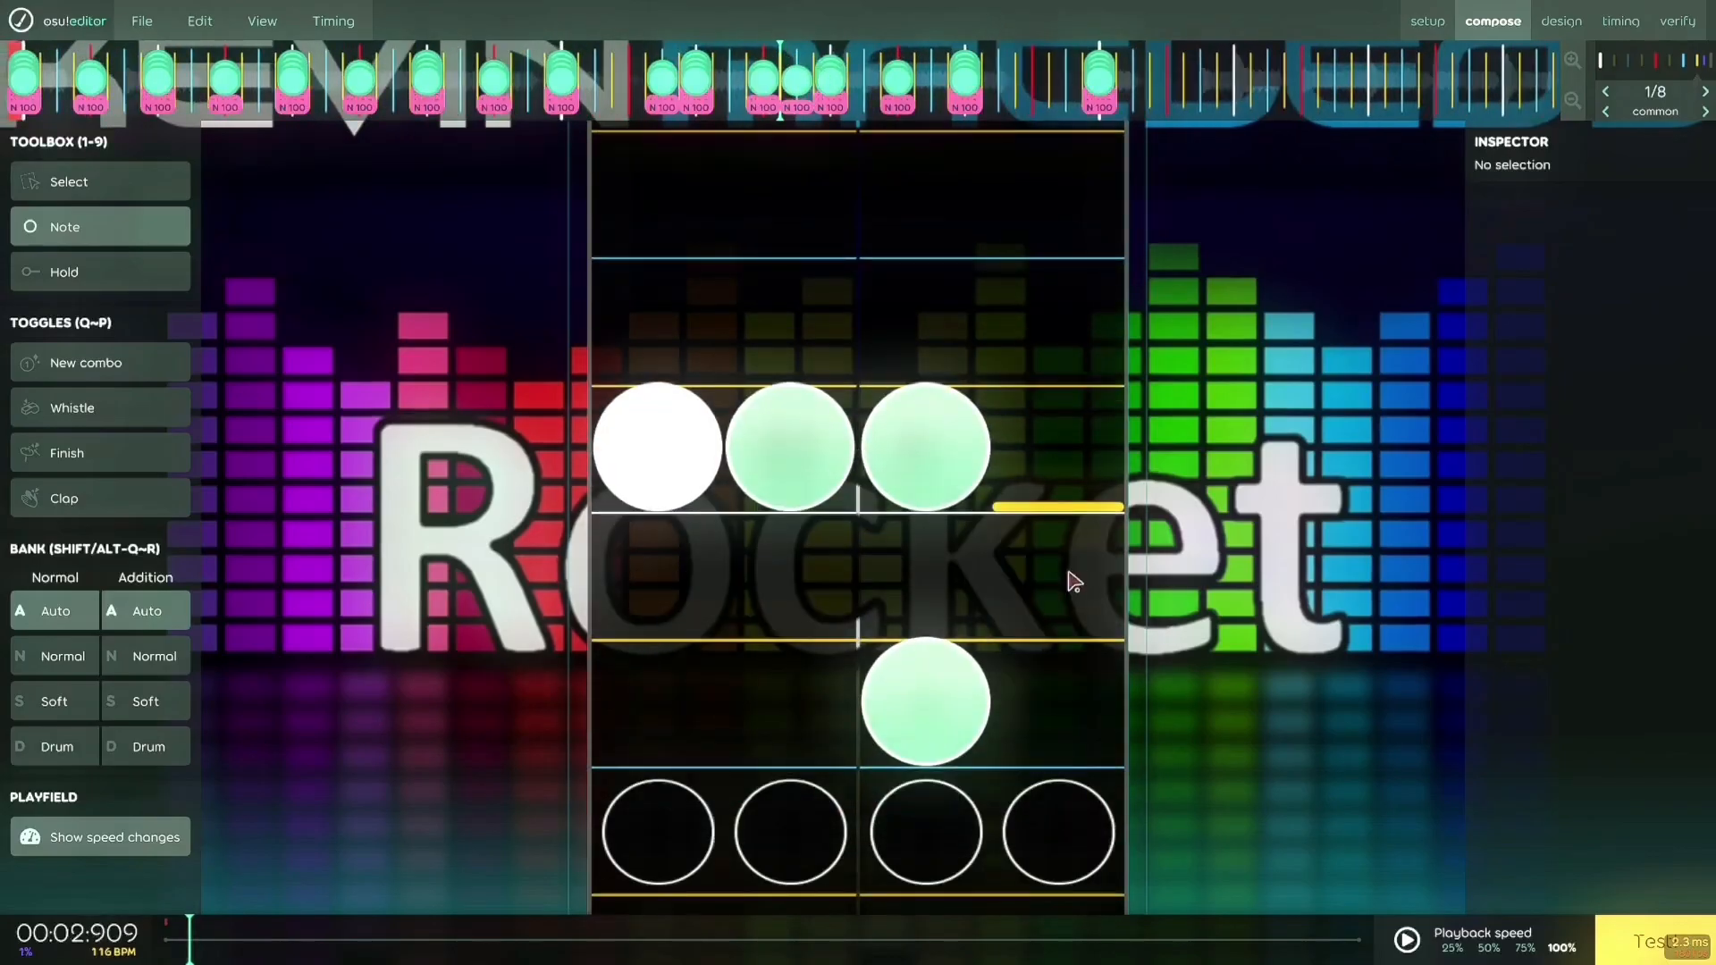
# Rebuild the run with a fourth-column note at 00:02:974, a third-column note one 1/8 snap later, and a fourth-column note on the full beat
pyautogui.rightClick(926, 706)
pyautogui.rightClick(926, 482)
pyautogui.scroll(-3, 1124, 876)
pyautogui.click(1124, 875)
pyautogui.scroll(2, 1073, 755)
pyautogui.scroll(-1, 1053, 831)
pyautogui.scroll(1, 1084, 904)
pyautogui.click(936, 766)
pyautogui.scroll(-1, 935, 766)
# Replay the rebuilt 1/8 run around 00:02:974 to check it against the music
pyautogui.scroll(6, 936, 766)
pyautogui.scroll(-13, 981, 674)
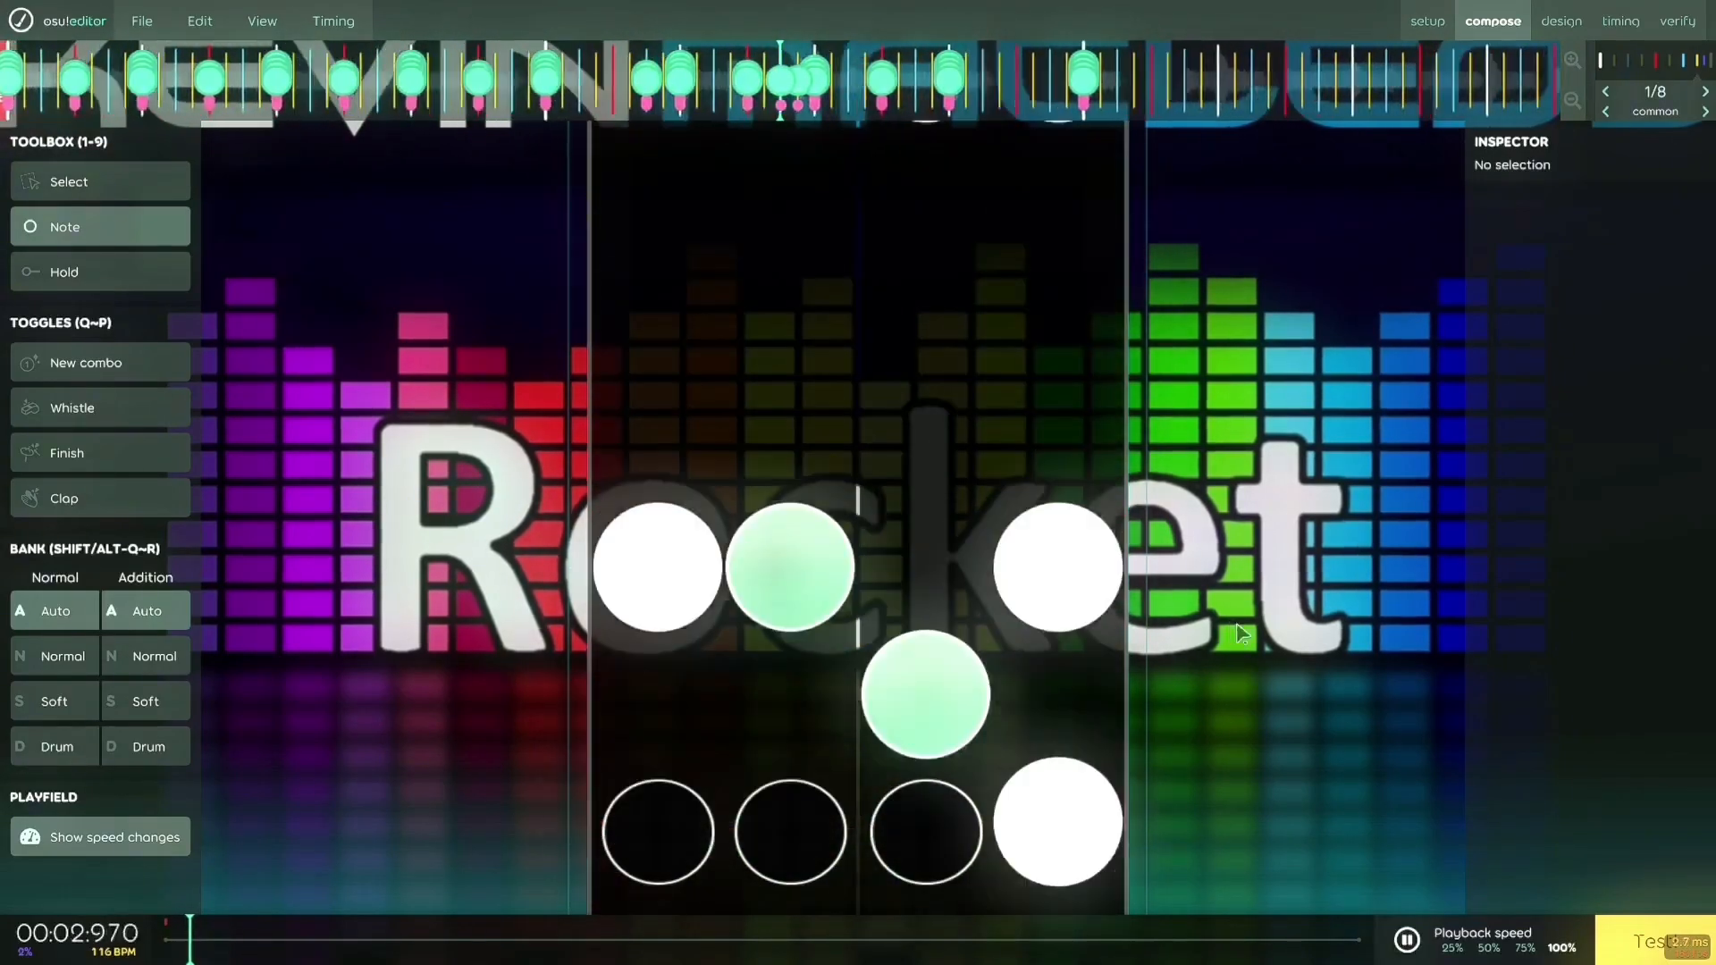
pyautogui.scroll(14, 1200, 682)
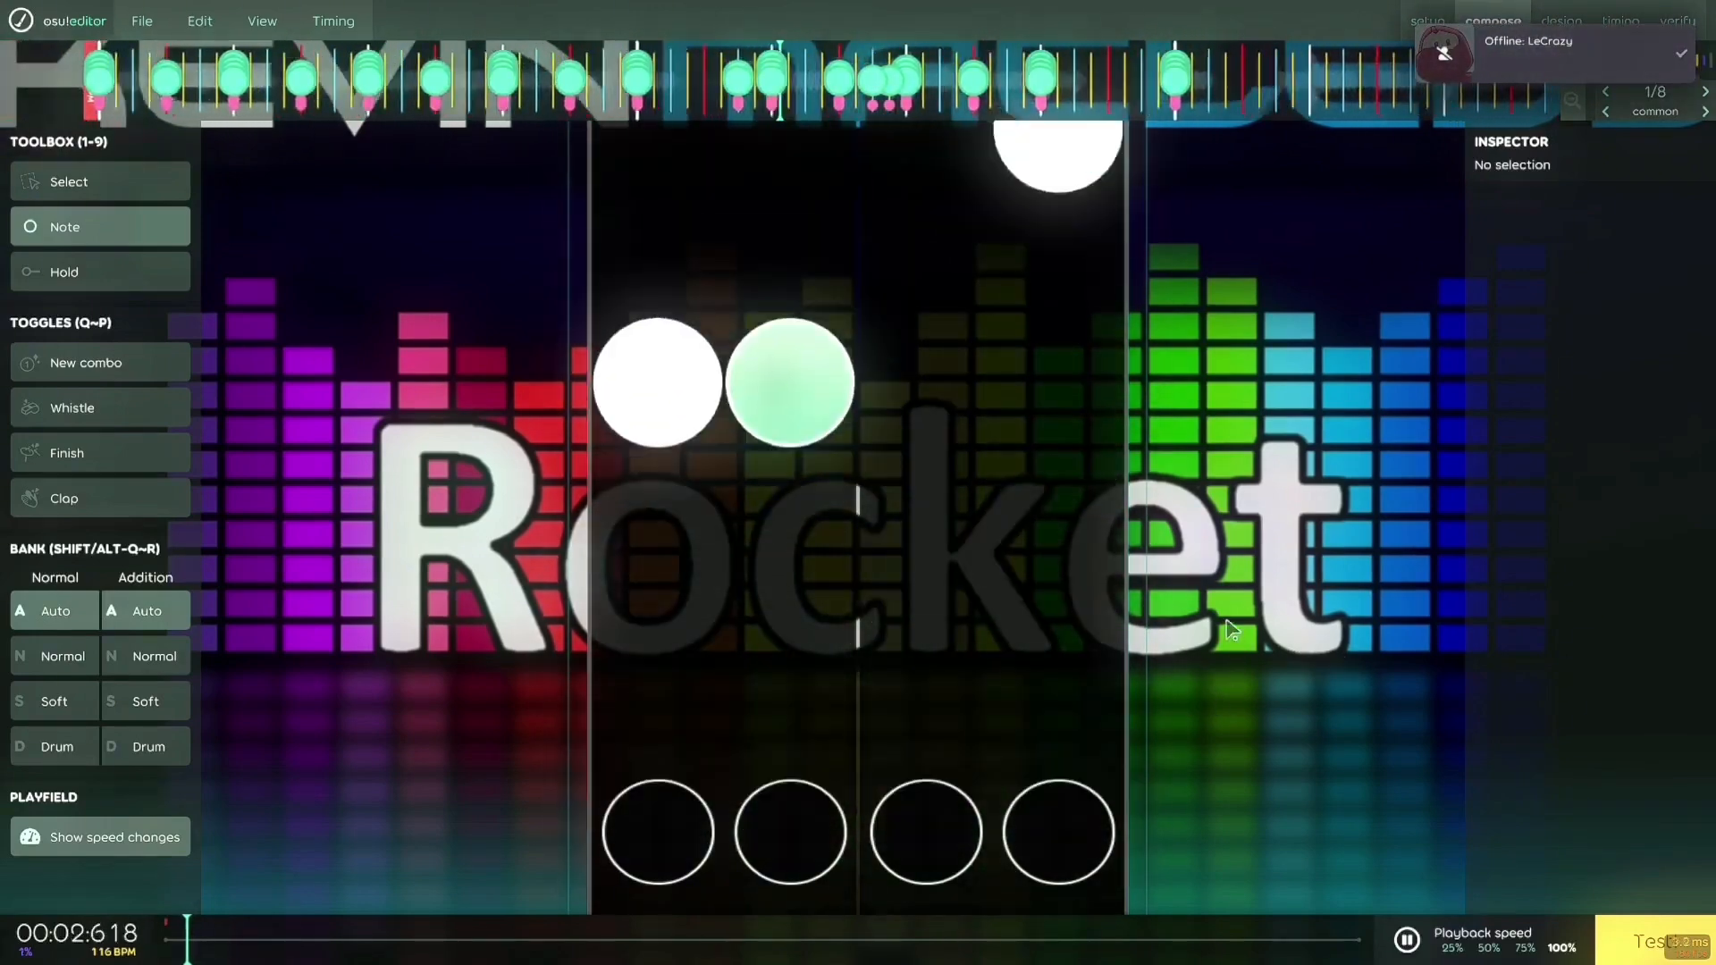
pyautogui.press('space')
pyautogui.press('space')
pyautogui.scroll(16, 1111, 593)
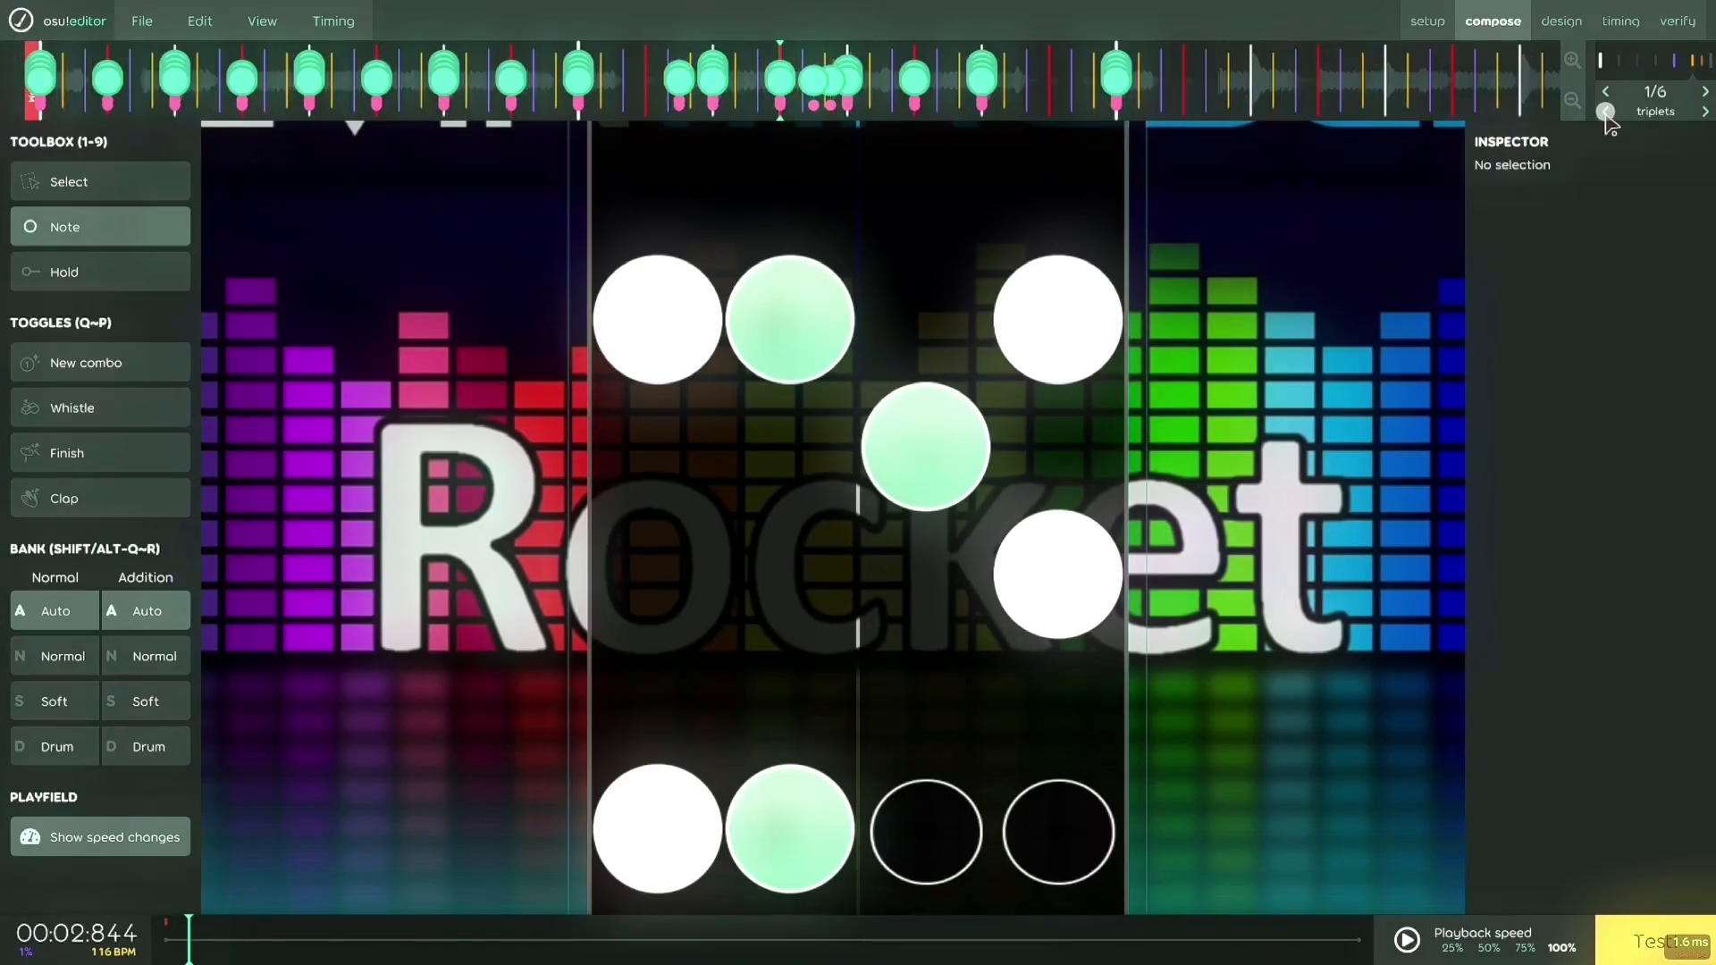
# Set the beat snap divisor to 1/4 and place first- and second-column notes one quarter beat after 00:03:620
pyautogui.scroll(-4, 911, 486)
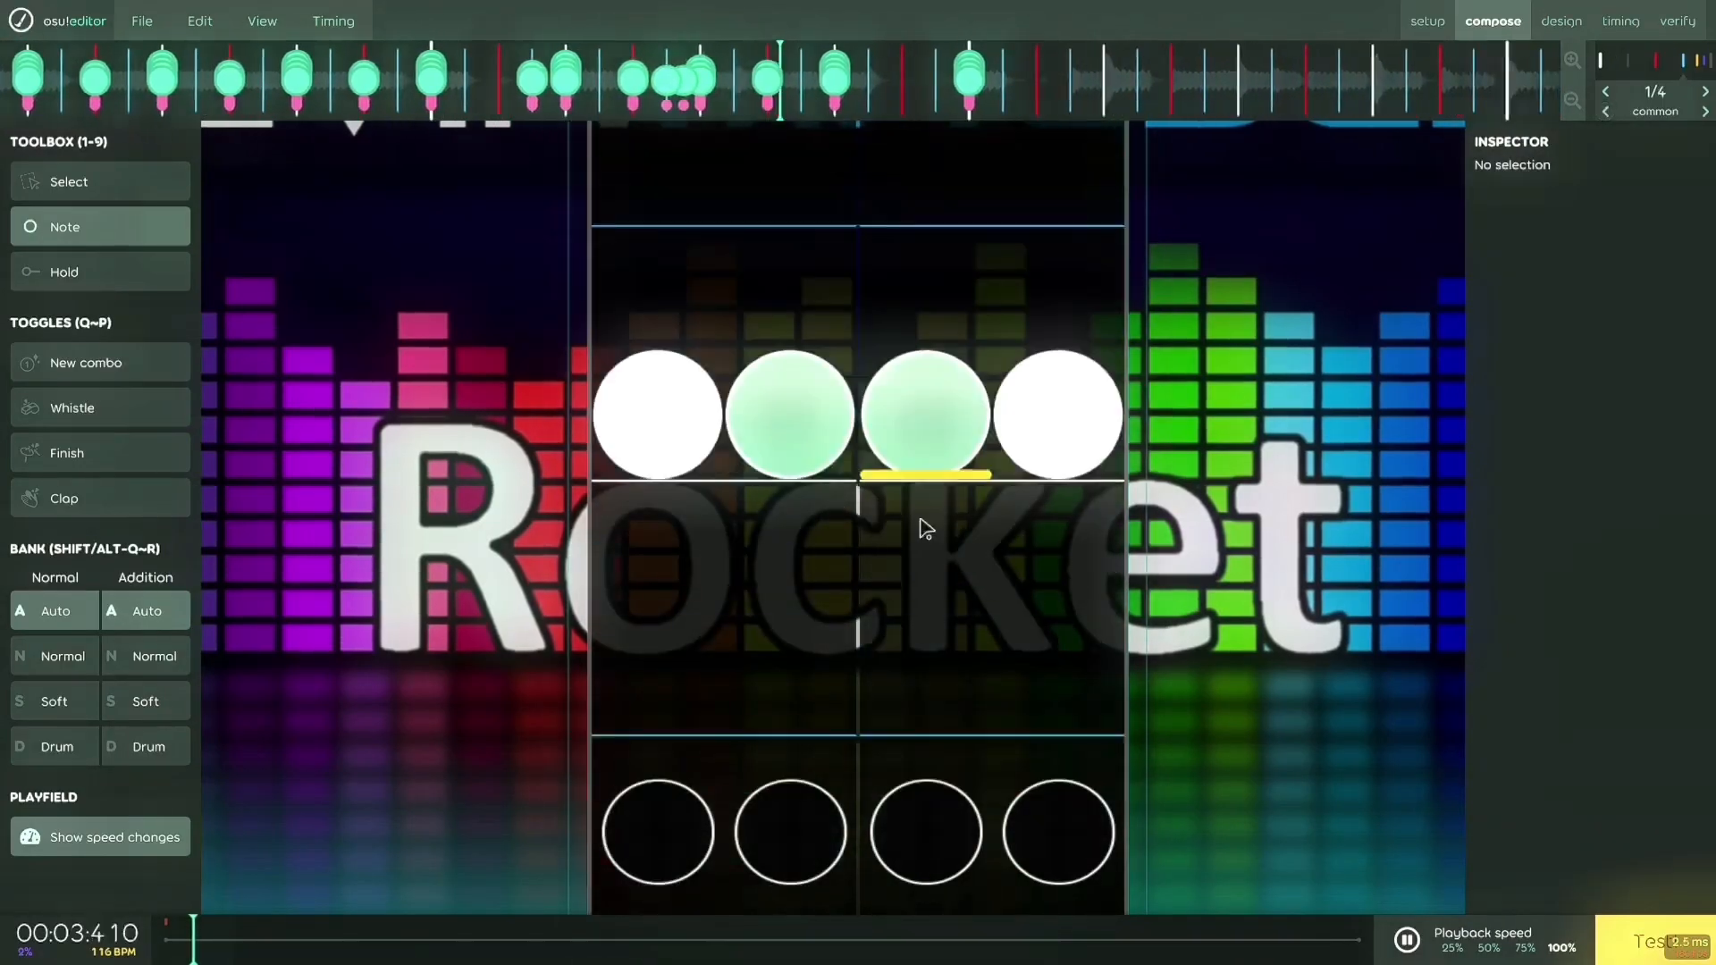
pyautogui.press('space')
pyautogui.press('space')
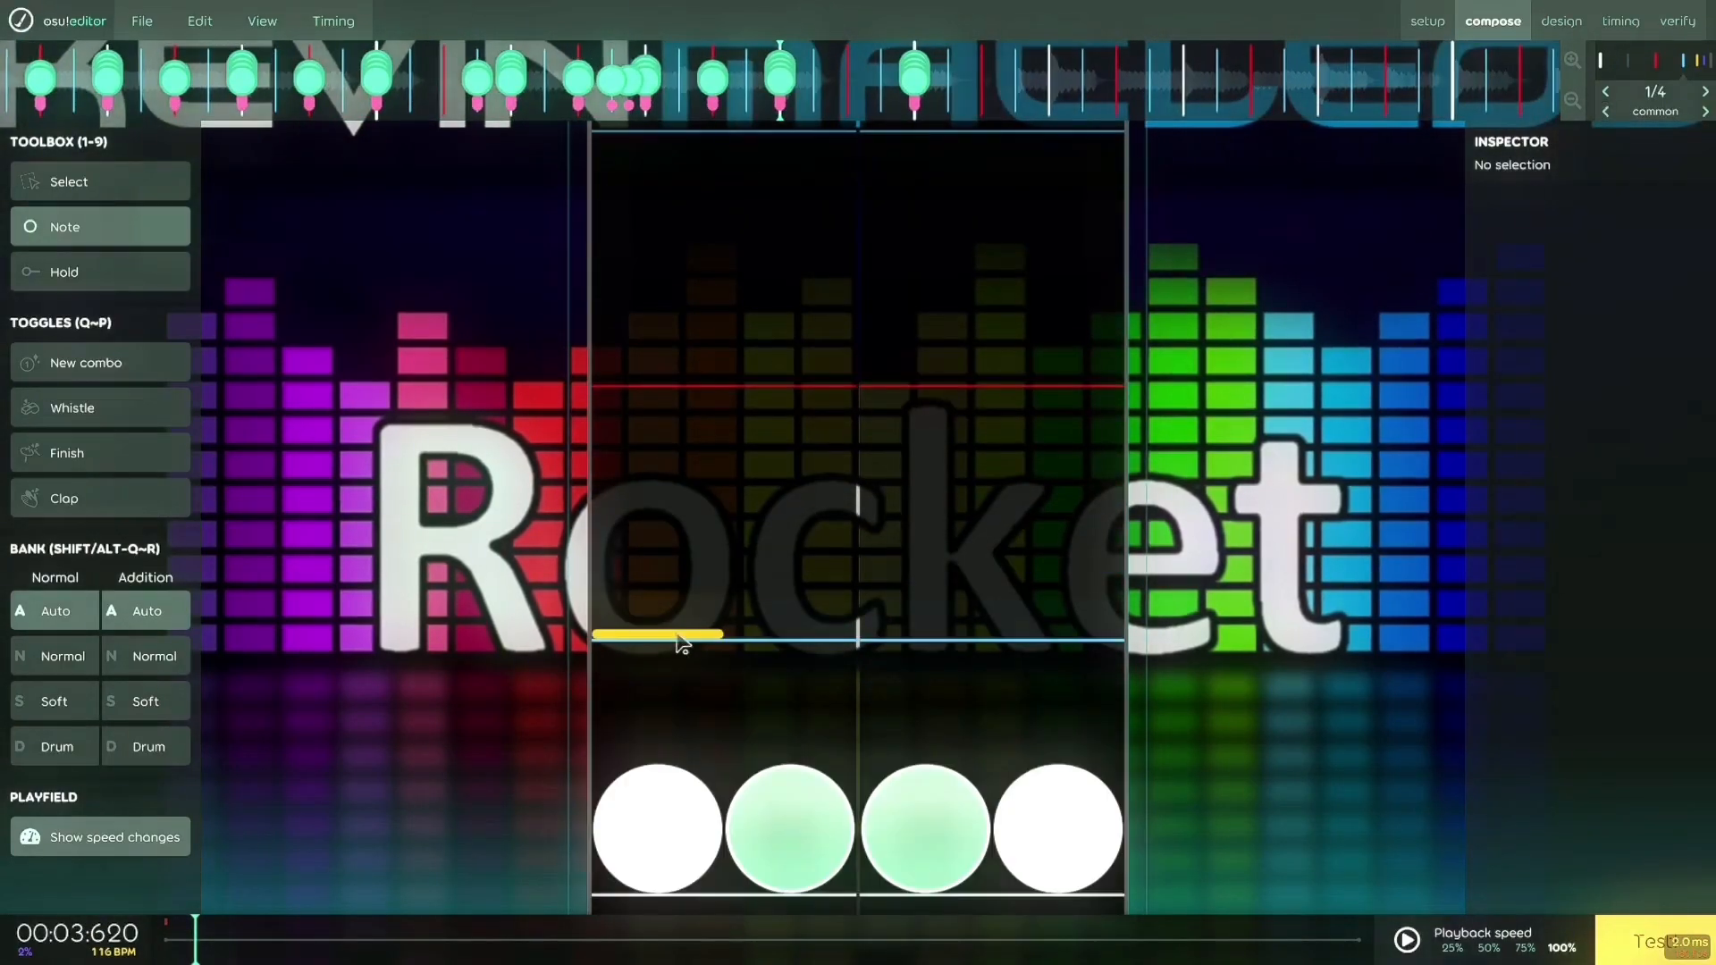
pyautogui.press('space')
pyautogui.scroll(5, 983, 715)
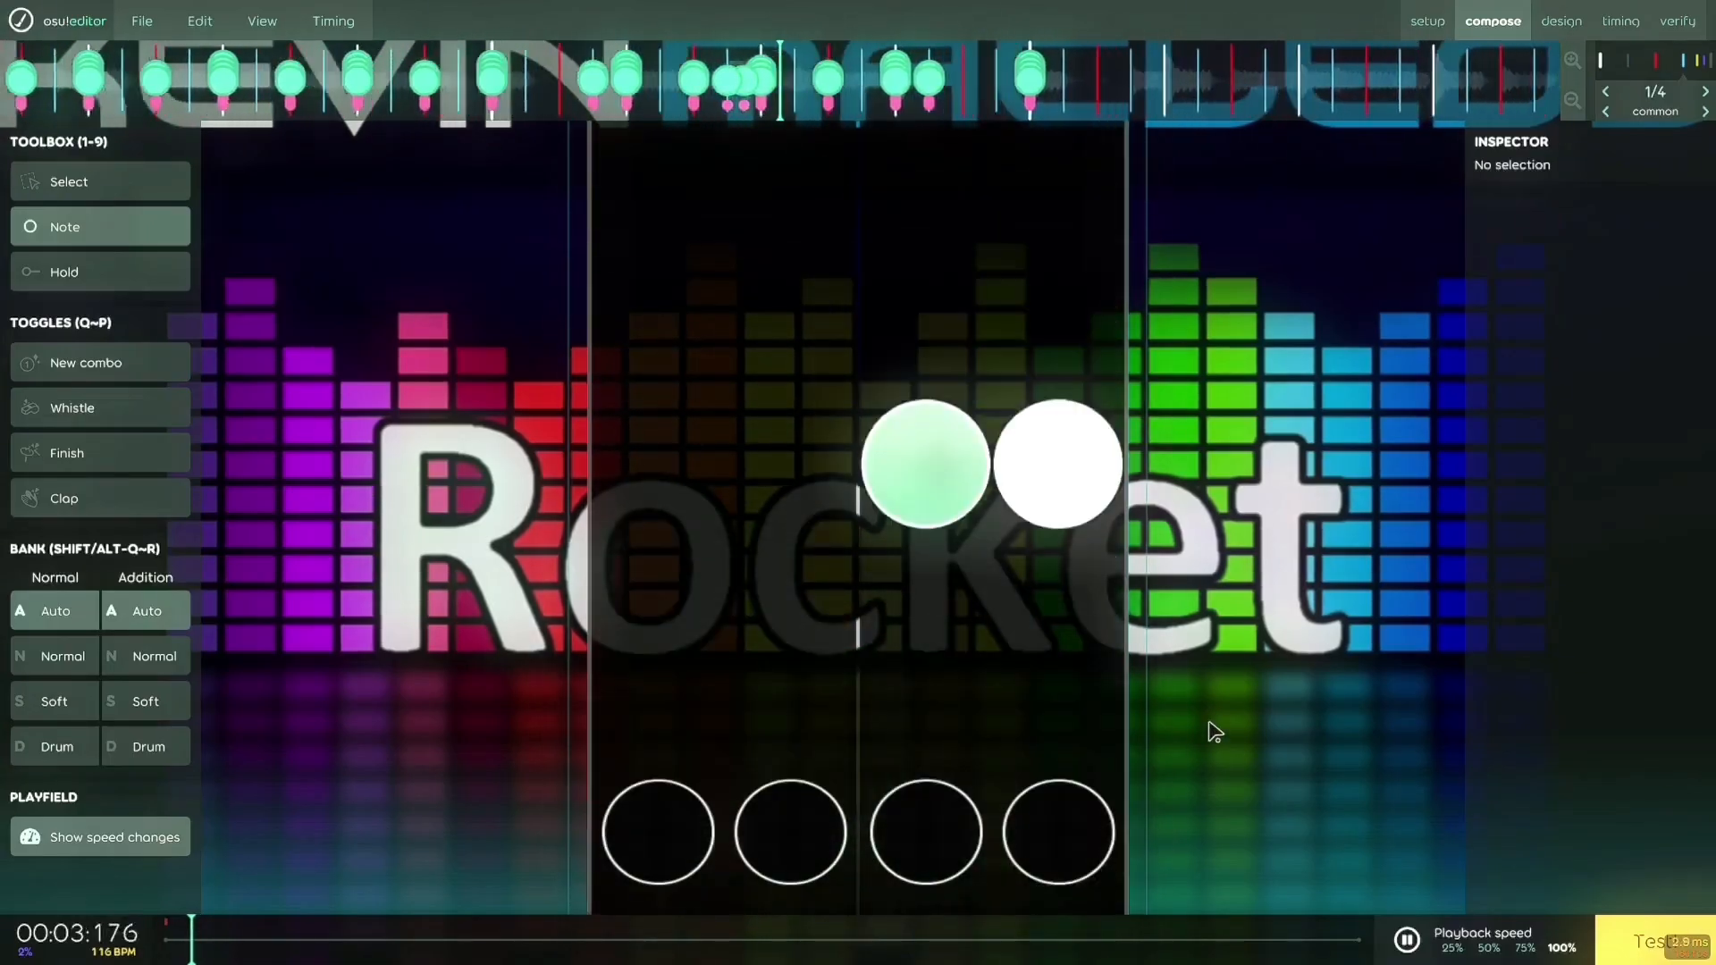
pyautogui.scroll(7, 1194, 720)
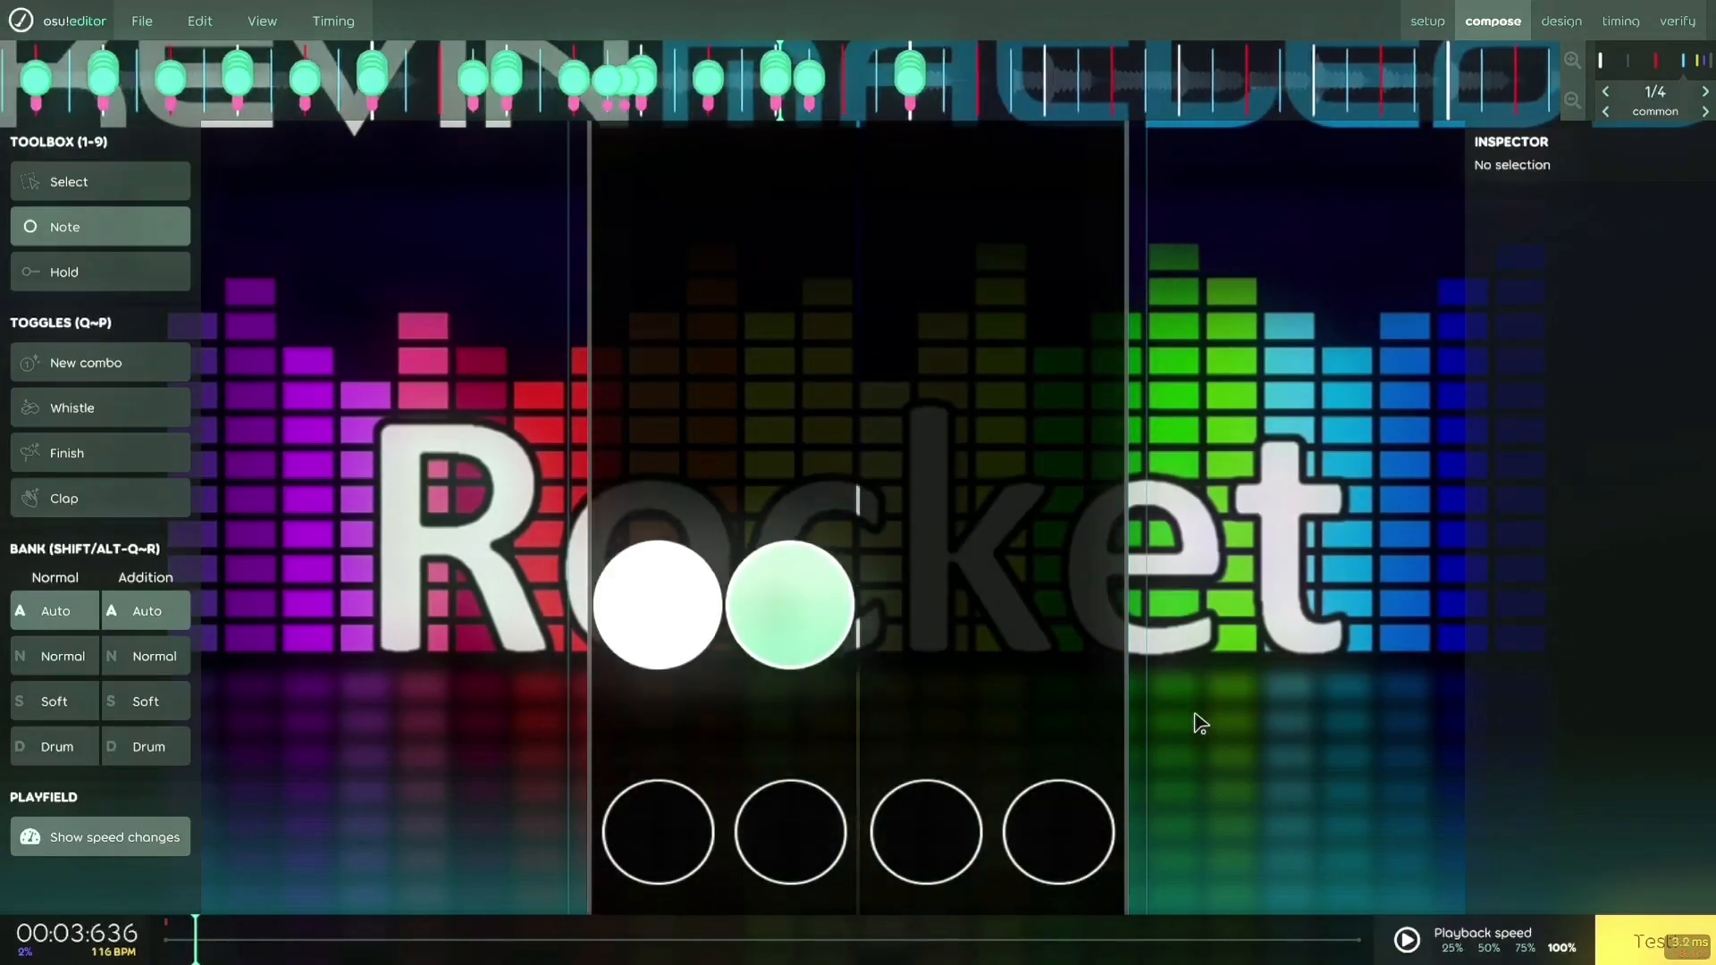
# Place third-column notes on the half beat after 00:03:620 and at 00:04:008, replaying the section between placements
pyautogui.press('space')
pyautogui.press('space')
pyautogui.scroll(5, 1010, 487)
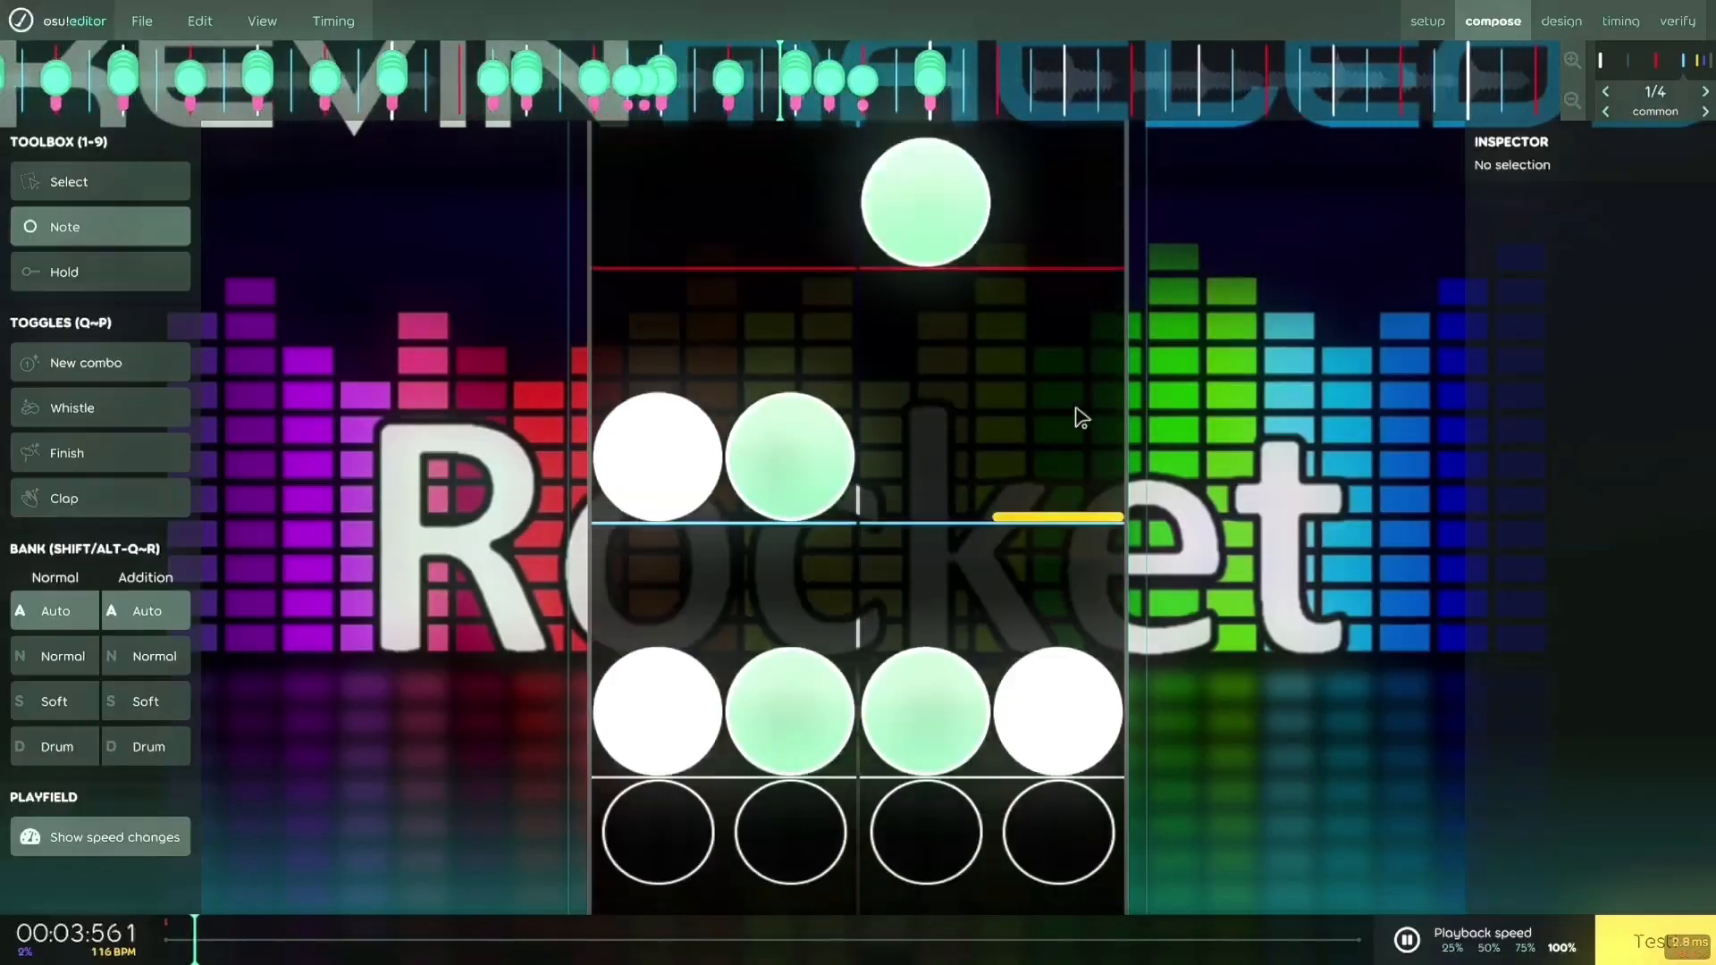
pyautogui.scroll(3, 1004, 536)
pyautogui.scroll(3, 908, 258)
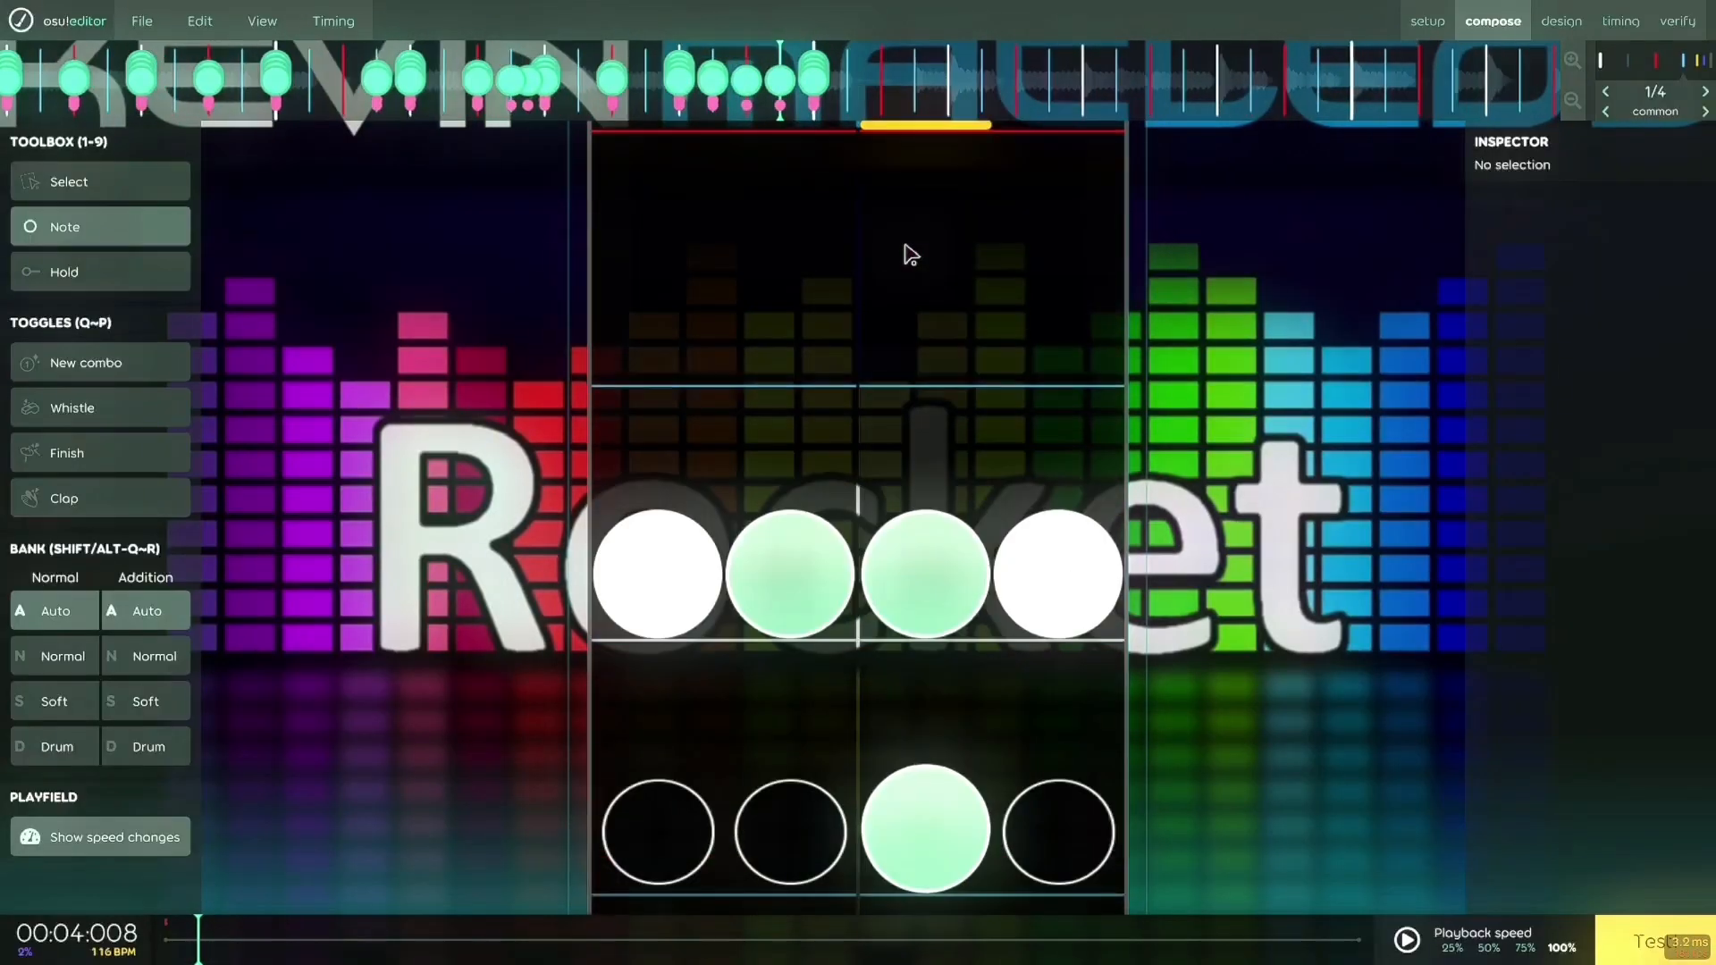
# Place a note one quarter beat after the 00:04:137 chord, replaying the section to match the music
pyautogui.scroll(4, 1039, 546)
pyautogui.press('space')
pyautogui.scroll(2, 1018, 501)
pyautogui.press('space')
pyautogui.press('space')
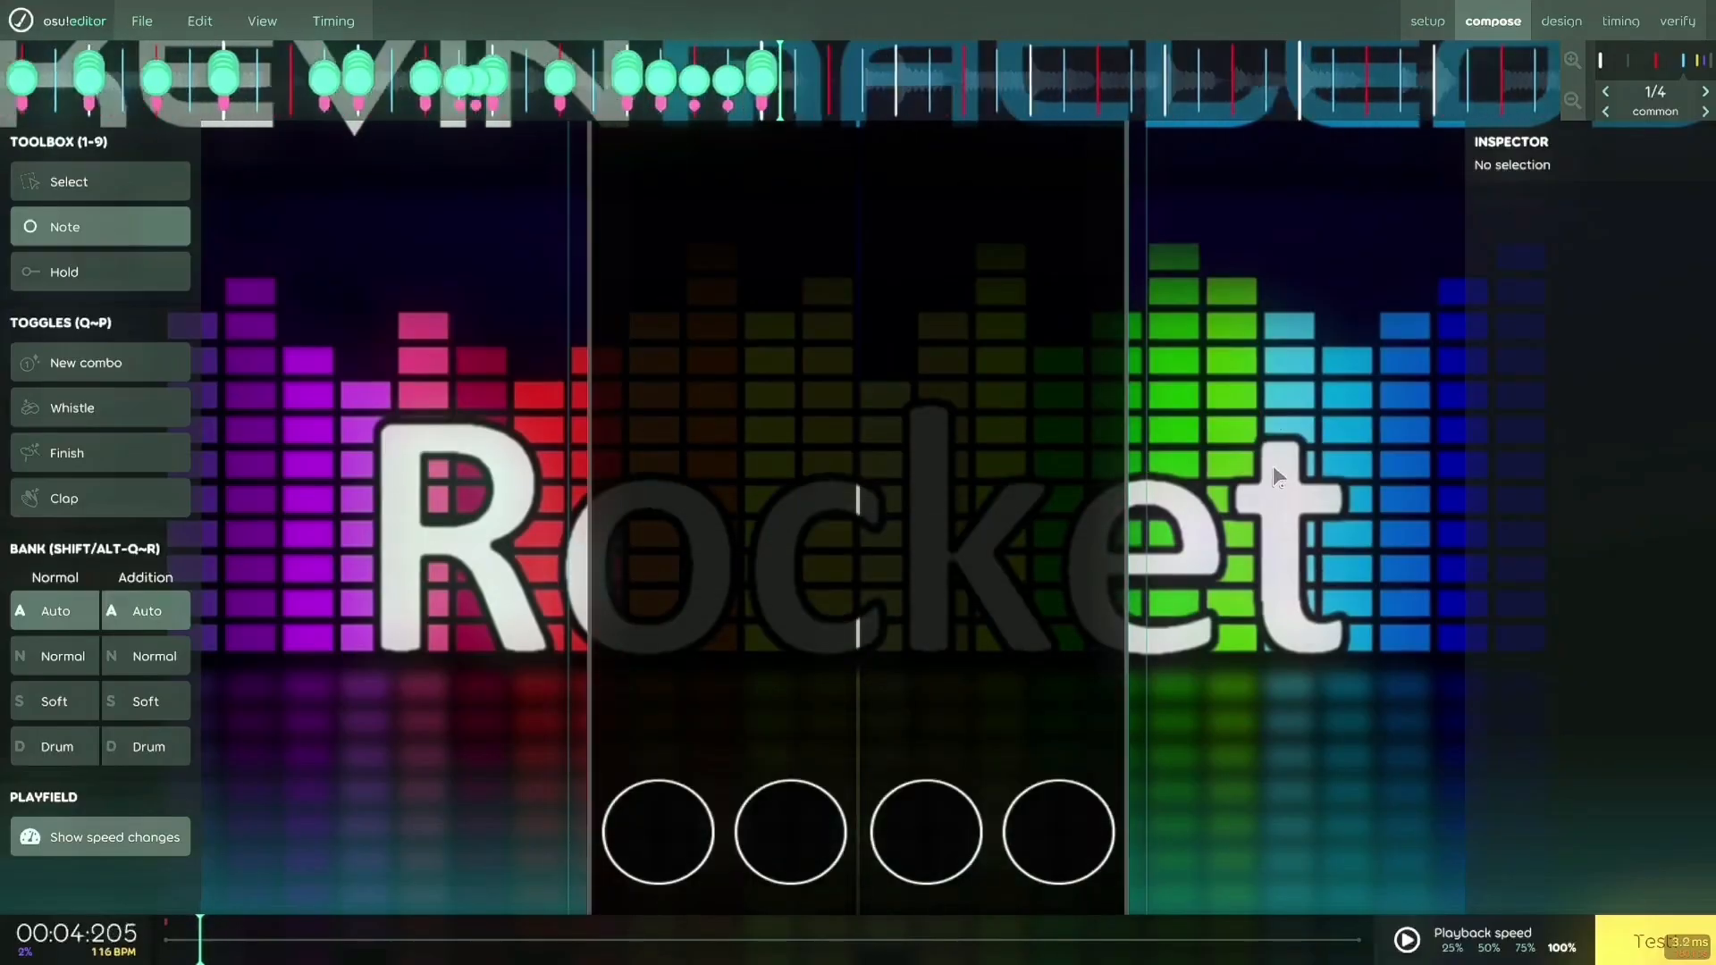
pyautogui.scroll(2, 1162, 456)
pyautogui.scroll(1, 1126, 452)
pyautogui.press('space')
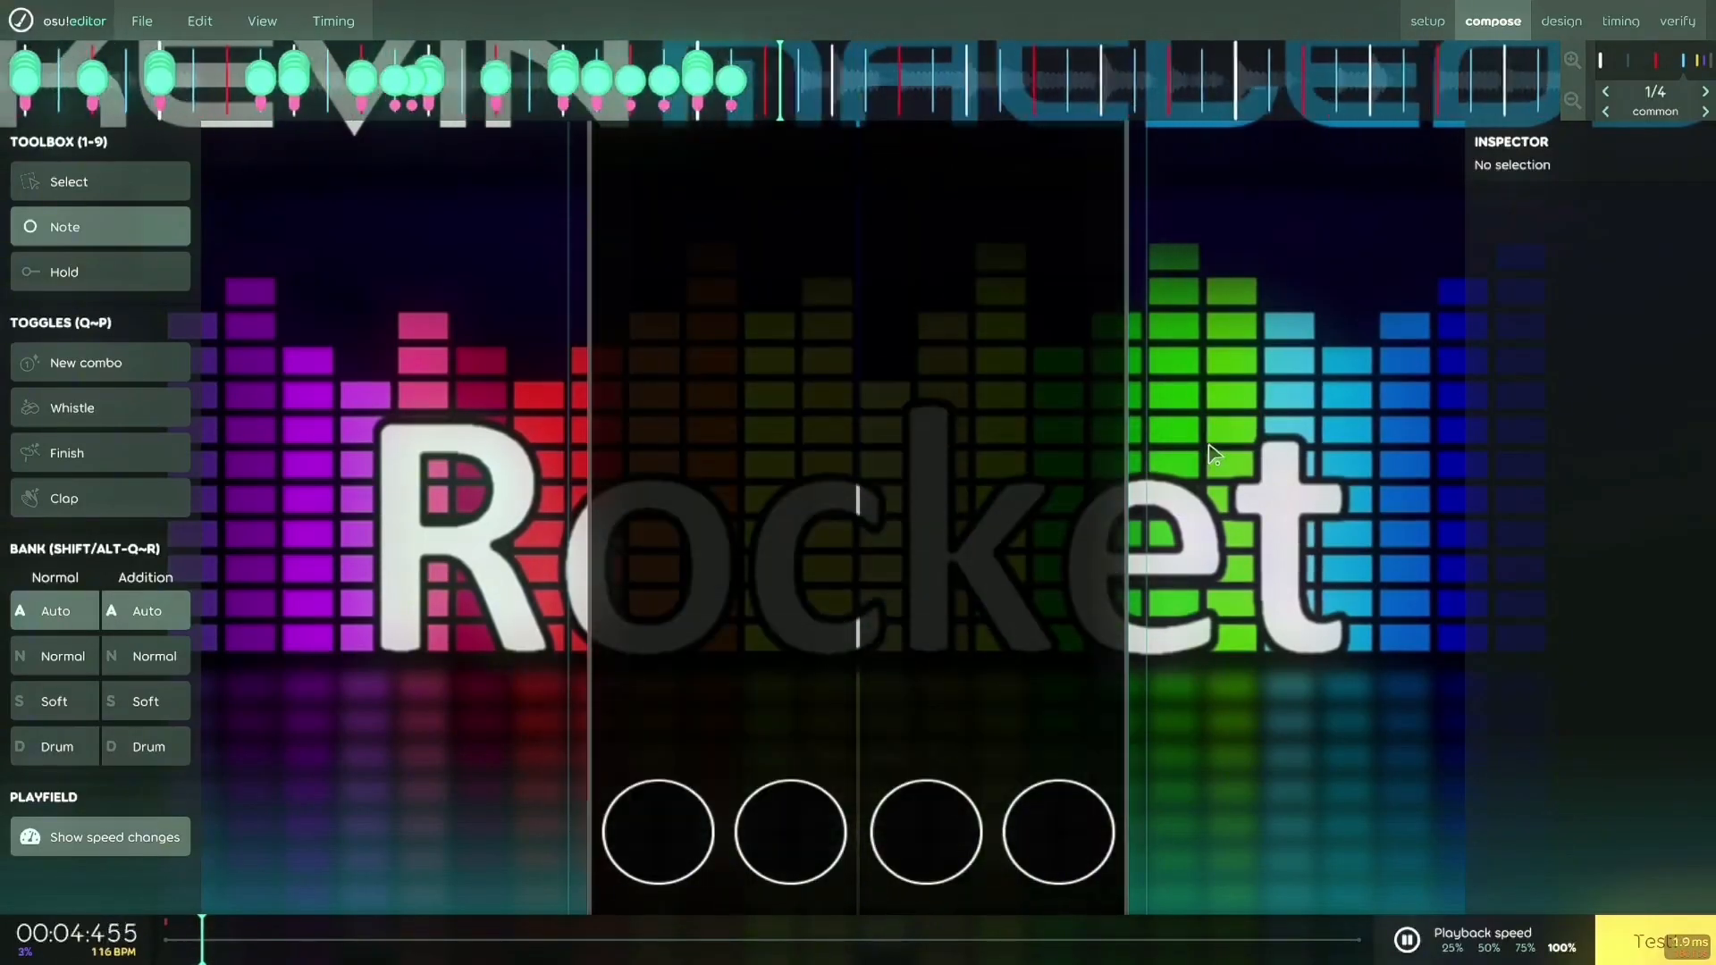
# Extend the pattern with notes on the next two quarter-beat snaps, through 00:04:525
pyautogui.scroll(3, 1216, 460)
pyautogui.scroll(-3, 727, 613)
pyautogui.scroll(1, 1048, 701)
pyautogui.scroll(1, 1048, 703)
pyautogui.press('space')
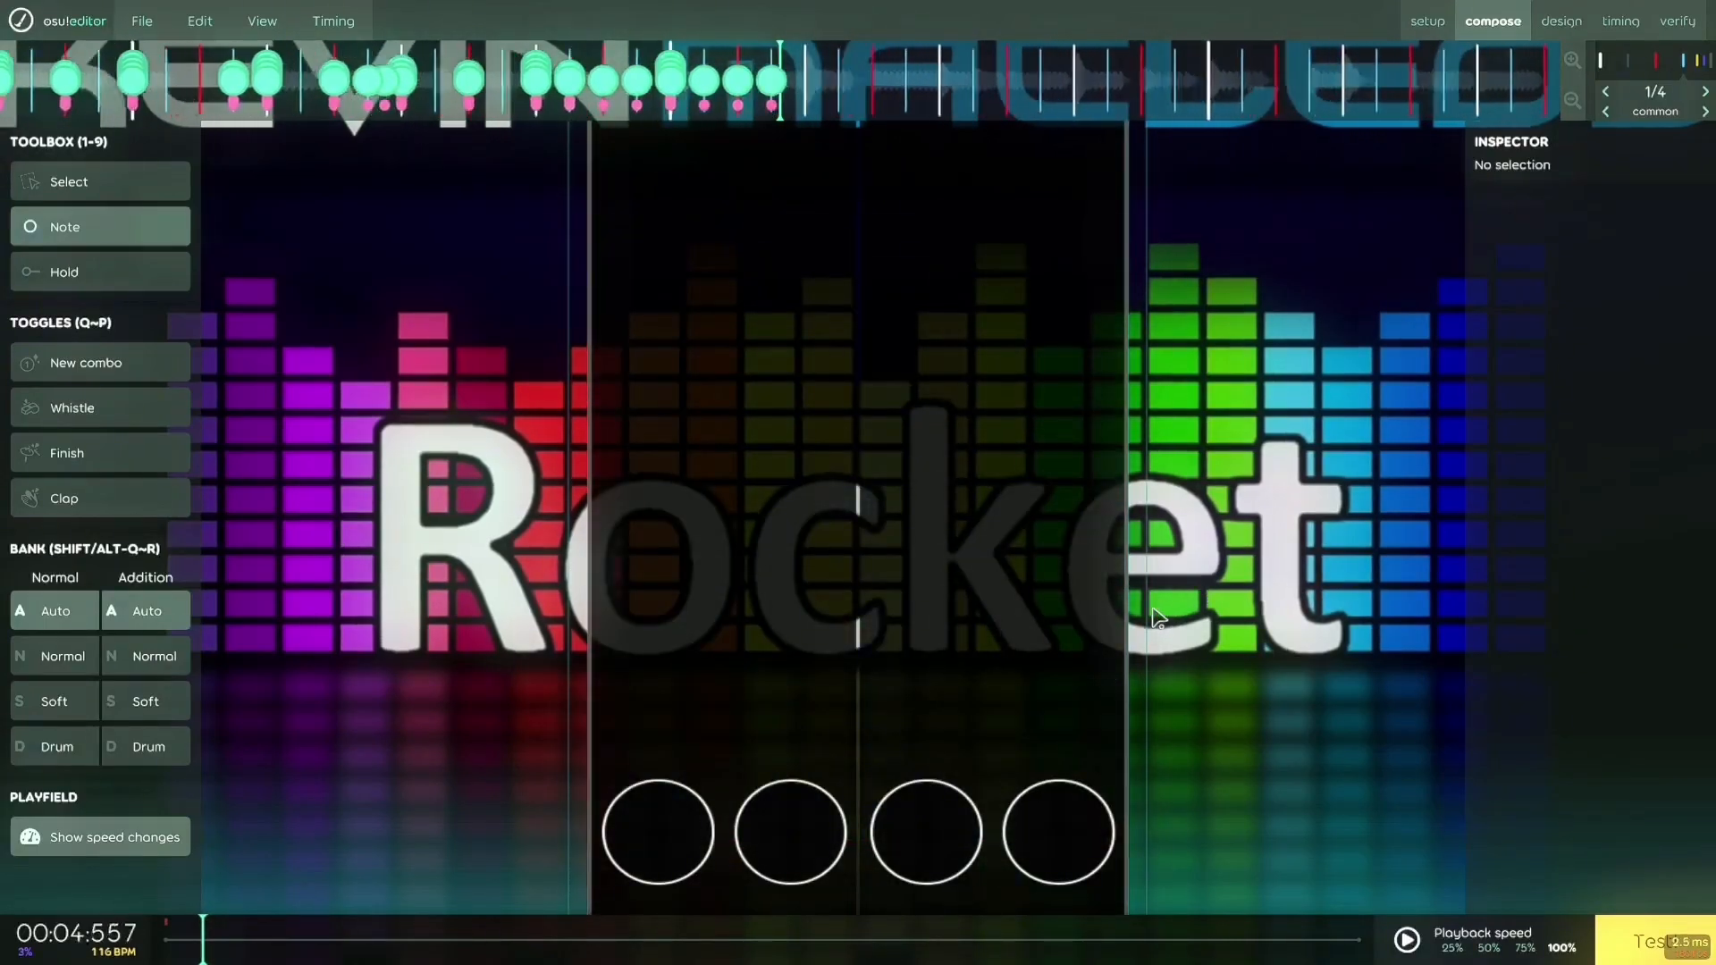
# Save the beatmap and replay the pattern from the start of the song
pyautogui.hotkey('ctrl', 's')
pyautogui.press('Home')
pyautogui.press('space')
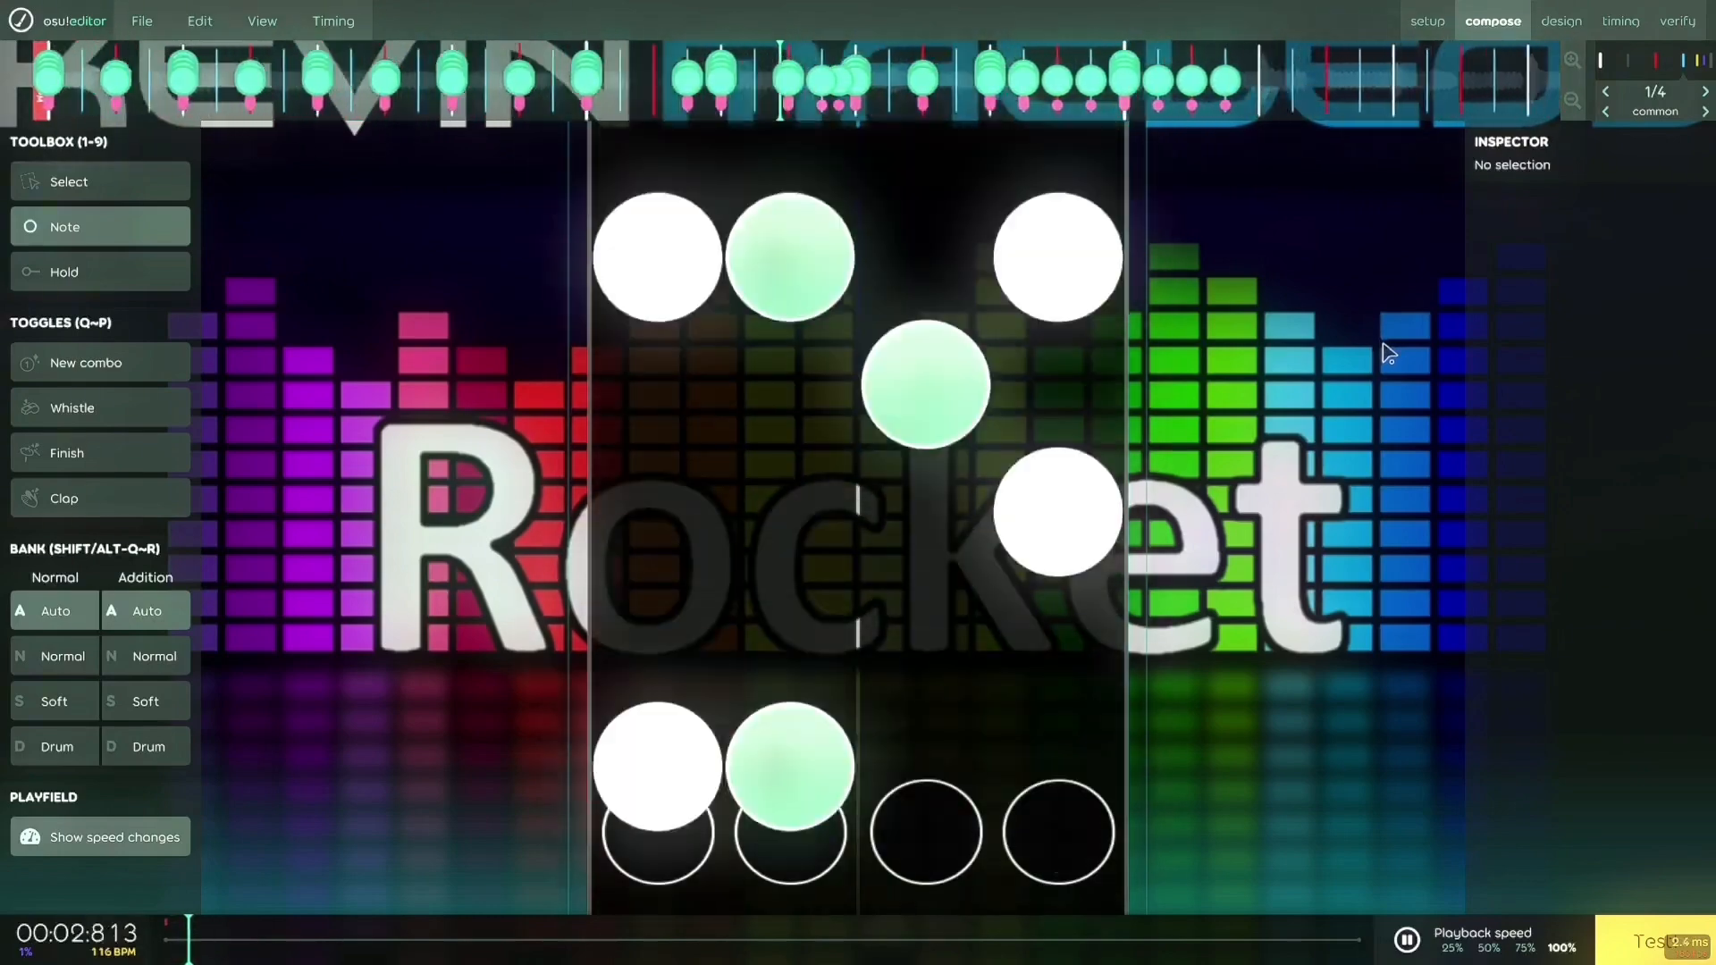
pyautogui.press('space')
pyautogui.scroll(4, 1123, 409)
pyautogui.scroll(5, 1122, 408)
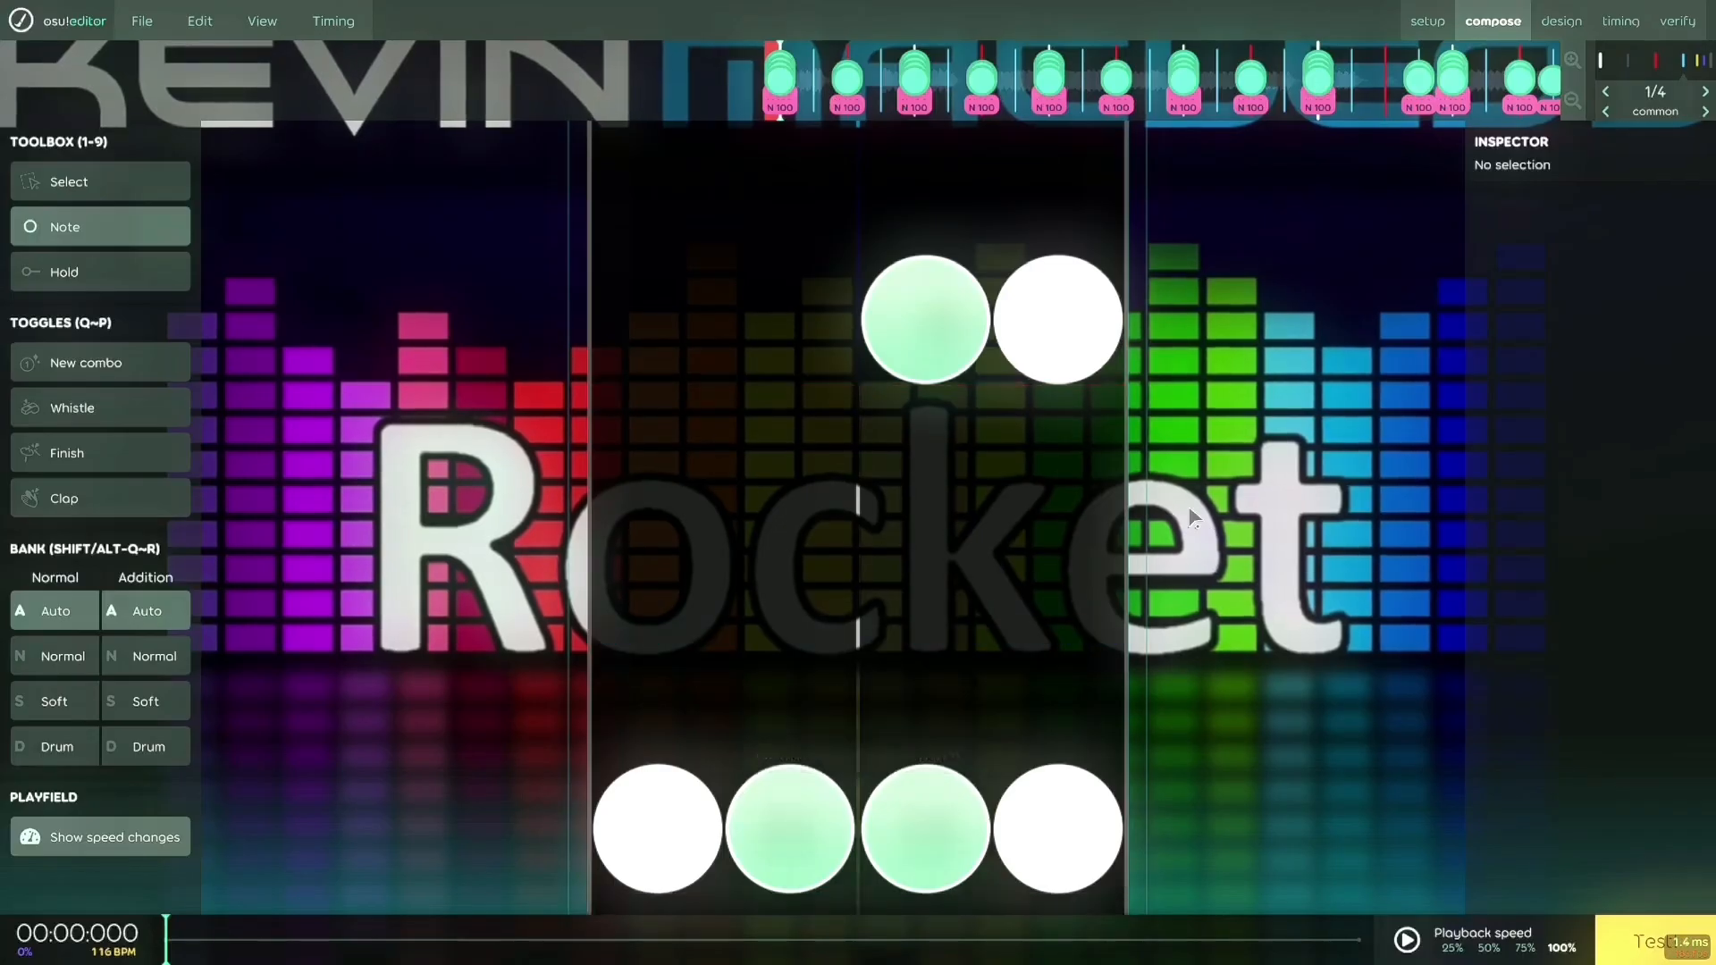
# Place a second-column note one quarter beat after the 00:00:258 pair, replaying the opening to find the spot
pyautogui.press('space')
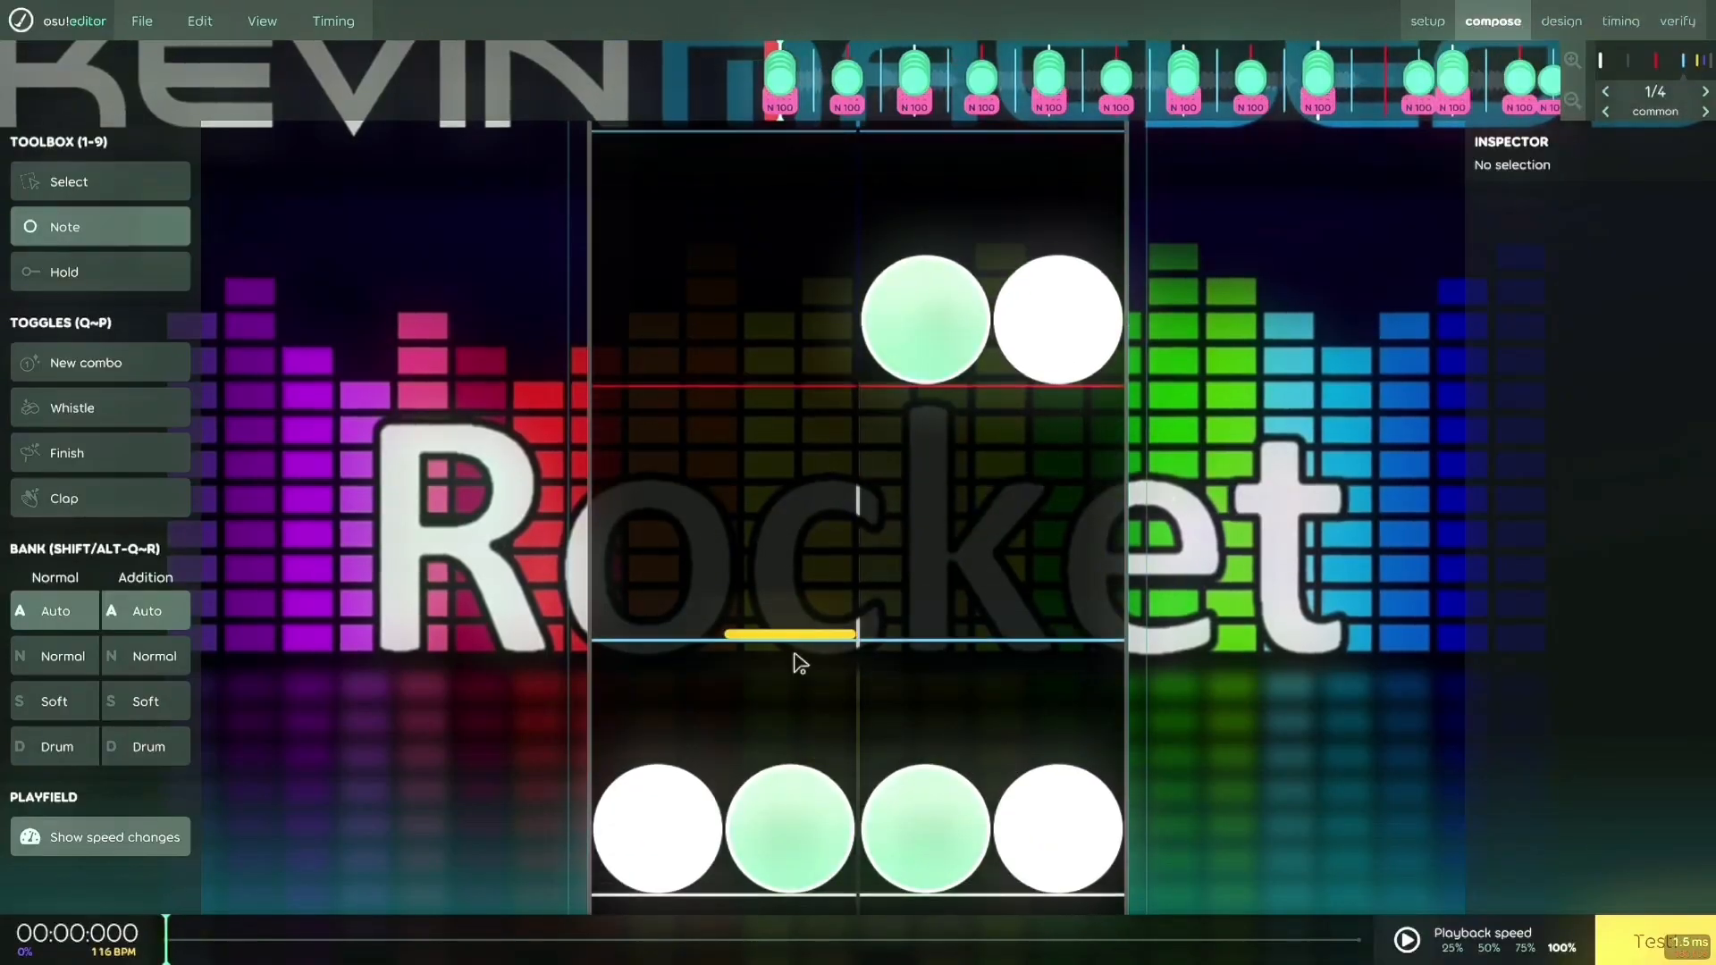
pyautogui.scroll(-2, 981, 583)
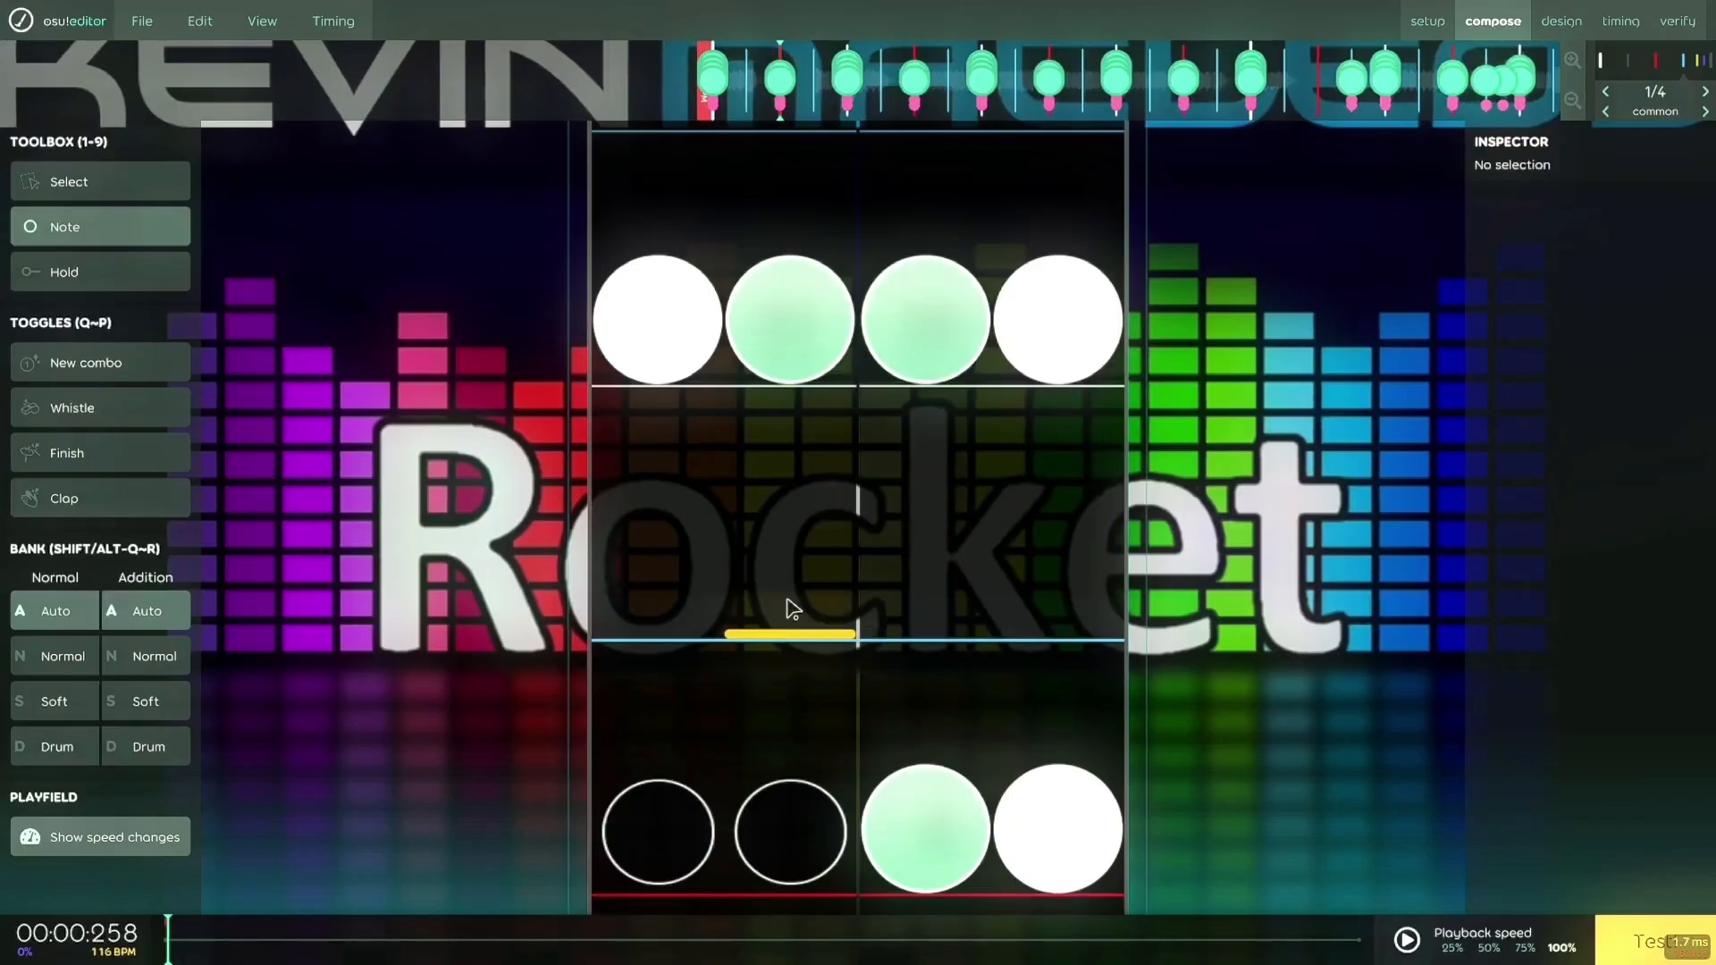
pyautogui.scroll(2, 808, 546)
pyautogui.press('space')
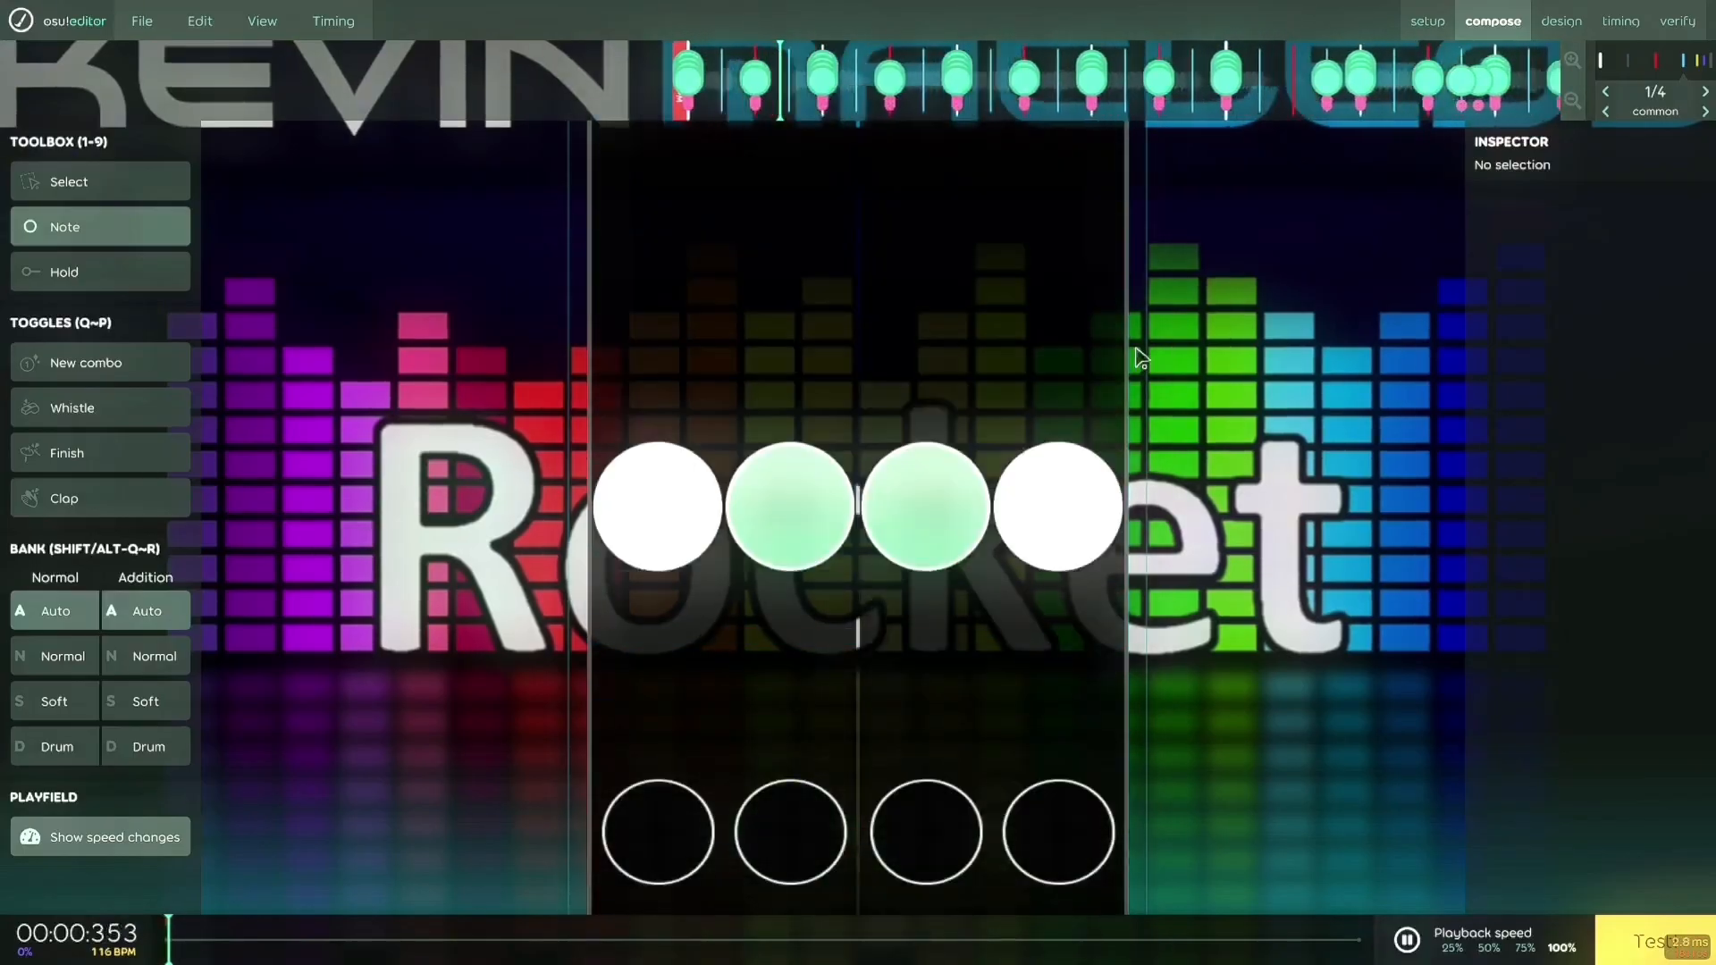
pyautogui.press('space')
pyautogui.scroll(8, 843, 566)
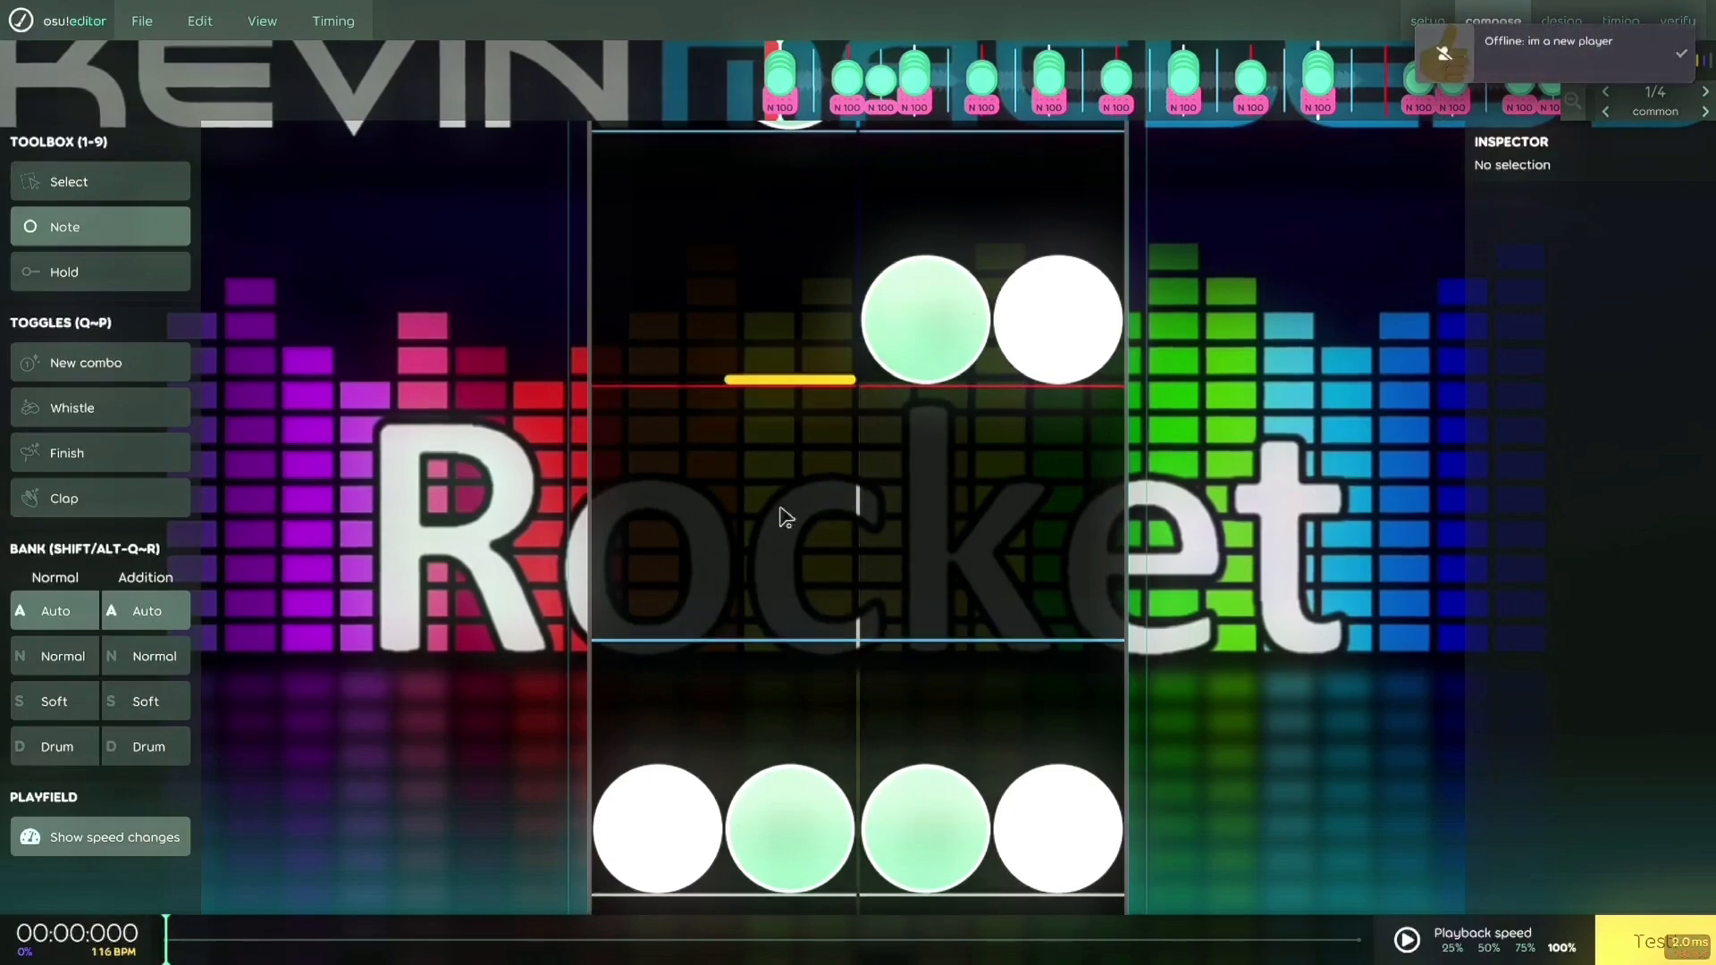
# Replay the opening through about 00:03:000, save the beatmap and return to the song start
pyautogui.scroll(-1, 805, 564)
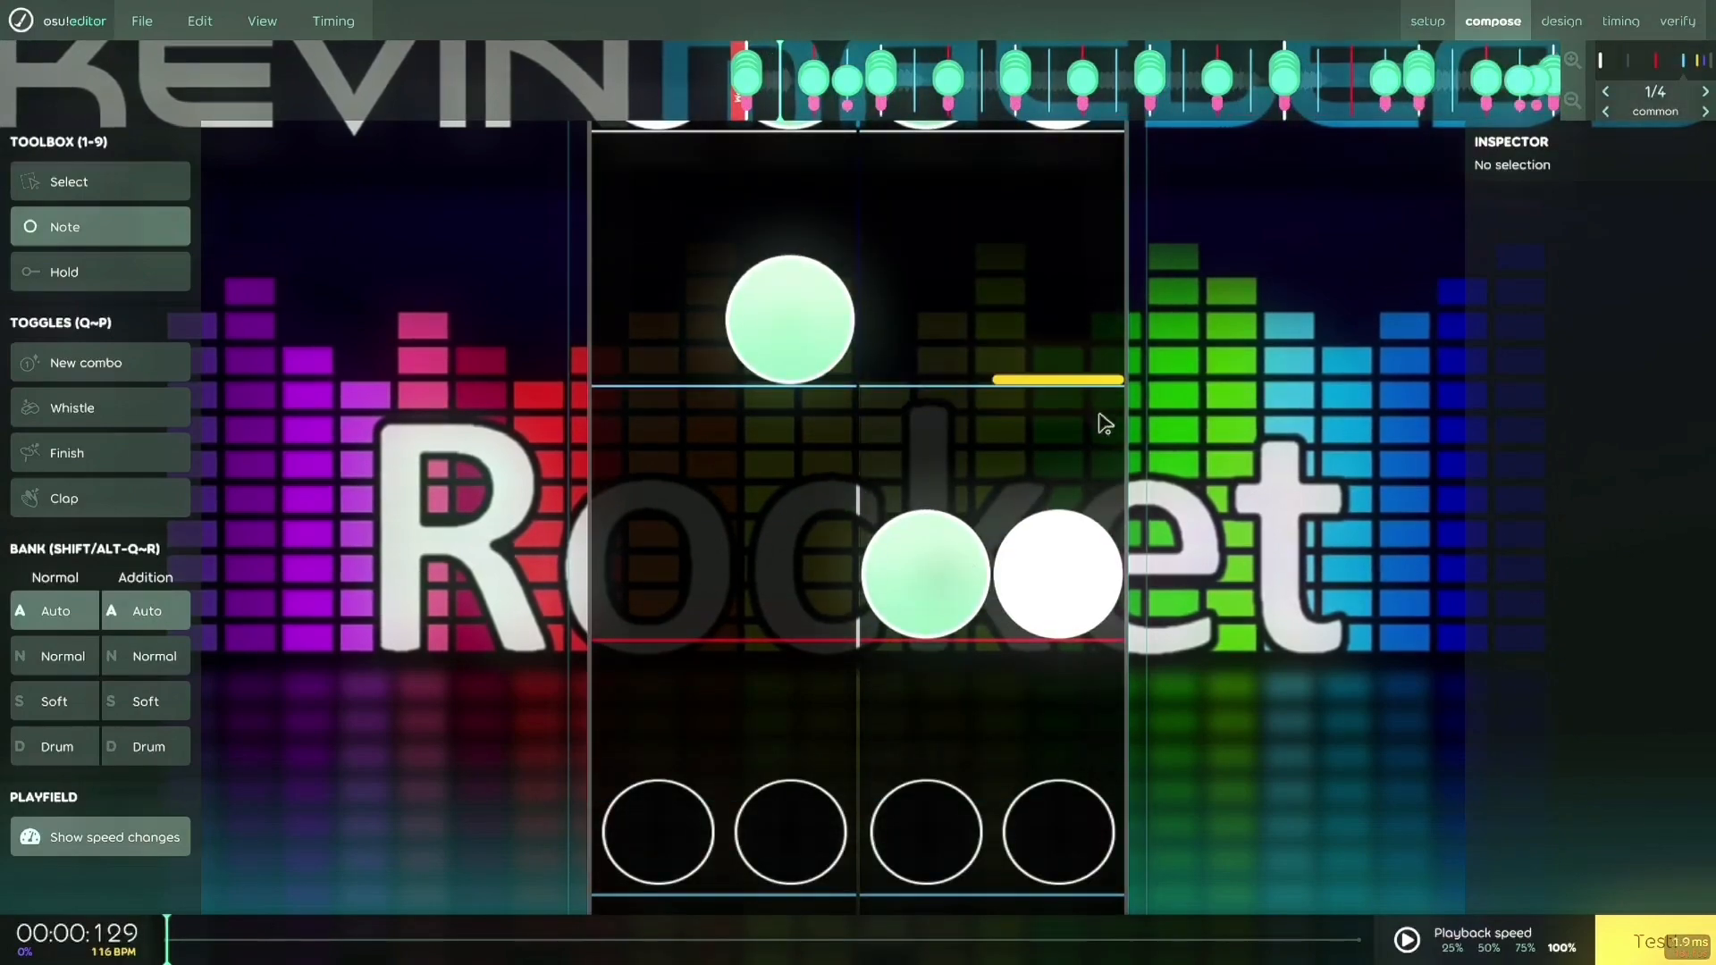
pyautogui.scroll(1, 1106, 414)
pyautogui.scroll(-7, 1315, 437)
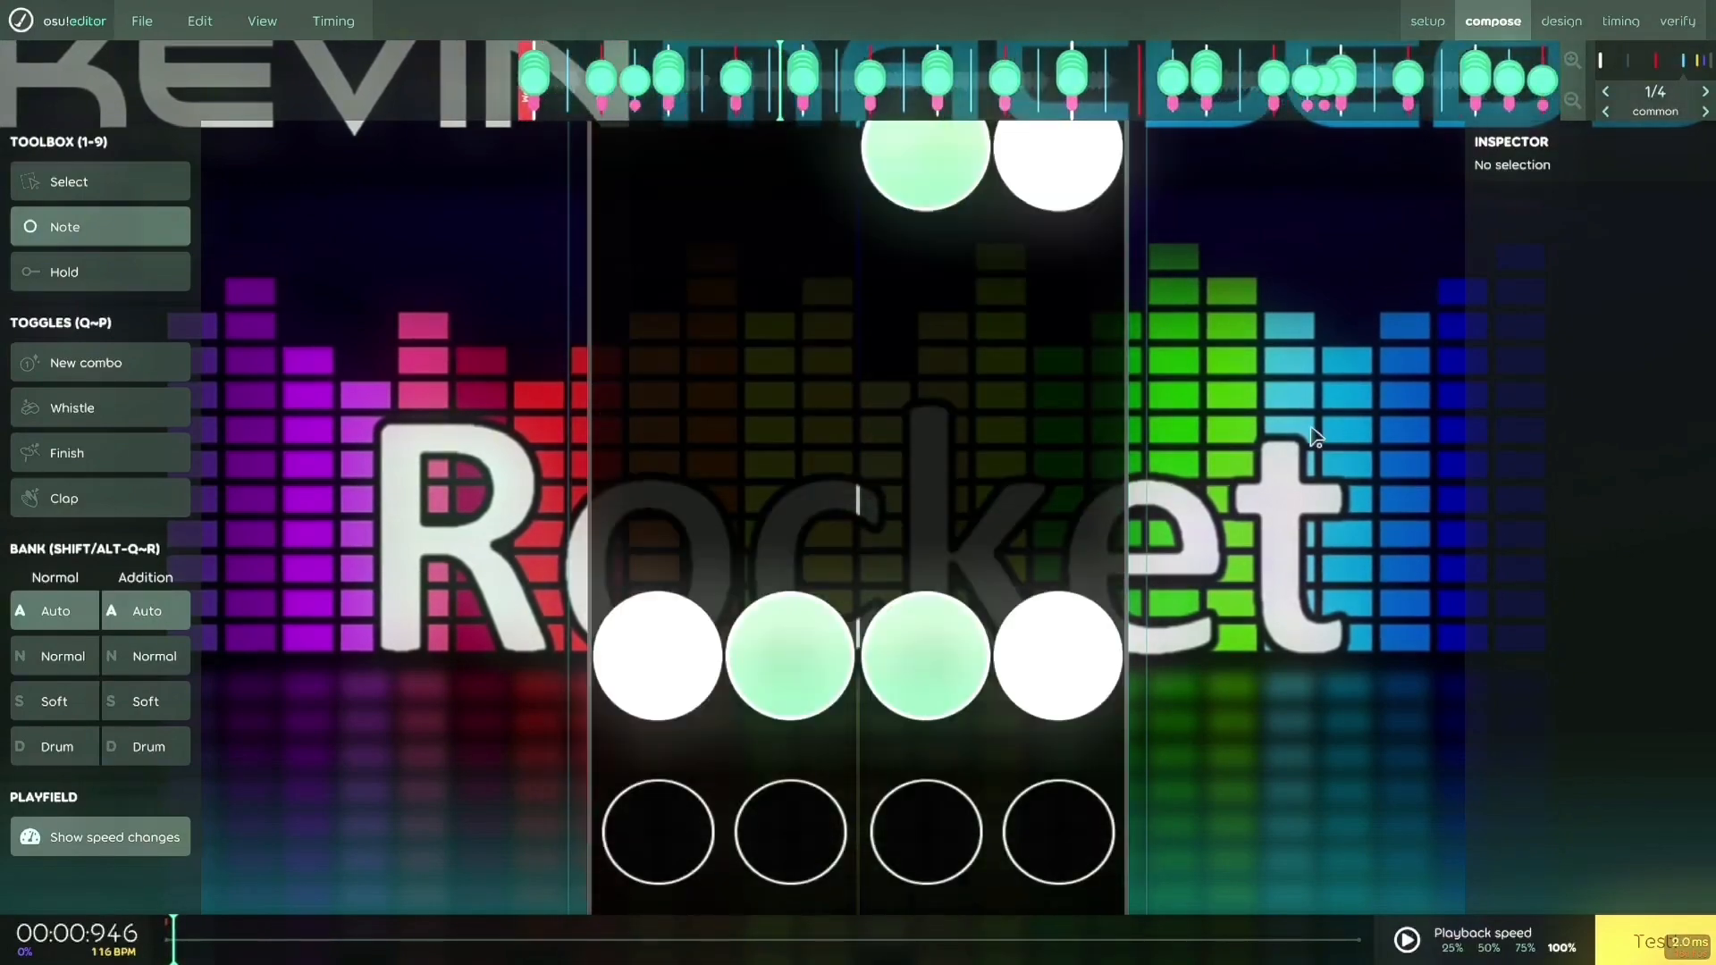
pyautogui.scroll(7, 1316, 438)
pyautogui.press('space')
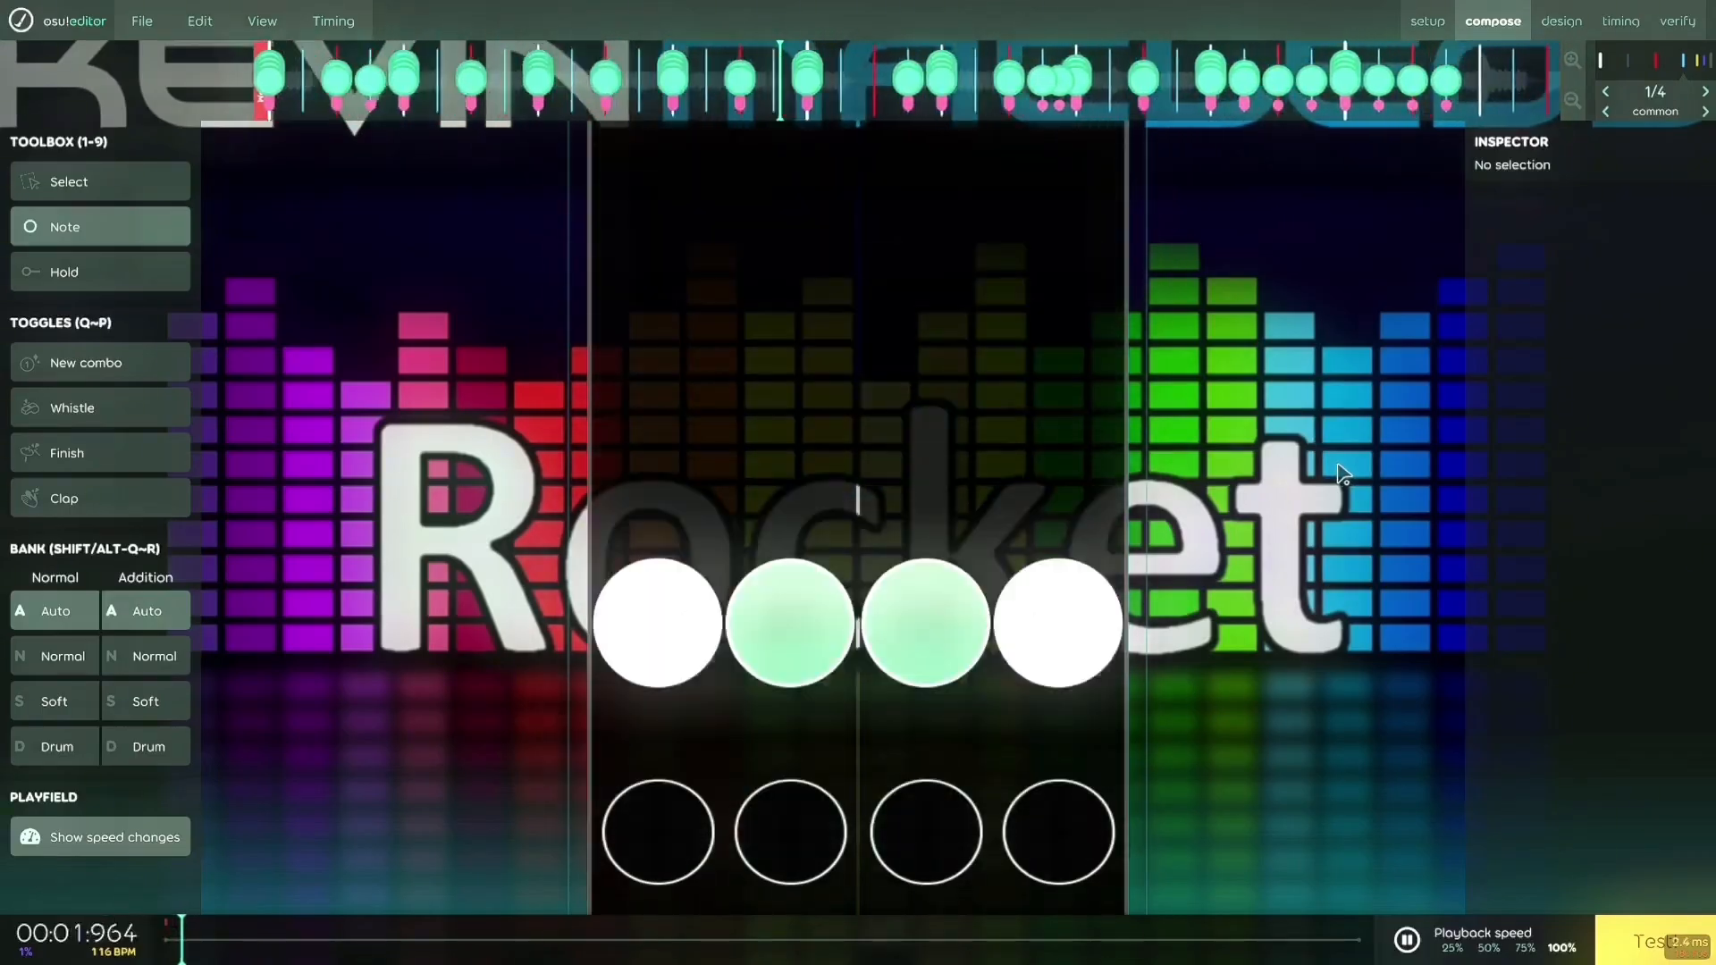
pyautogui.scroll(6, 977, 432)
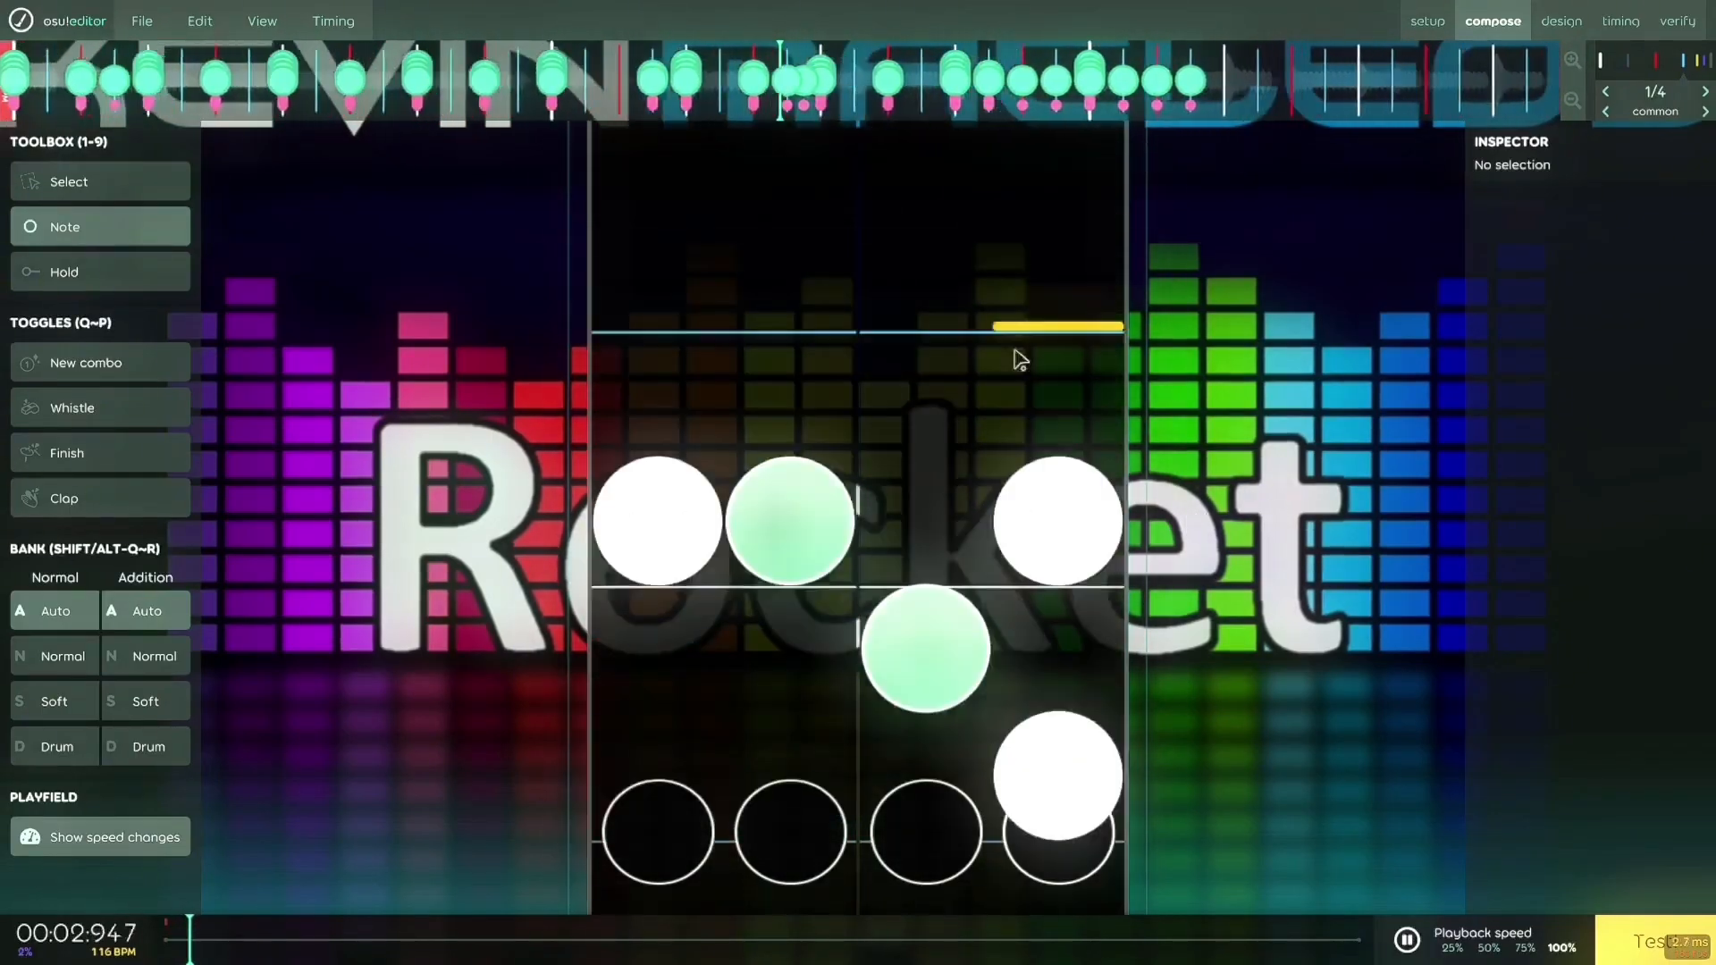
pyautogui.press('space')
pyautogui.scroll(20, 989, 453)
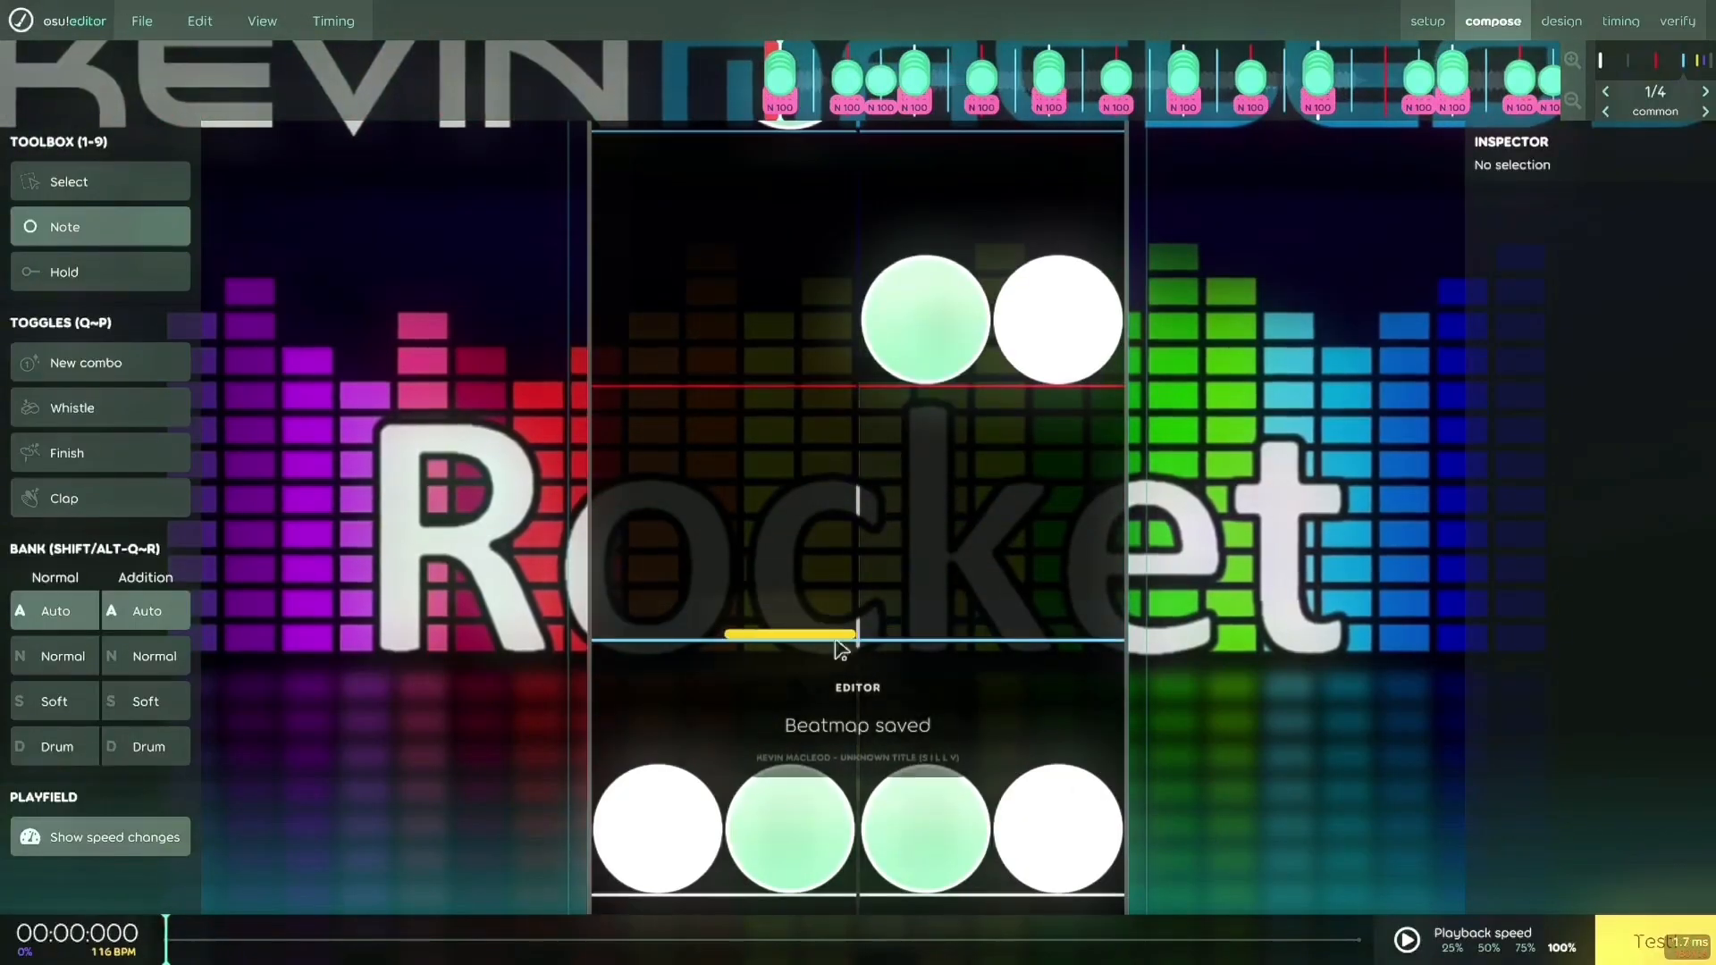
# Place a first-column note beside the second-column note after 00:00:258 and another first-column note at 00:00:129
pyautogui.scroll(-1, 1004, 653)
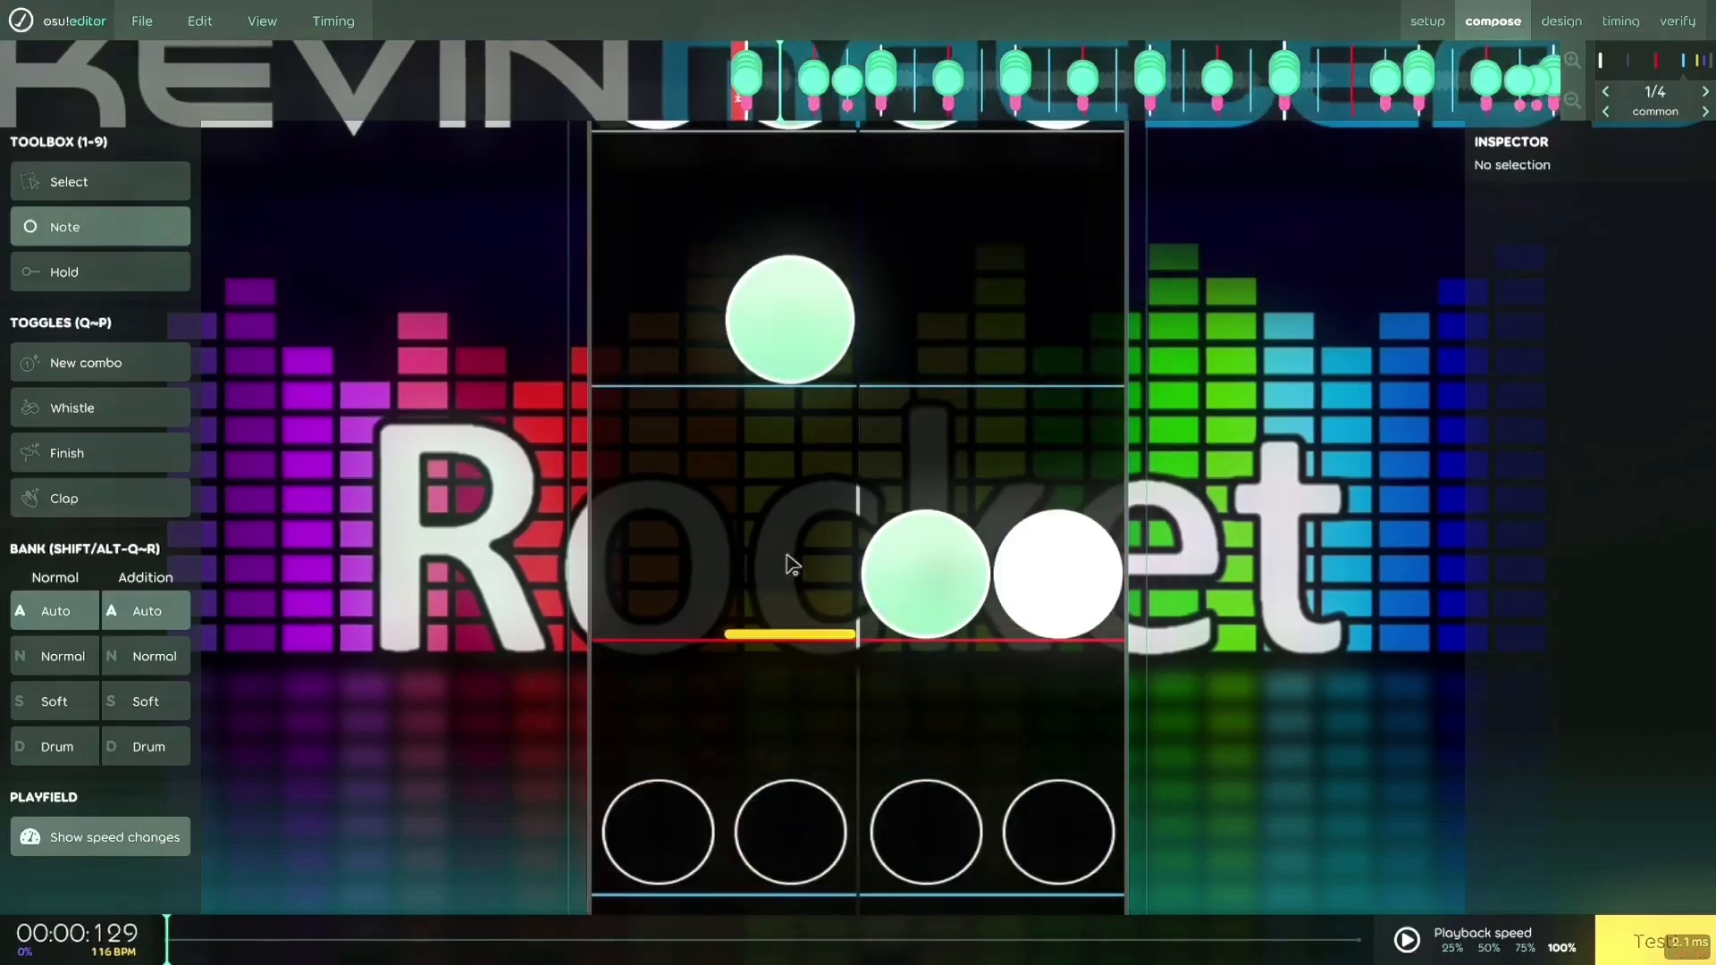
pyautogui.click(645, 350)
pyautogui.scroll(-2, 644, 344)
pyautogui.scroll(3, 645, 344)
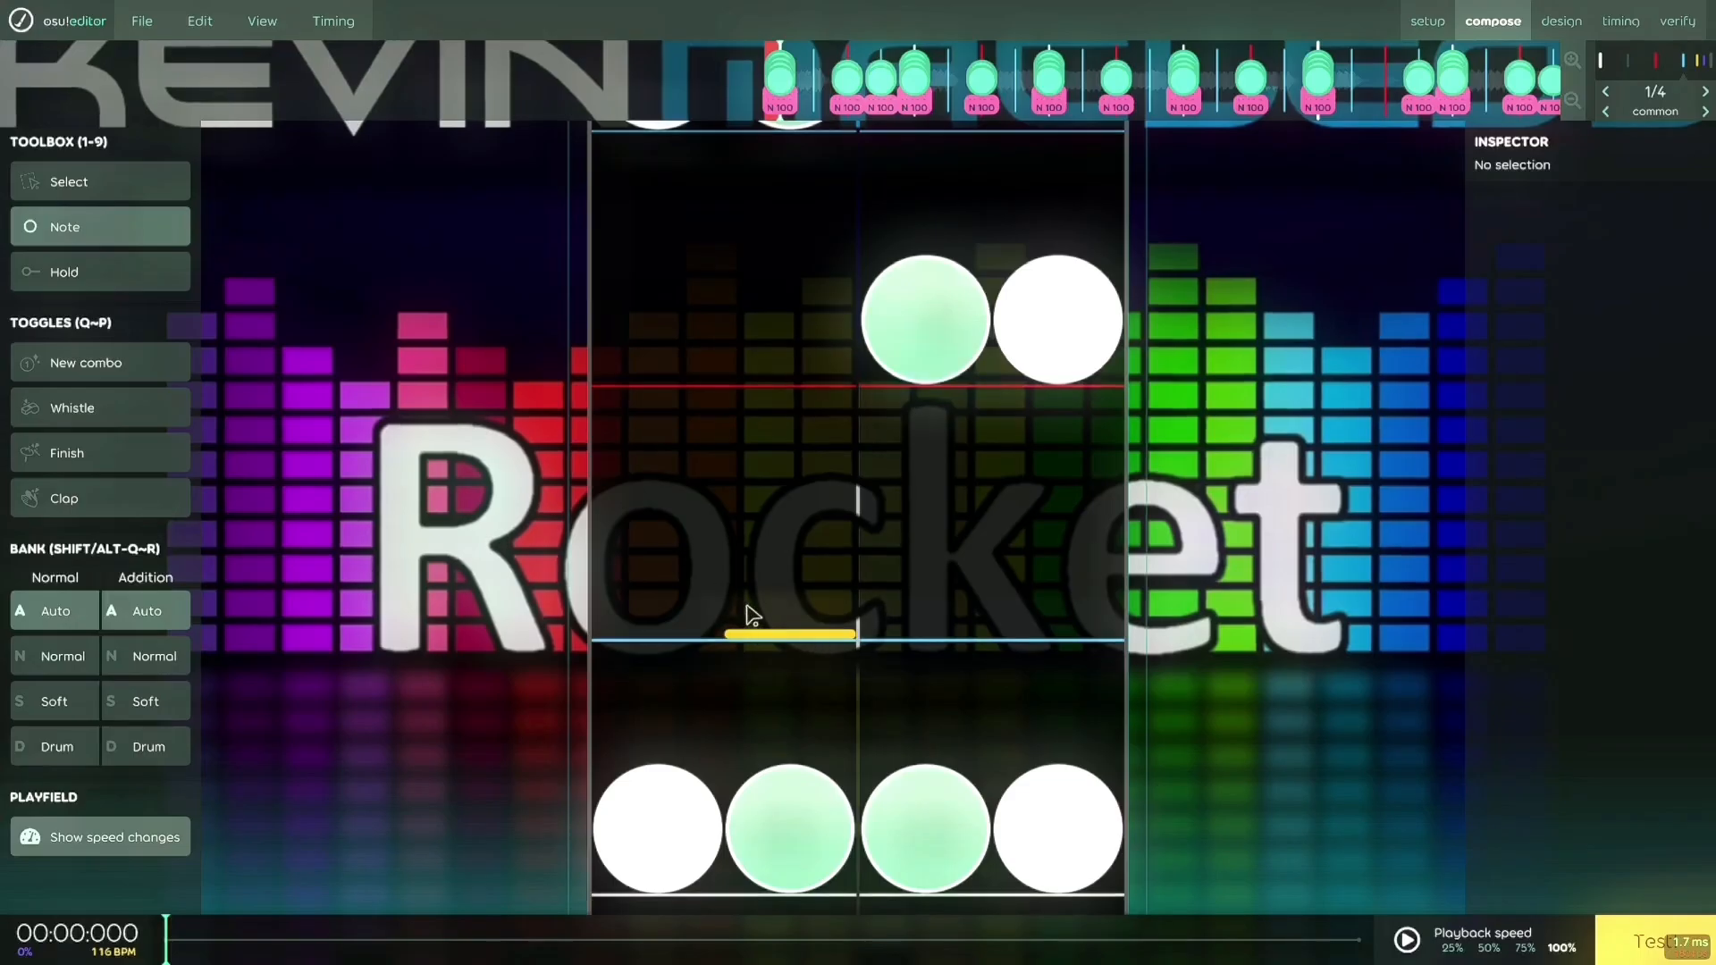
pyautogui.click(710, 602)
pyautogui.scroll(-1, 842, 581)
pyautogui.scroll(1, 853, 578)
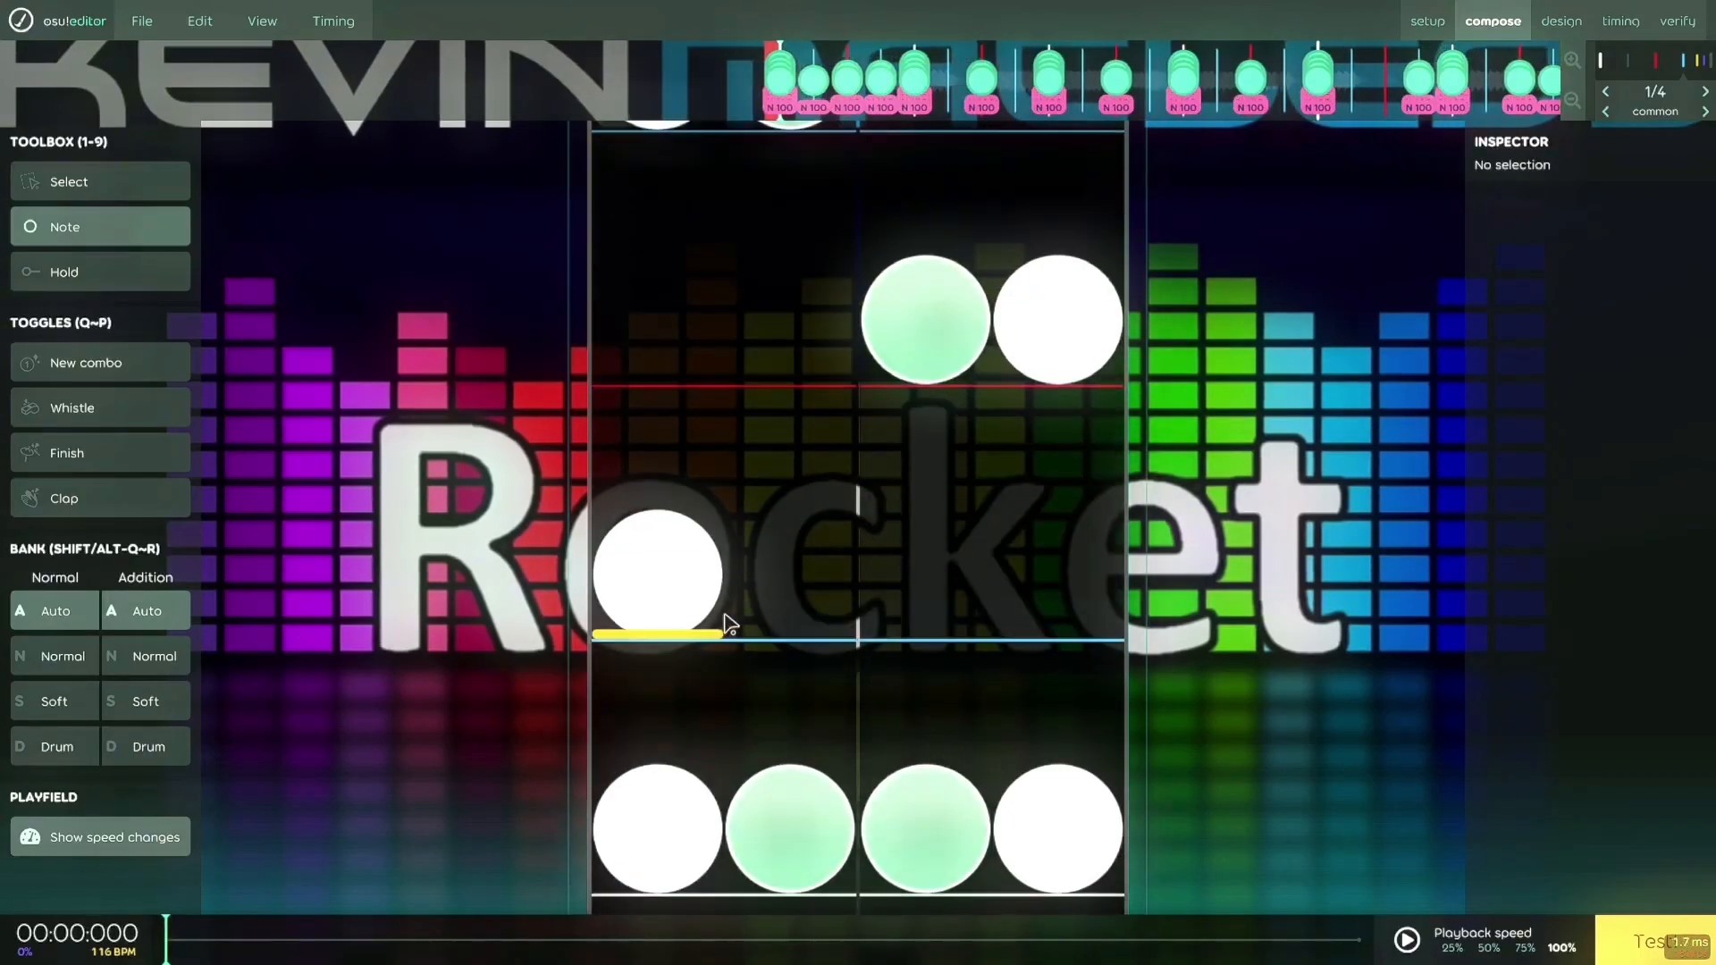
pyautogui.scroll(-3, 728, 623)
pyautogui.scroll(3, 760, 644)
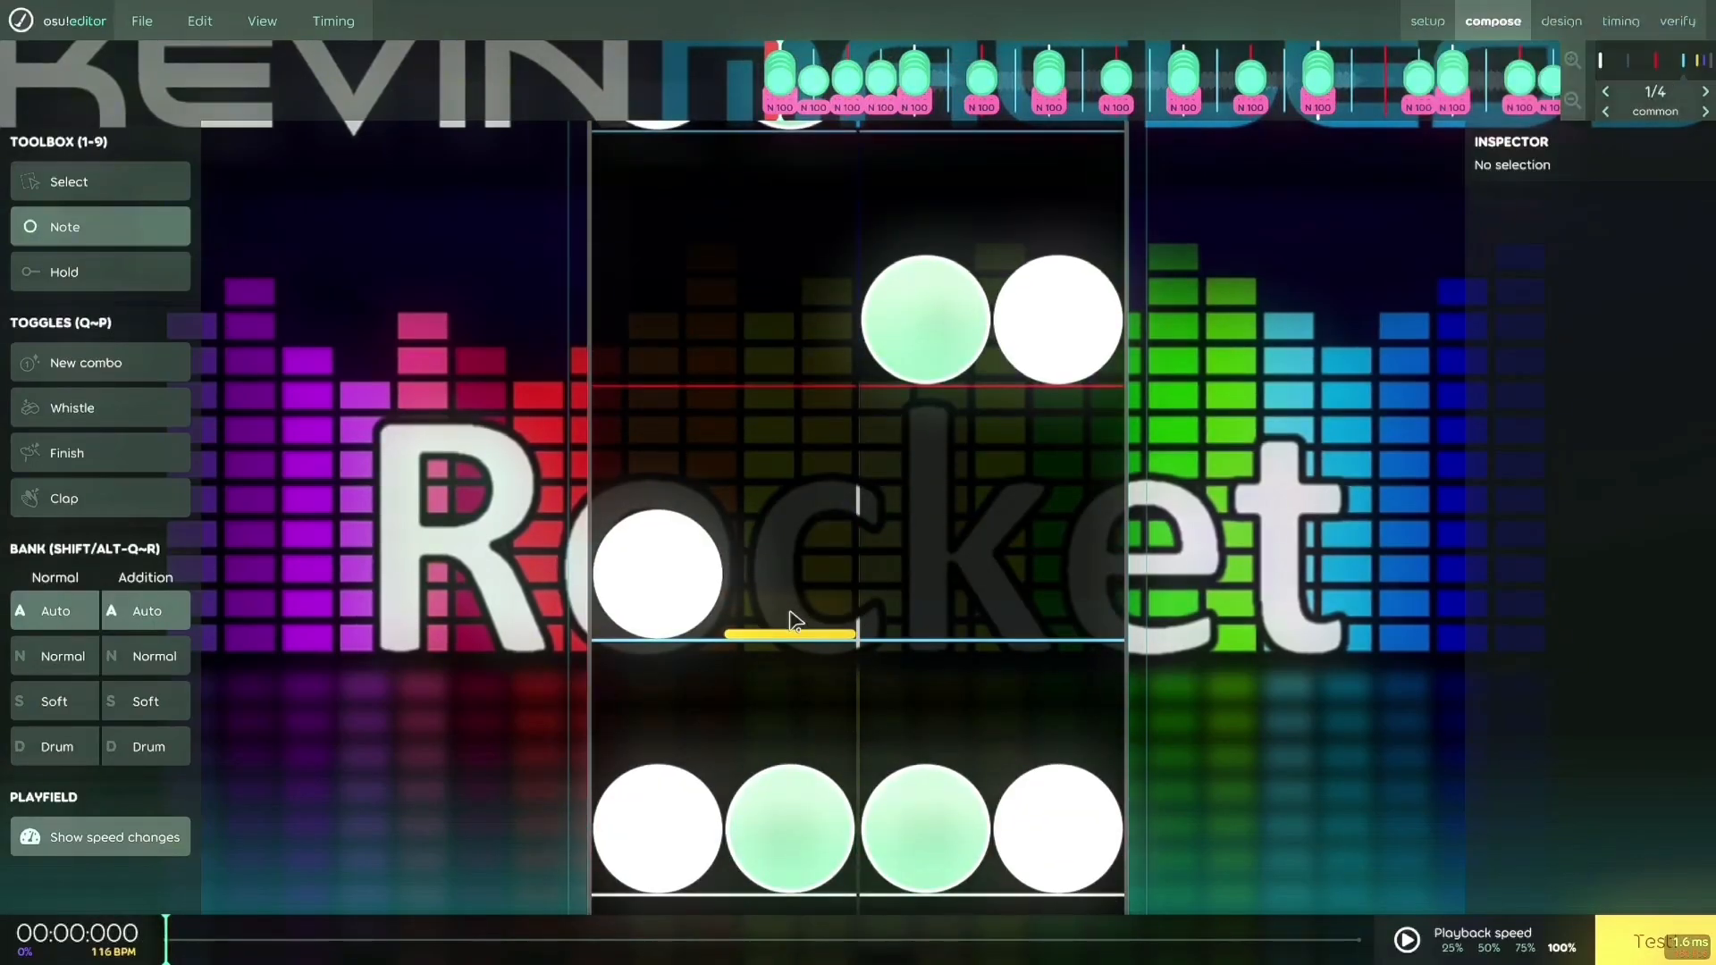
pyautogui.scroll(-2, 790, 619)
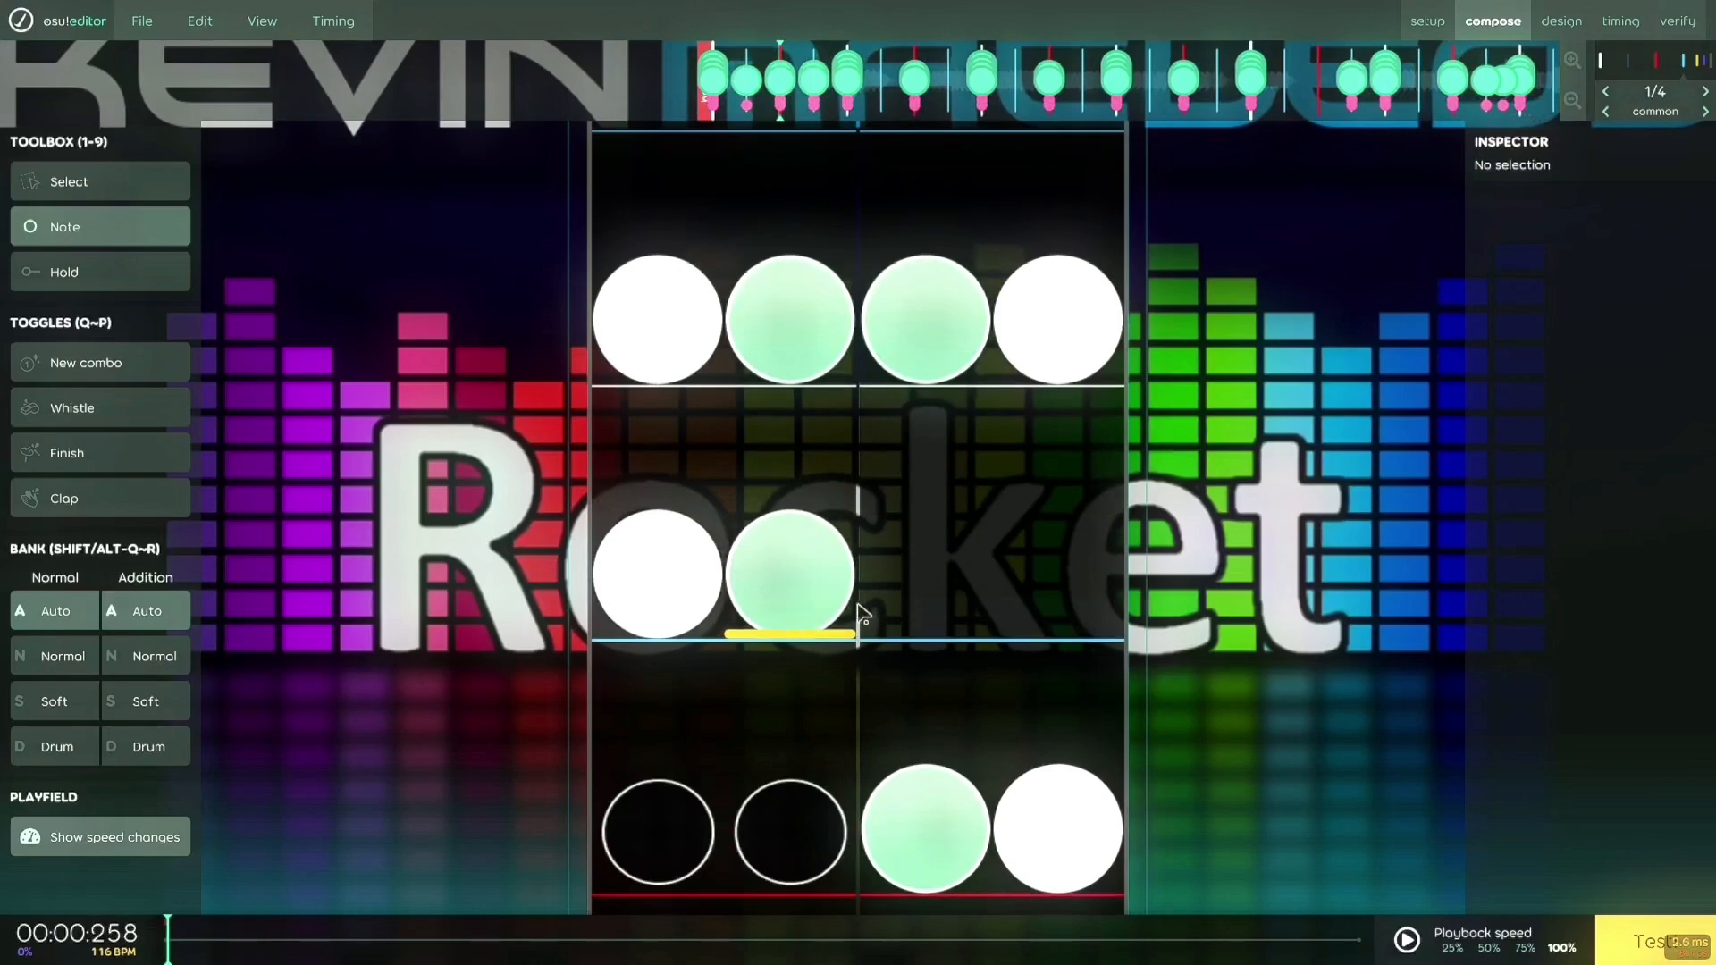
# Add a fourth-column note to the pair one quarter beat after 00:00:258
pyautogui.press('space')
pyautogui.scroll(6, 1064, 586)
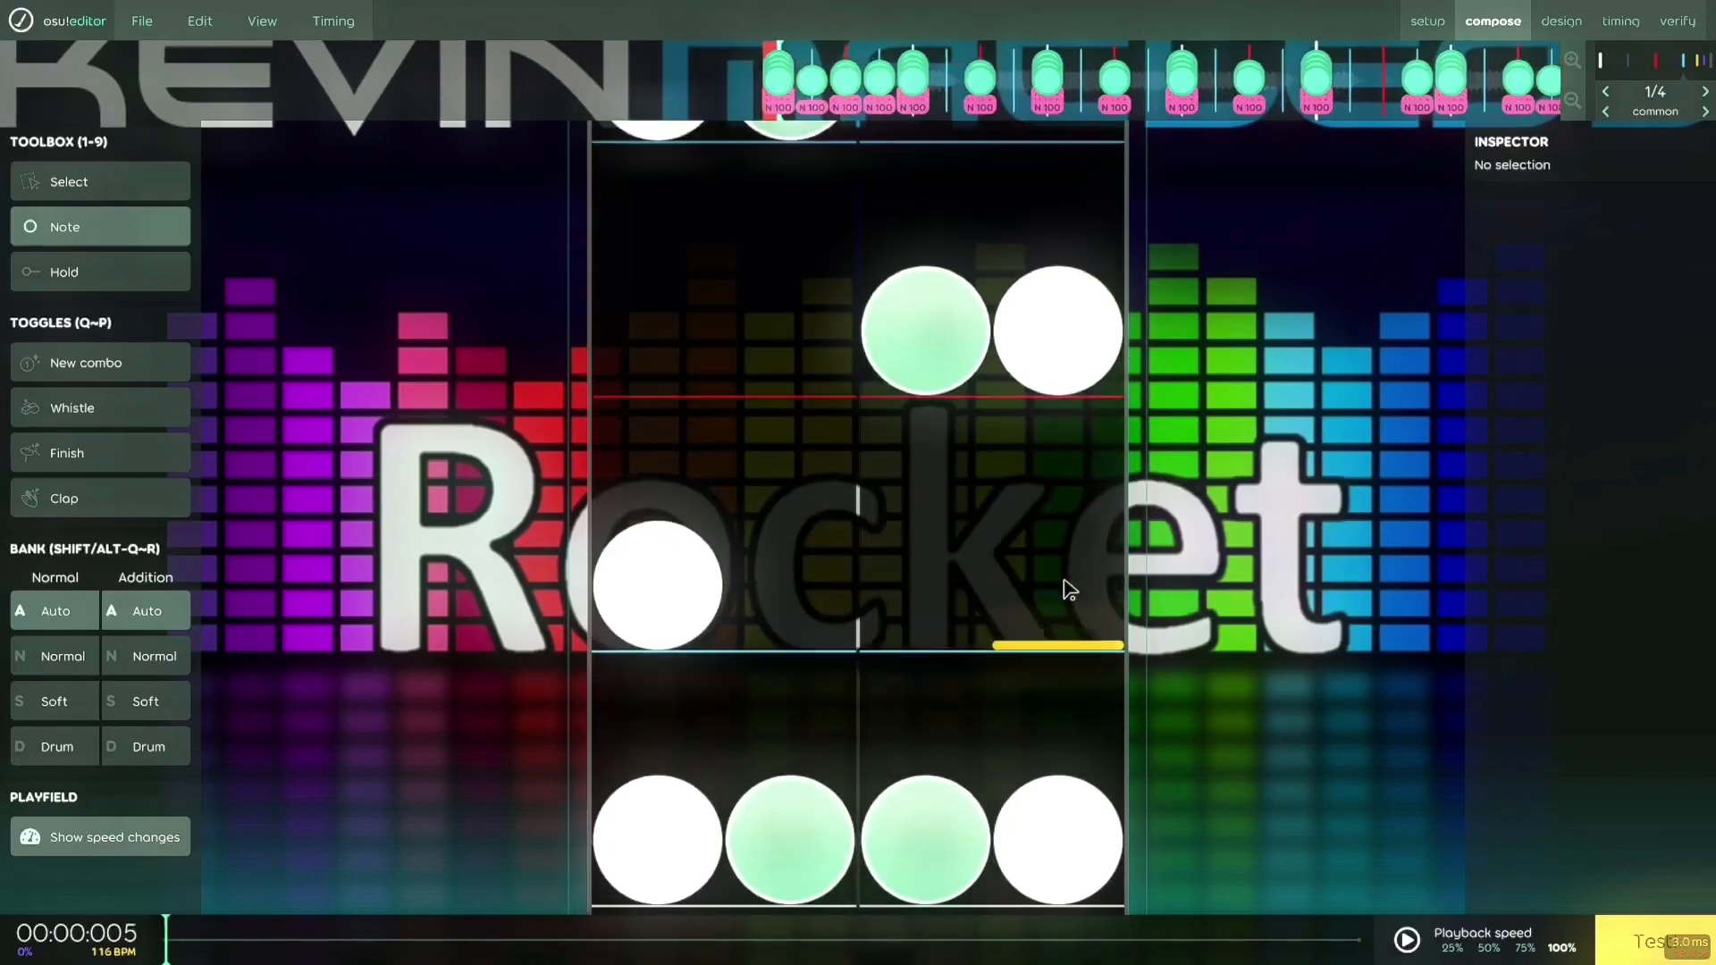
pyautogui.scroll(14, 1065, 613)
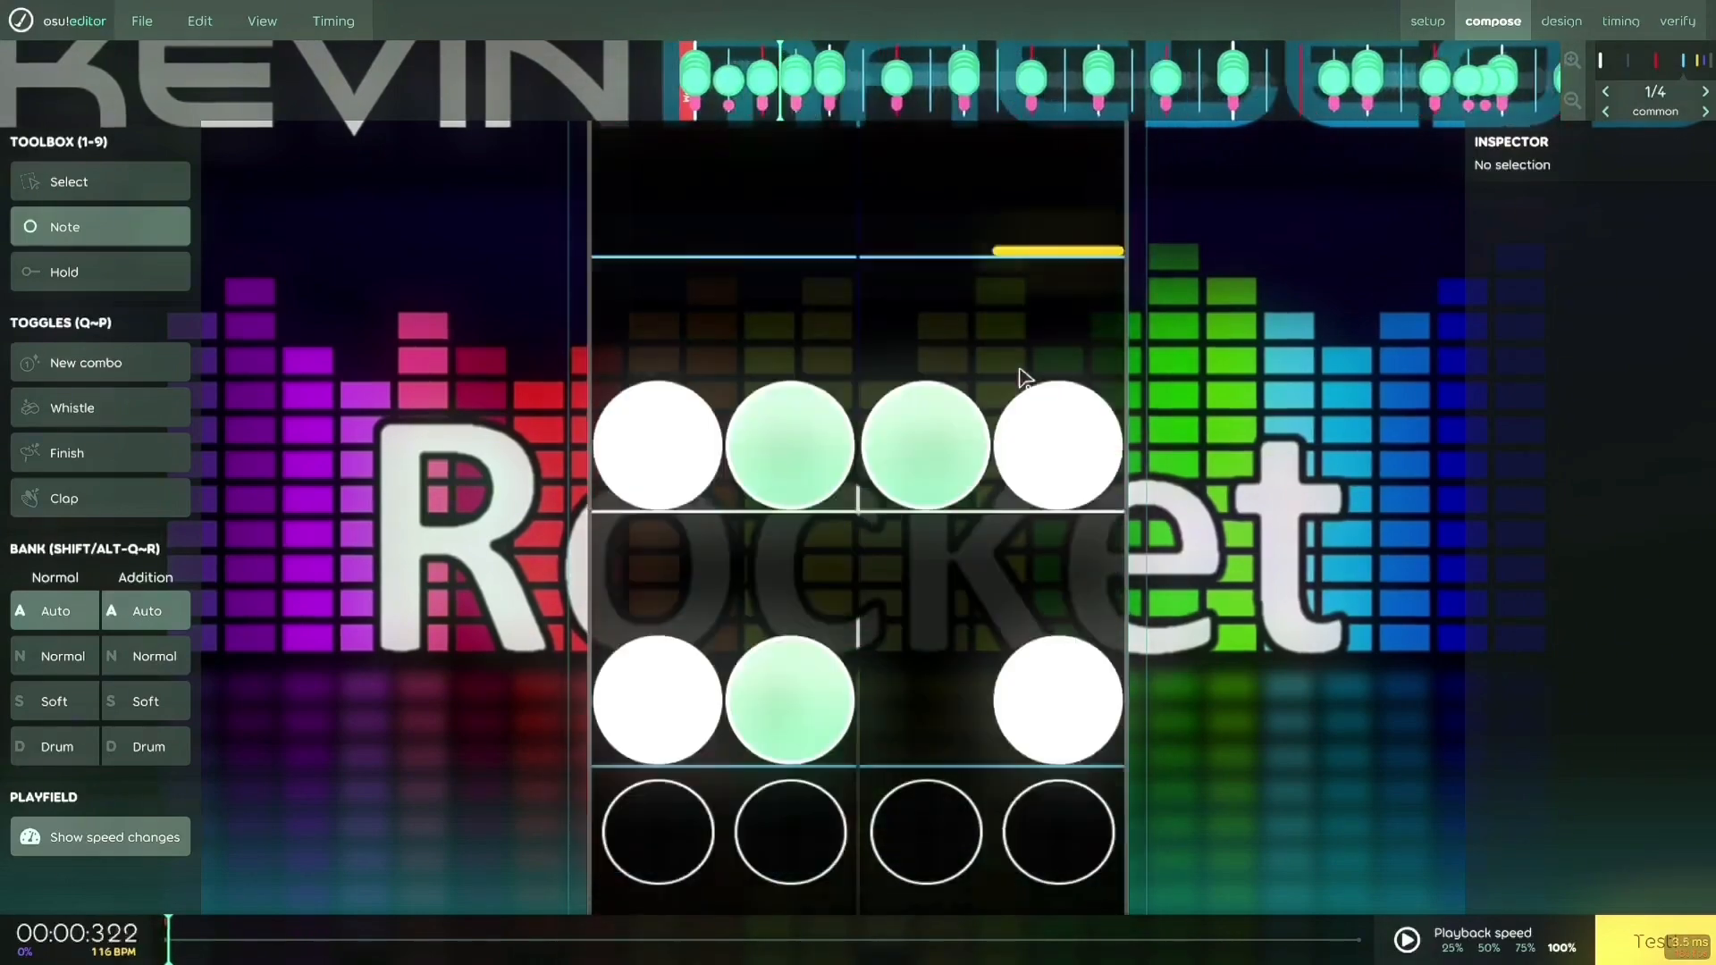
# Place a note at 00:00:646, one quarter beat after the four-note chord, and replay the section
pyautogui.scroll(10, 1213, 453)
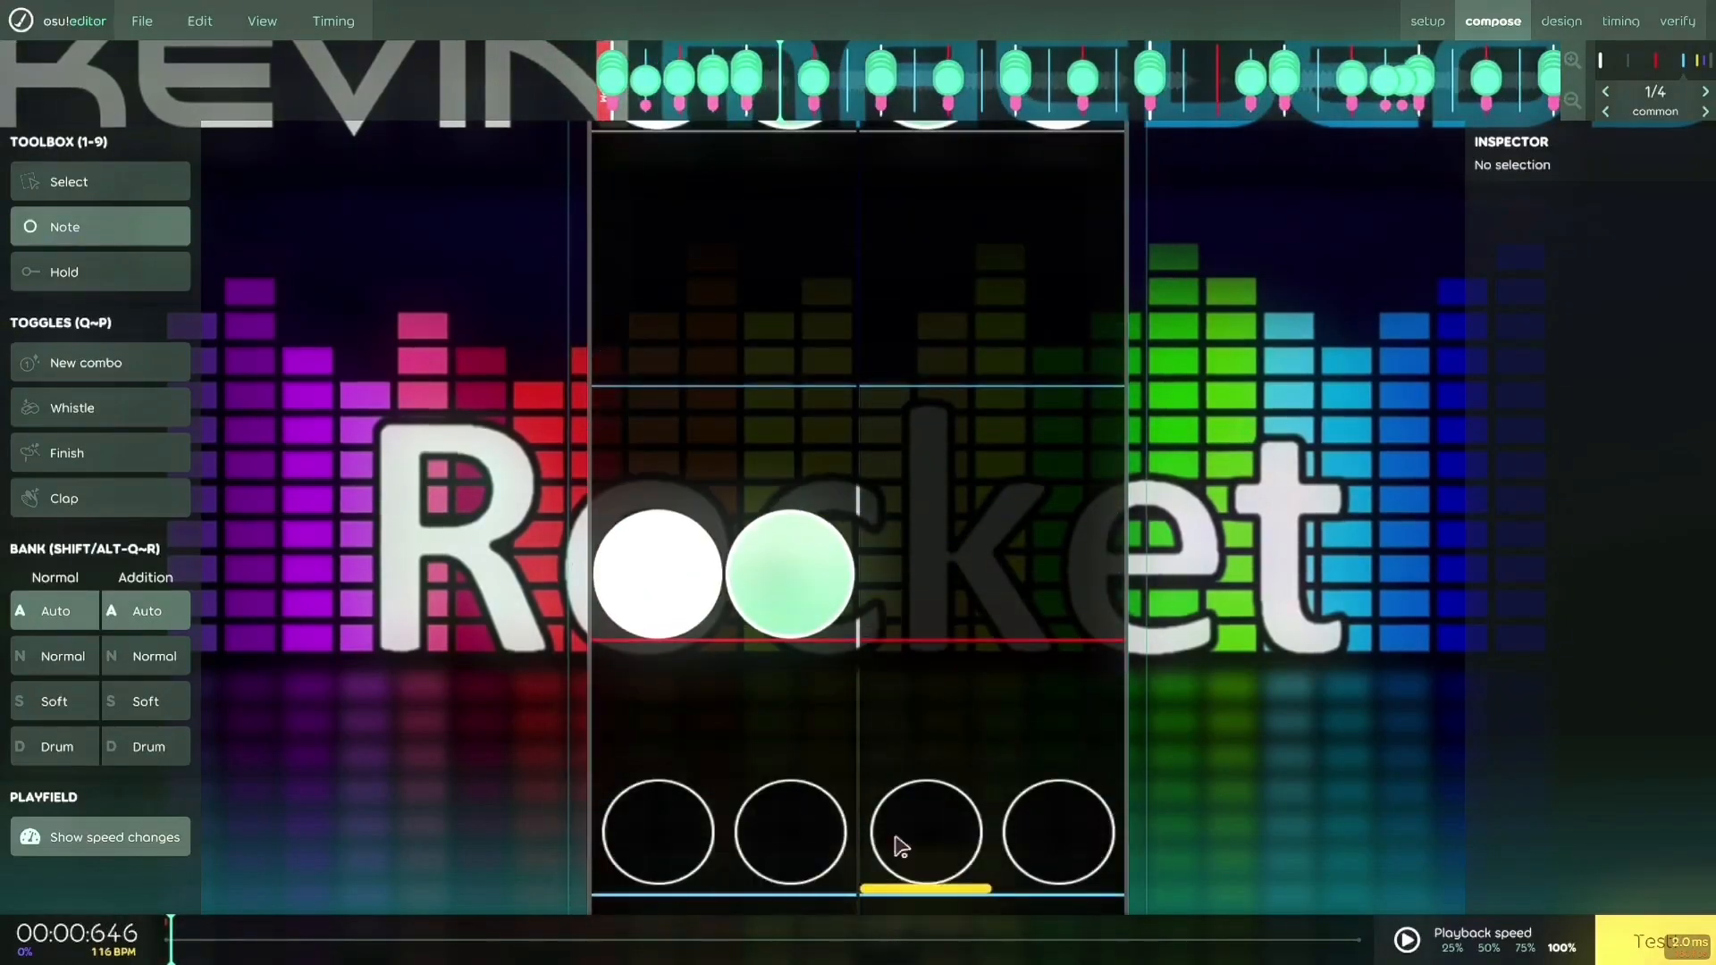
pyautogui.scroll(3, 974, 702)
pyautogui.press('space')
pyautogui.scroll(6, 1068, 713)
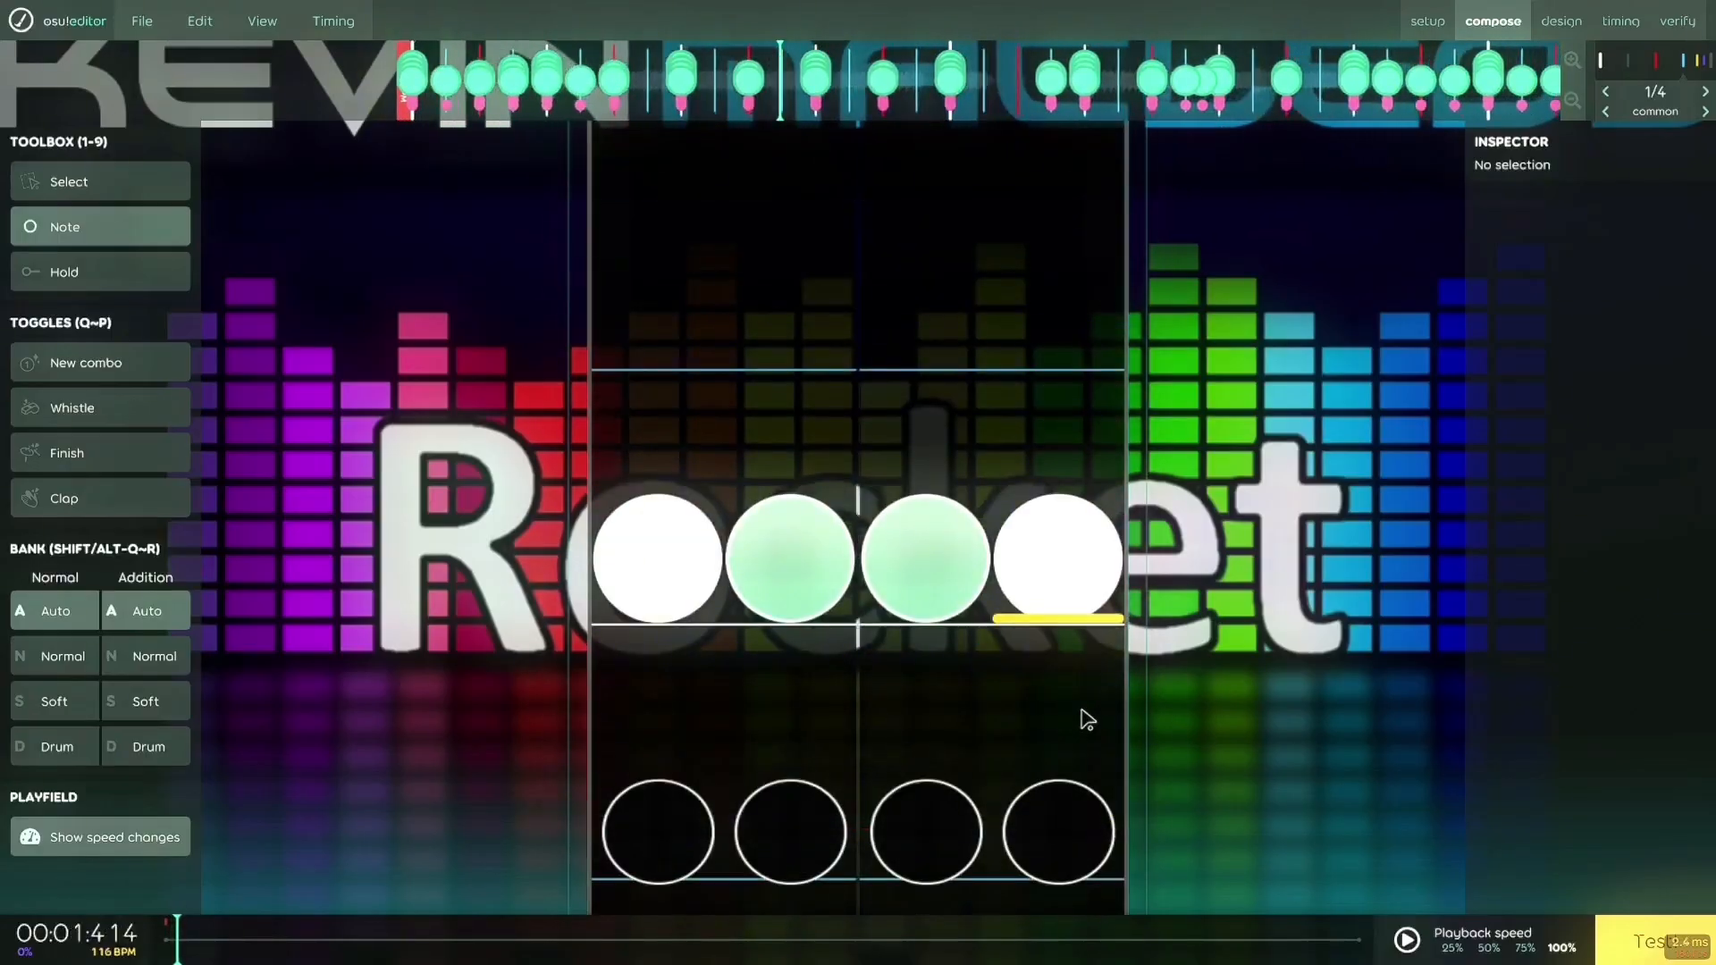
# Fill the remaining quarter-beat gaps between 00:00:775 and 00:01:551 with single notes, replaying the section between placements
pyautogui.scroll(9, 1086, 717)
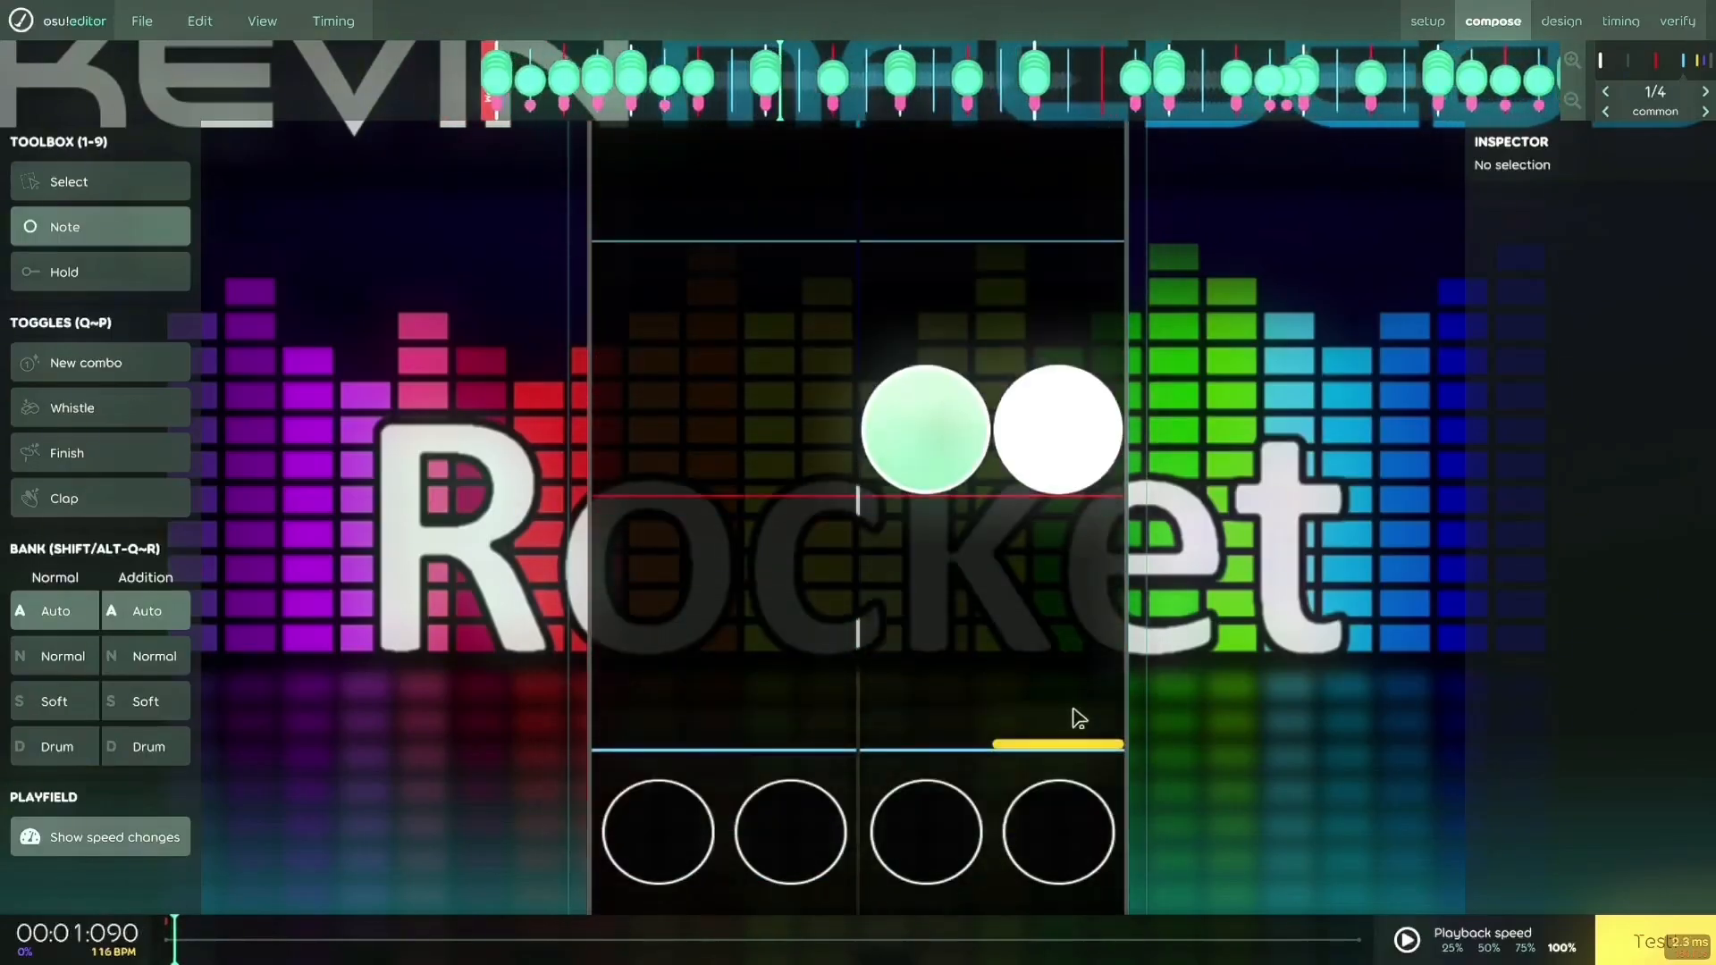
pyautogui.scroll(3, 794, 625)
pyautogui.press('space')
pyautogui.scroll(-1, 890, 655)
pyautogui.scroll(1, 890, 653)
pyautogui.scroll(-3, 885, 648)
pyautogui.scroll(1, 706, 617)
pyautogui.scroll(1, 715, 621)
pyautogui.scroll(-3, 813, 613)
pyautogui.scroll(4, 1077, 804)
pyautogui.scroll(-3, 1072, 768)
pyautogui.scroll(-4, 1081, 742)
pyautogui.scroll(1, 1080, 736)
pyautogui.scroll(3, 1077, 728)
pyautogui.scroll(-7, 1071, 715)
pyautogui.scroll(1, 1075, 725)
# Place a third-column note at 00:02:198 and a second-column note one quarter beat after it
pyautogui.press('space')
pyautogui.press('space')
pyautogui.scroll(4, 1073, 726)
pyautogui.scroll(-1, 885, 697)
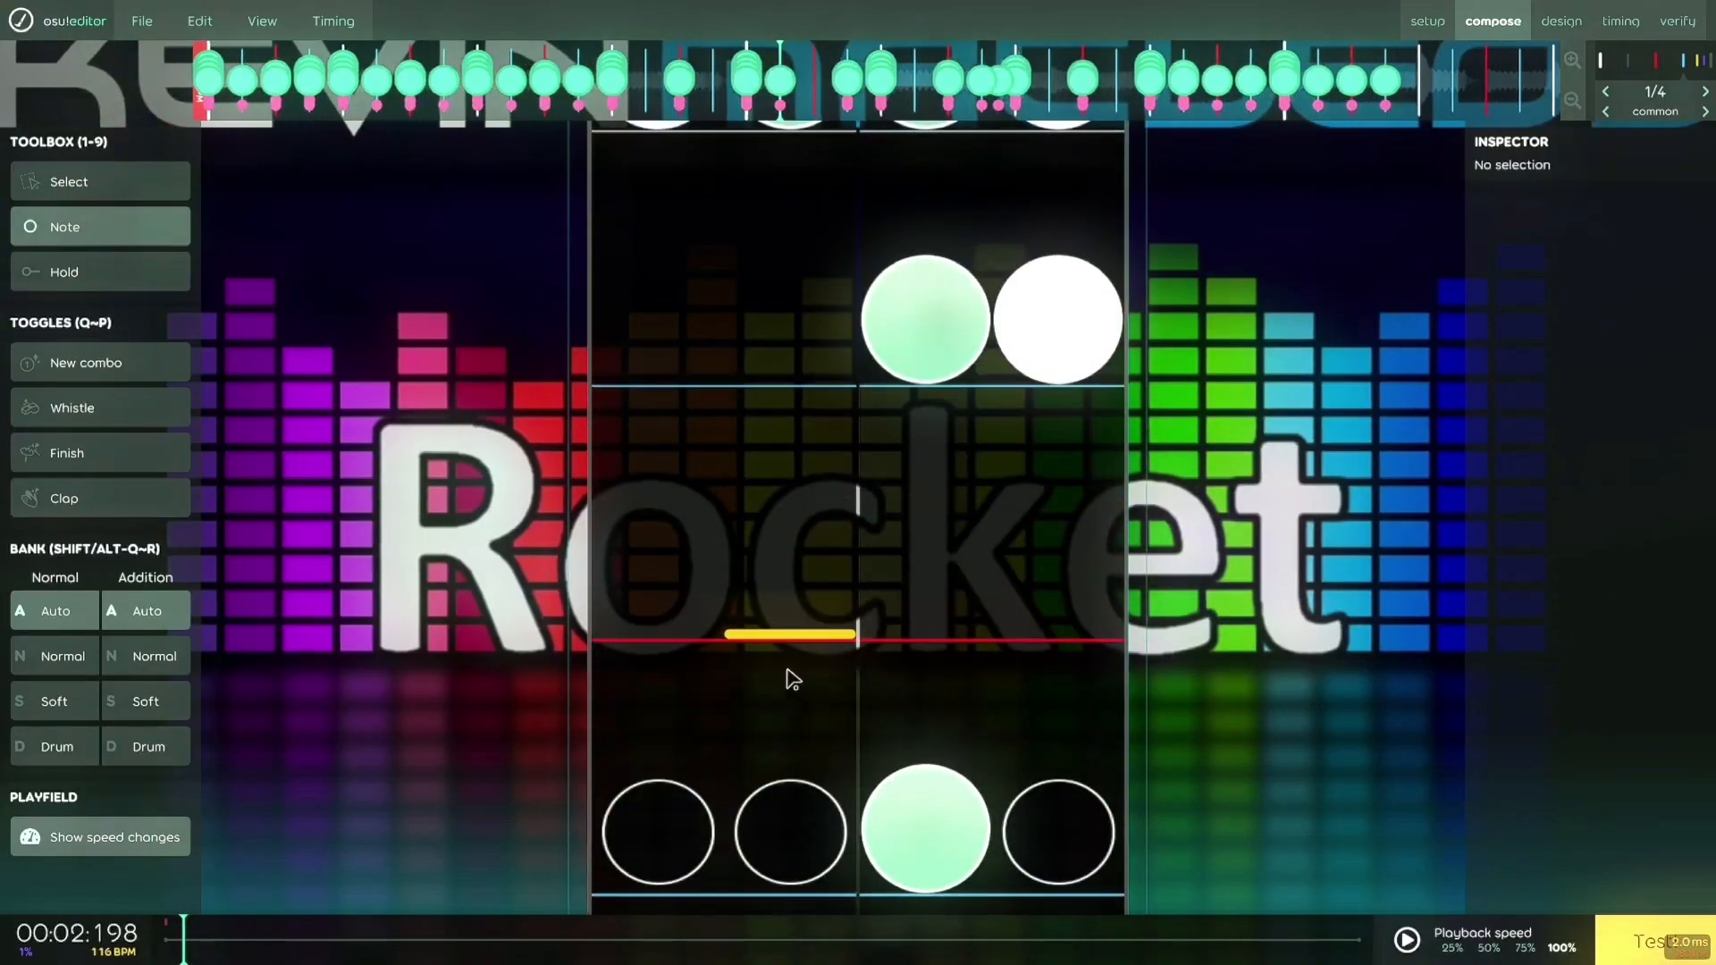
pyautogui.scroll(-1, 796, 674)
pyautogui.scroll(2, 804, 667)
pyautogui.scroll(-7, 947, 667)
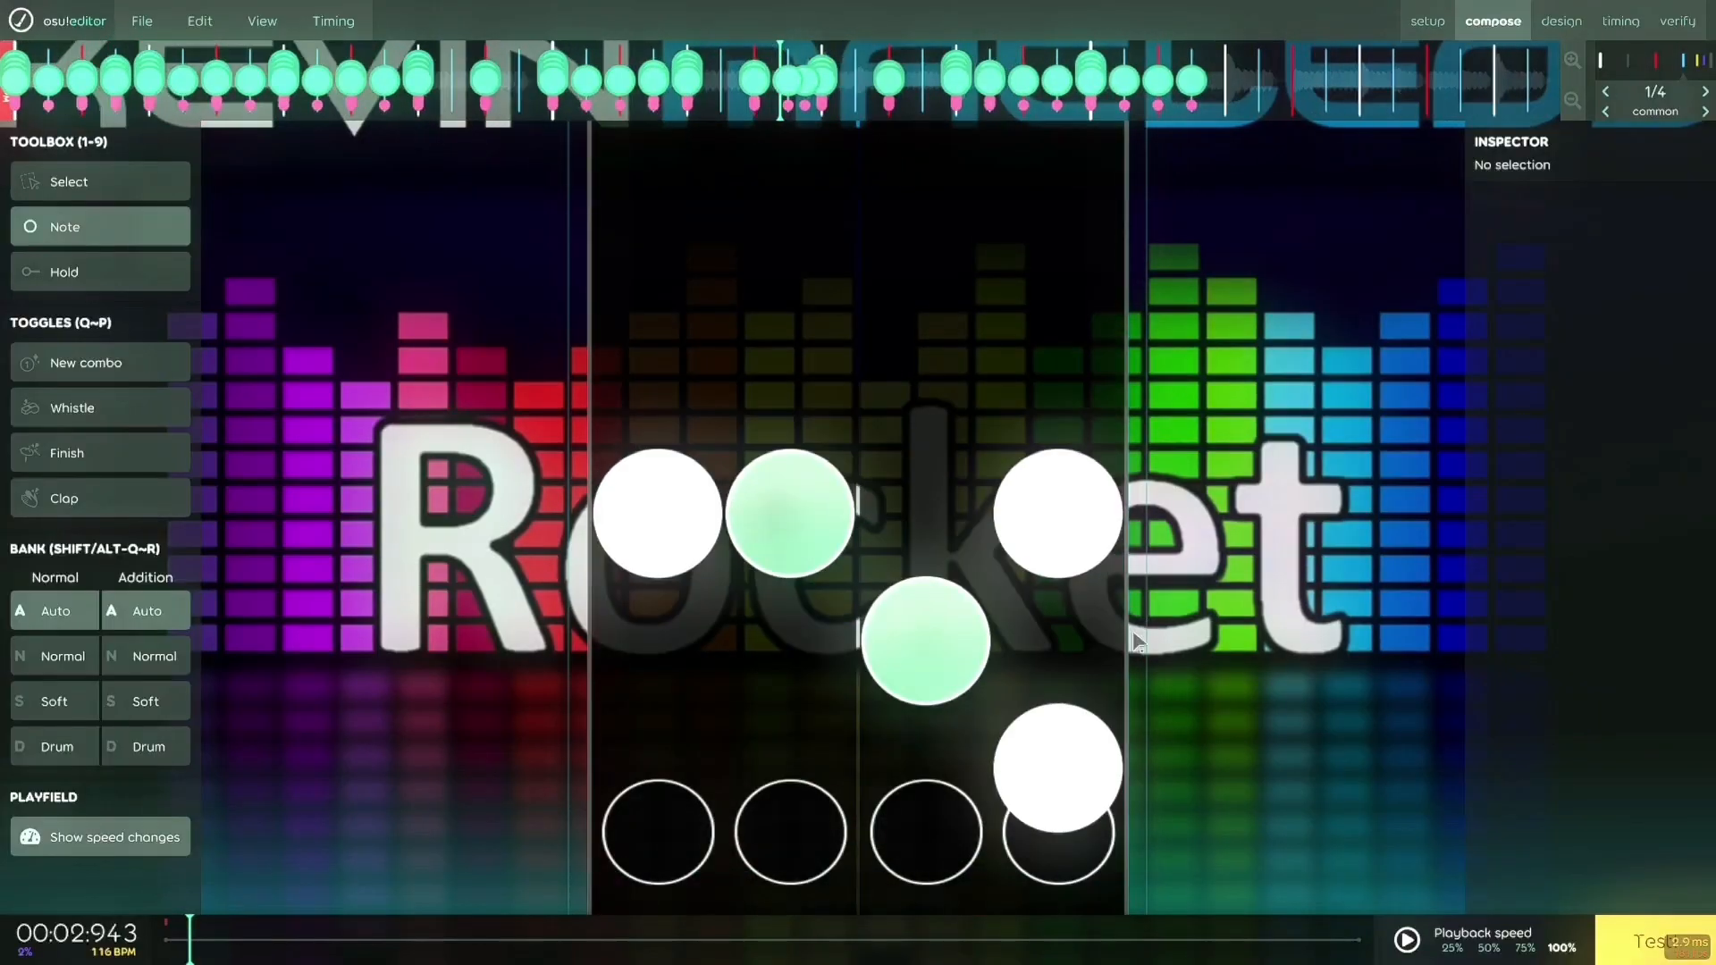
# Place a second-column note one quarter beat before the third- and fourth-column pair that precedes the 00:03:620 chord
pyautogui.scroll(5, 1137, 637)
pyautogui.scroll(-7, 1161, 644)
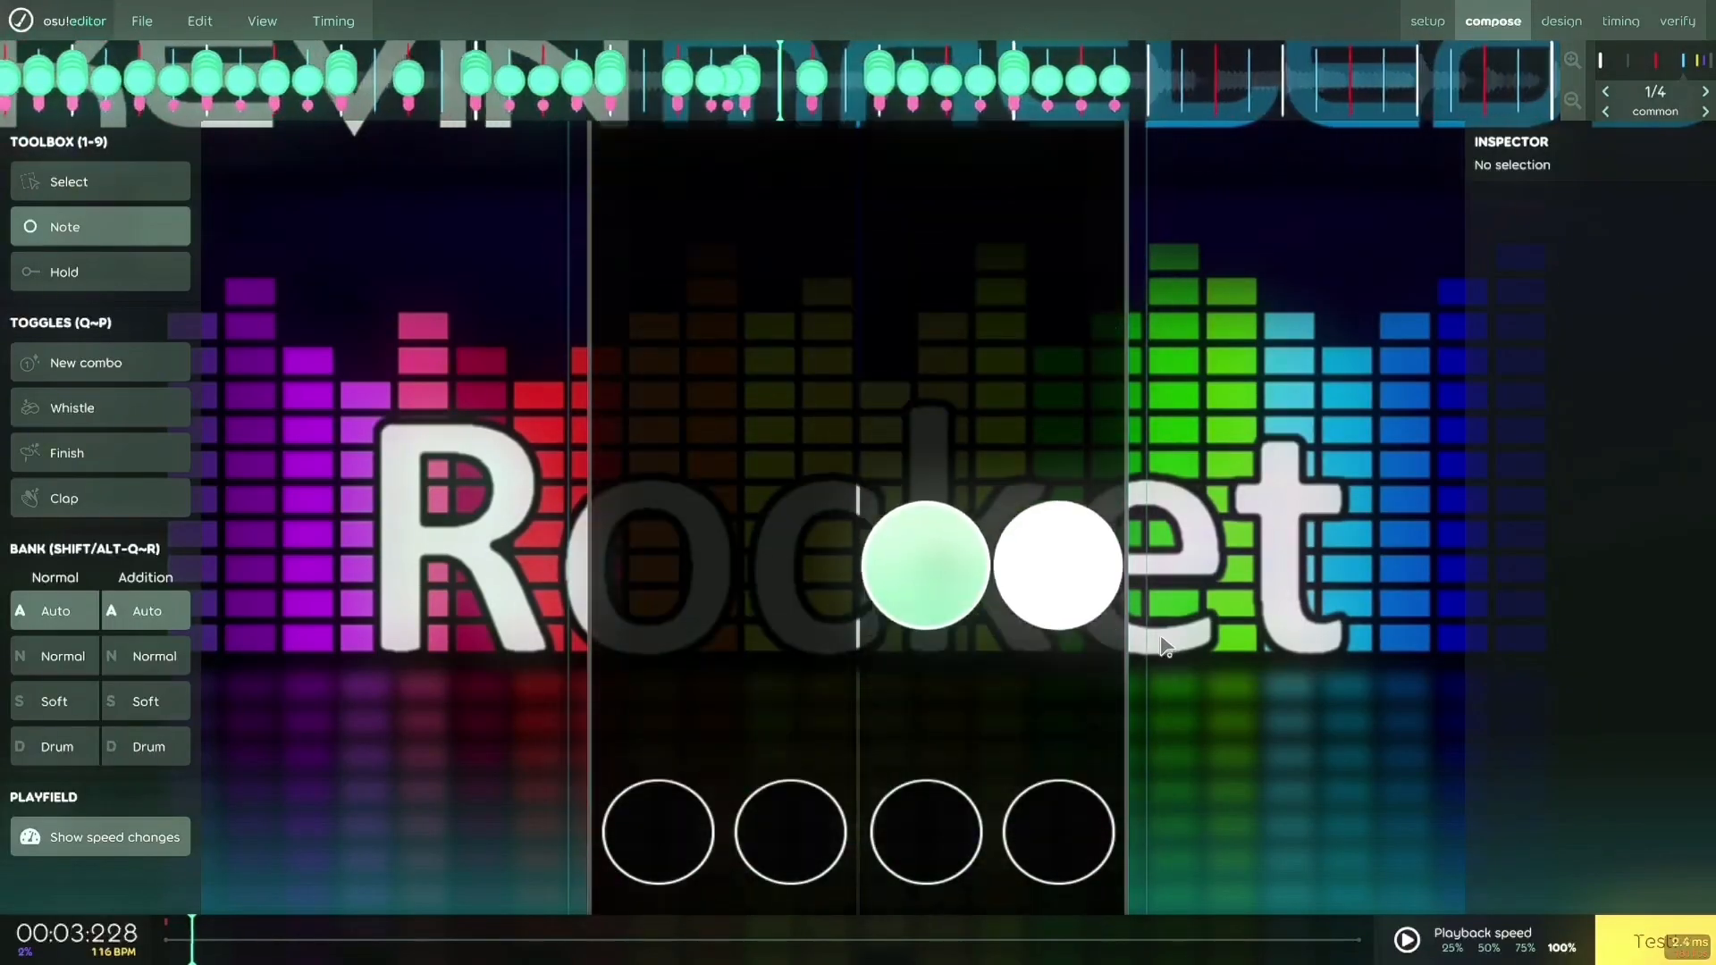
pyautogui.scroll(2, 901, 615)
pyautogui.scroll(1, 849, 474)
pyautogui.scroll(-4, 920, 483)
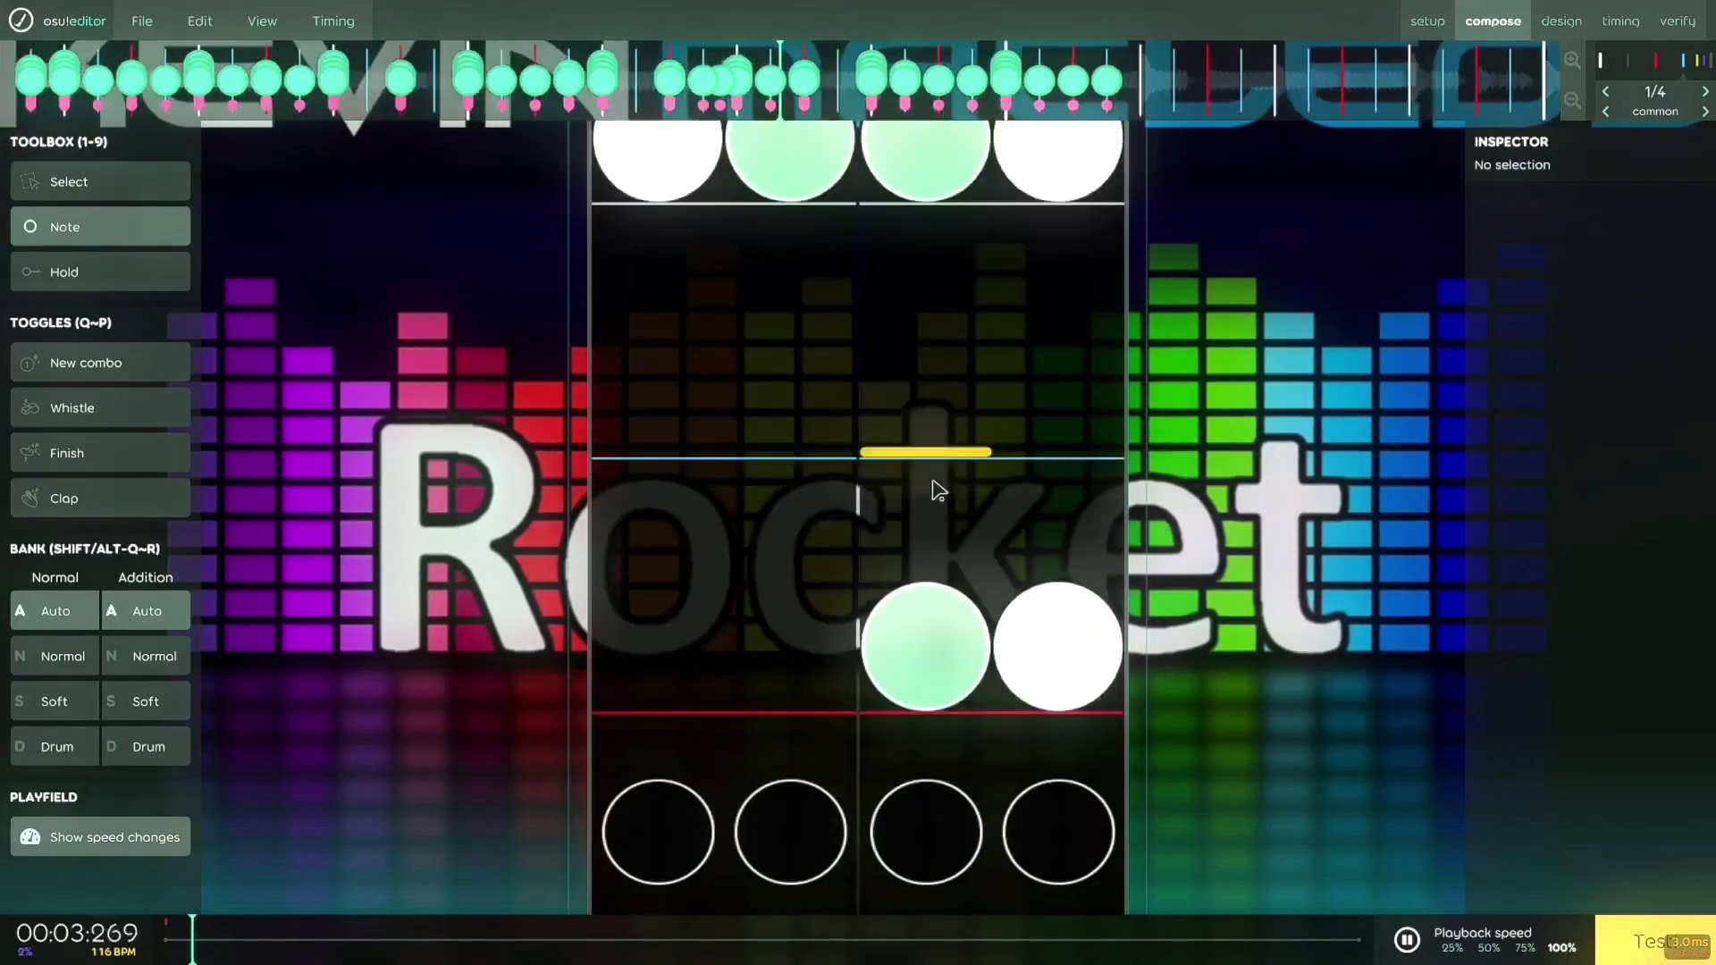
# Place a fourth-column note one quarter beat before the 00:03:620 chord and replay the section
pyautogui.scroll(2, 902, 463)
pyautogui.scroll(-1, 1057, 415)
pyautogui.scroll(2, 1057, 415)
pyautogui.press('space')
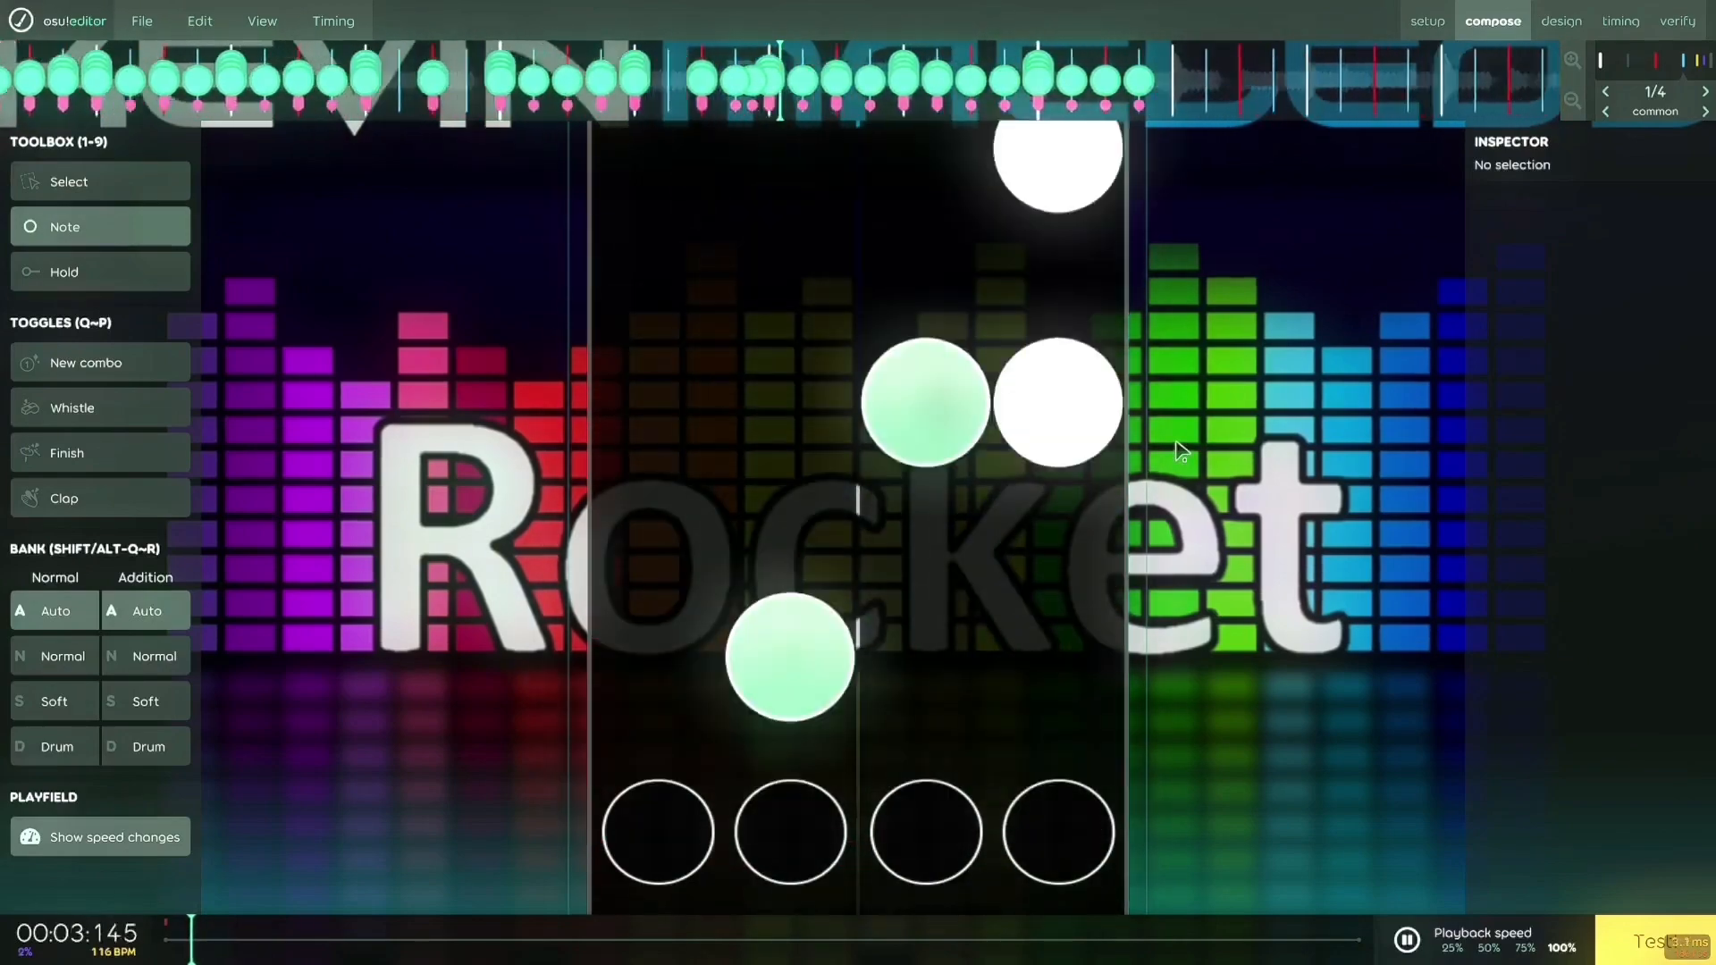
# Replay the pattern past 00:03:795, save the beatmap and return to the song start
pyautogui.scroll(8, 1179, 452)
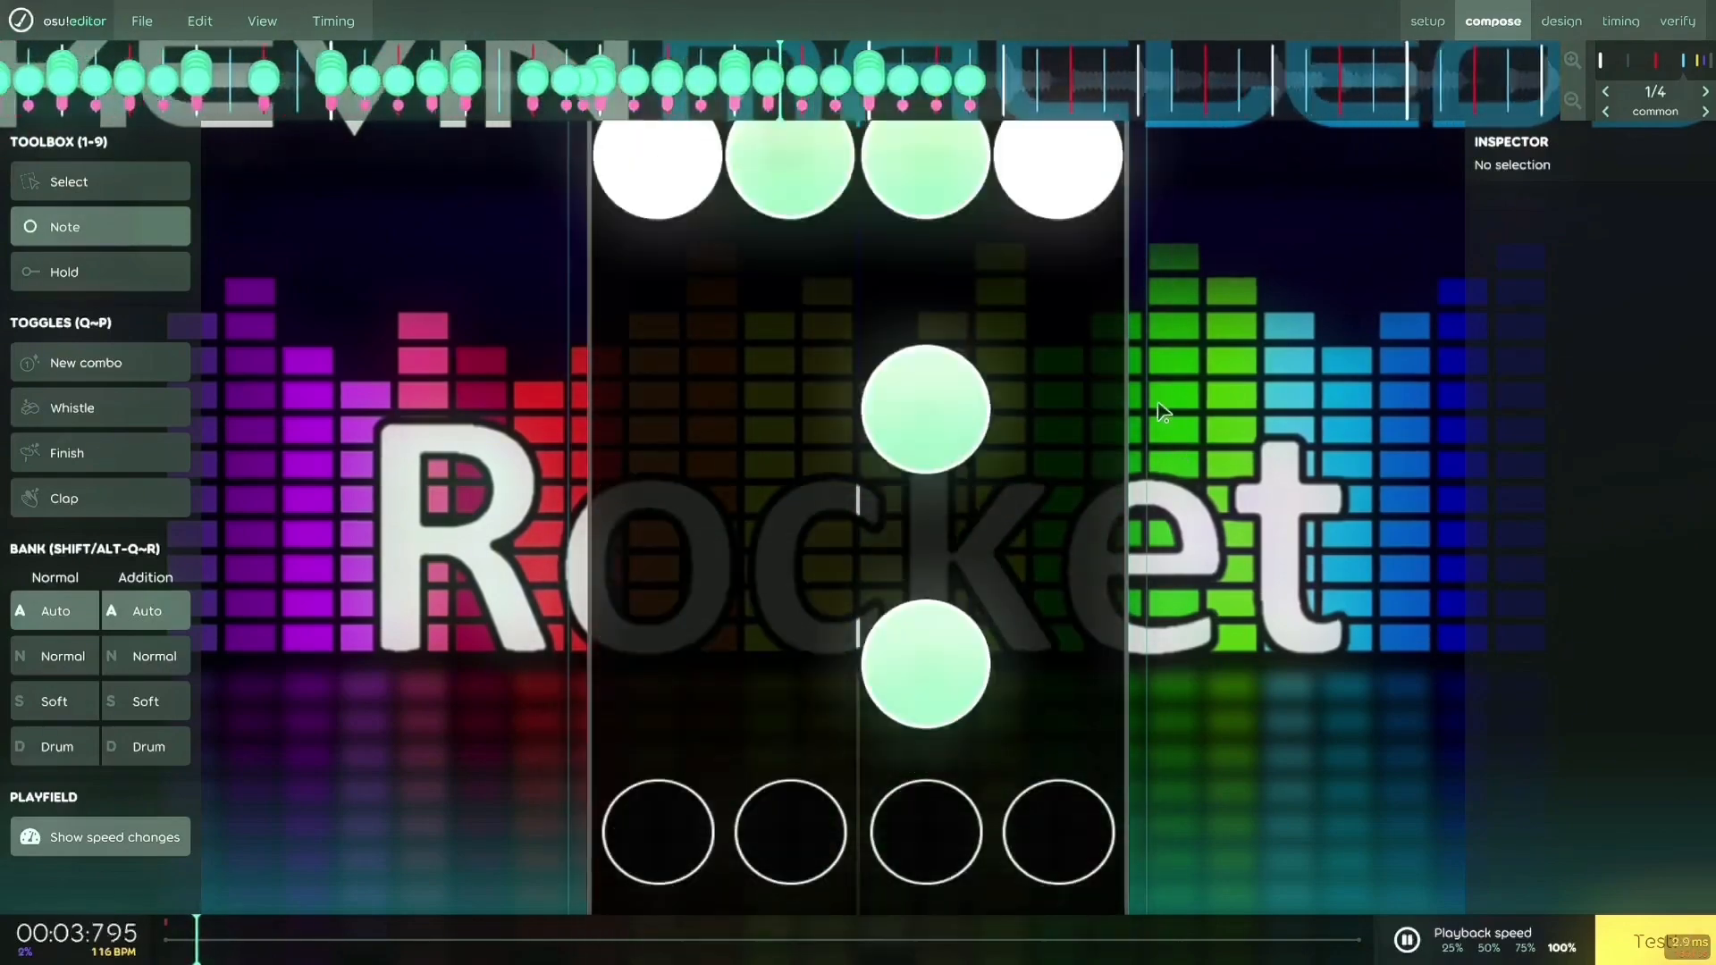
pyautogui.press('space')
pyautogui.scroll(20, 1162, 413)
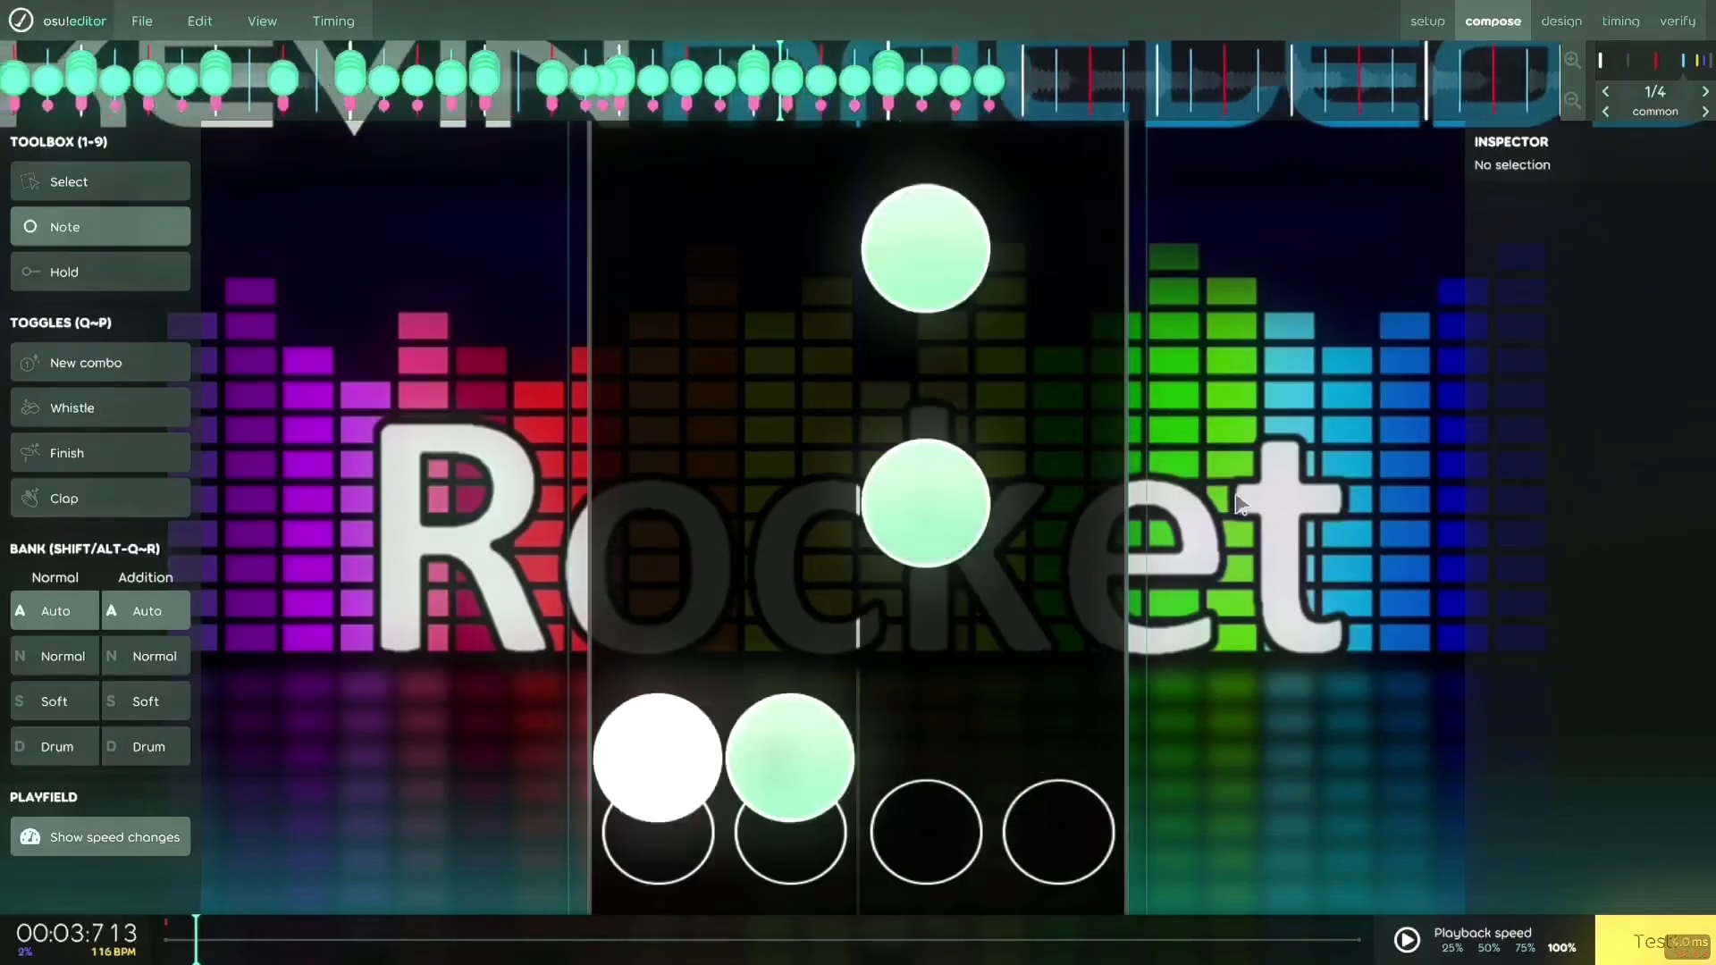
pyautogui.hotkey('ctrl', 's')
pyautogui.scroll(14, 983, 537)
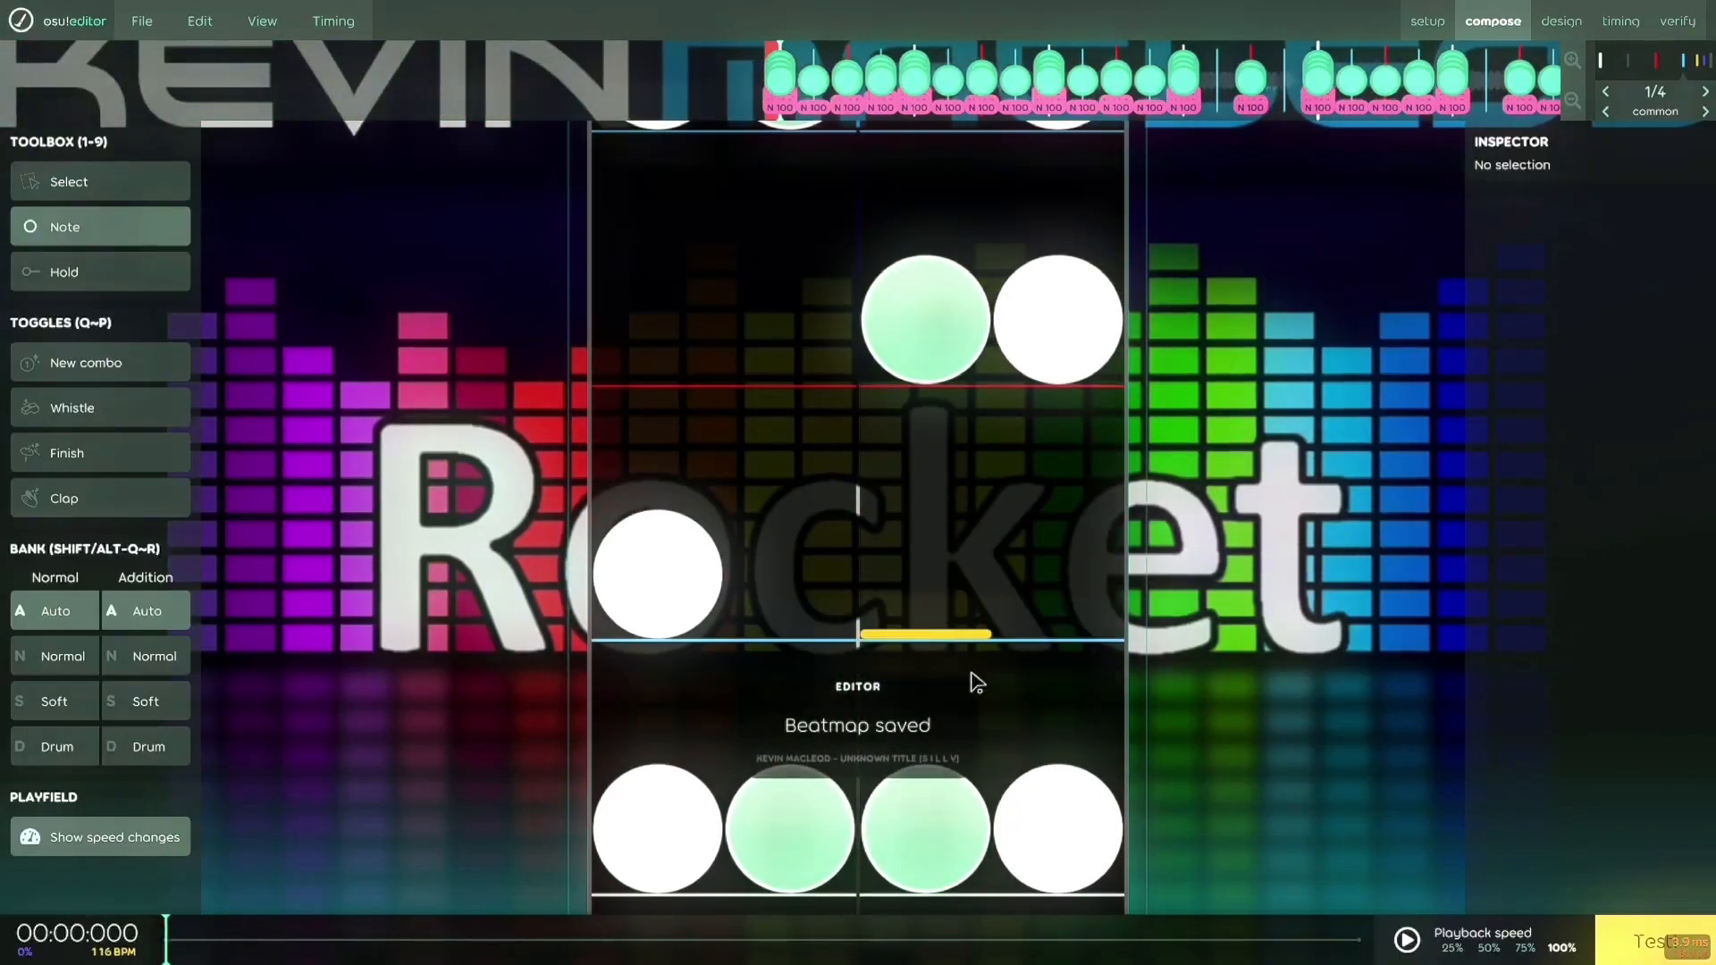
# Test-play the beatmap from the start, hitting the mapped notes in all four columns, and return to the editor
pyautogui.press('Escape')
pyautogui.press('Return')
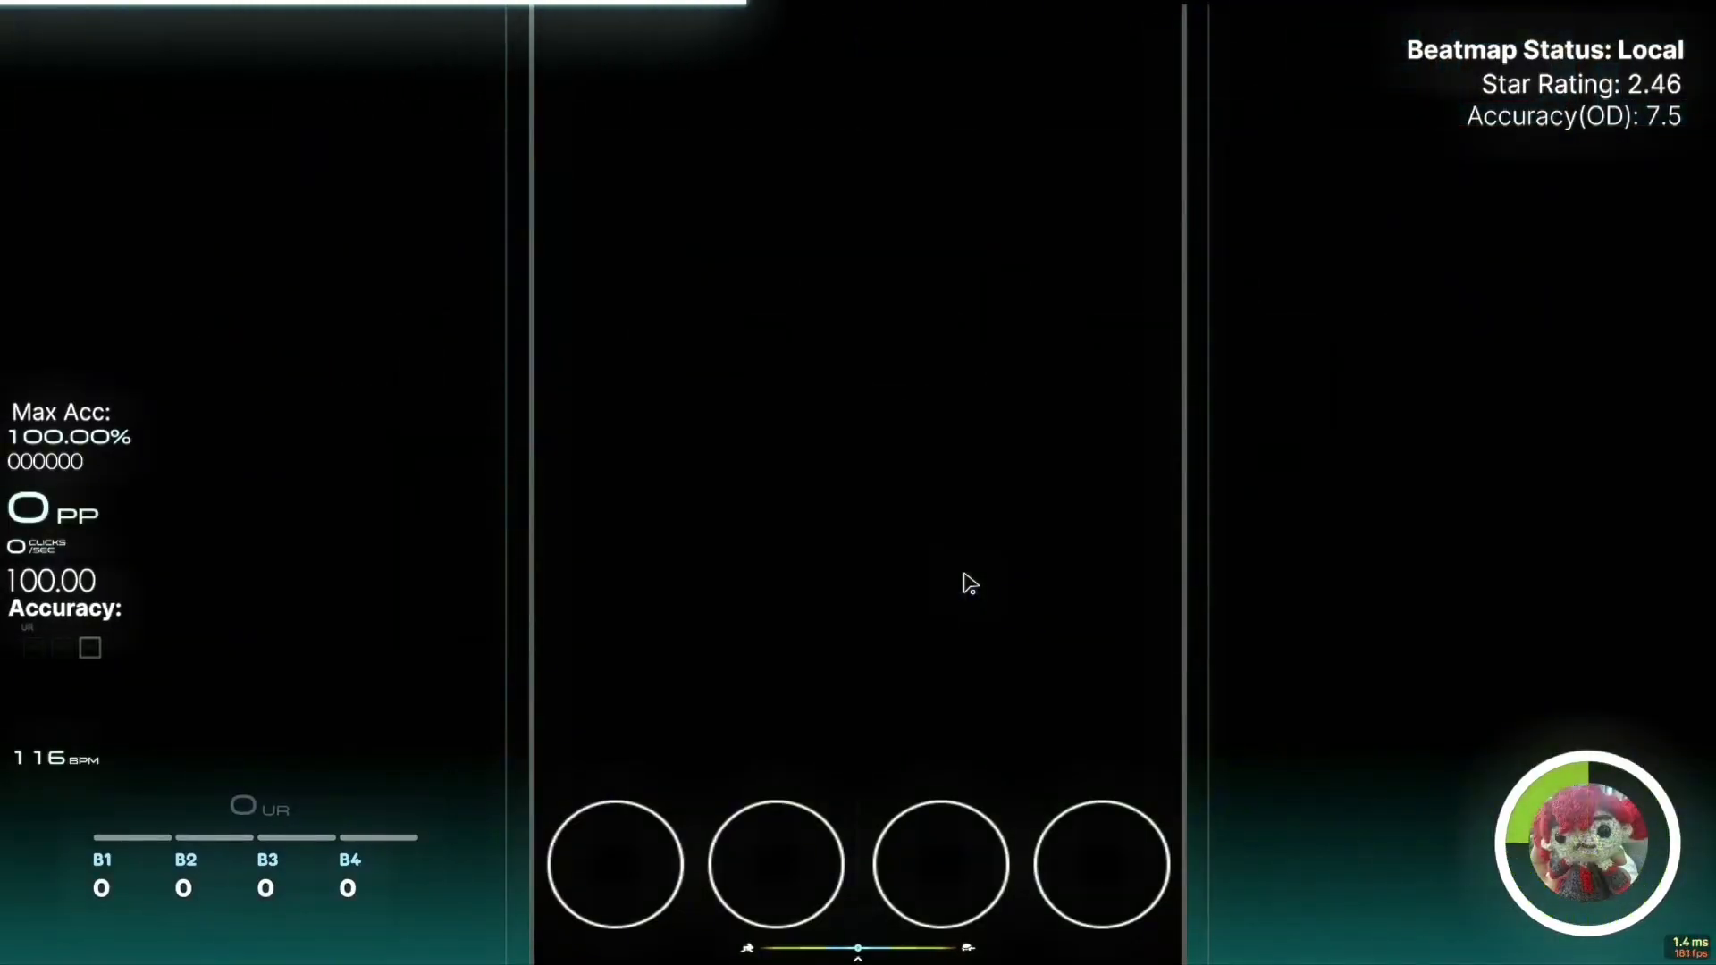
pyautogui.hotkey('d', 'f', 'j', 'k')
pyautogui.hotkey('d', 'f', 'j', 'k')
pyautogui.hotkey('d', 'j', 'k')
pyautogui.hotkey('d', 'f', 'j', 'k')
pyautogui.hotkey('d', 'f', 'j')
pyautogui.hotkey('d', 'f', 'j', 'k')
pyautogui.hotkey('d', 'j', 'k')
pyautogui.press('k')
pyautogui.hotkey('d', 'f', 'j', 'k')
pyautogui.hotkey('d', 'f')
pyautogui.press('f')
pyautogui.hotkey('d', 'f', 'j', 'k')
pyautogui.press('j')
pyautogui.hotkey('d', 'f', 'j', 'k')
pyautogui.hotkey('d', 'f', 'k')
pyautogui.hotkey('d', 'f', 'j', 'k')
pyautogui.hotkey('f', 'j', 'k')
pyautogui.hotkey('j', 'k')
pyautogui.press('k')
pyautogui.hotkey('d', 'f', 'j', 'k')
pyautogui.hotkey('d', 'f')
pyautogui.press('j')
pyautogui.press('j')
pyautogui.hotkey('d', 'f', 'j', 'k')
pyautogui.hotkey('d', 'j', 'k')
pyautogui.press('k')
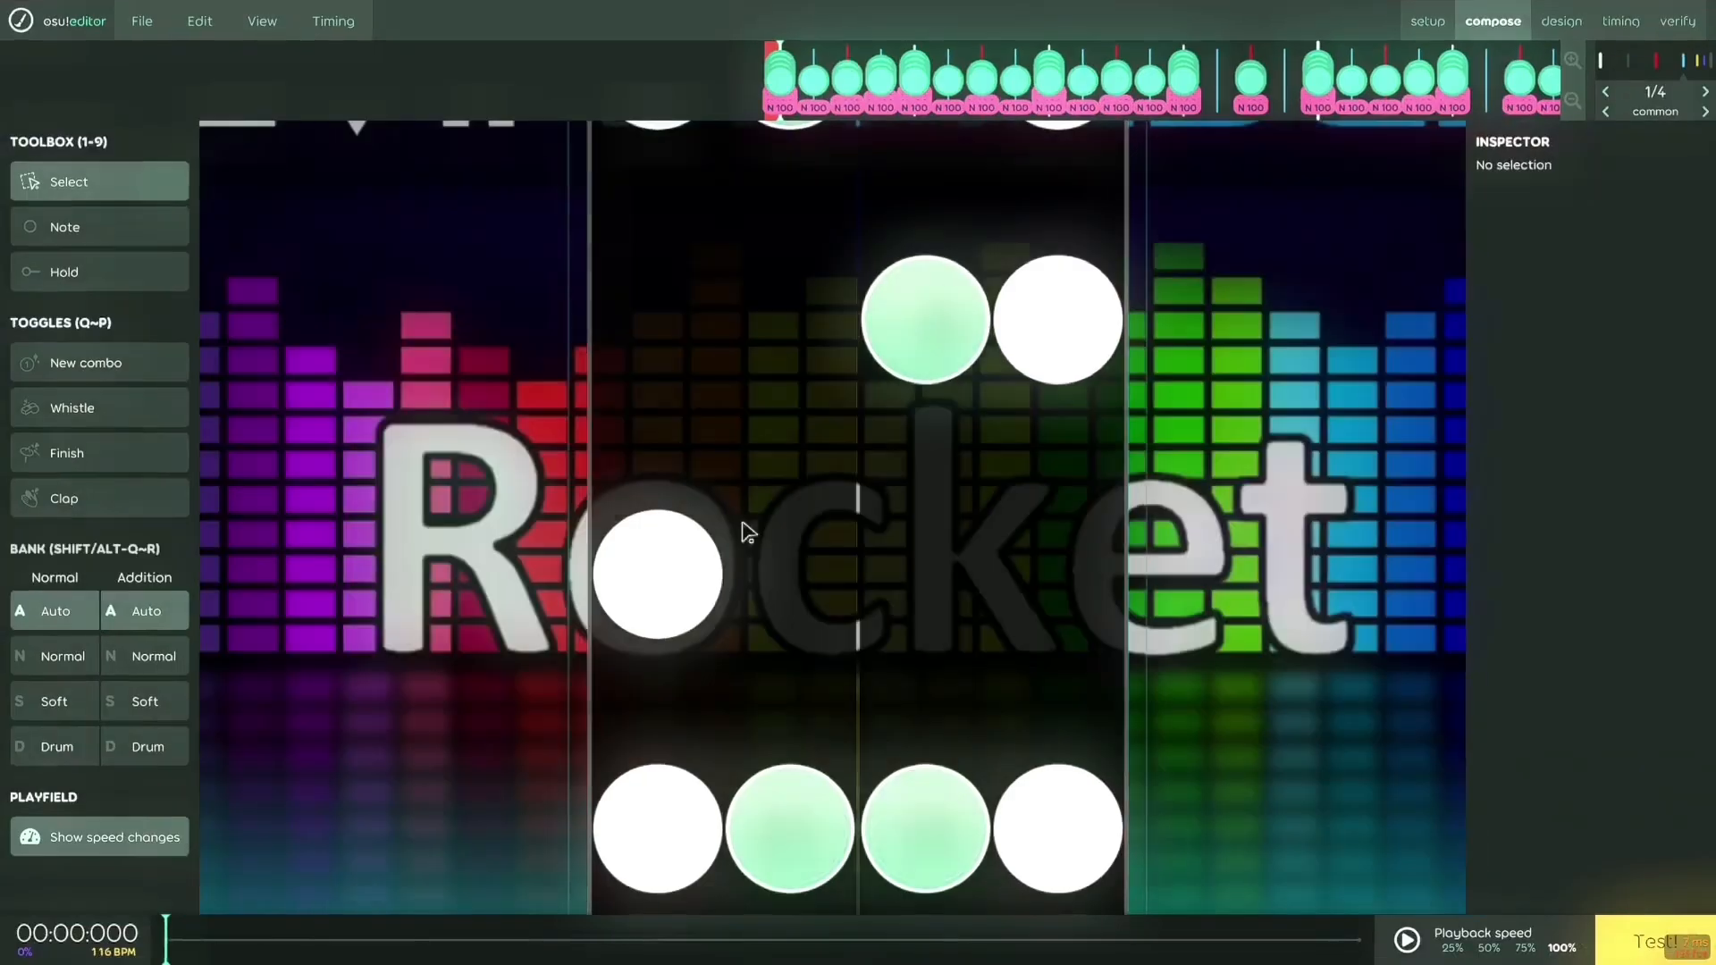
pyautogui.moveTo(165, 961); pyautogui.dragTo(198, 960)
pyautogui.scroll(10, 876, 567)
pyautogui.scroll(-18, 877, 567)
pyautogui.scroll(5, 954, 573)
pyautogui.scroll(-12, 954, 573)
pyautogui.scroll(9, 1117, 554)
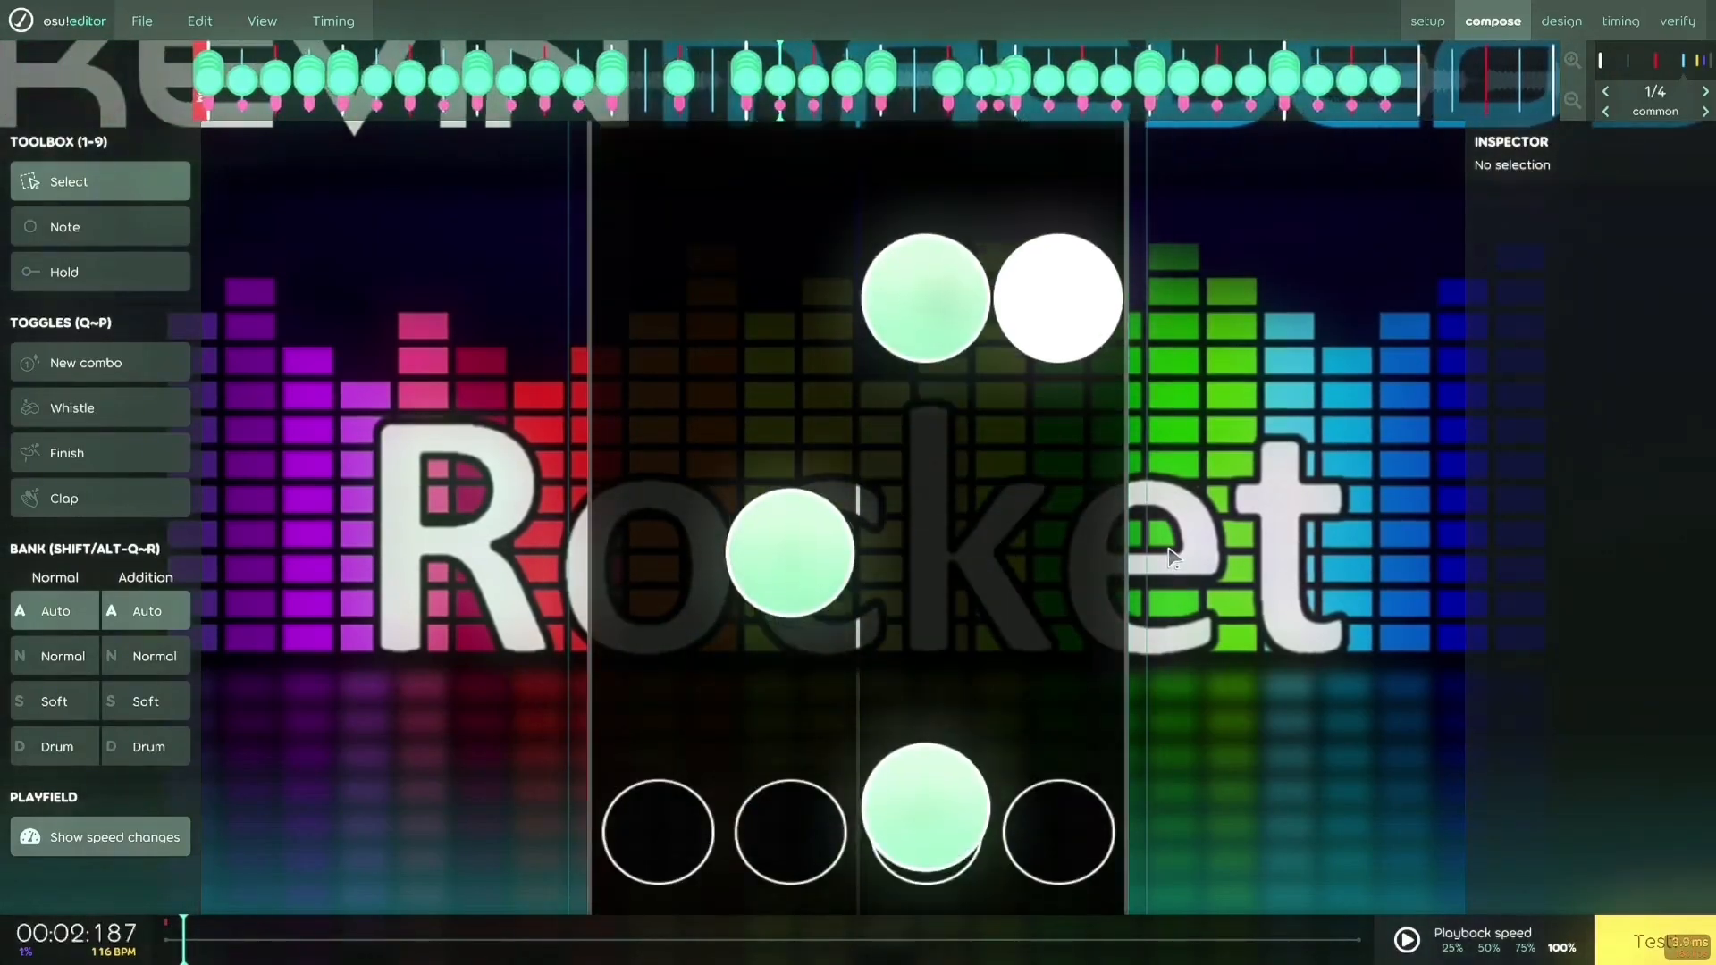
# Review the mapped notes through 00:04:008, pick the Hold tool and save the beatmap
pyautogui.scroll(9, 1143, 568)
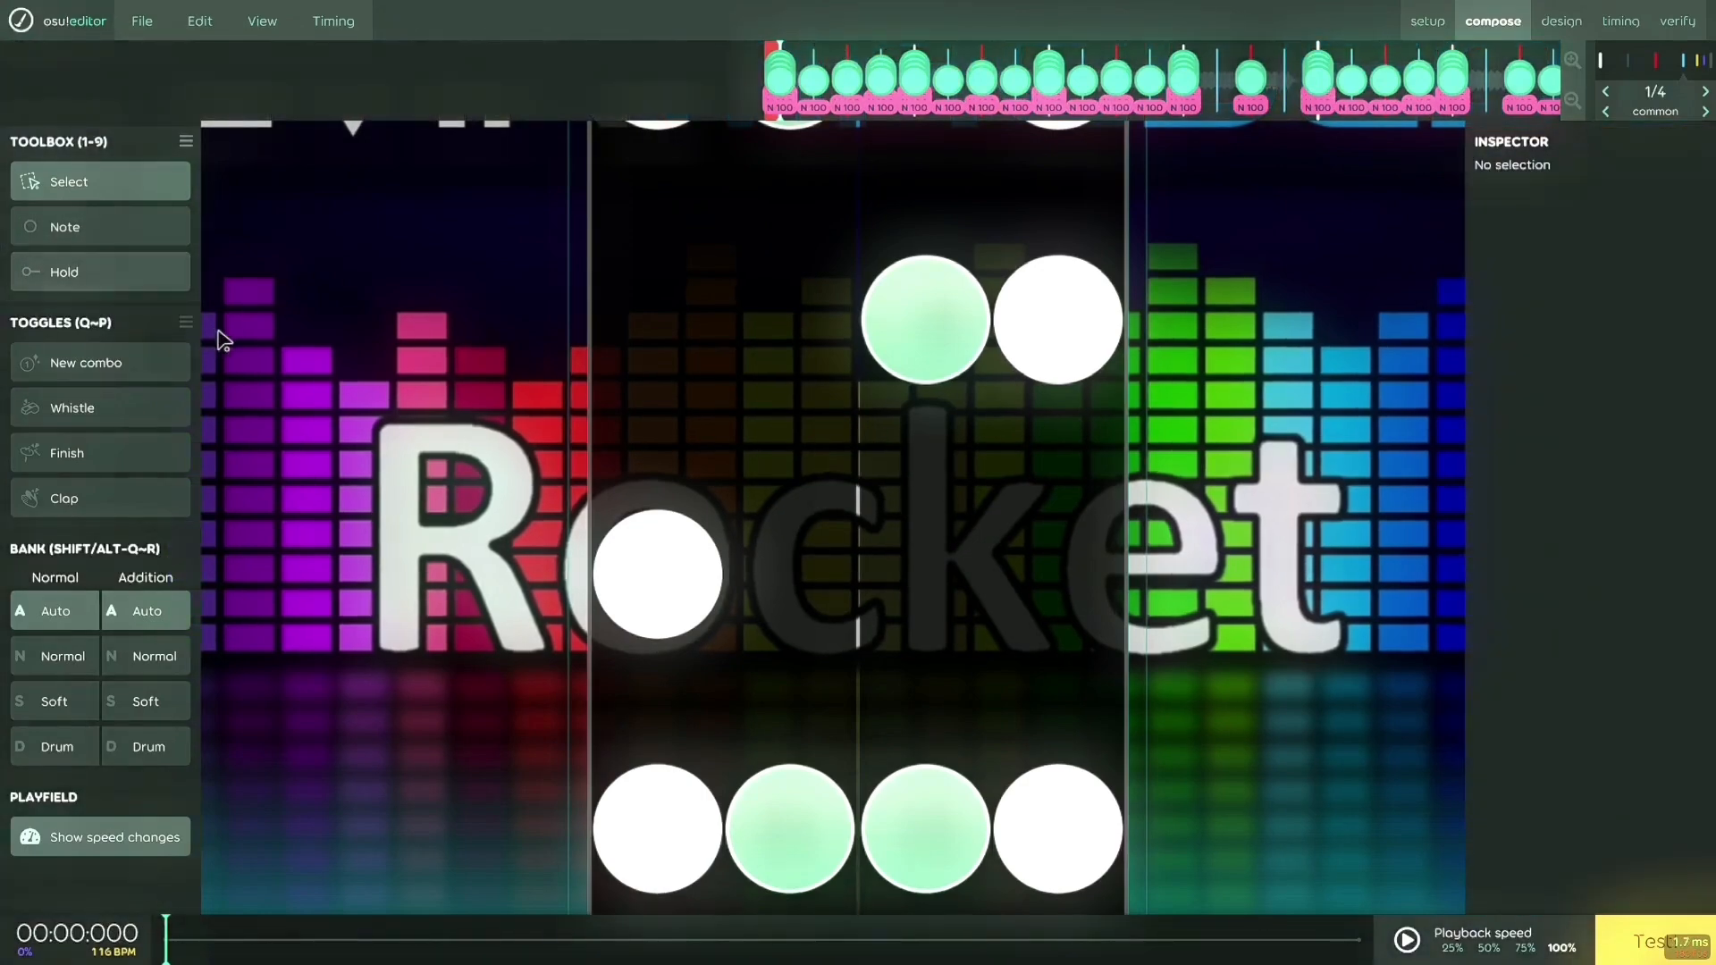
pyautogui.scroll(-18, 718, 429)
pyautogui.scroll(-15, 719, 429)
pyautogui.click(27, 284)
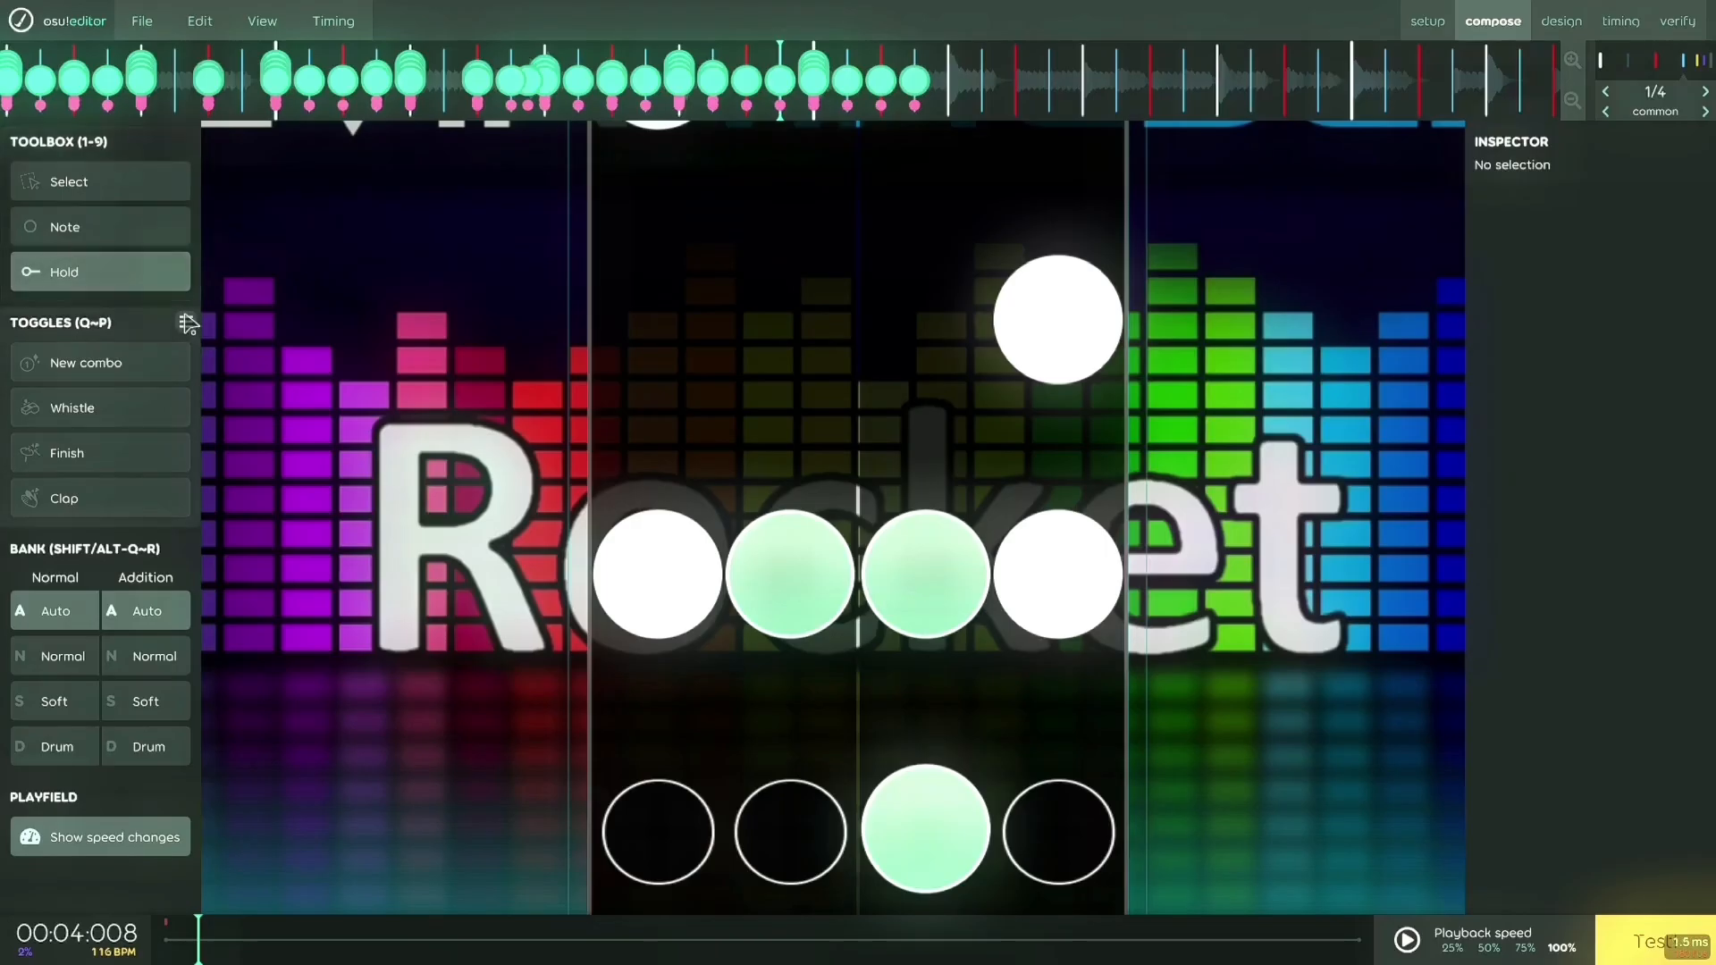
pyautogui.scroll(-8, 816, 548)
pyautogui.hotkey('ctrl', 's')
pyautogui.scroll(-8, 1135, 626)
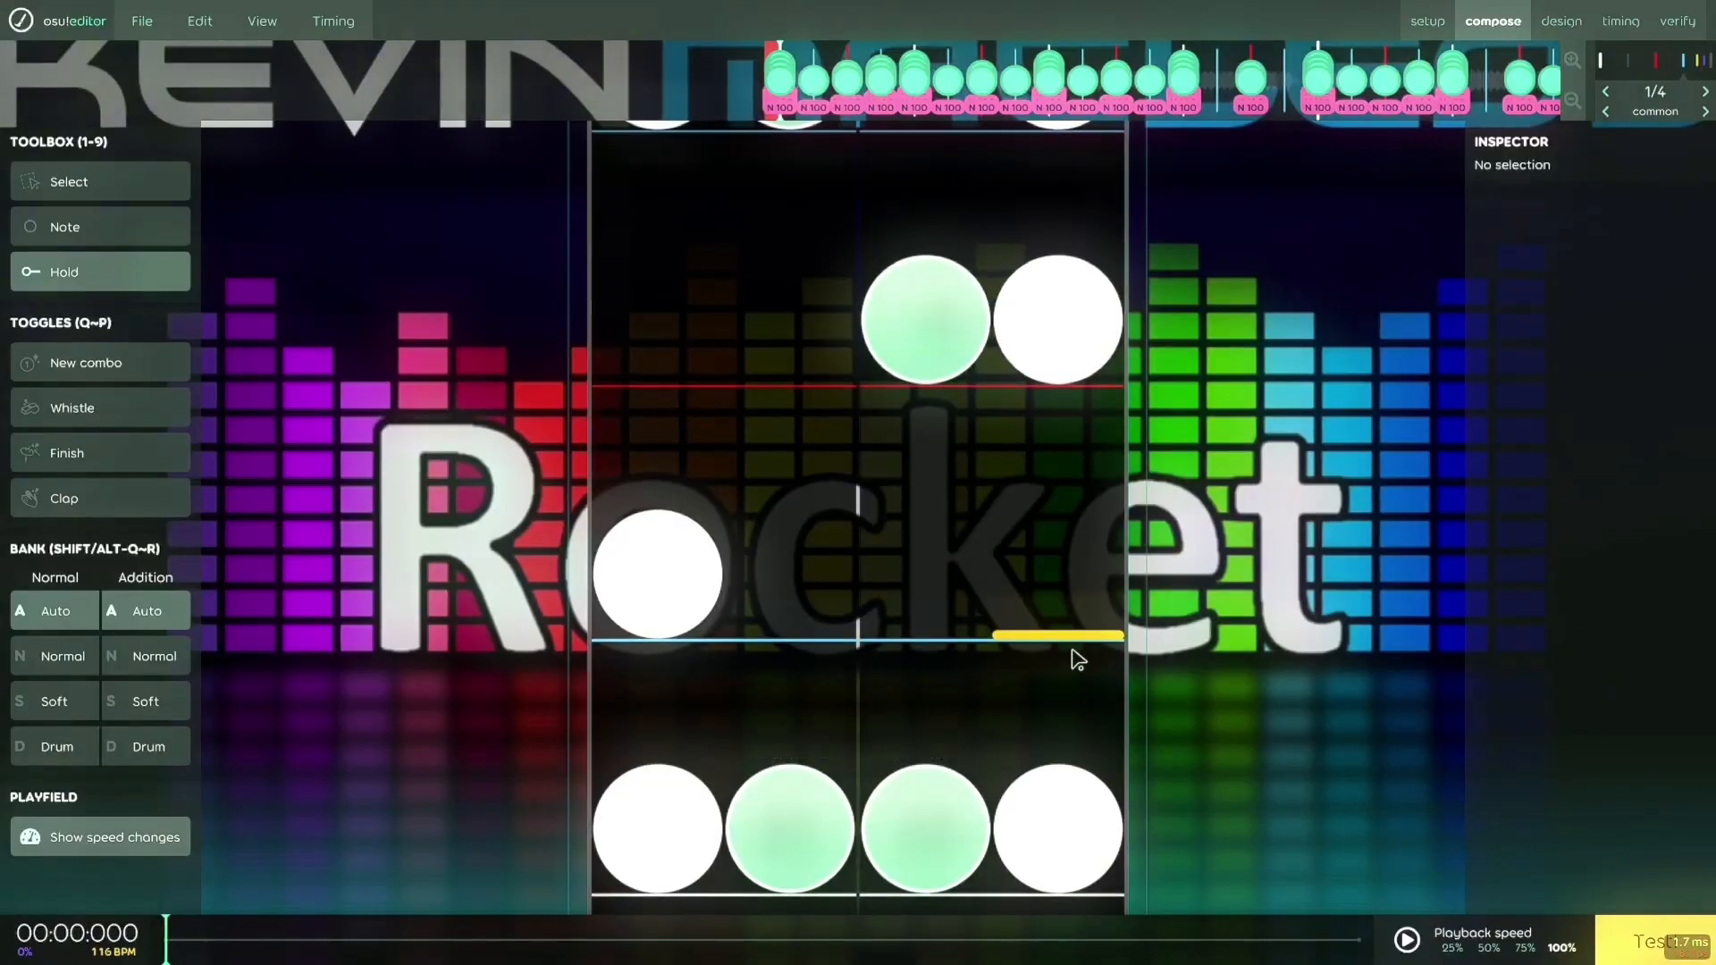
# Place a regular third-column note beside the fourth-column note at 00:00:258
pyautogui.scroll(2, 1078, 660)
pyautogui.scroll(1, 1061, 625)
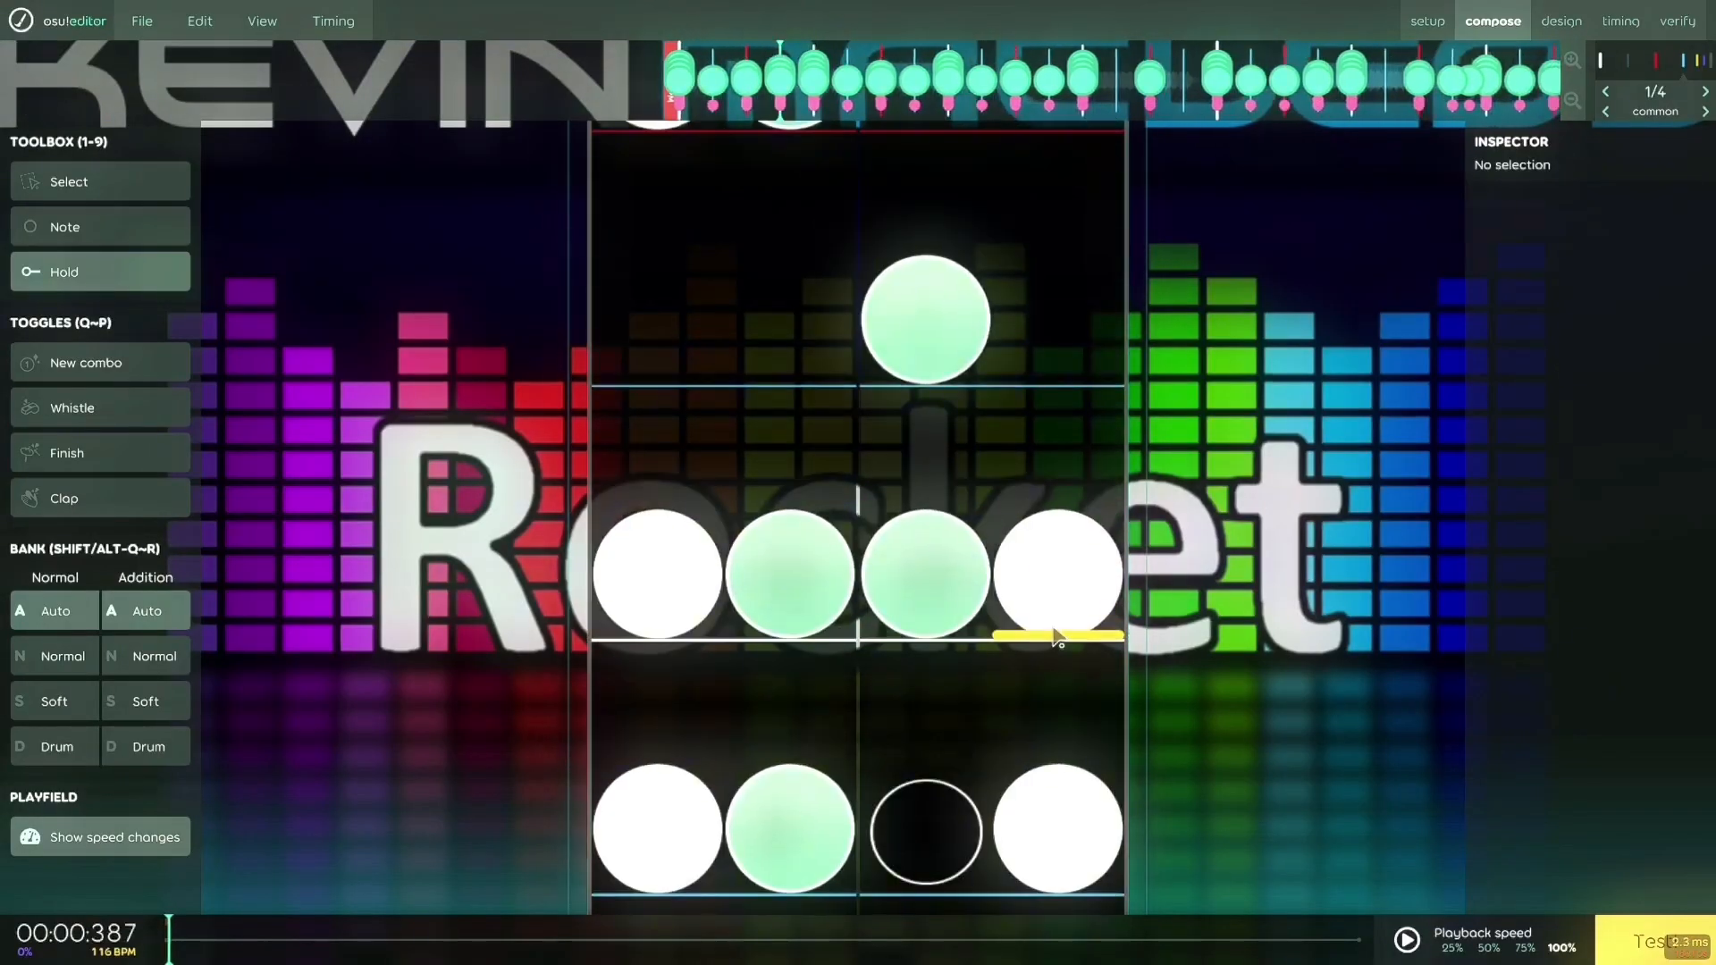
pyautogui.scroll(-3, 1050, 624)
pyautogui.scroll(2, 899, 679)
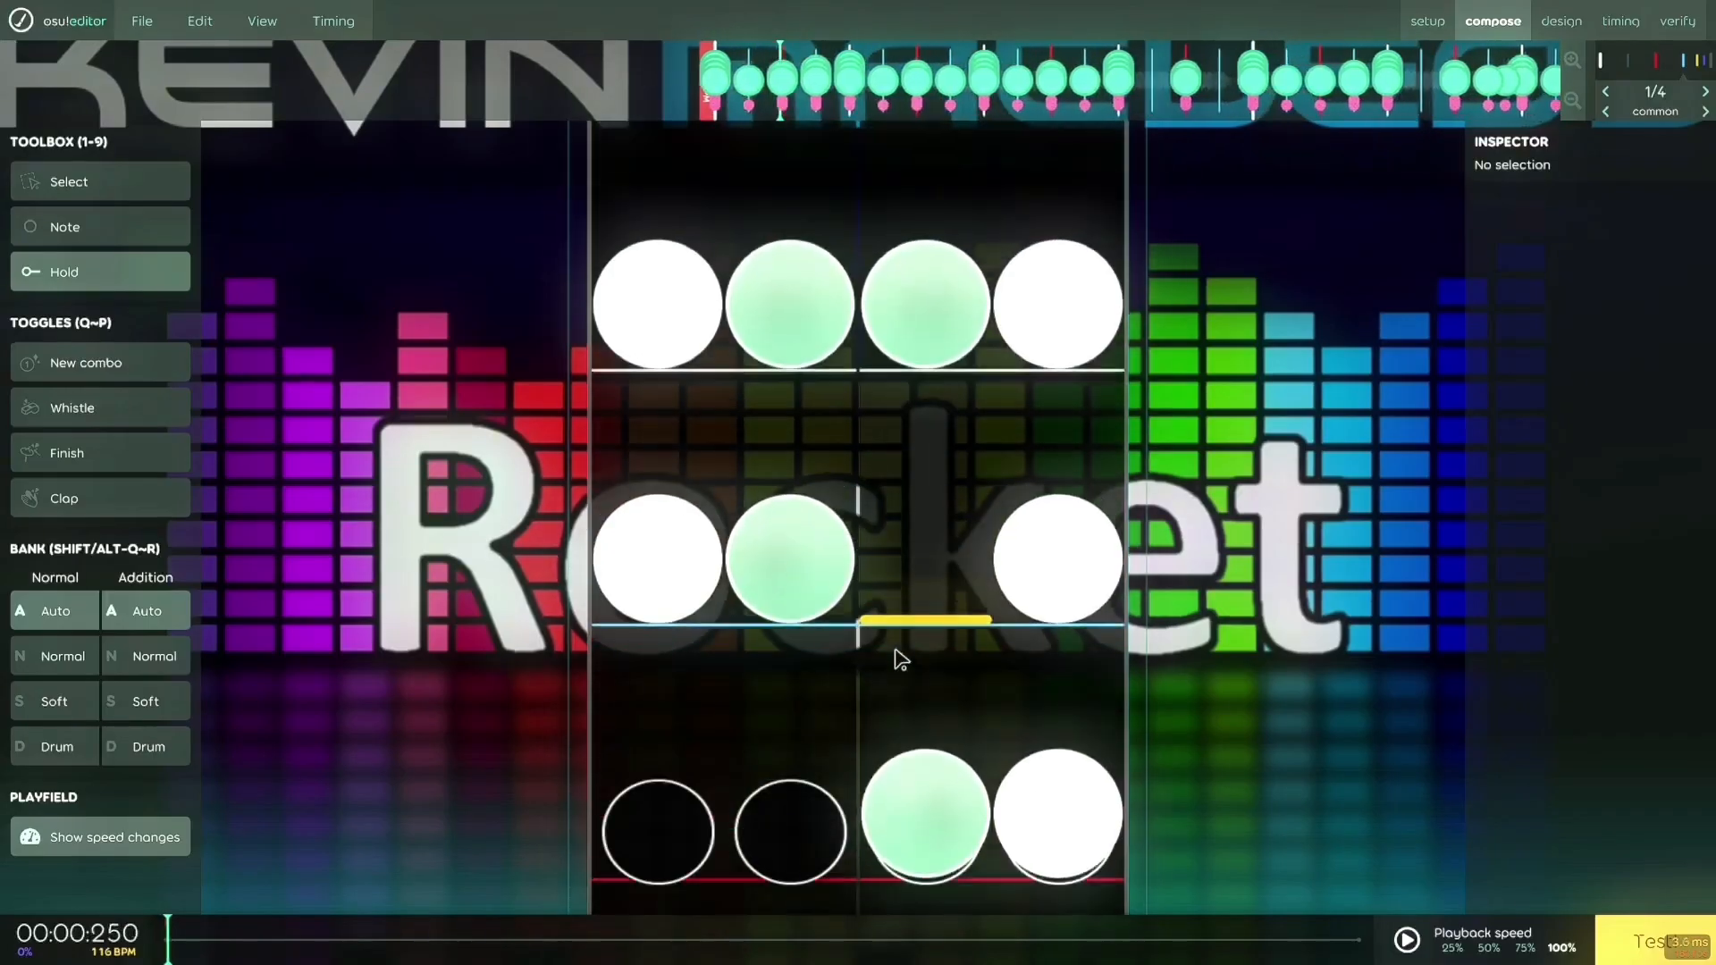
pyautogui.scroll(-1, 929, 804)
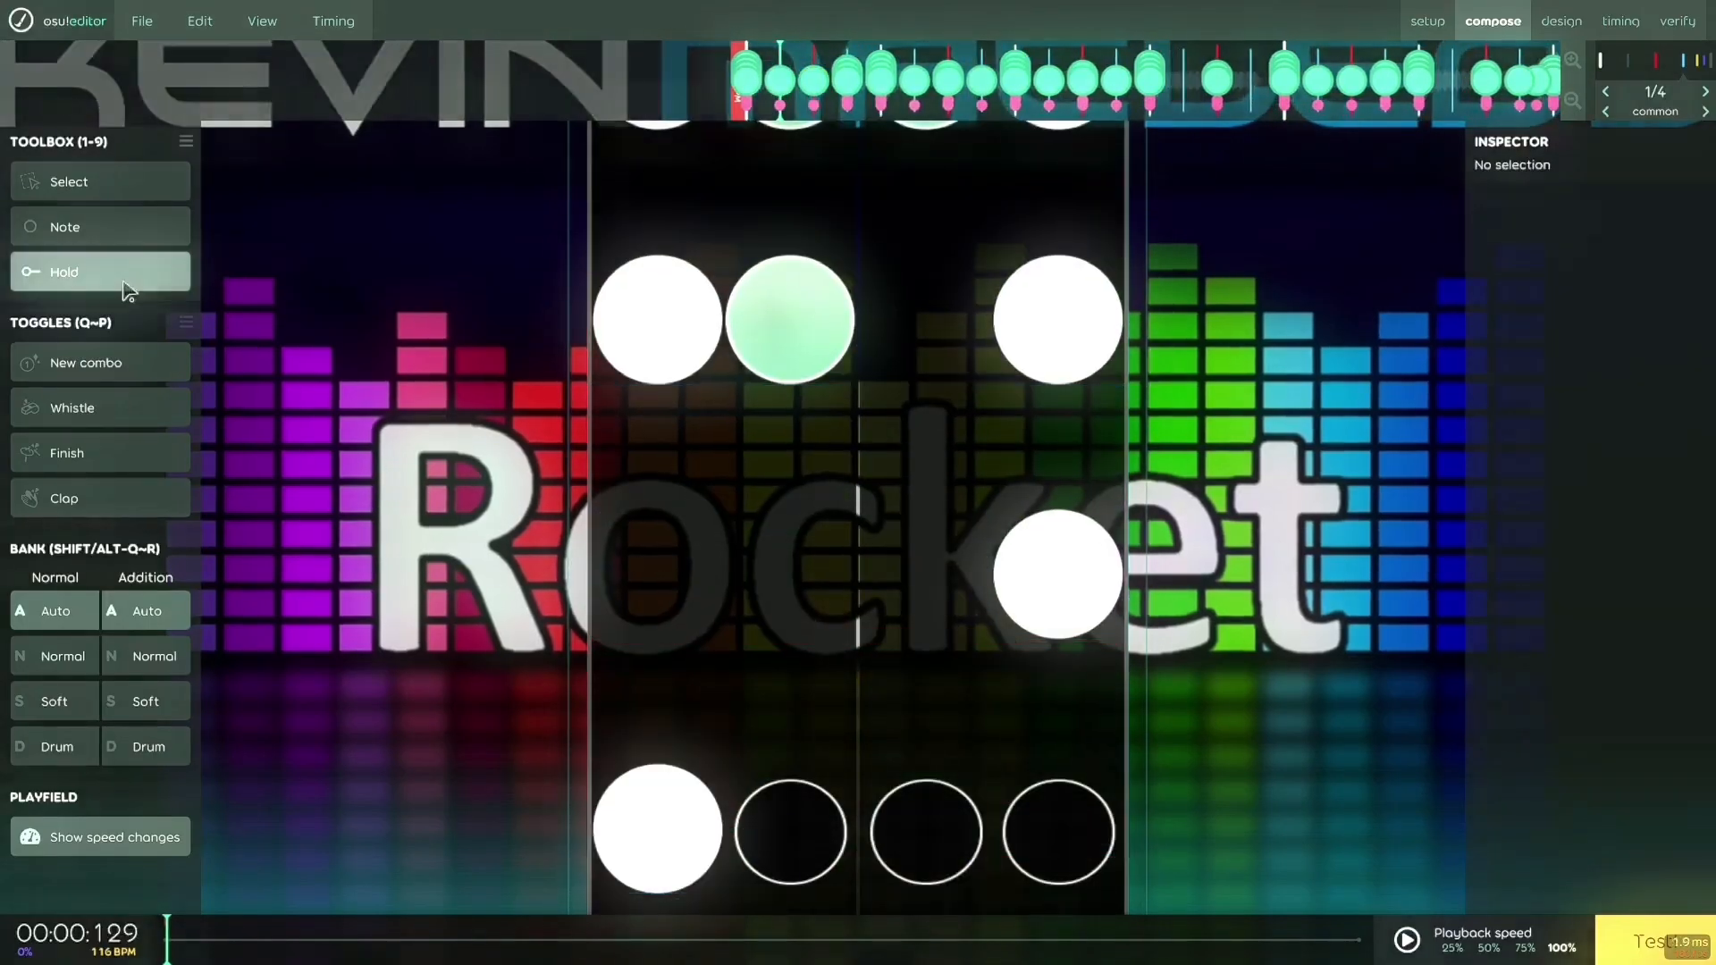
pyautogui.click(134, 227)
pyautogui.click(961, 630)
pyautogui.scroll(-1, 1026, 726)
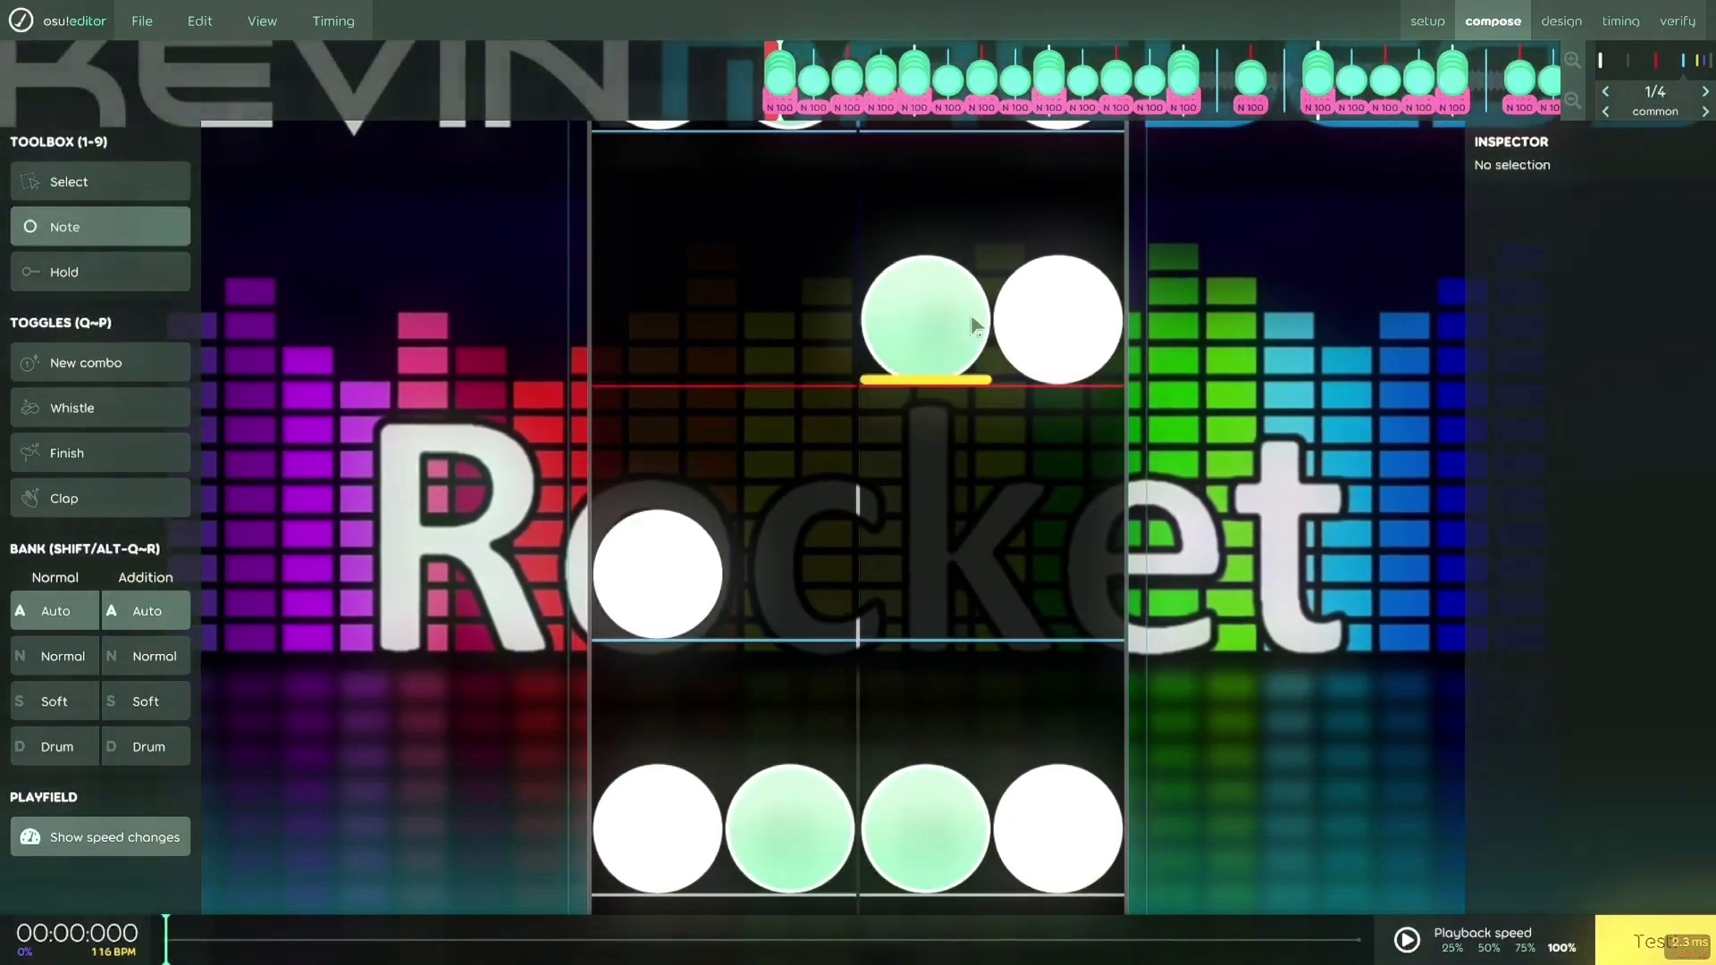
# Look through the mapped note pattern from the song start up to 00:04:631
pyautogui.scroll(2, 965, 690)
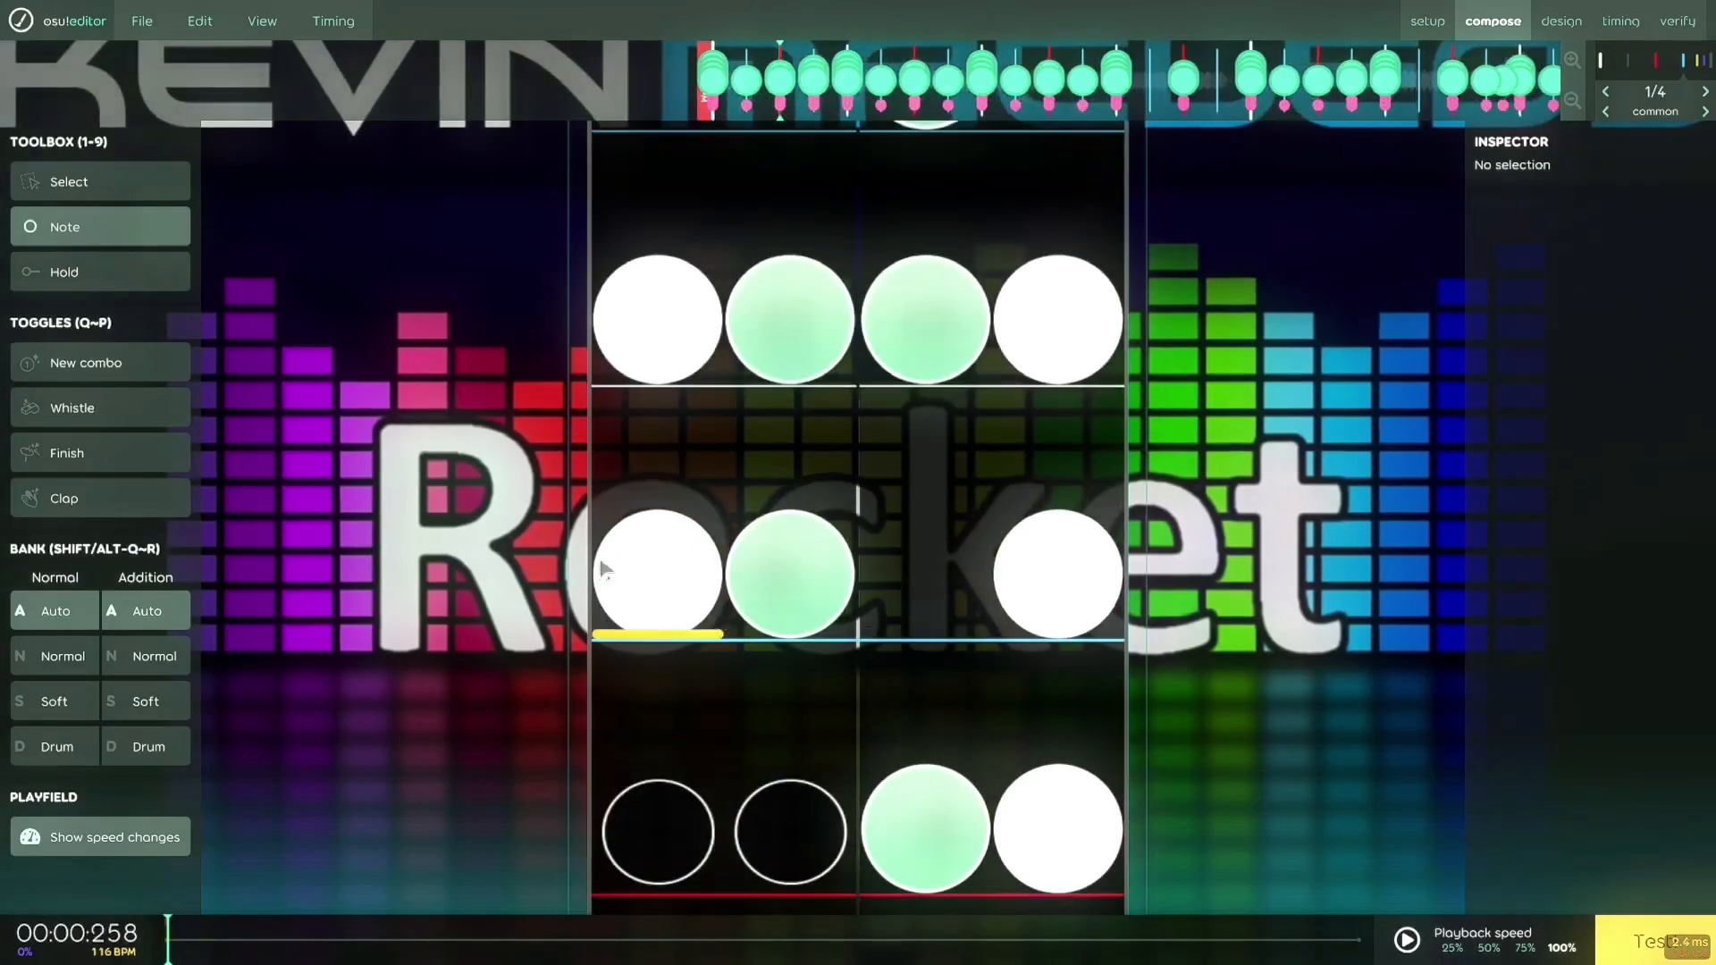
pyautogui.scroll(-2, 850, 425)
pyautogui.scroll(5, 1214, 547)
pyautogui.scroll(6, 1213, 547)
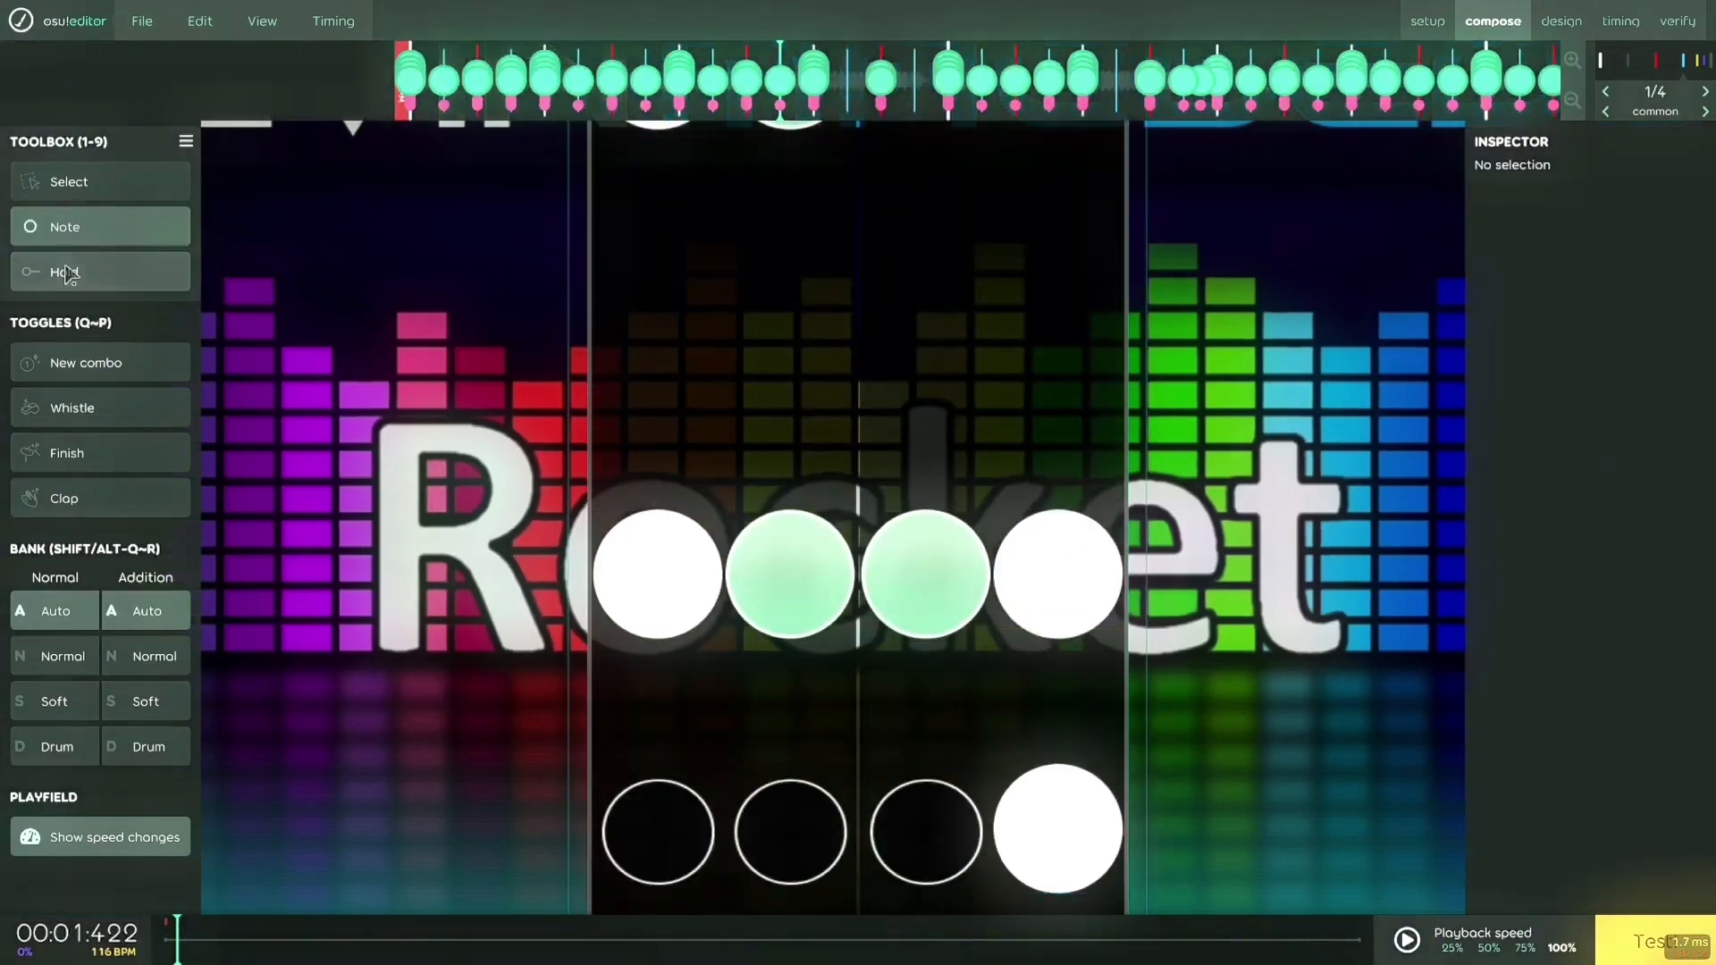
pyautogui.scroll(6, 1260, 393)
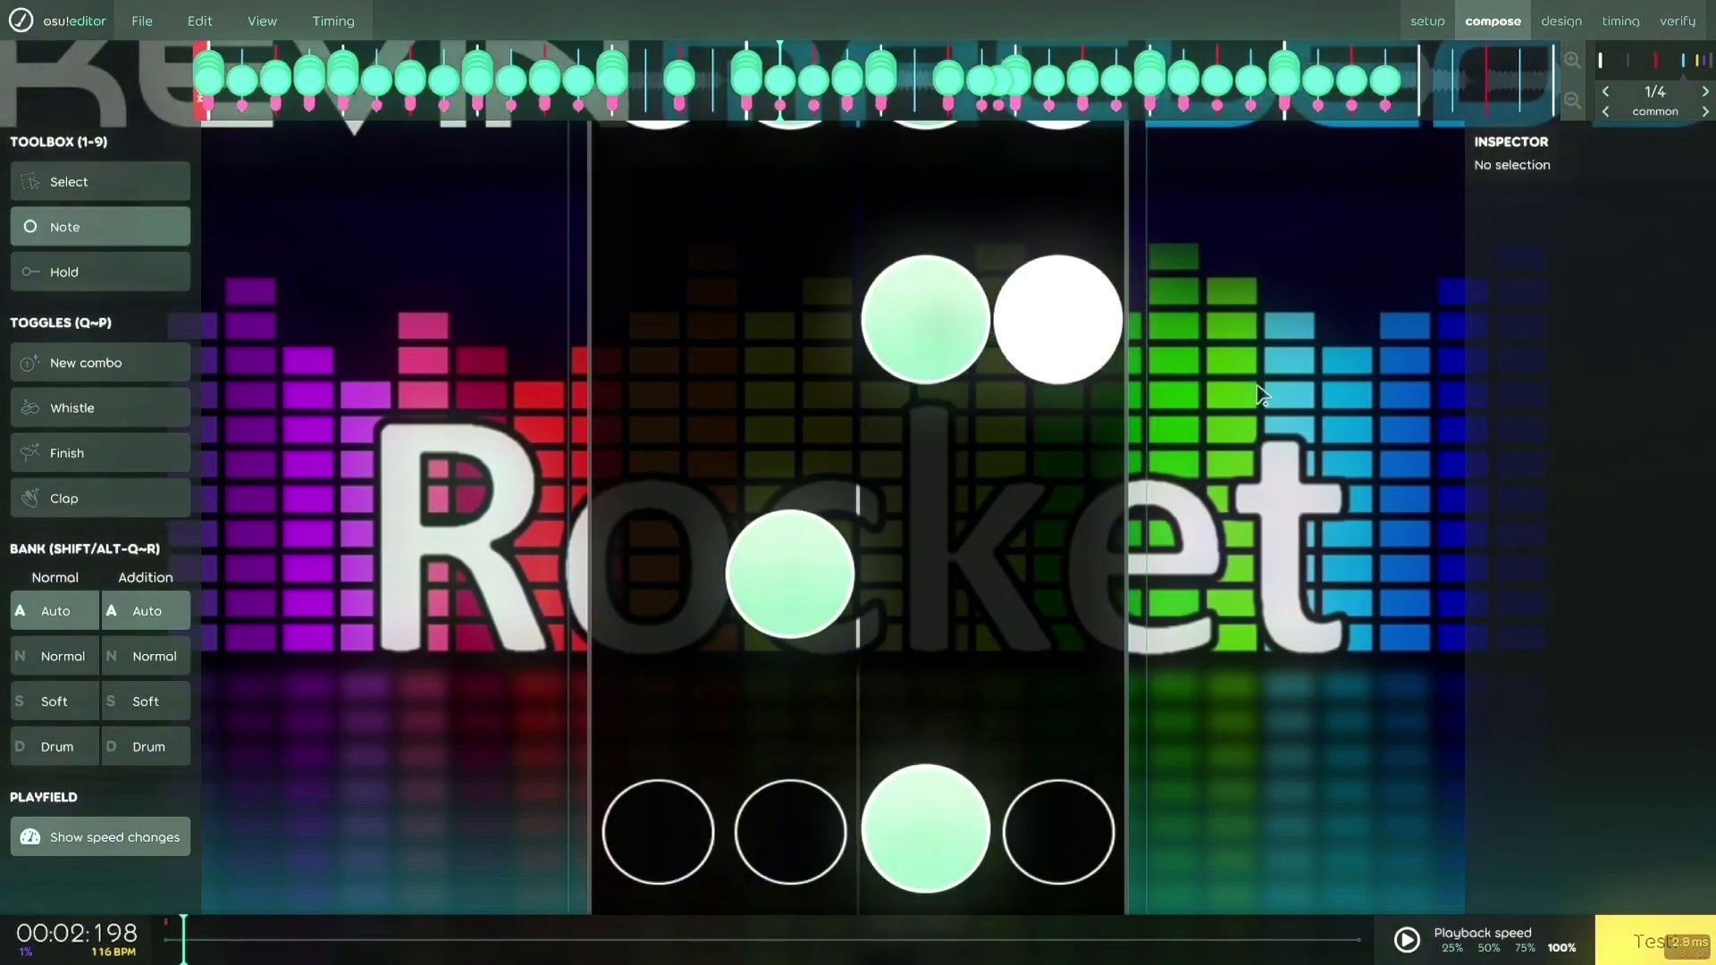
pyautogui.scroll(15, 1260, 393)
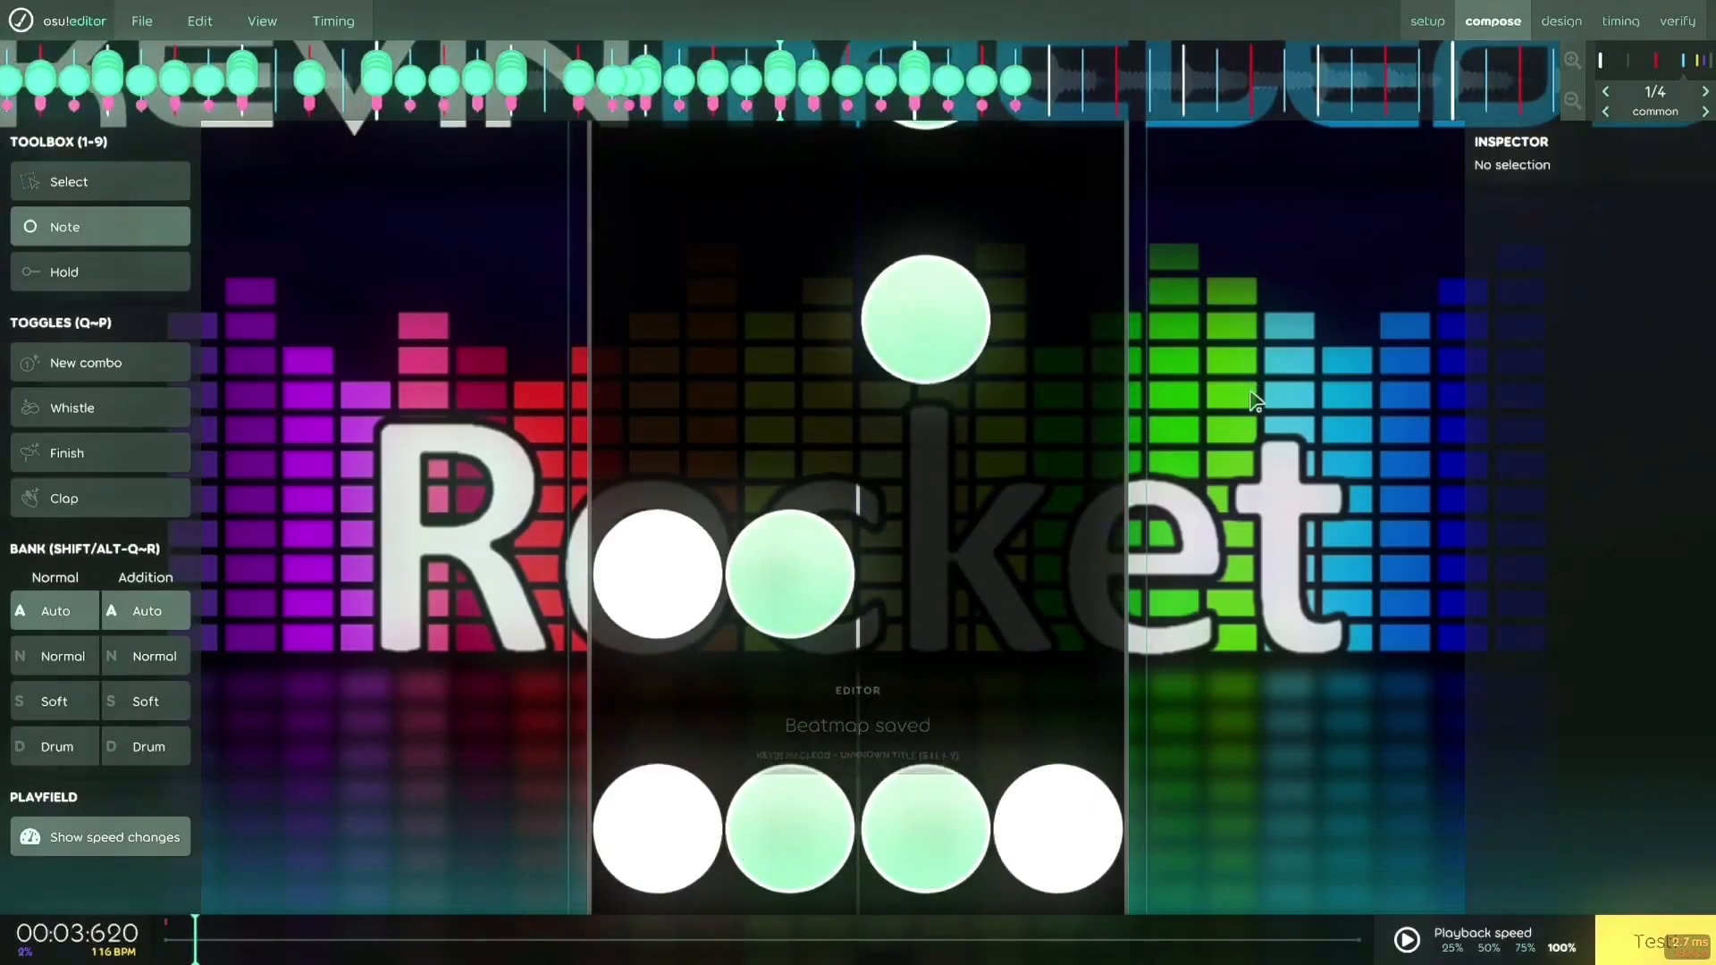
pyautogui.scroll(4, 1251, 396)
# Set the song title to Rocket in the beatmap's metadata
pyautogui.press('F1')
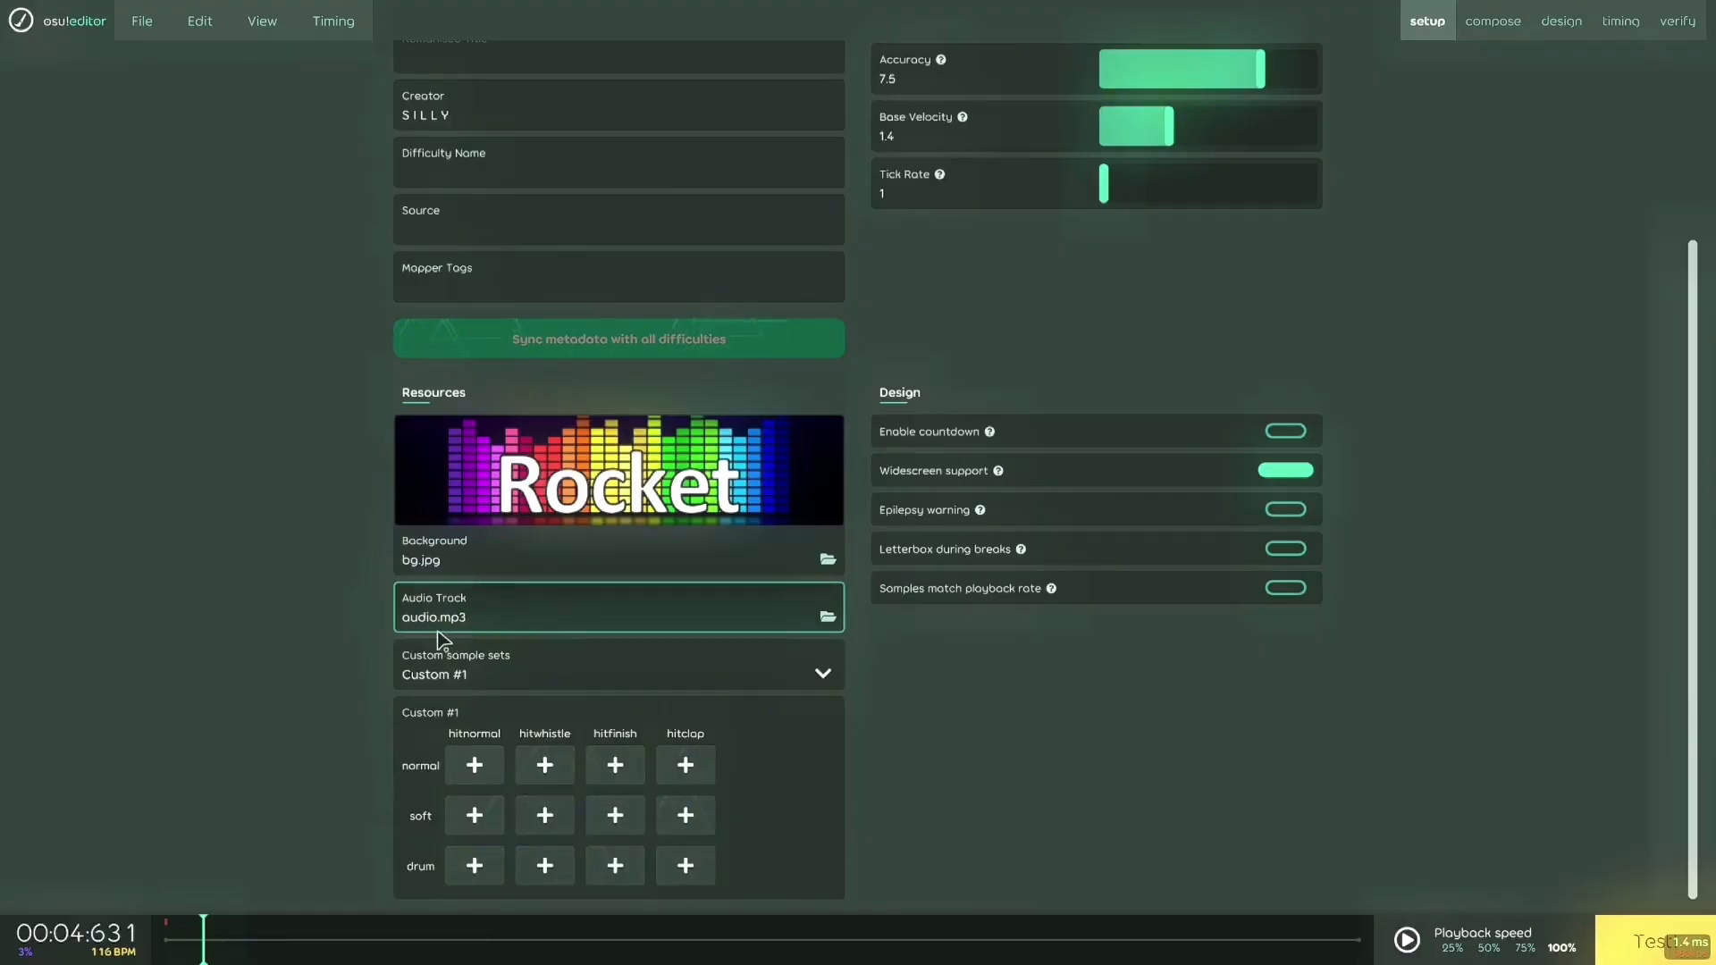
pyautogui.scroll(3, 440, 537)
pyautogui.click(438, 248)
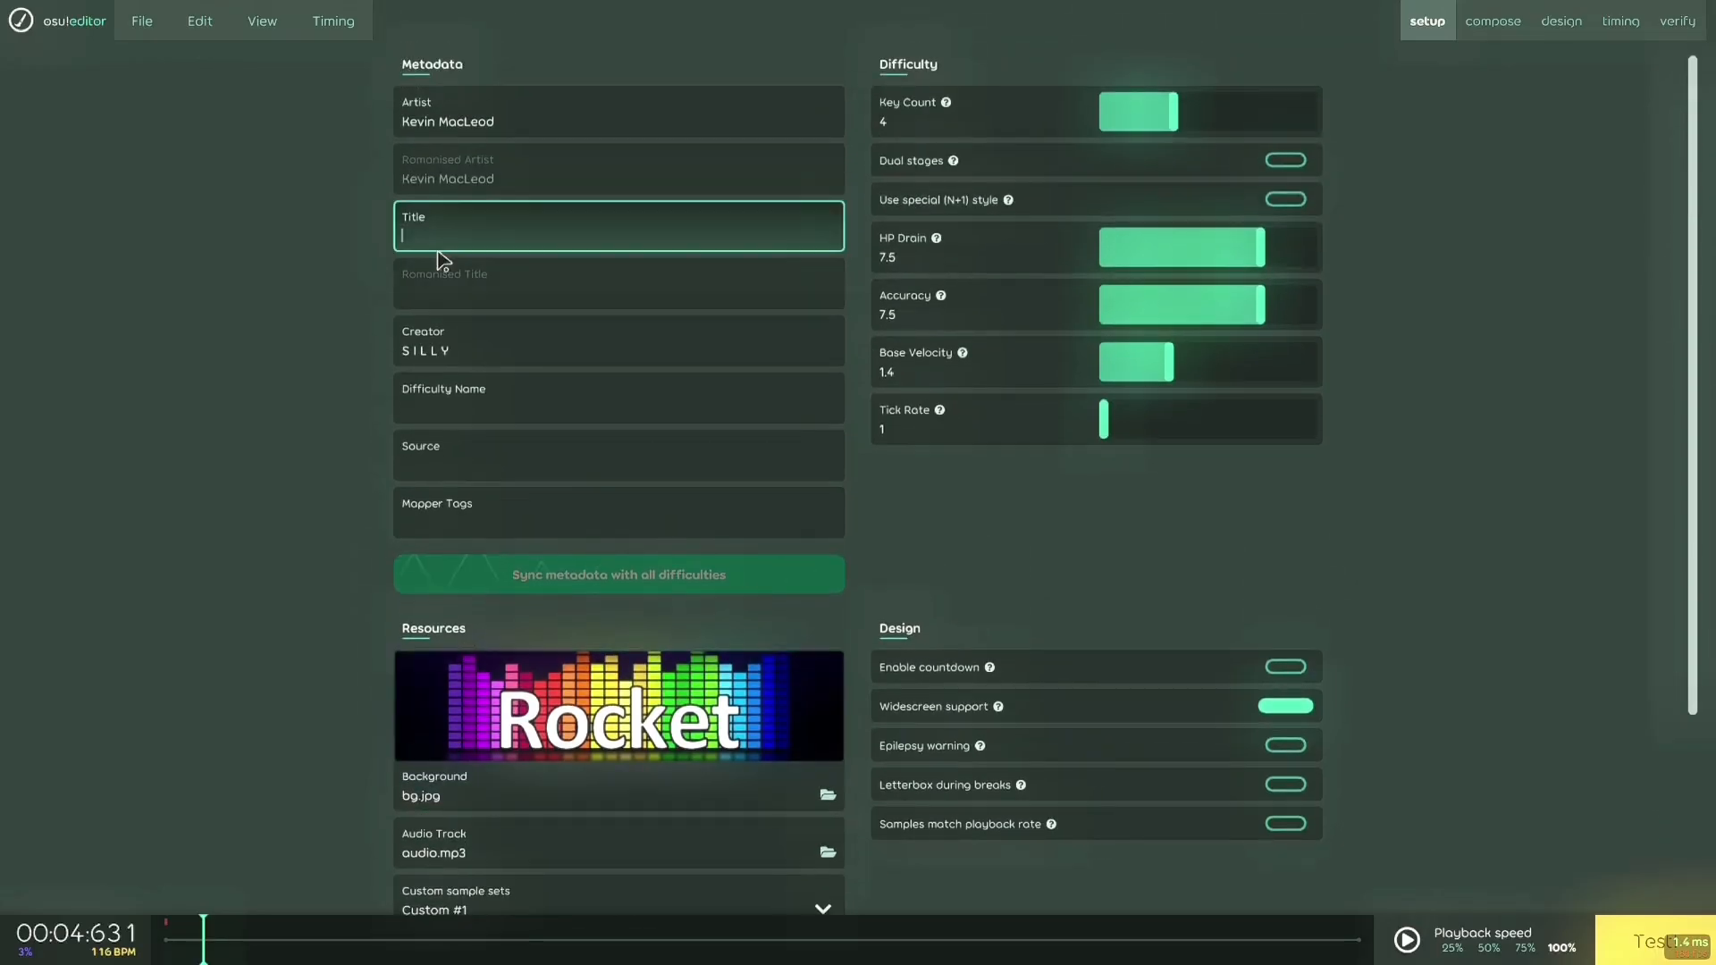
pyautogui.write('Rocket')
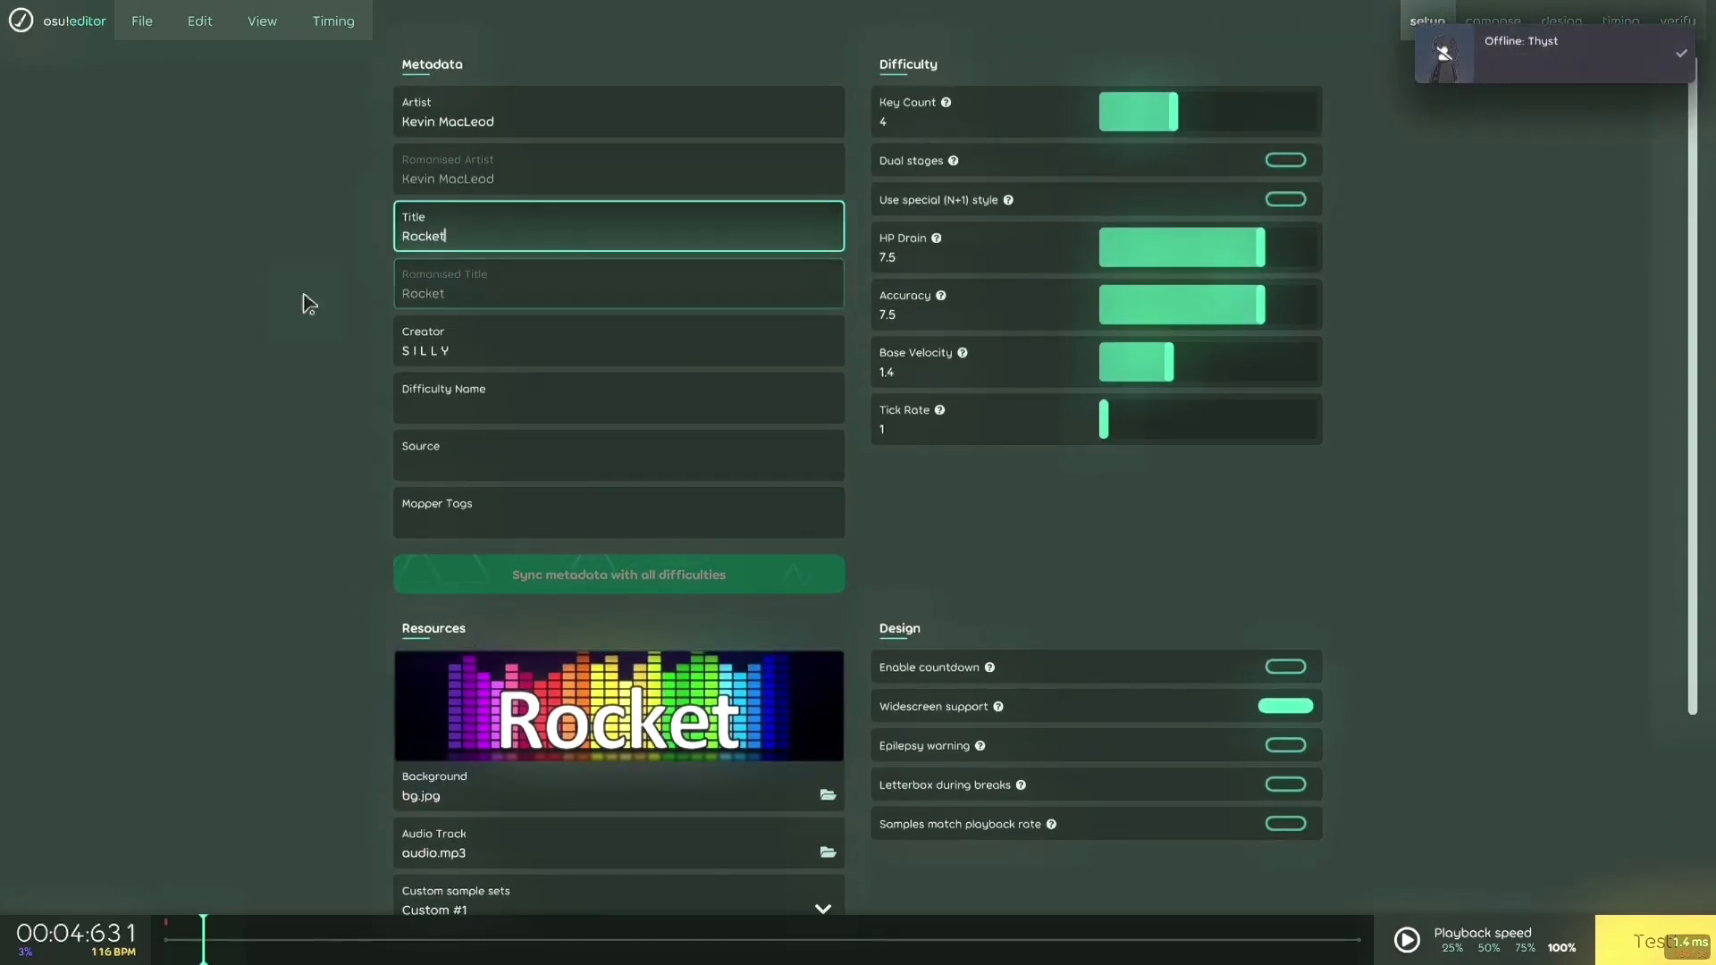
# Name the difficulty Normal, save the beatmap and leave the source and mapper tags empty
pyautogui.click(433, 408)
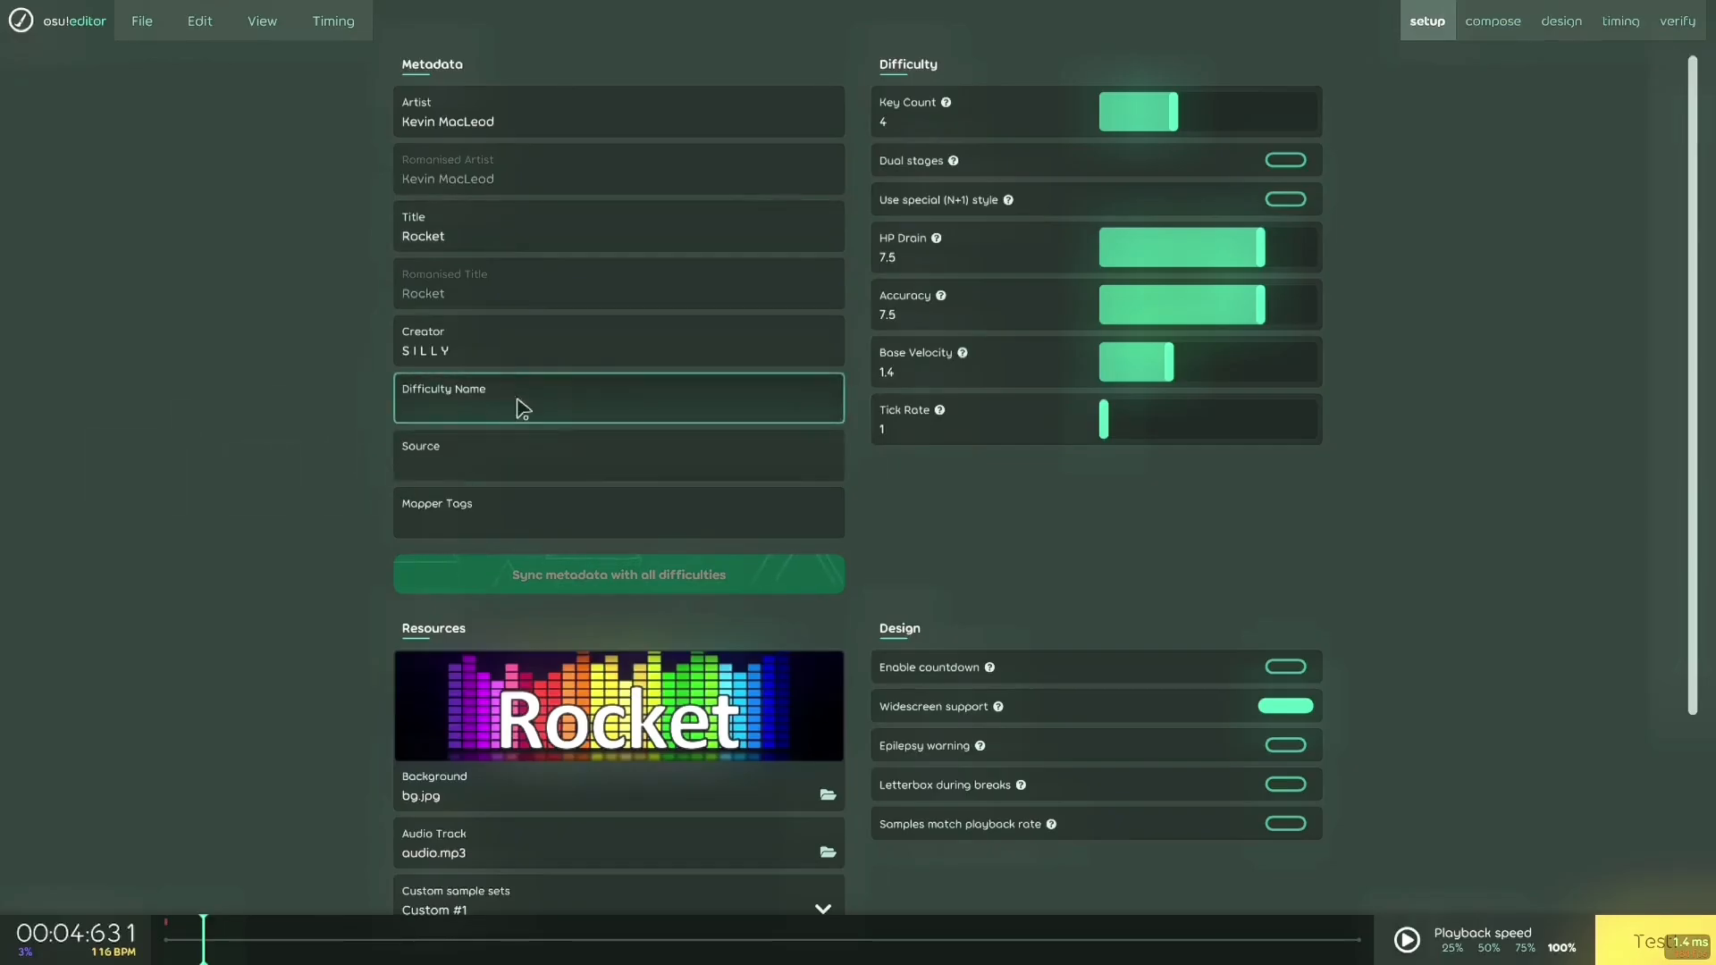
pyautogui.hotkey('ctrl', 's')
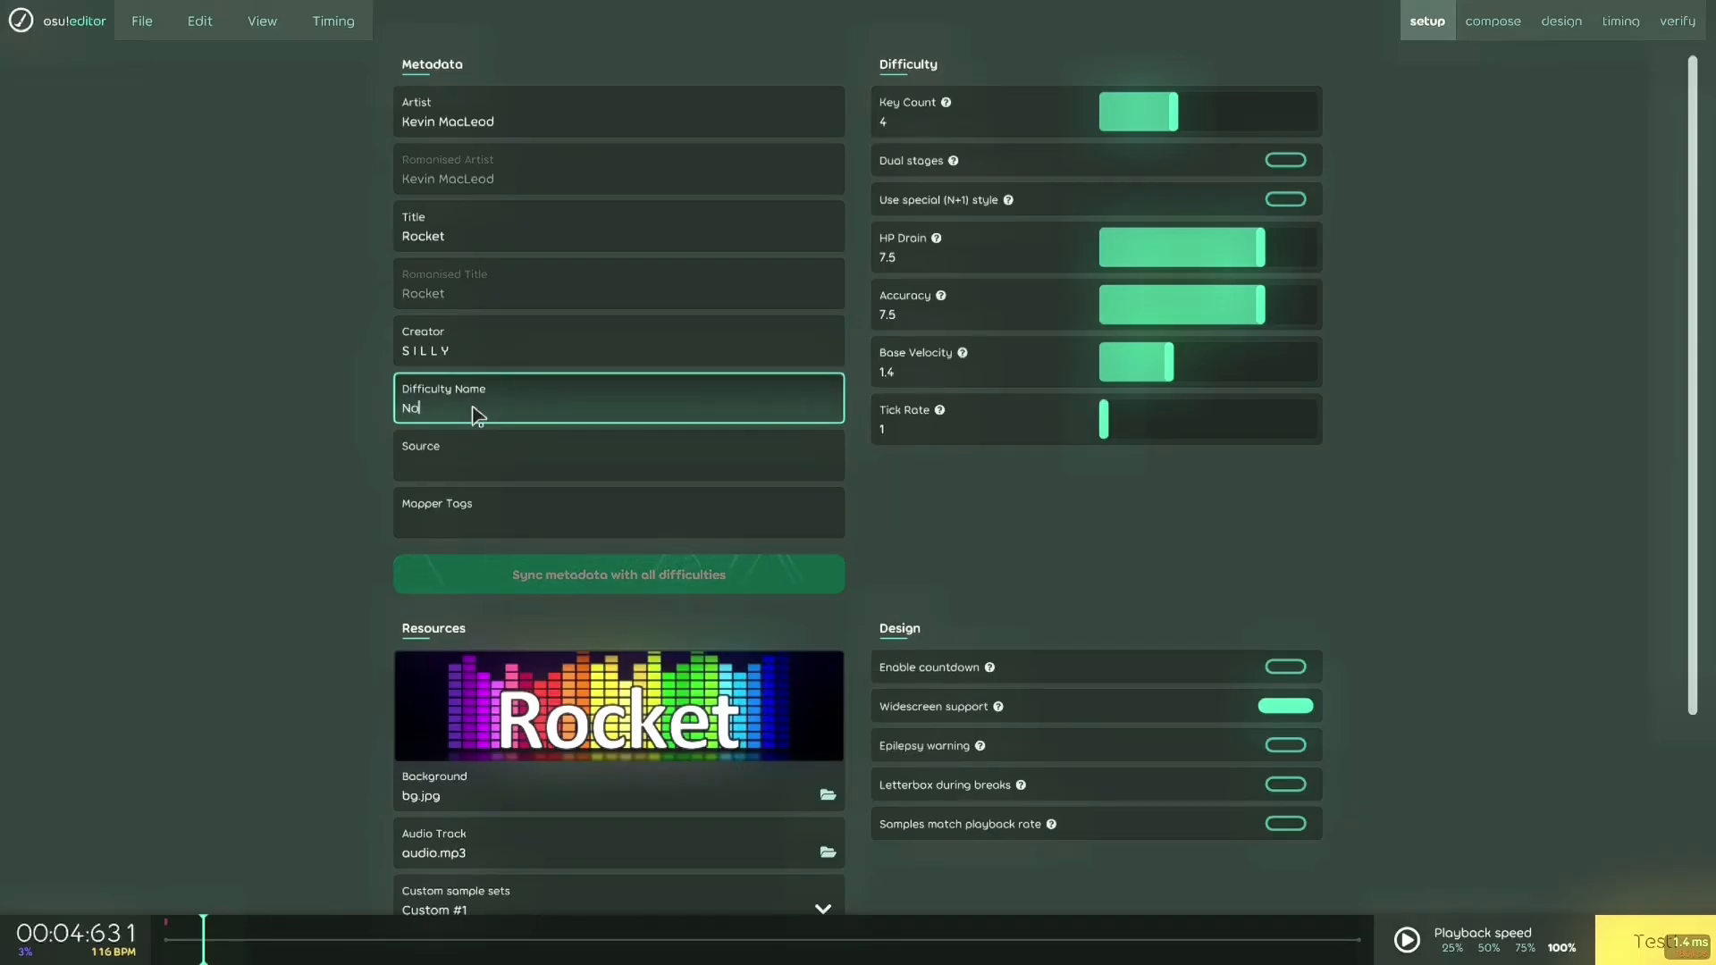
pyautogui.hotkey('ctrl', 's')
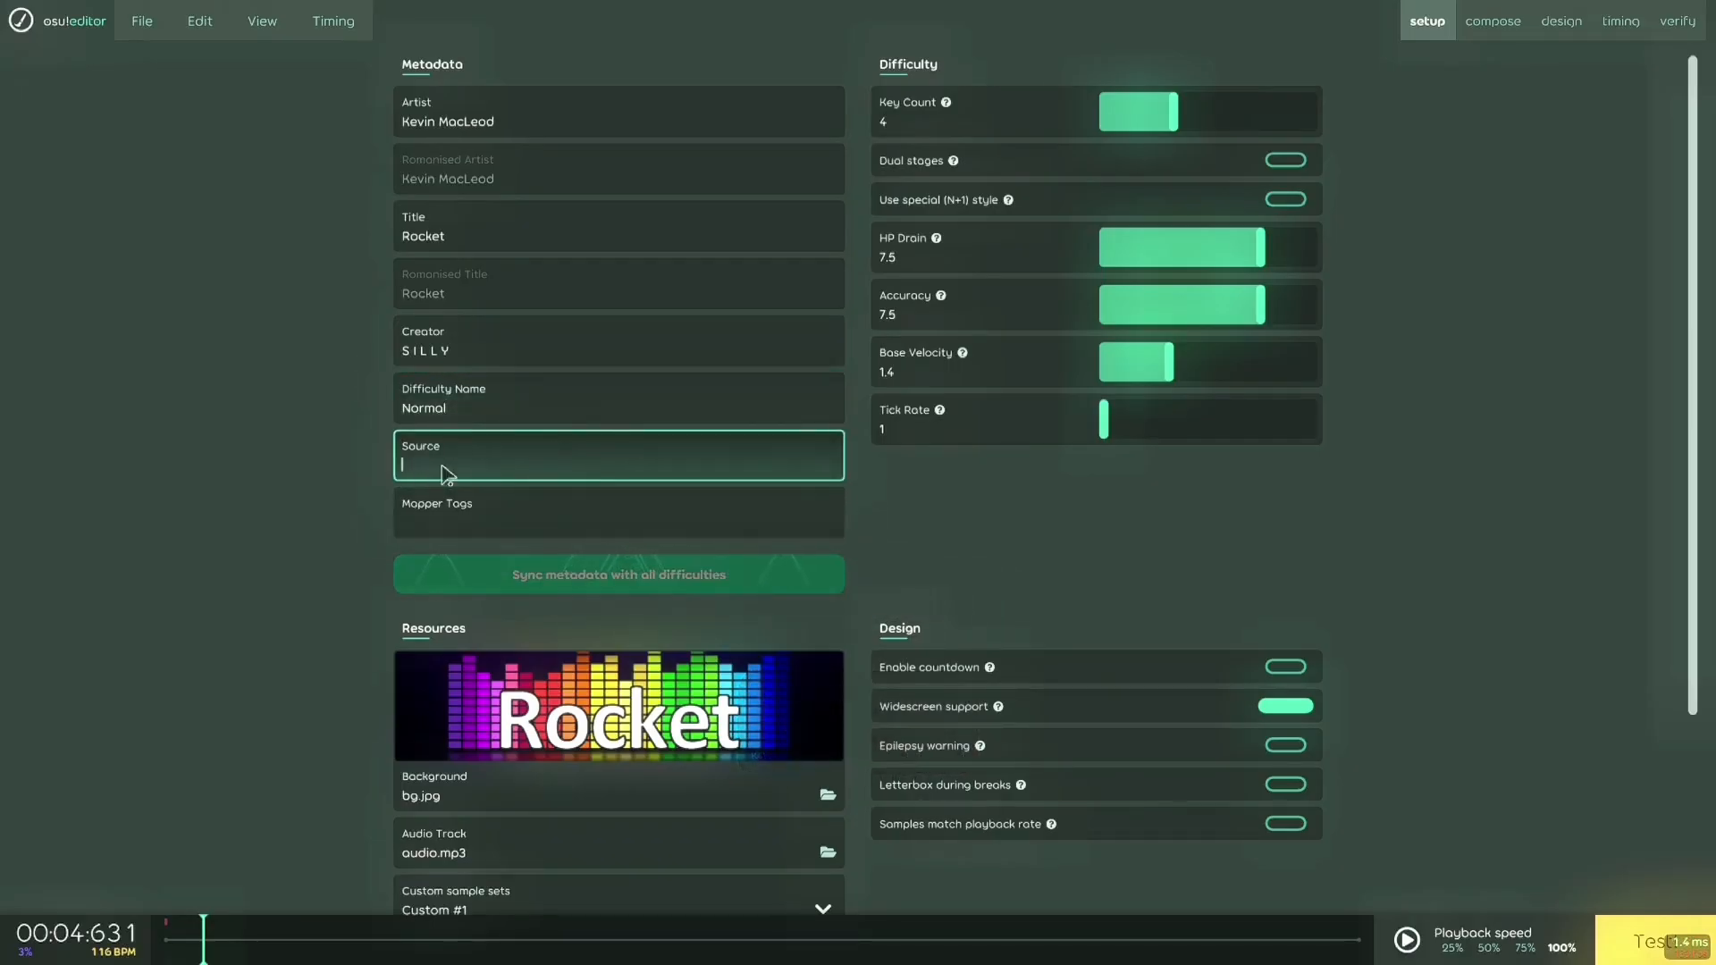
pyautogui.click(466, 511)
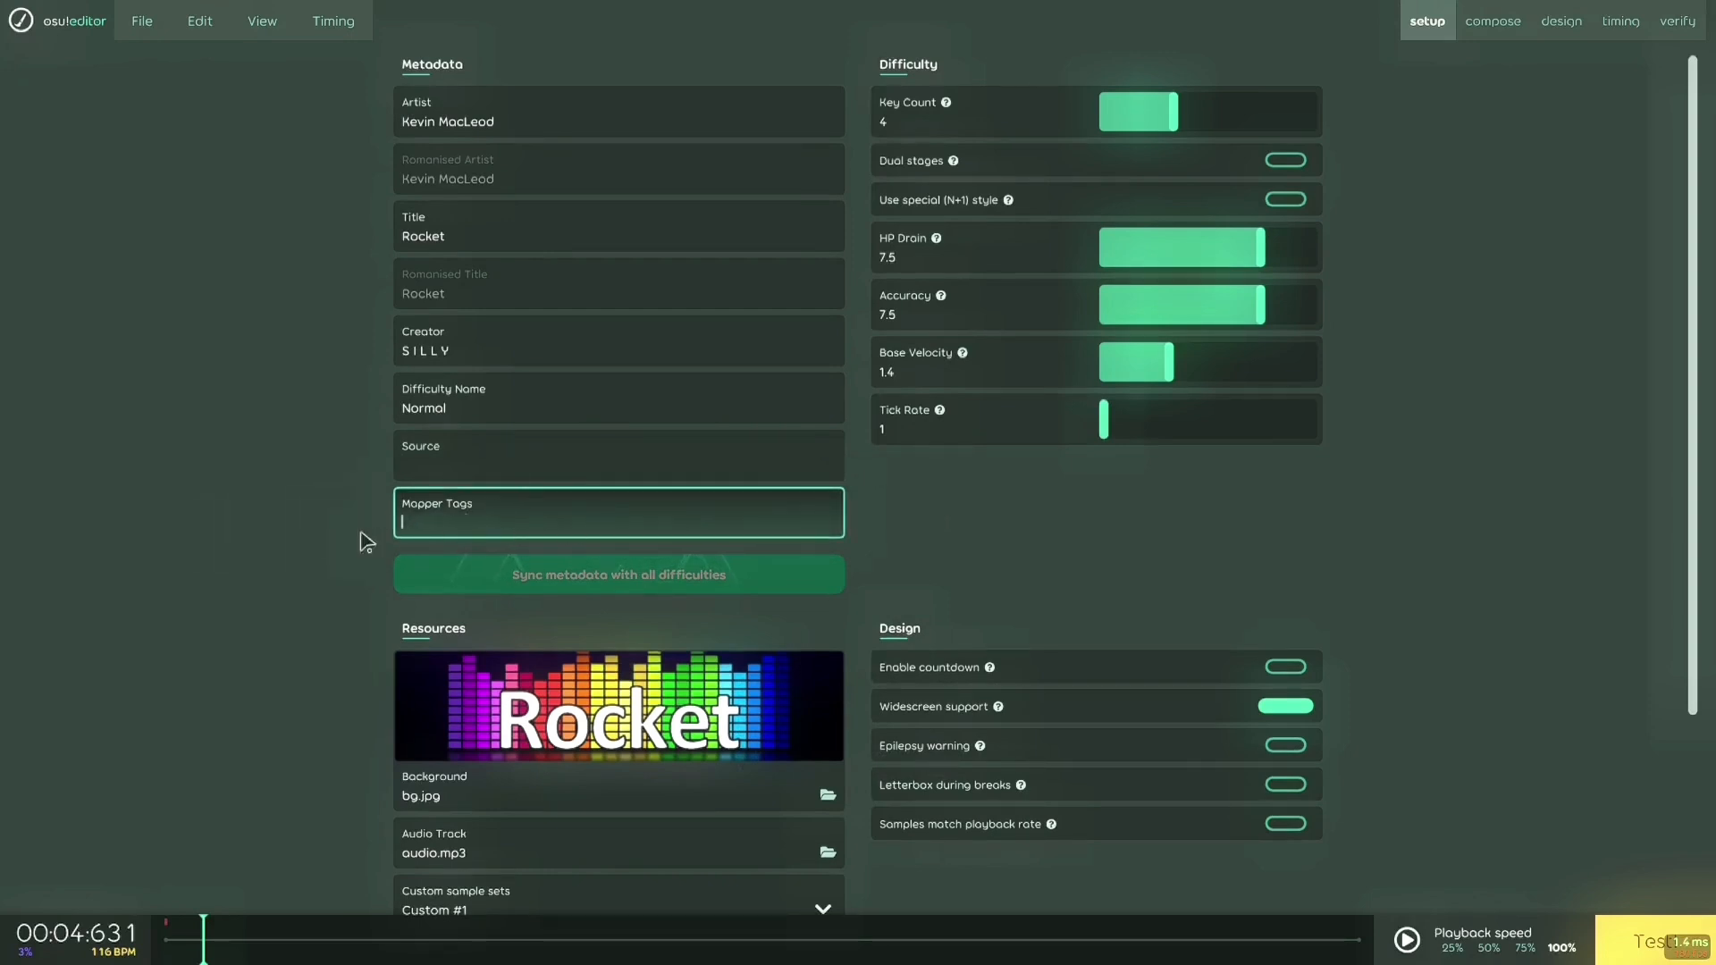
pyautogui.click(300, 526)
# Add normal-hitnormal.wav from D:\Mania Mapping\Hitsounds as the normal hitnormal sample of Custom #1, save and preview the sound
pyautogui.scroll(-3, 321, 790)
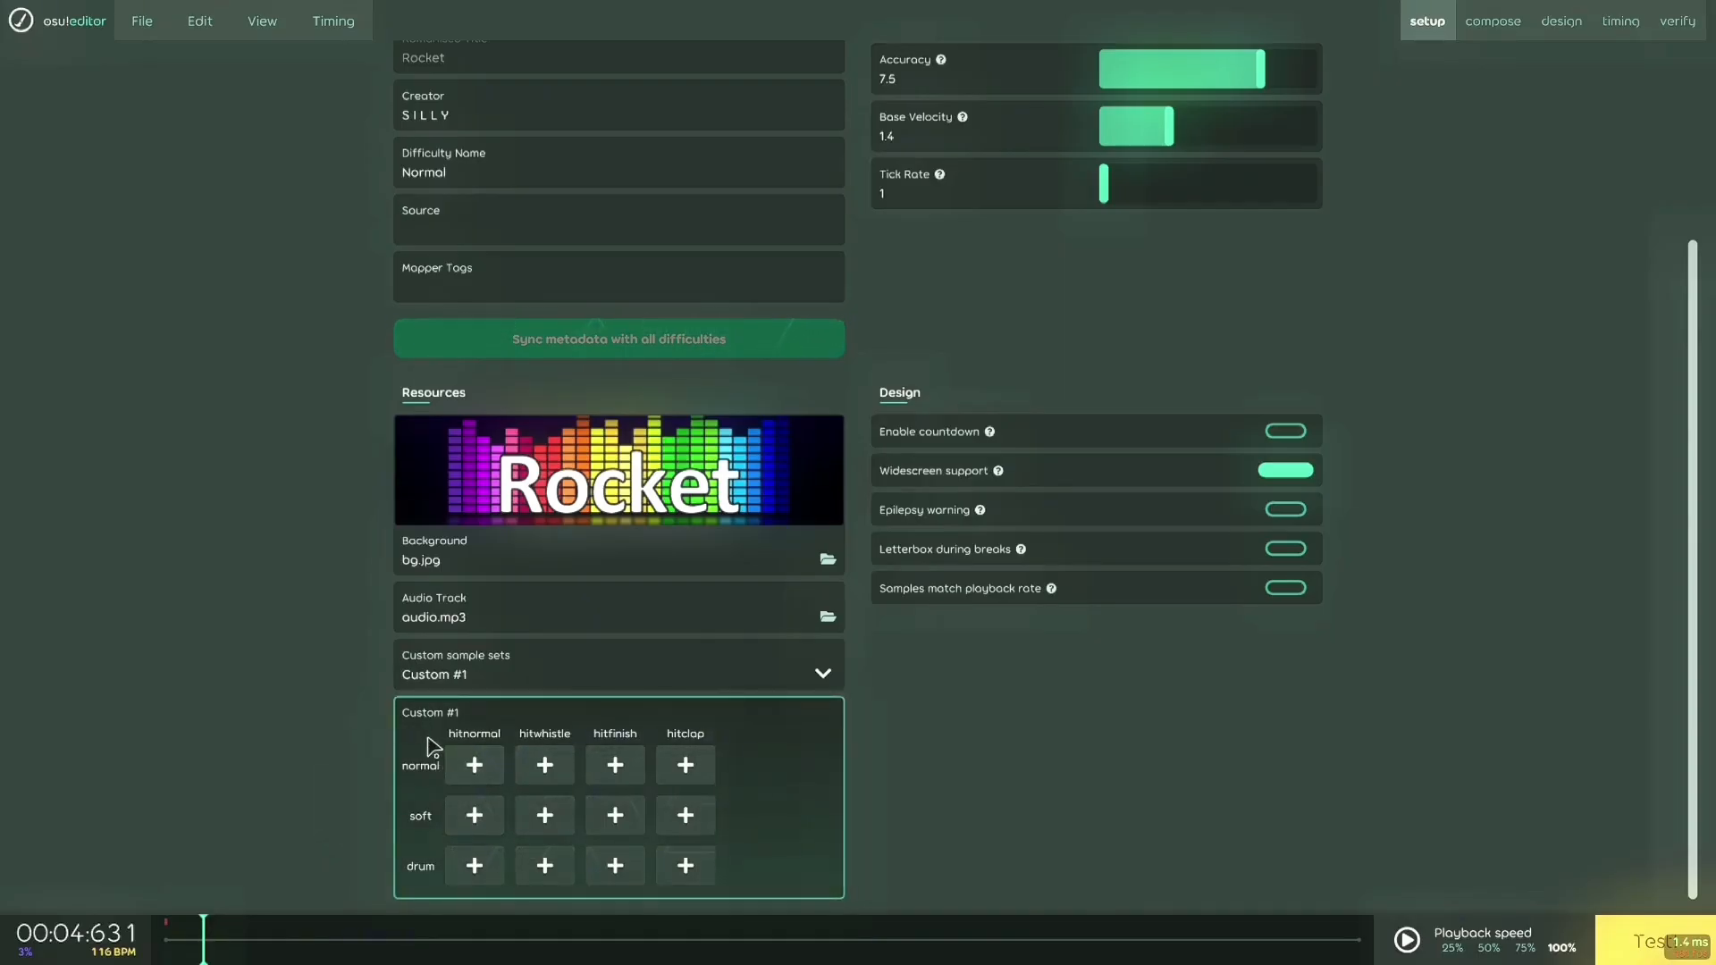
pyautogui.click(474, 766)
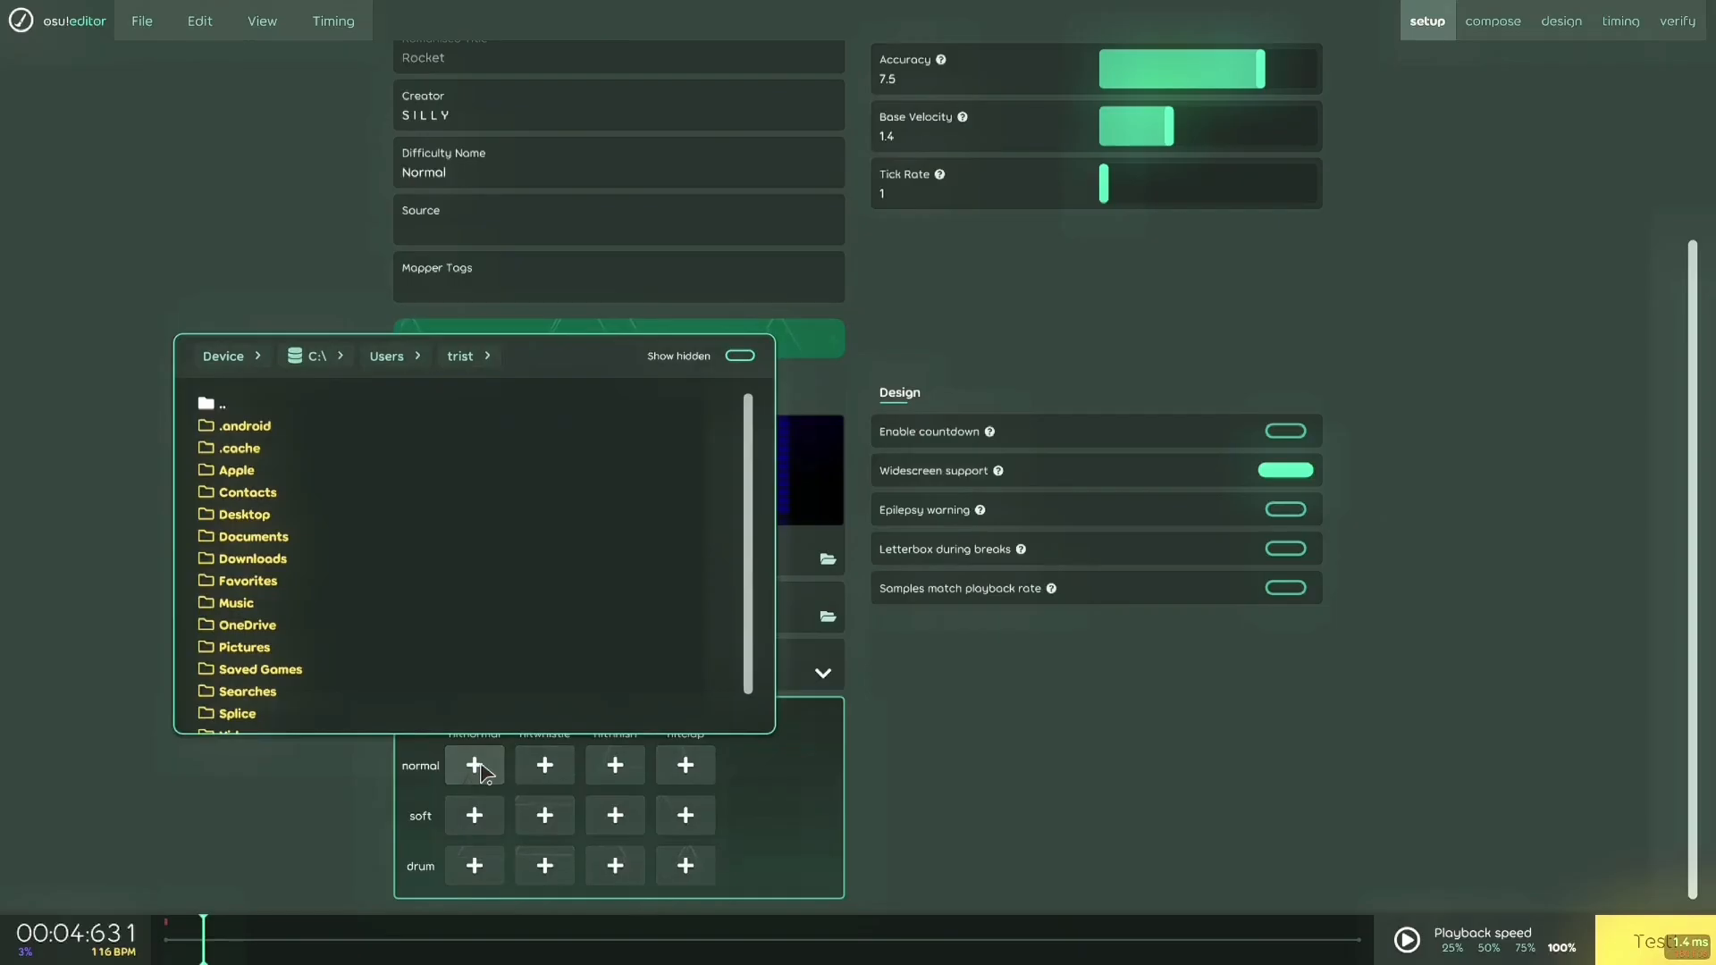
pyautogui.click(223, 357)
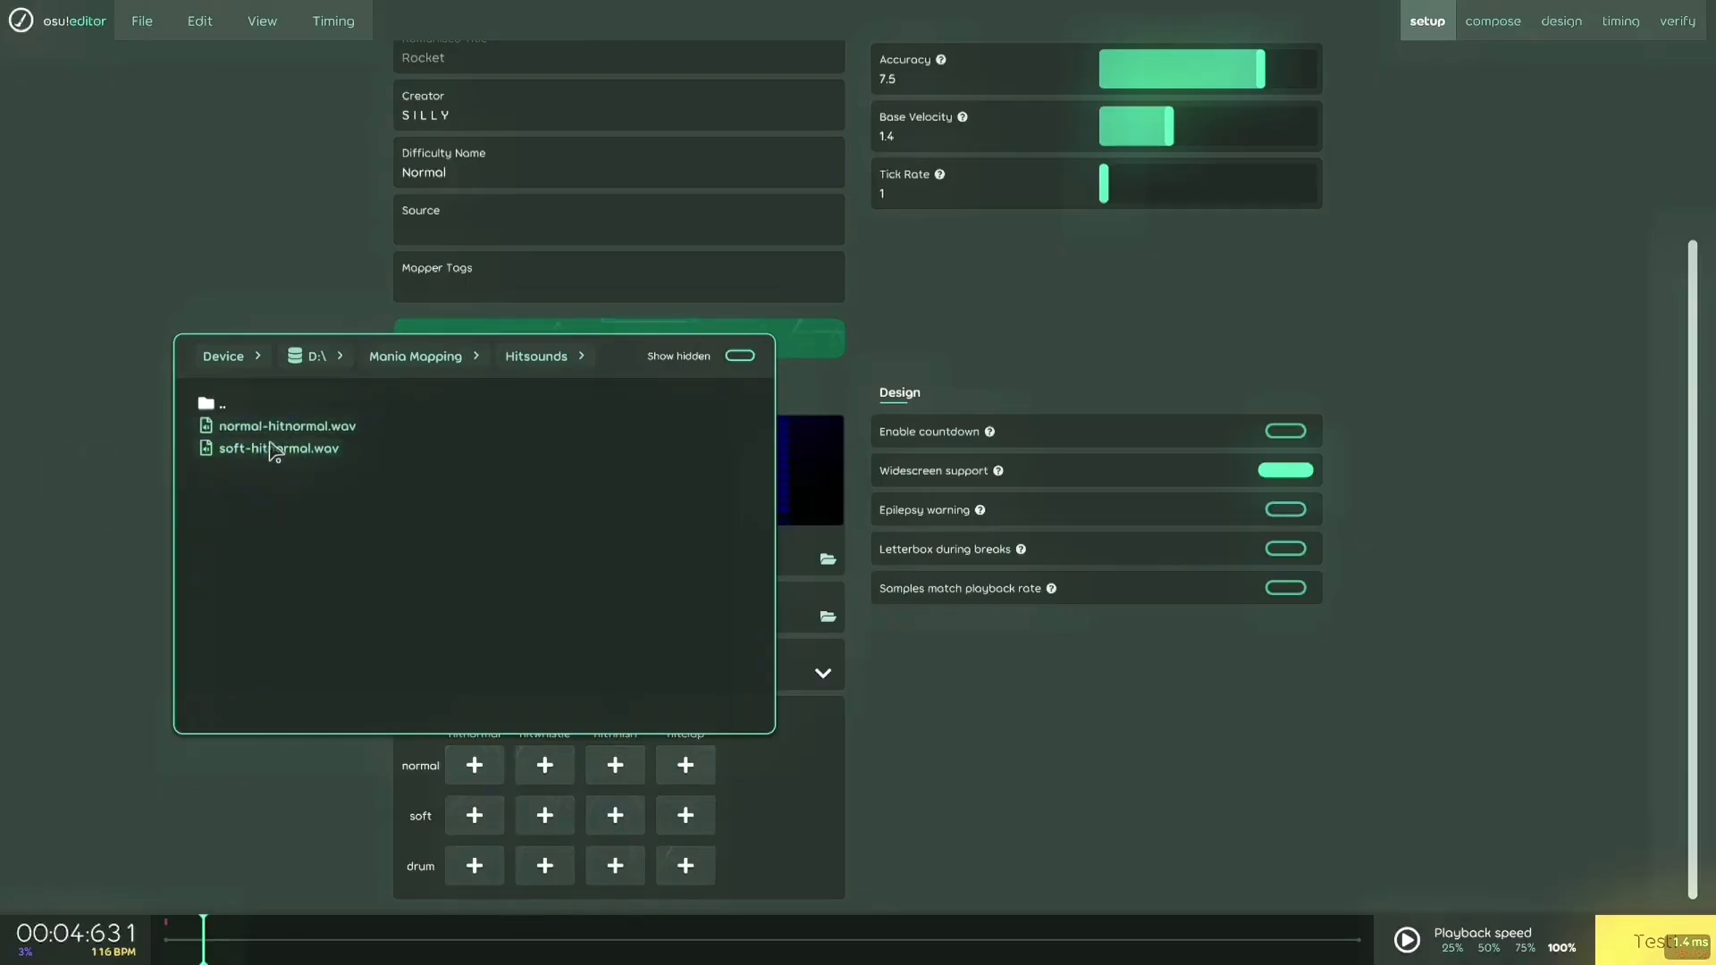
pyautogui.click(253, 435)
pyautogui.hotkey('ctrl', 's')
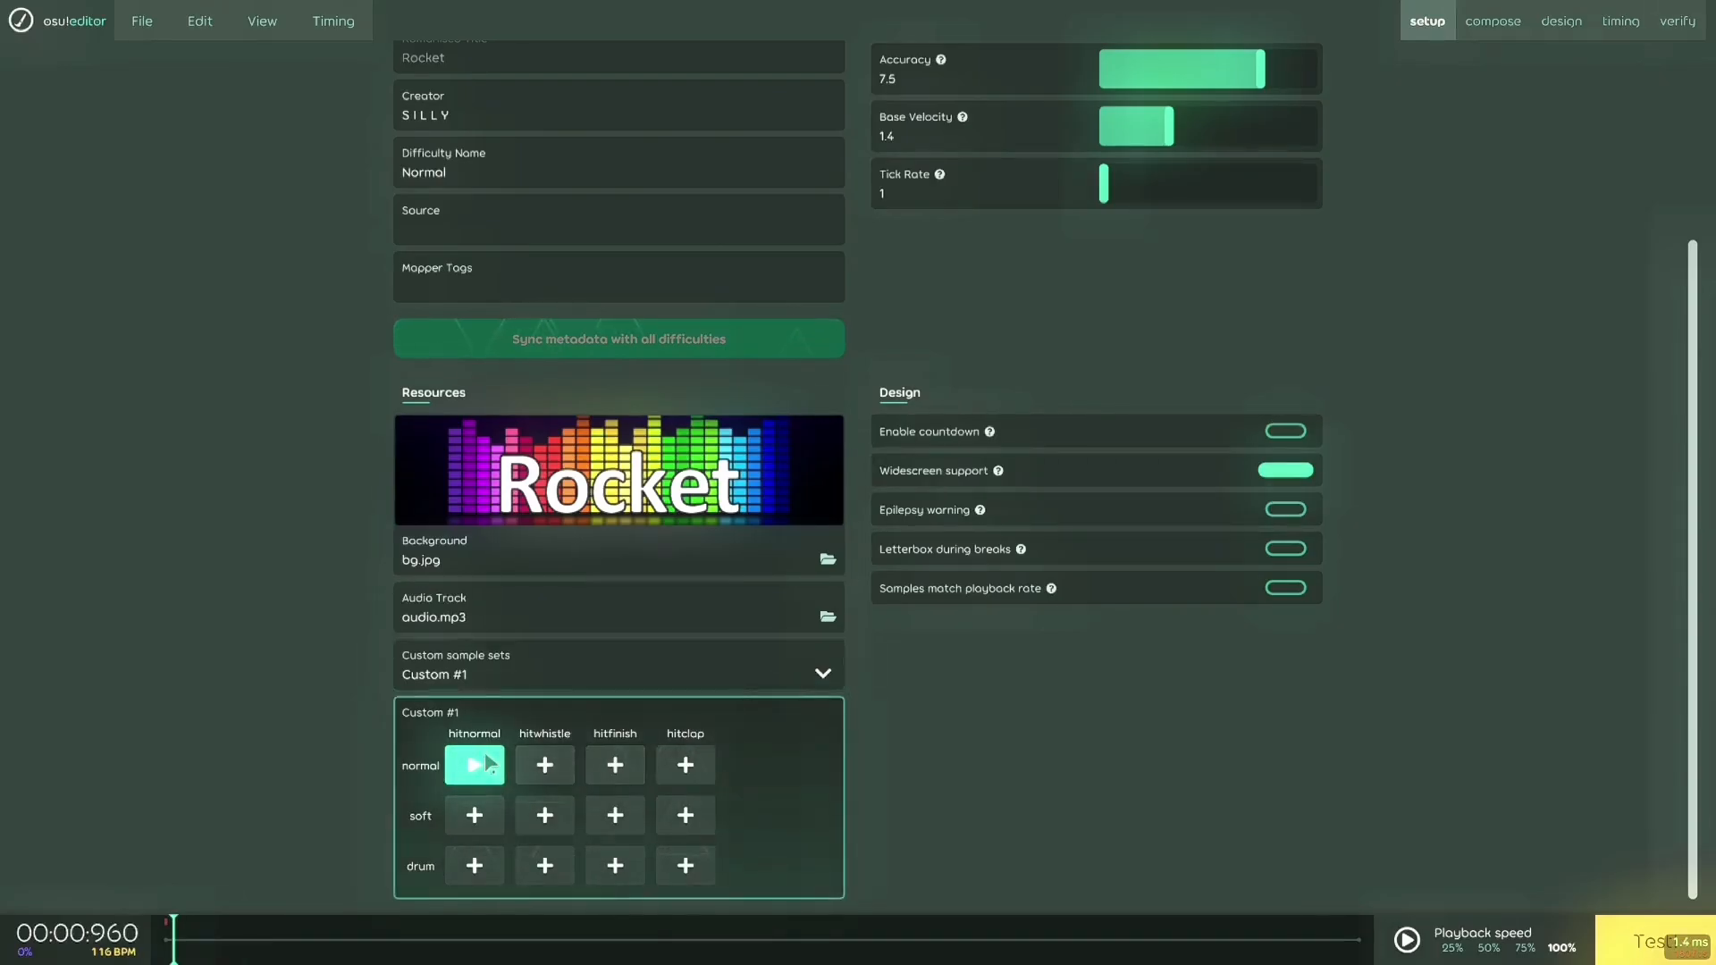
pyautogui.click(487, 764)
pyautogui.scroll(3, 469, 768)
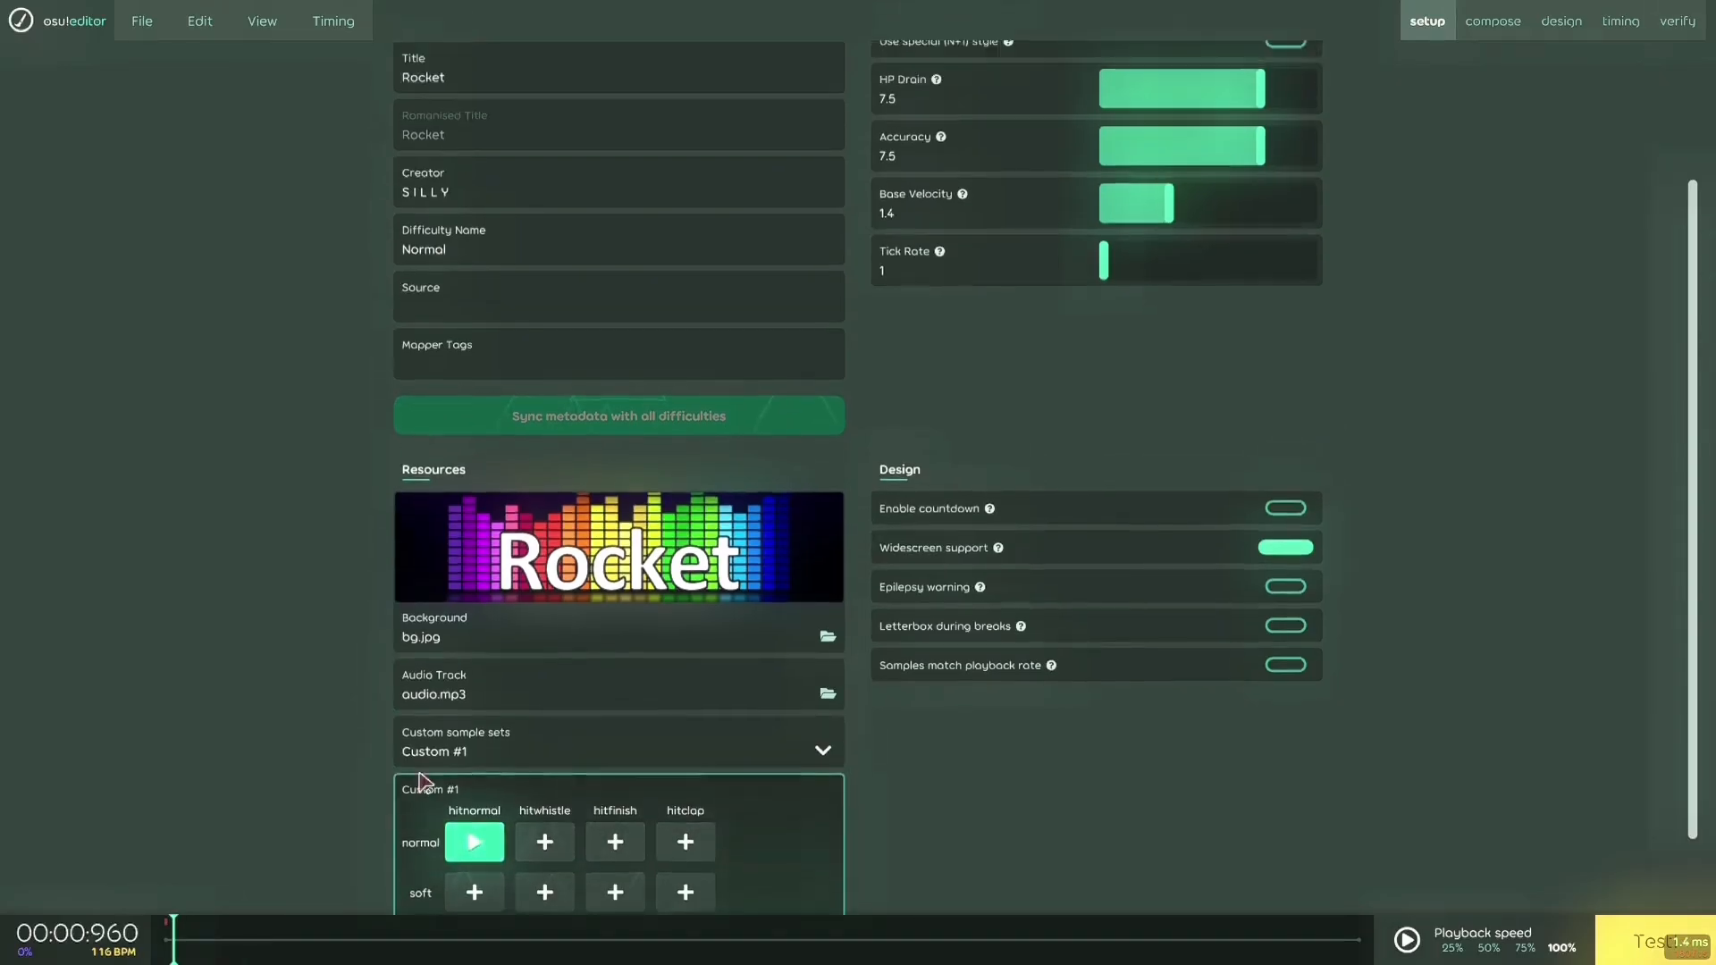
# Return to composing, select all notes from the song start and assign them custom sample set 1
pyautogui.click(1494, 18)
pyautogui.scroll(7, 1114, 452)
pyautogui.hotkey('ctrl', 'a')
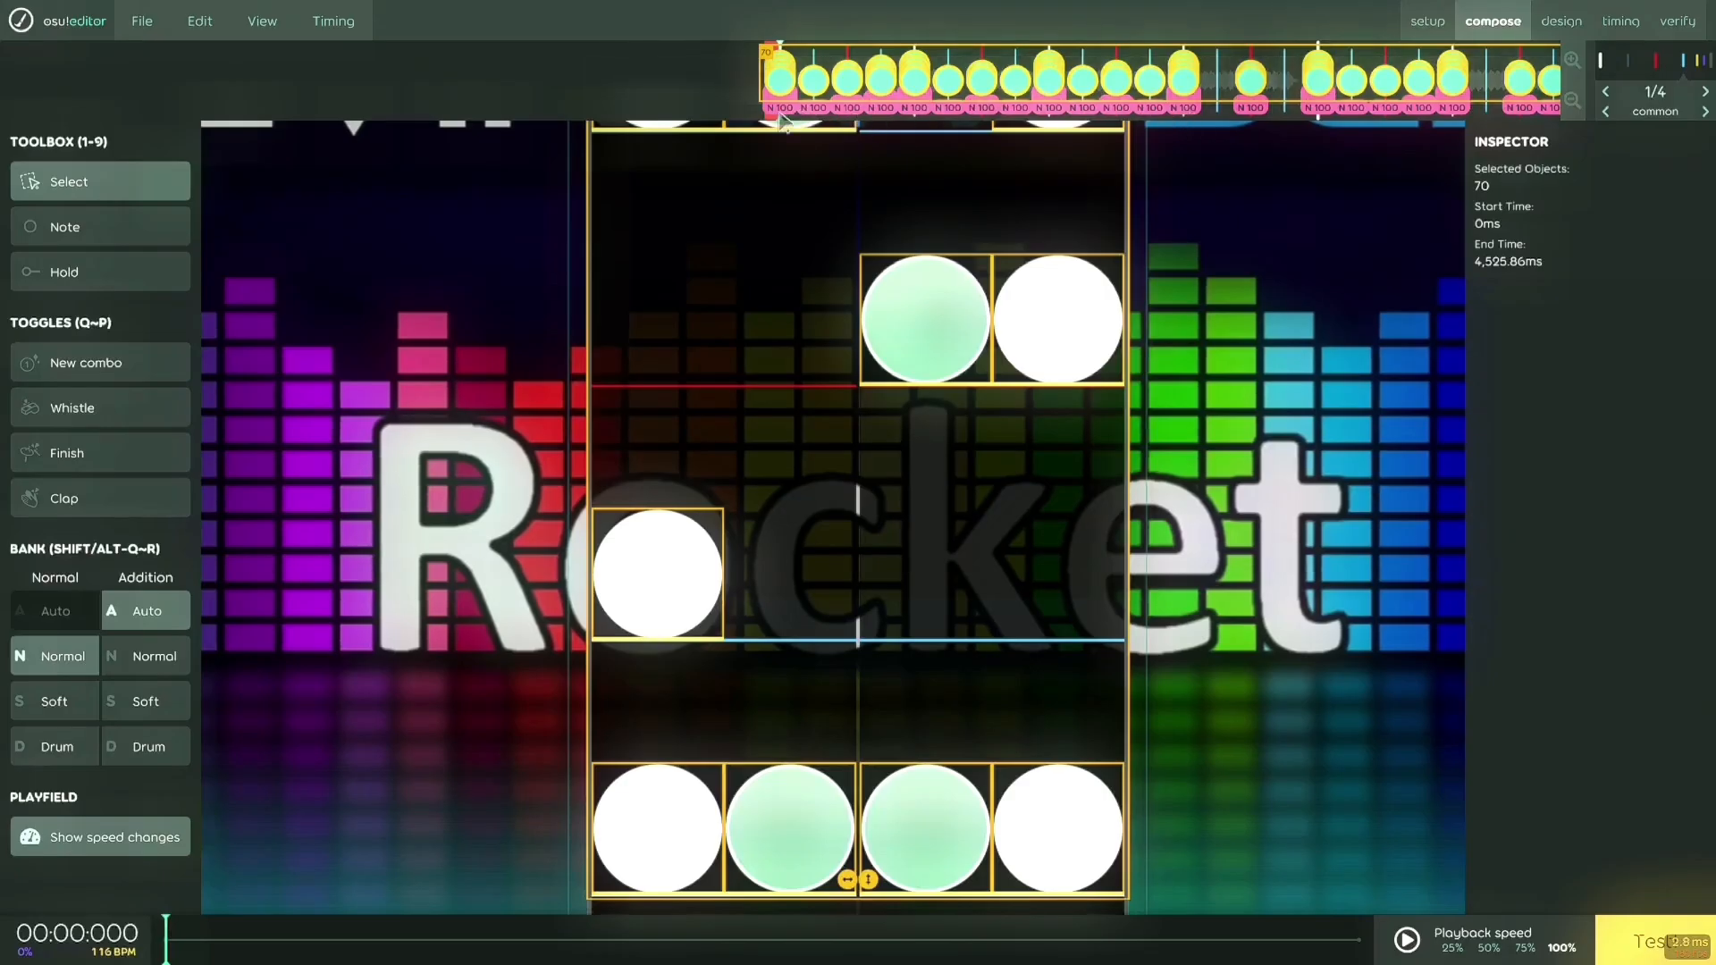
pyautogui.click(779, 111)
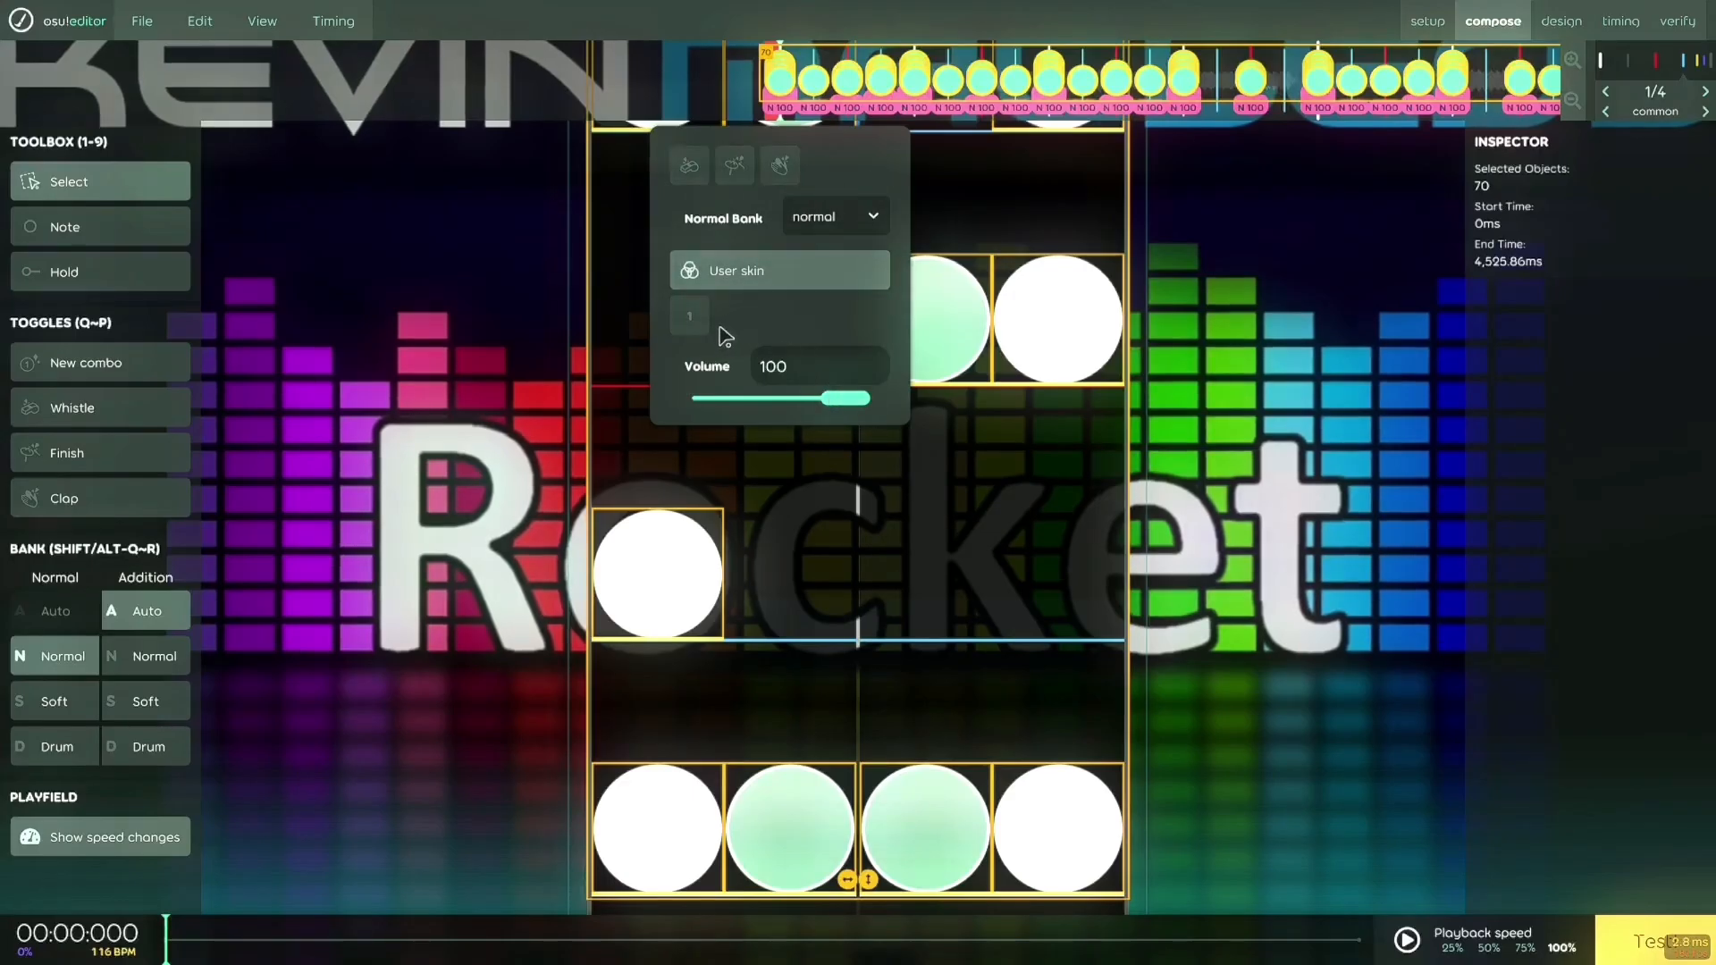
pyautogui.click(689, 316)
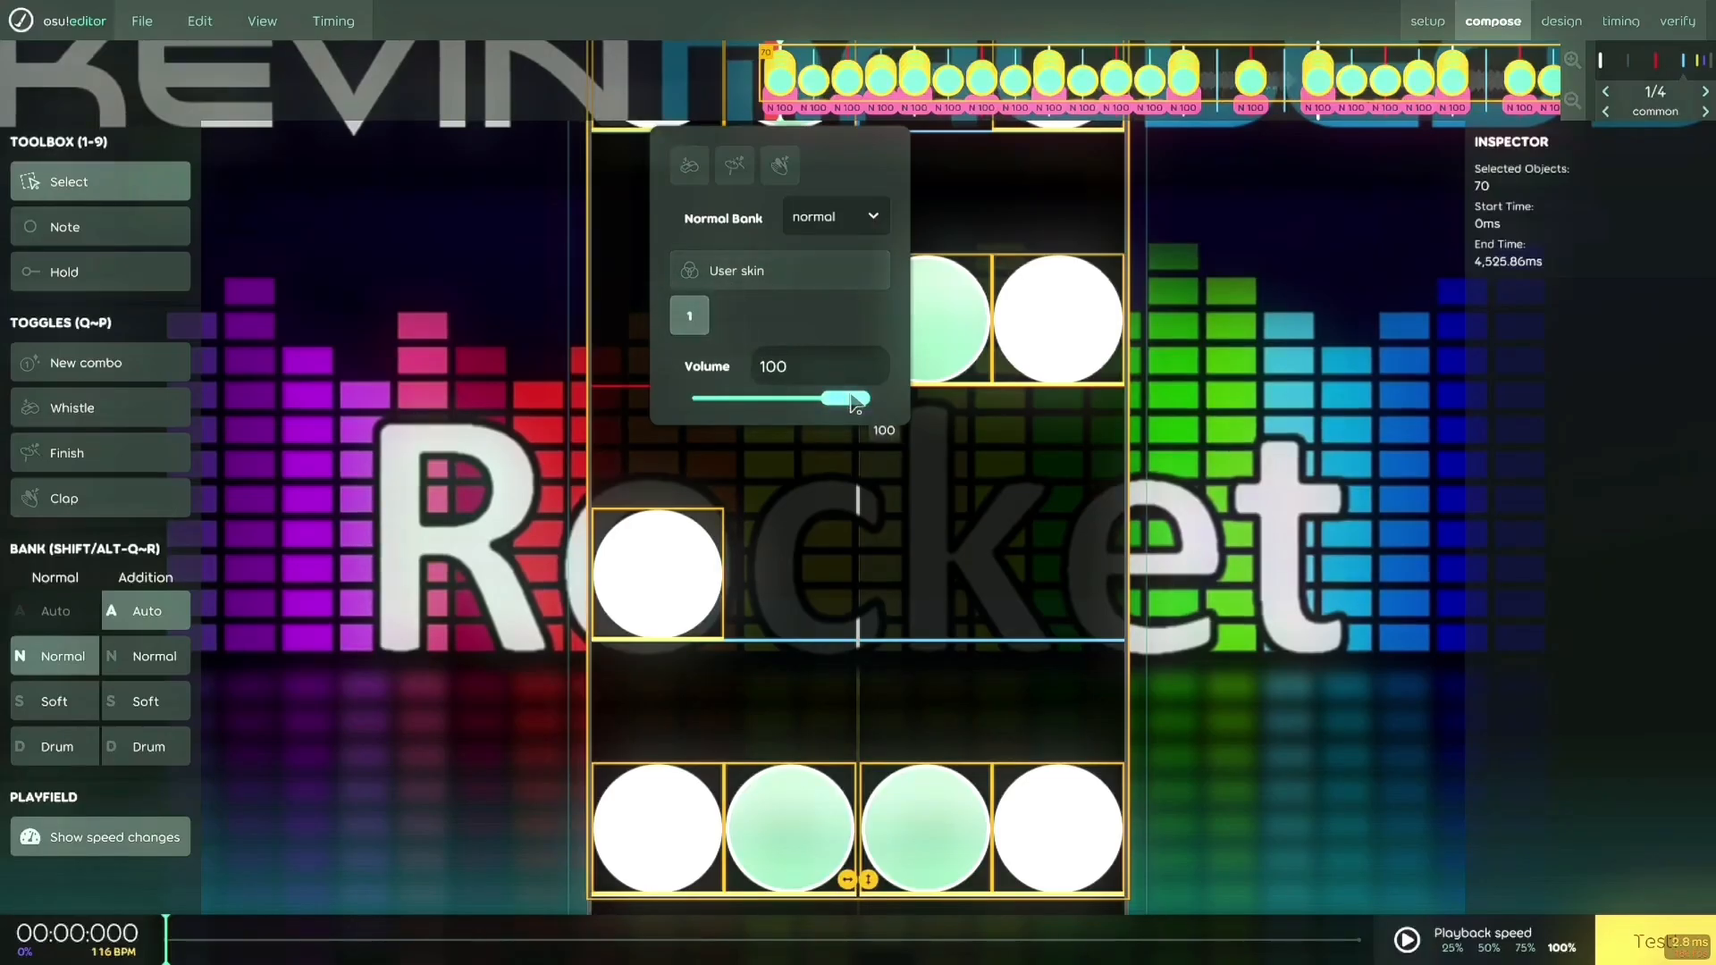
# Lower the selected notes' hitsound volume to 35, deselect them and save the beatmap
pyautogui.moveTo(850, 407); pyautogui.dragTo(758, 394)
pyautogui.click(1287, 400)
pyautogui.hotkey('ctrl', 's')
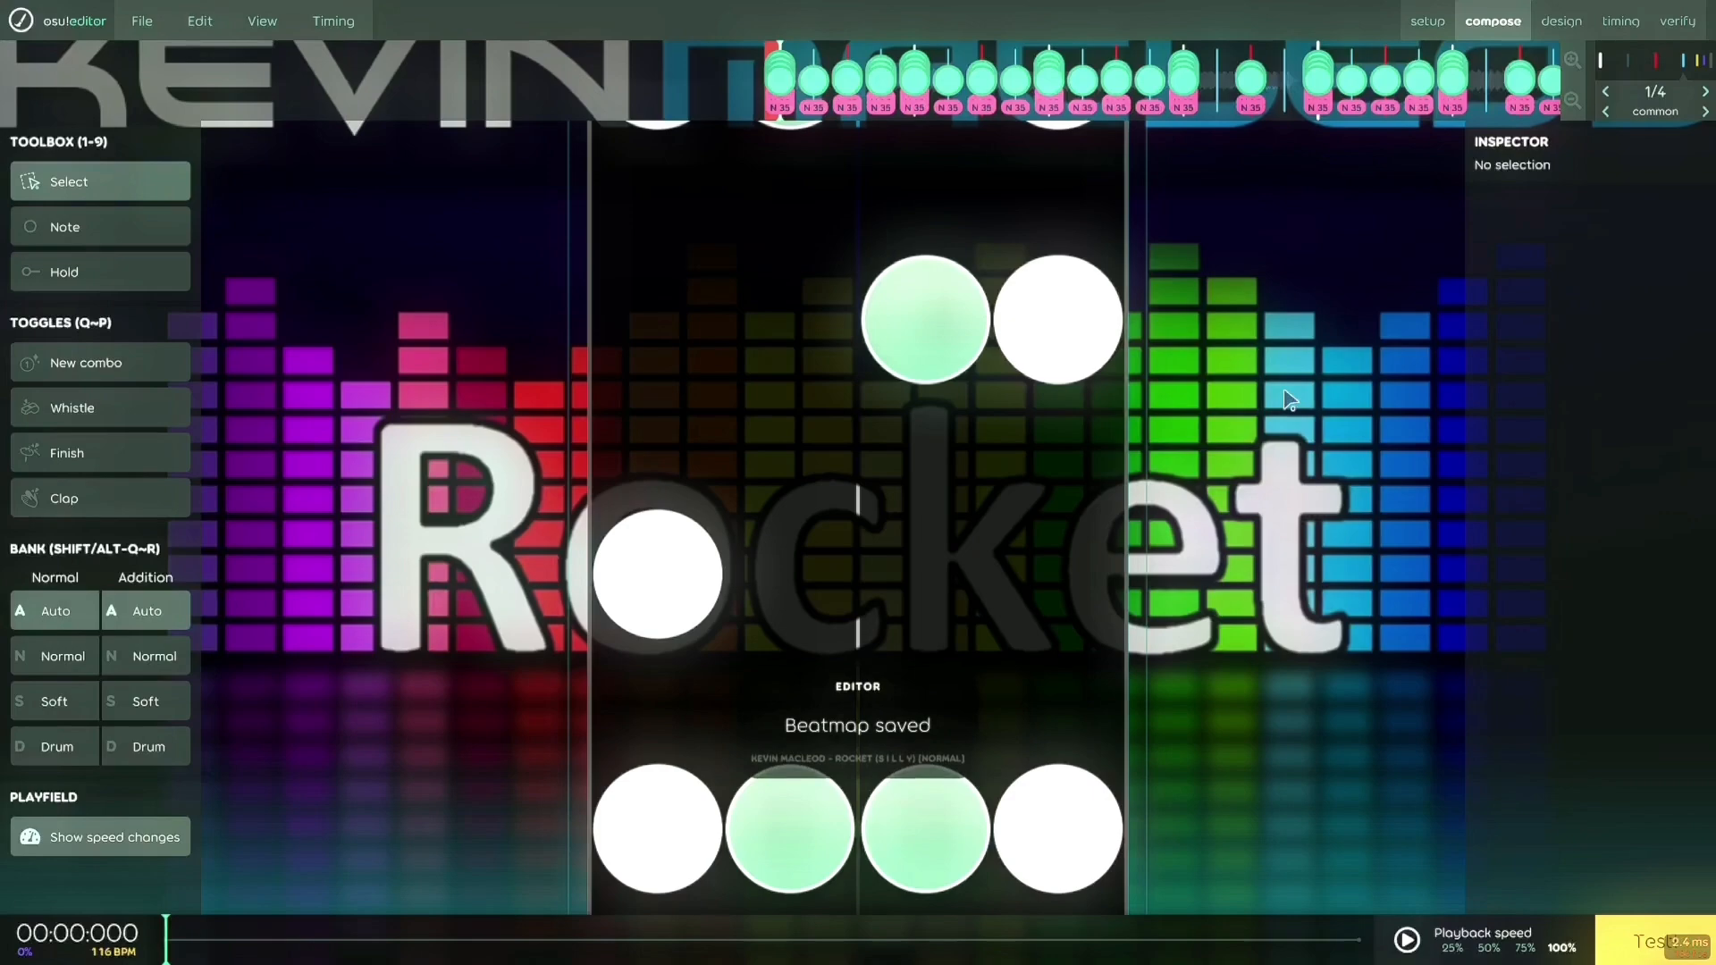
# Raise the effect volume in the game's audio settings, close the settings and save the beatmap
pyautogui.hotkey('ctrl', 'o')
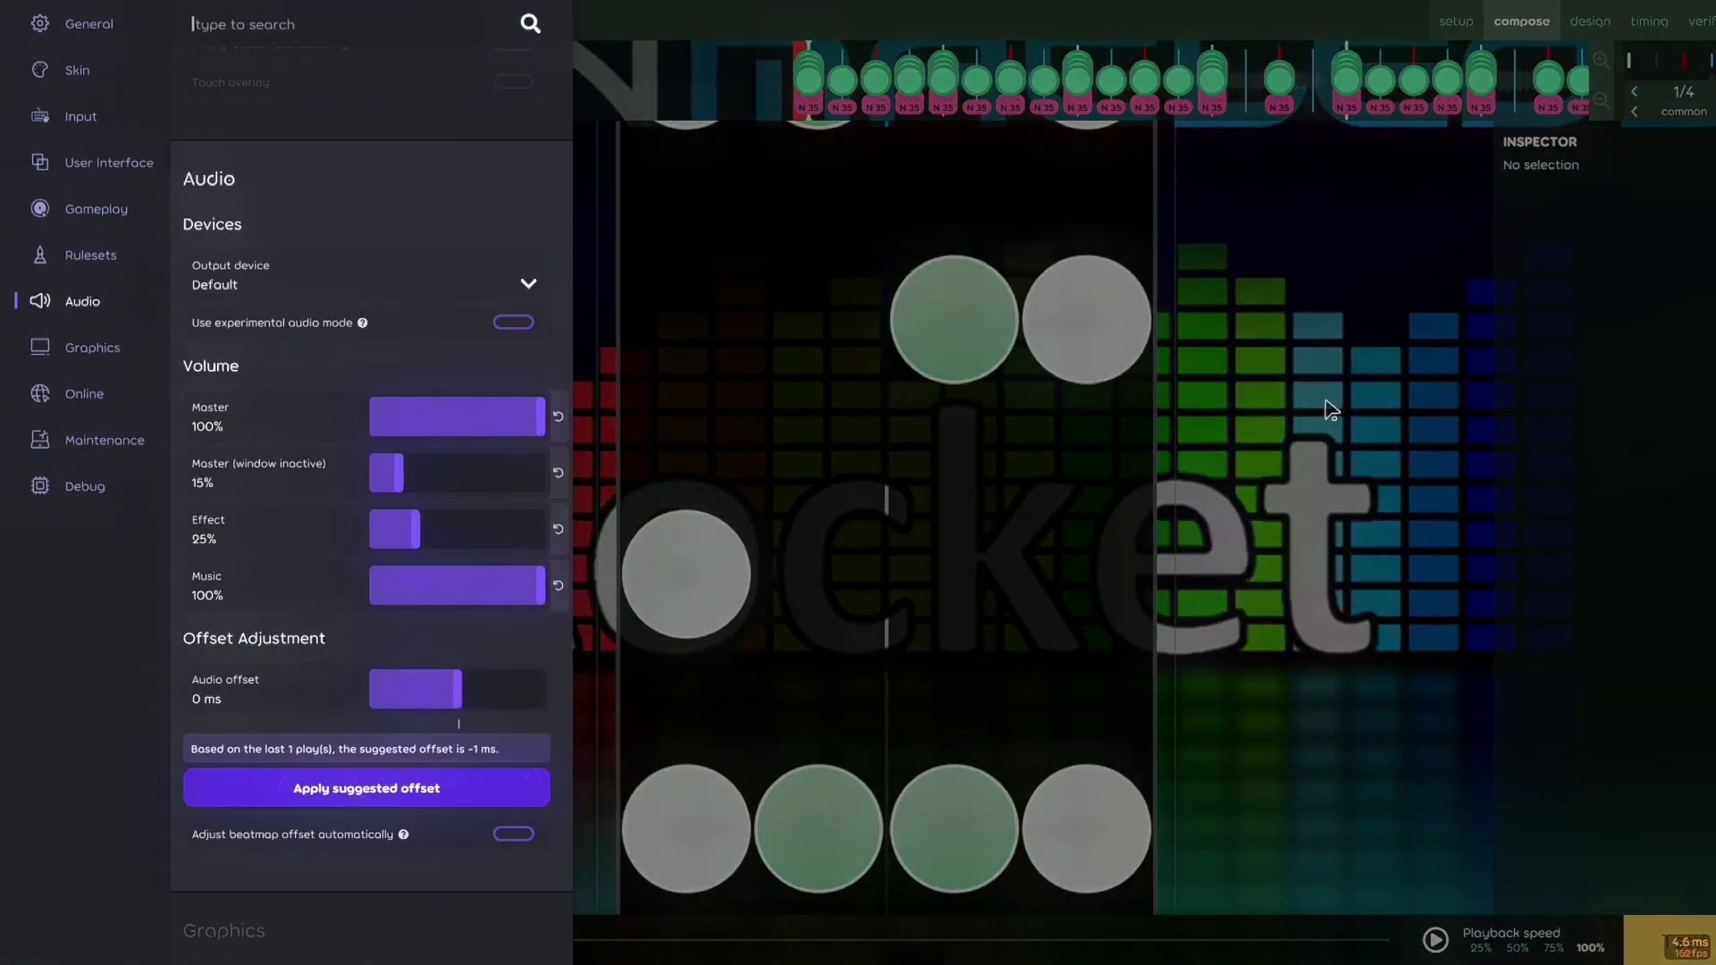
pyautogui.moveTo(393, 528); pyautogui.dragTo(882, 498)
pyautogui.click(881, 498)
pyautogui.hotkey('ctrl', 's')
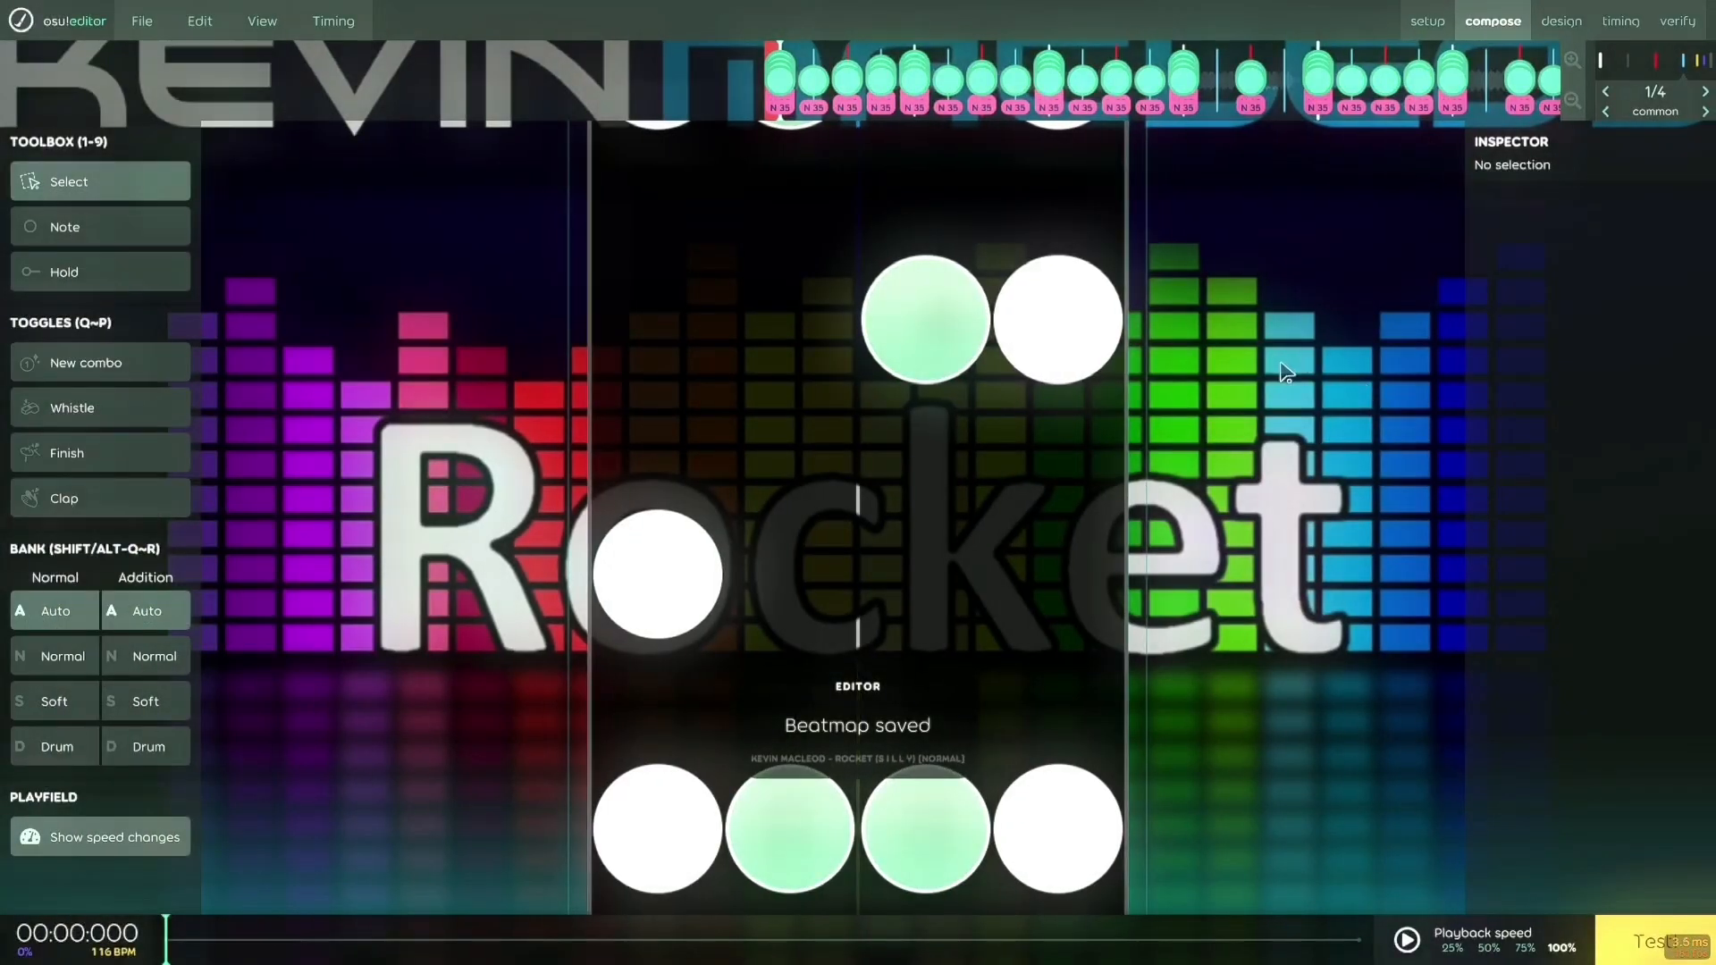
# Play the mapped section from the song start to about 00:04:137 to hear the hitsounds, and save the beatmap
pyautogui.press('space')
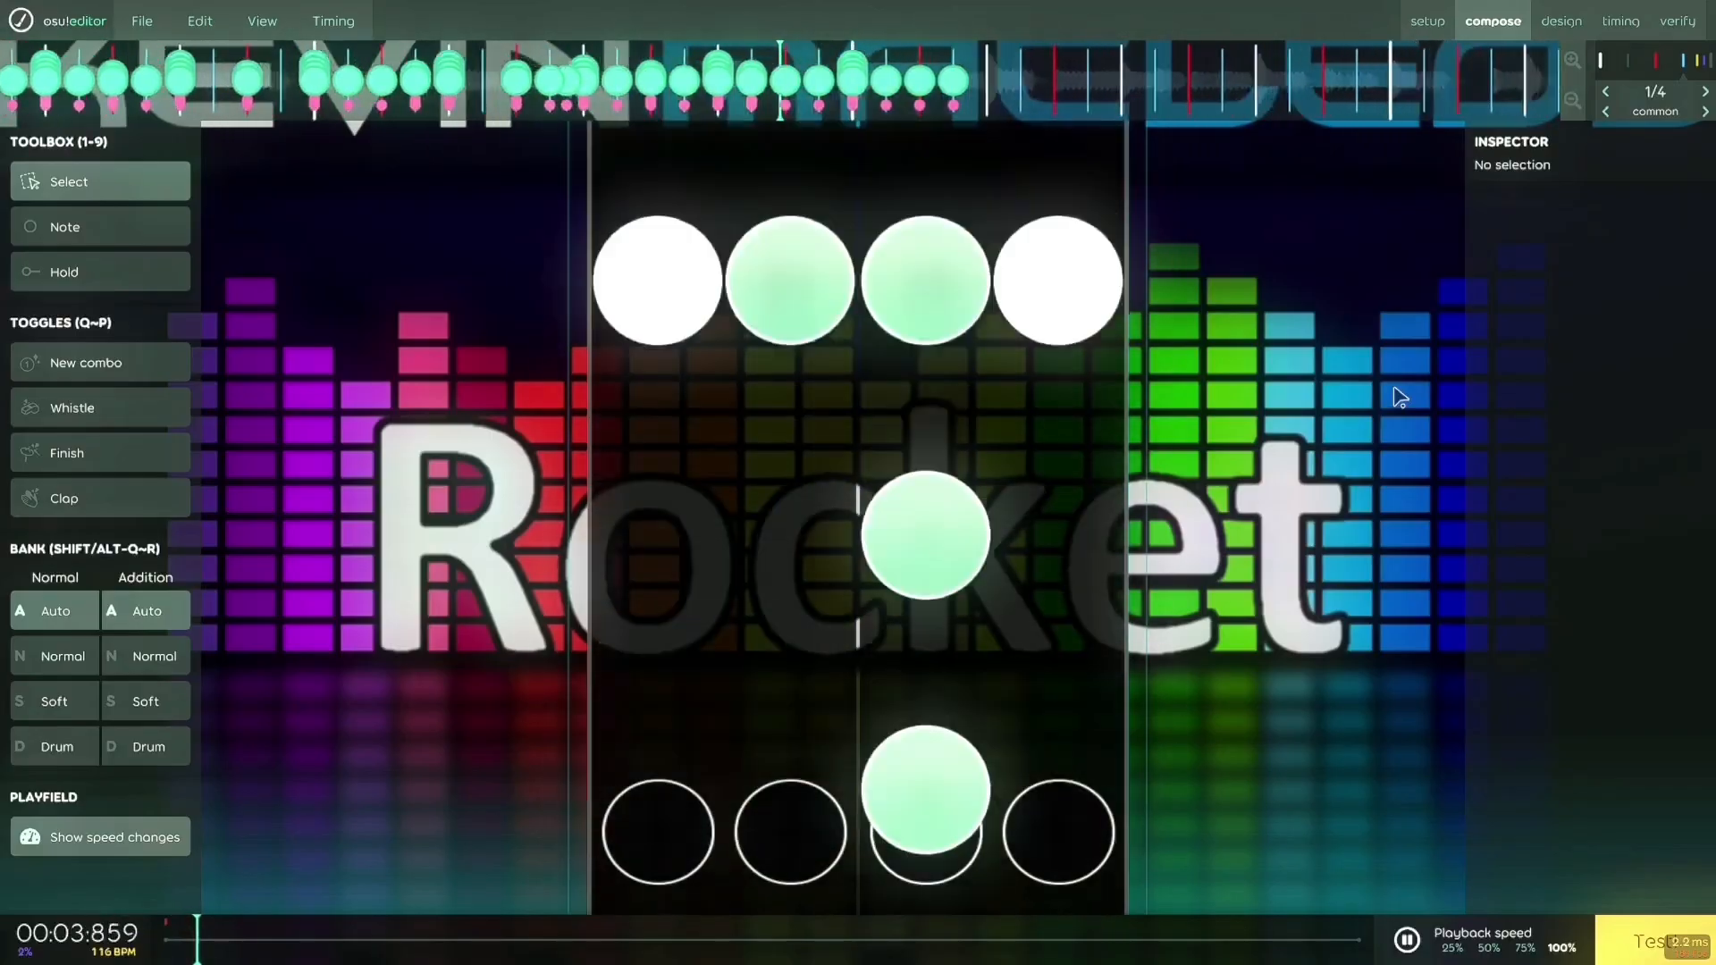
pyautogui.press('space')
pyautogui.hotkey('ctrl', 's')
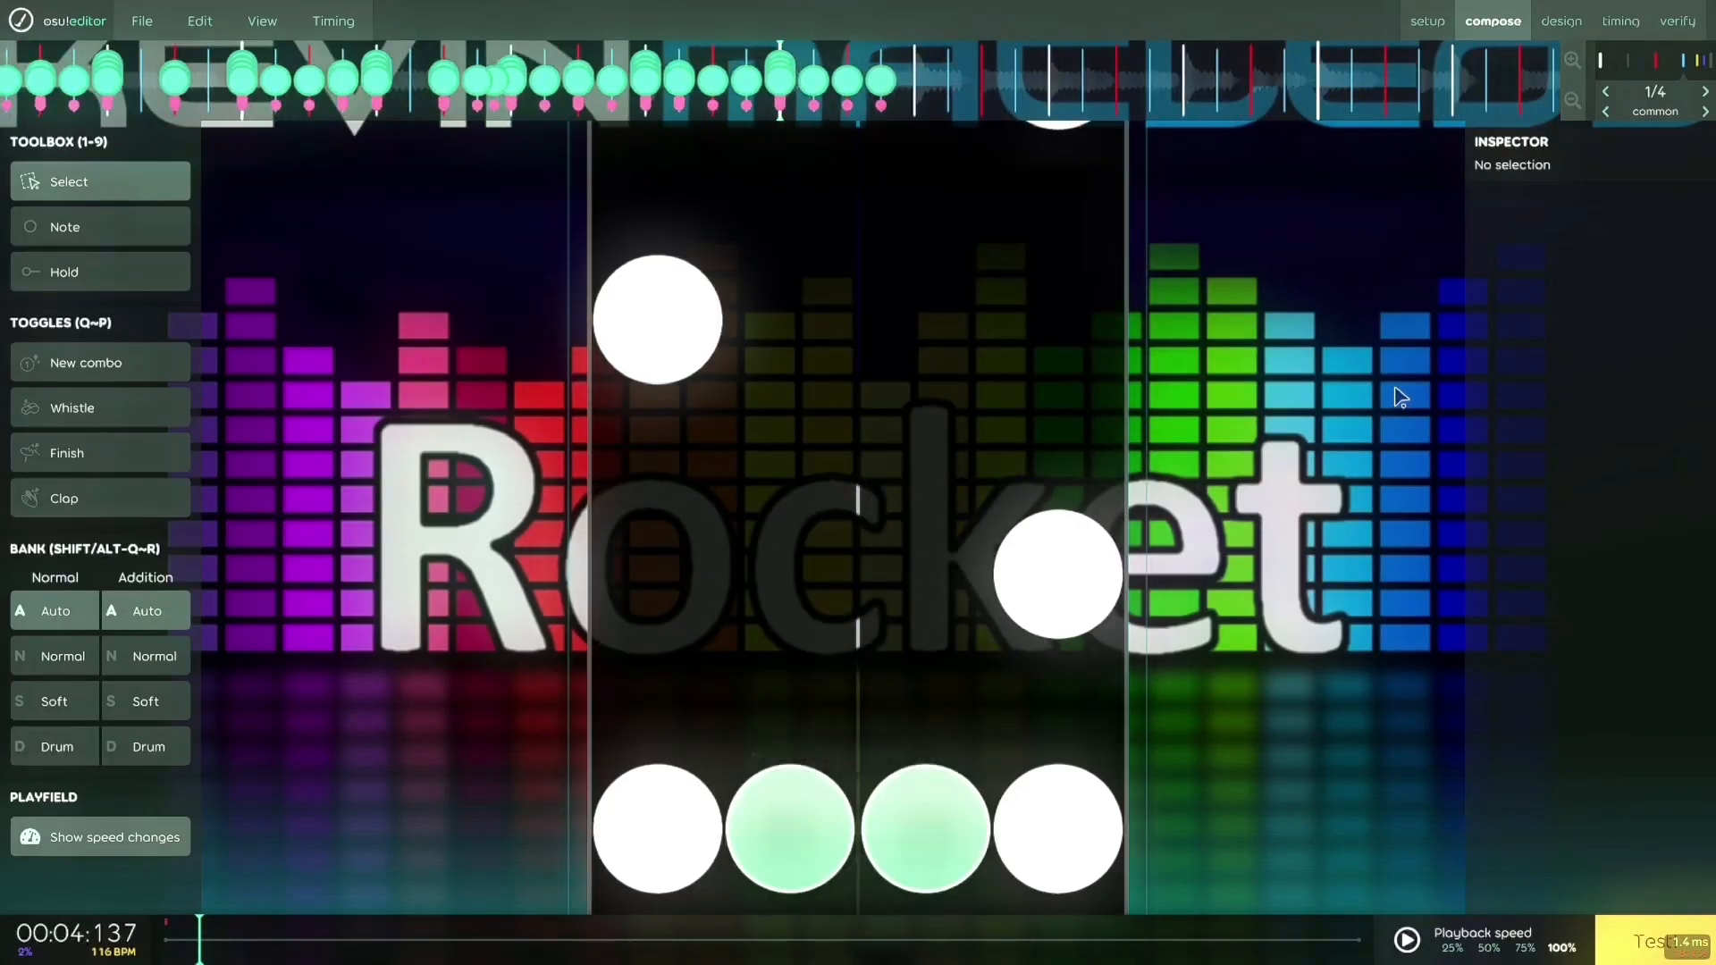
# Leave the editor and play Rocket's 4K Normal difficulty from song select, hitting the notes in all four columns
pyautogui.press('Escape')
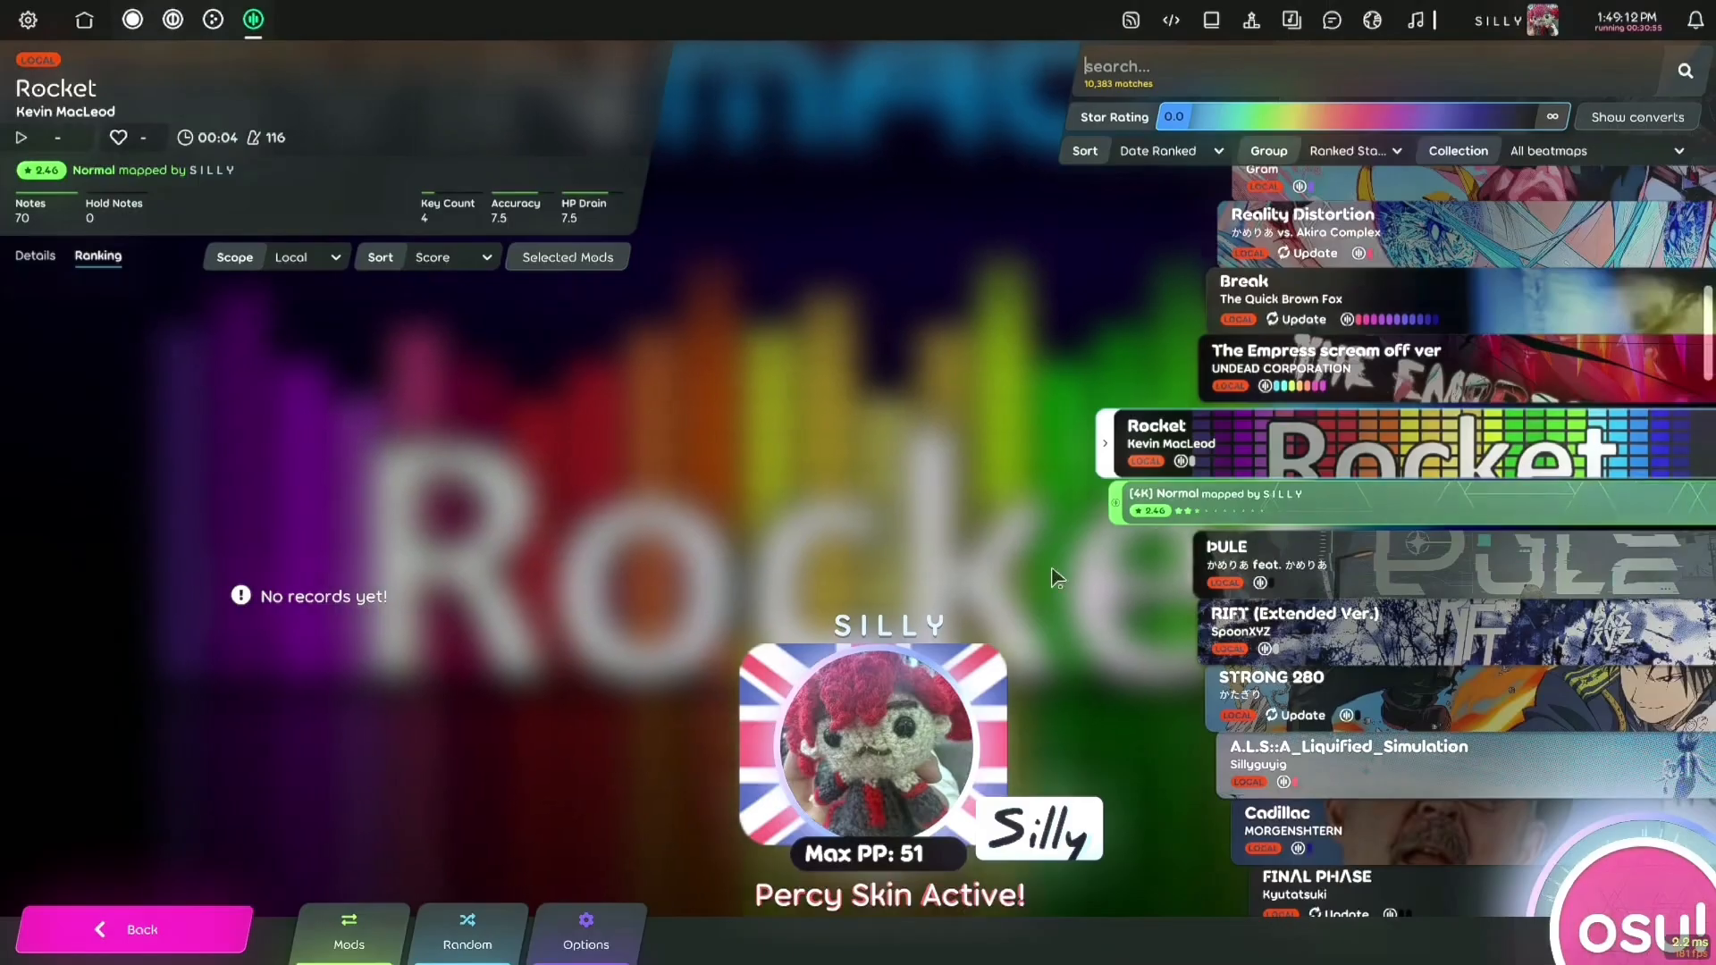
pyautogui.press('Return')
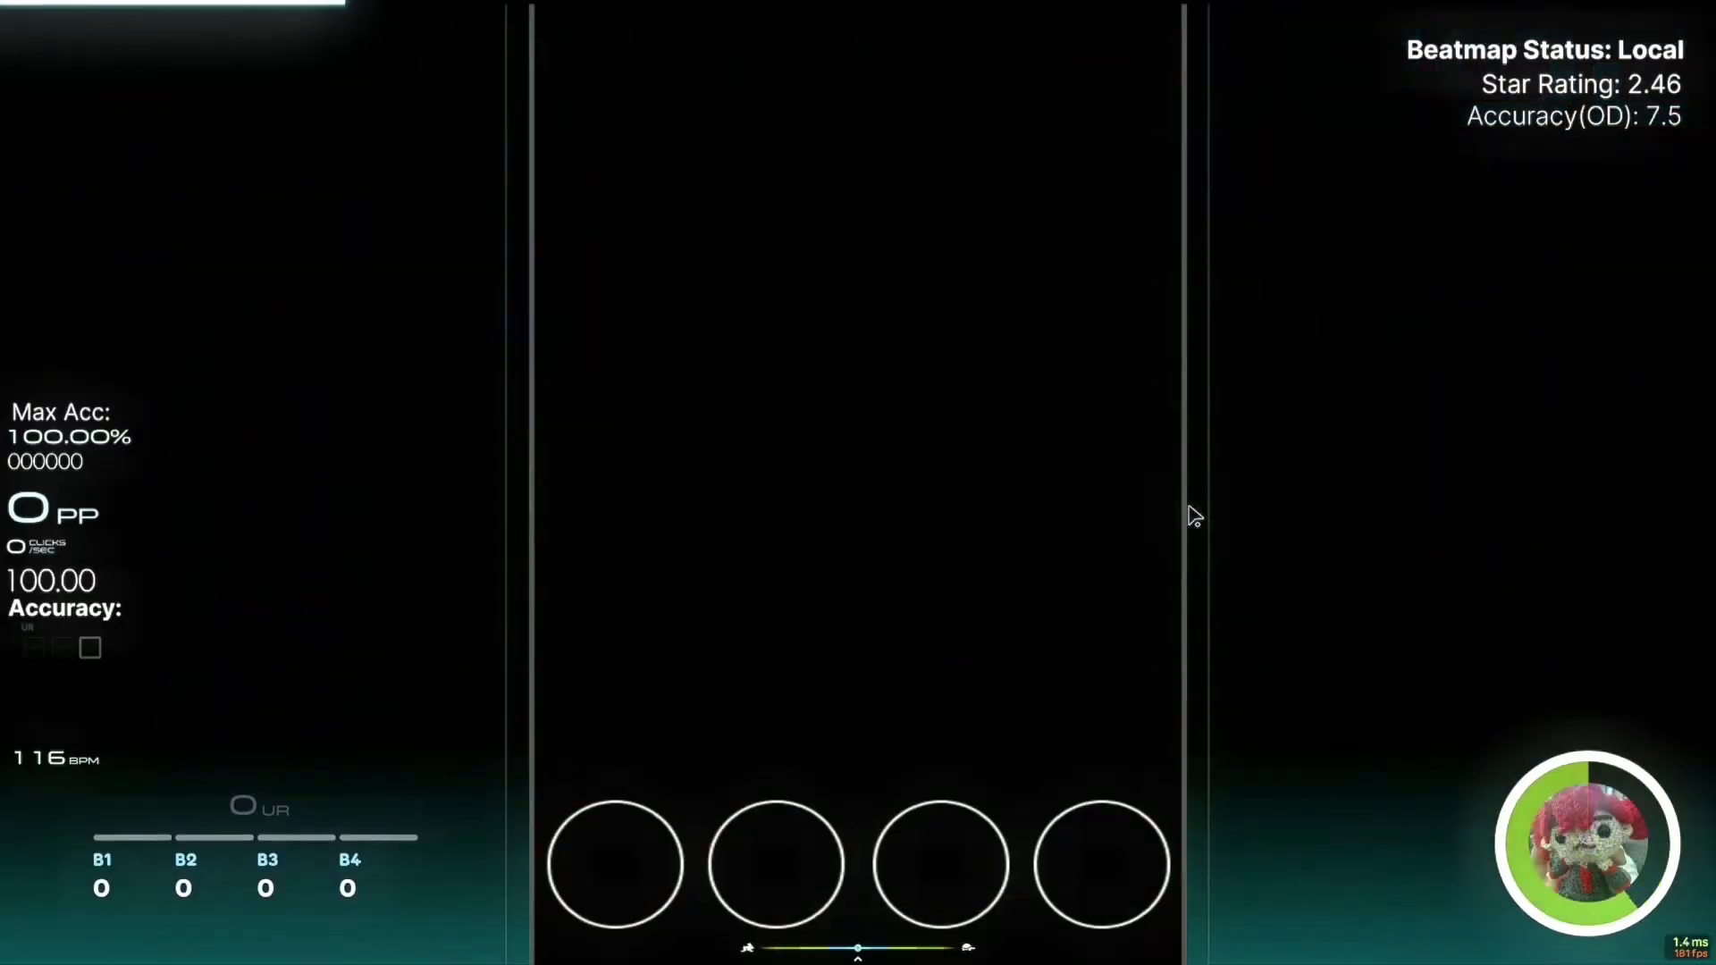
pyautogui.press('d')
pyautogui.press('f')
pyautogui.press('j')
pyautogui.press('k')
pyautogui.press('d')
pyautogui.press('d')
pyautogui.press('d')
pyautogui.press('f')
pyautogui.press('f')
pyautogui.press('j')
pyautogui.press('j')
pyautogui.press('j')
pyautogui.press('k')
pyautogui.press('k')
pyautogui.press('k')
pyautogui.press('d')
pyautogui.press('d')
pyautogui.press('d')
pyautogui.press('f')
pyautogui.press('f')
pyautogui.press('j')
pyautogui.press('j')
pyautogui.press('k')
pyautogui.press('d')
pyautogui.press('f')
pyautogui.press('j')
pyautogui.press('j')
pyautogui.press('k')
pyautogui.press('k')
pyautogui.press('k')
pyautogui.press('d')
pyautogui.press('d')
pyautogui.press('f')
pyautogui.press('f')
pyautogui.press('k')
pyautogui.press('d')
pyautogui.press('f')
pyautogui.press('f')
pyautogui.press('j')
pyautogui.press('j')
pyautogui.press('j')
pyautogui.press('j')
pyautogui.press('k')
pyautogui.press('k')
pyautogui.press('d')
pyautogui.press('d')
pyautogui.press('f')
pyautogui.press('f')
pyautogui.press('f')
pyautogui.press('j')
pyautogui.press('k')
pyautogui.press('k')
pyautogui.press('d')
pyautogui.press('f')
pyautogui.press('j')
pyautogui.press('j')
pyautogui.press('k')
pyautogui.press('k')
pyautogui.press('k')
pyautogui.press('d')
pyautogui.press('d')
pyautogui.press('f')
pyautogui.press('f')
pyautogui.press('j')
pyautogui.press('j')
pyautogui.press('j')
pyautogui.press('k')
pyautogui.press('d')
pyautogui.press('k')
pyautogui.press('k')
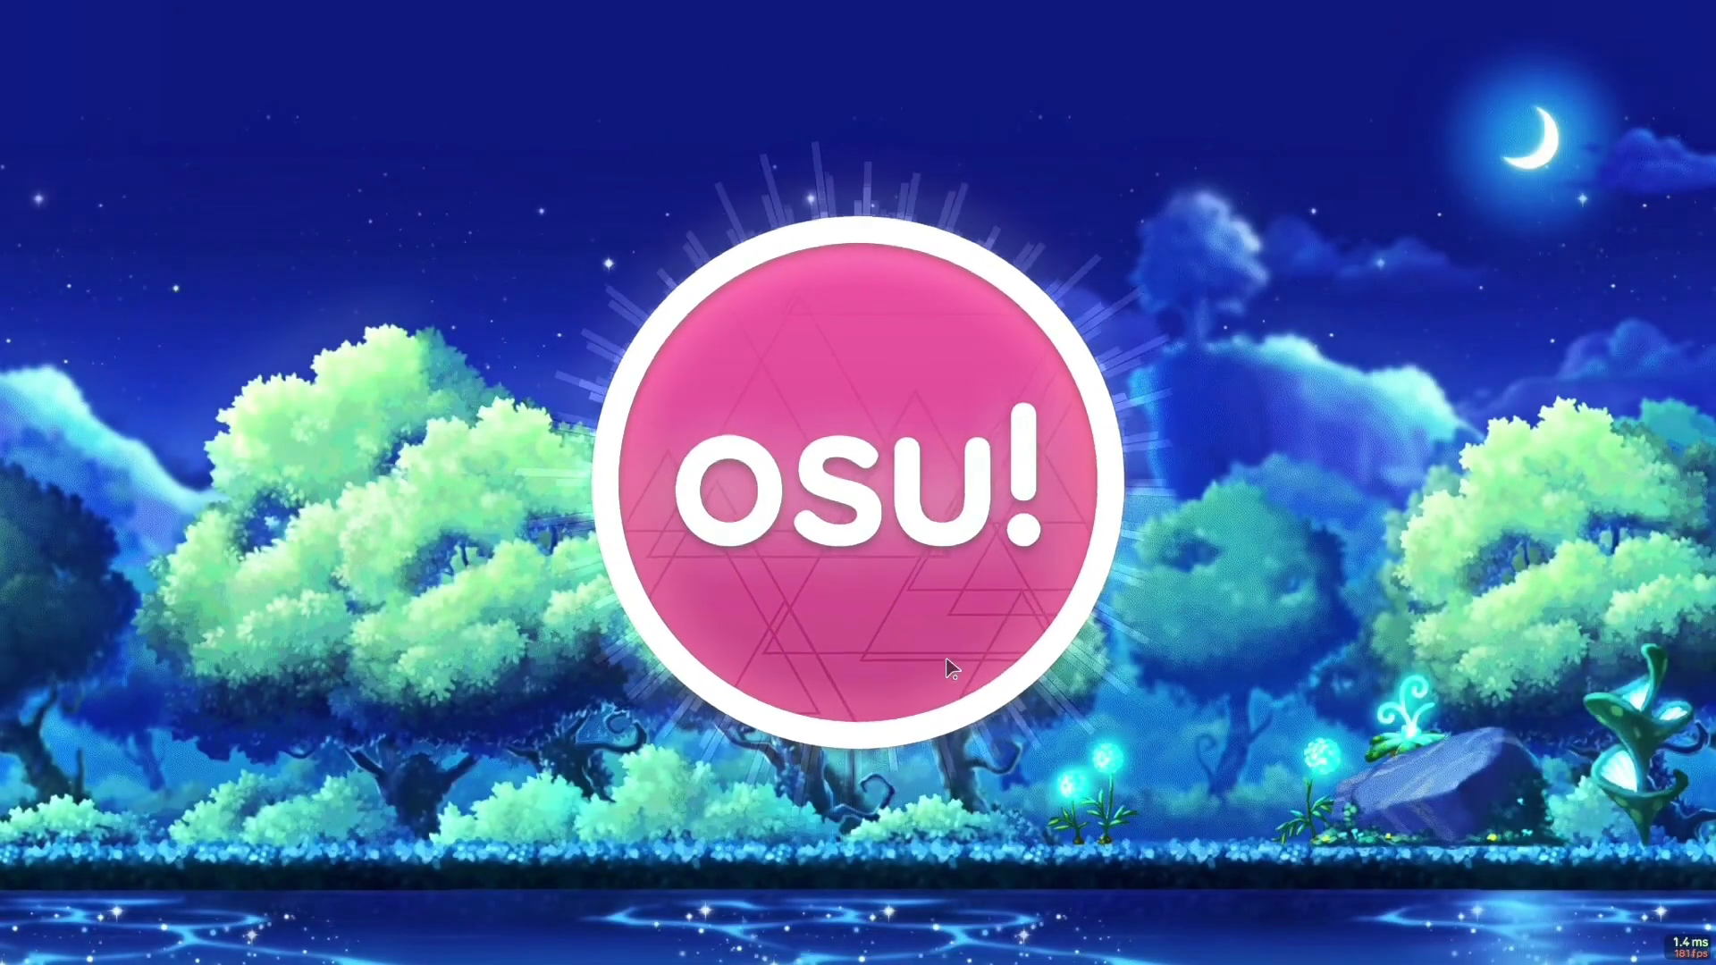
# Exit the game from its main menu and confirm the exit
pyautogui.press('Escape')
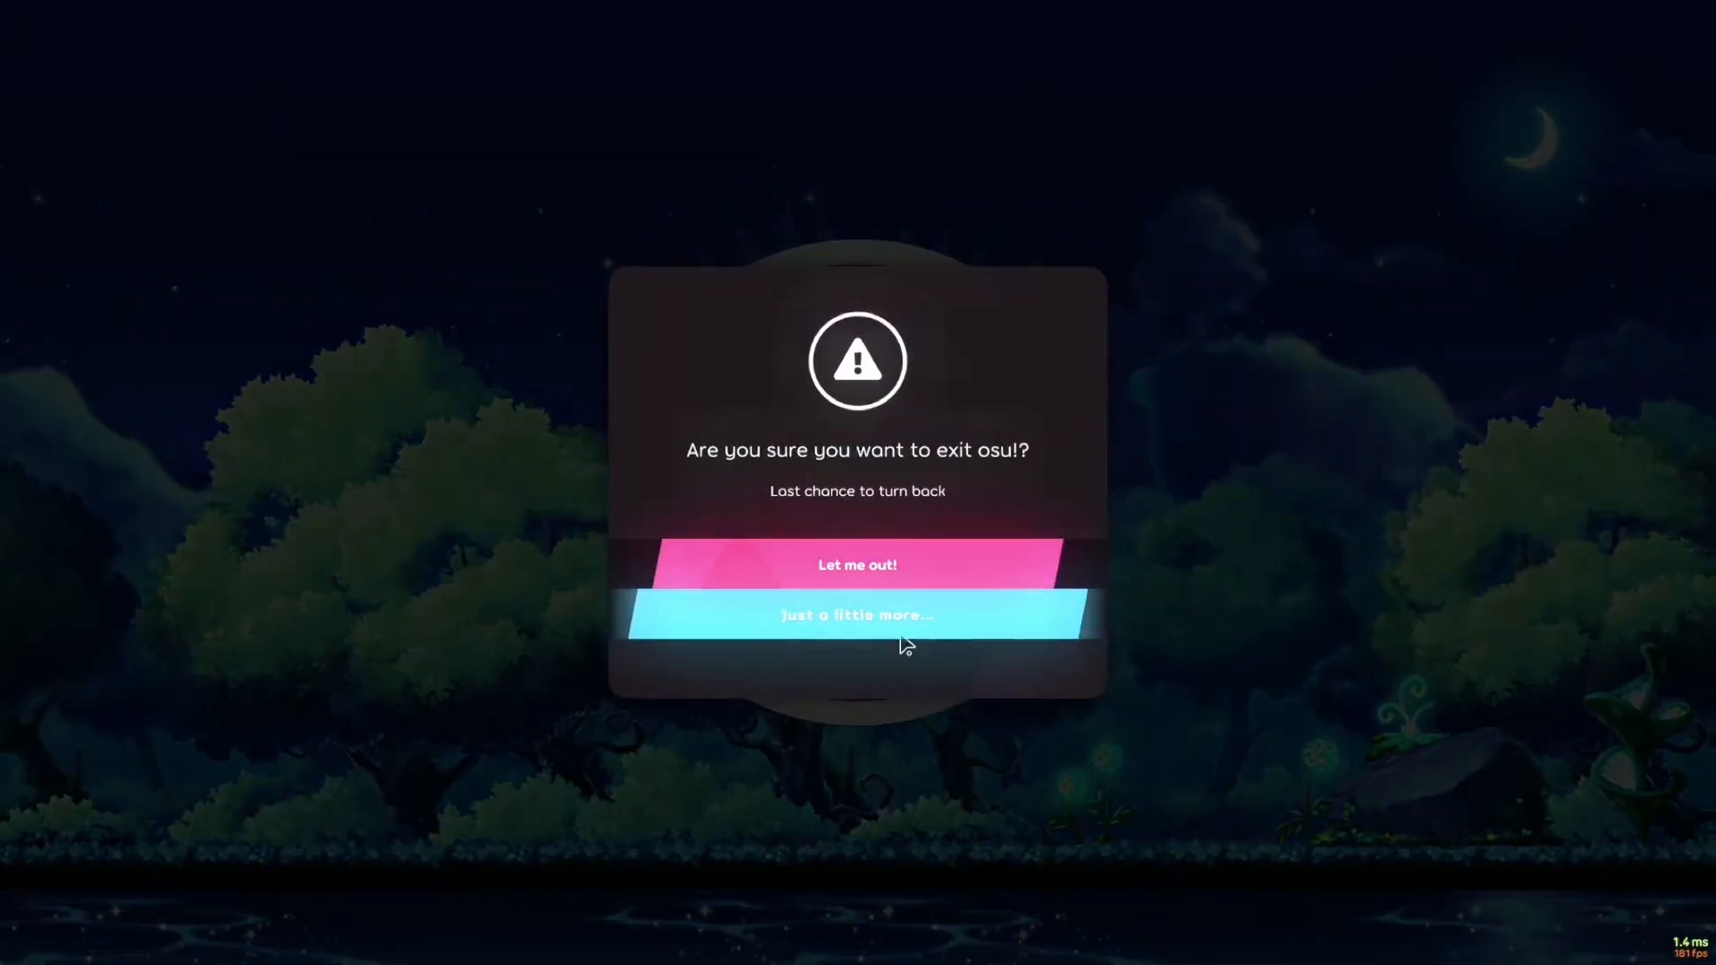
pyautogui.press('Escape')
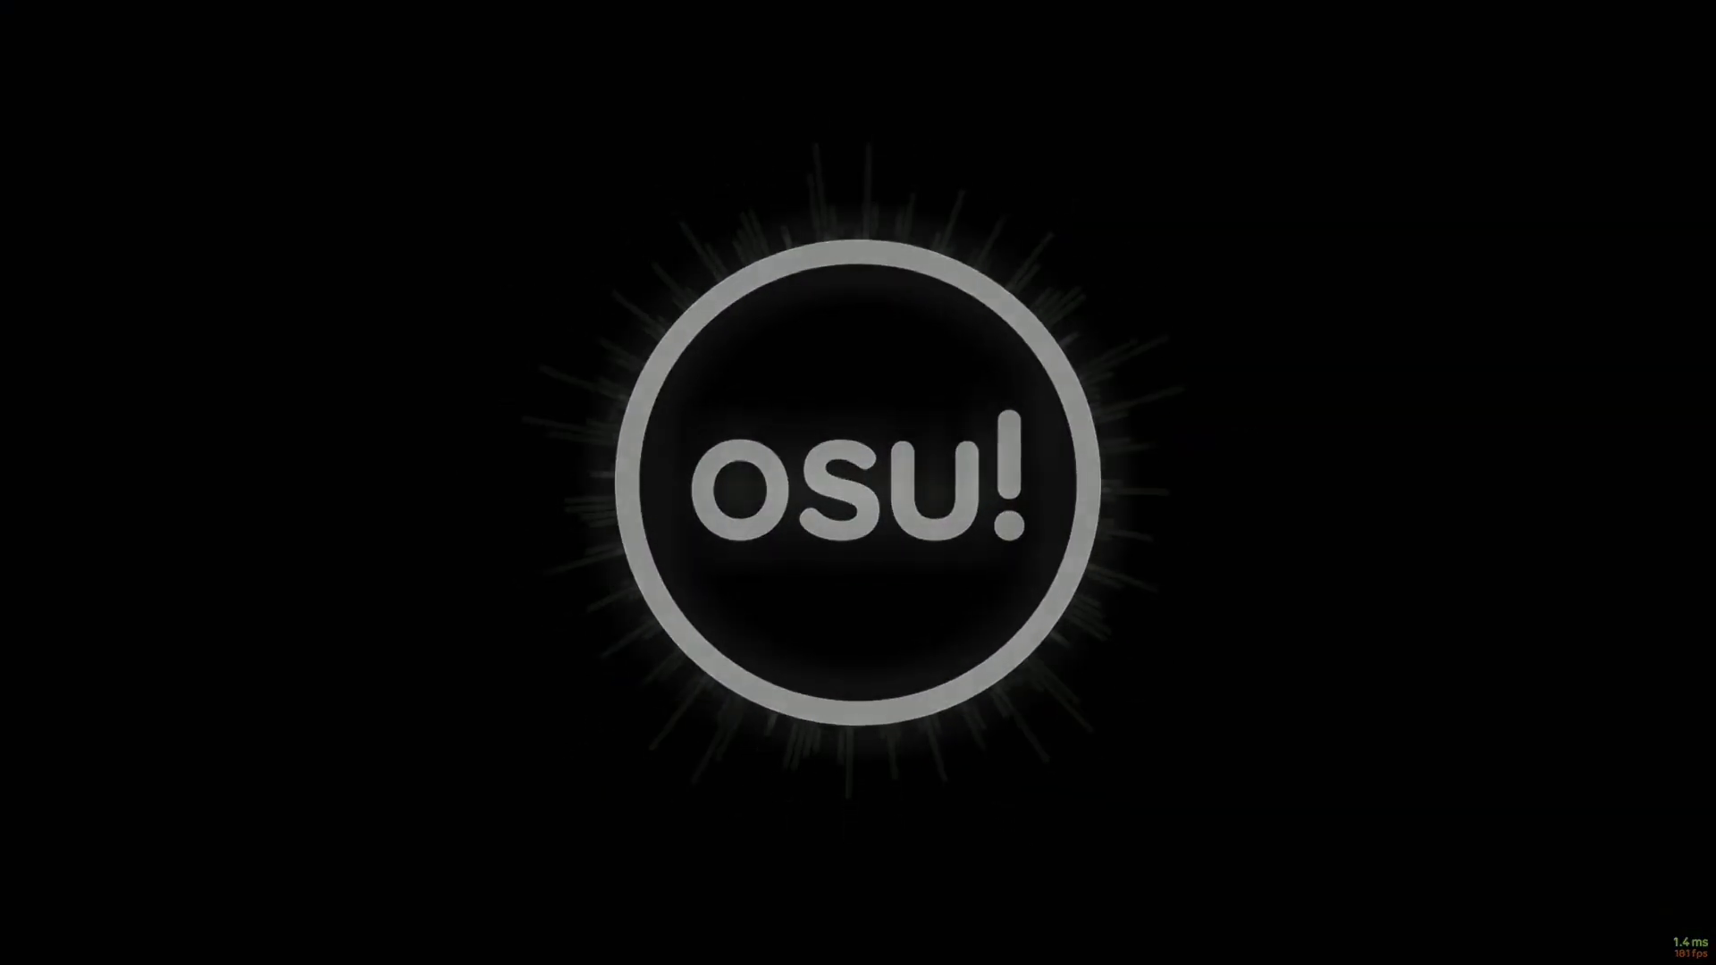